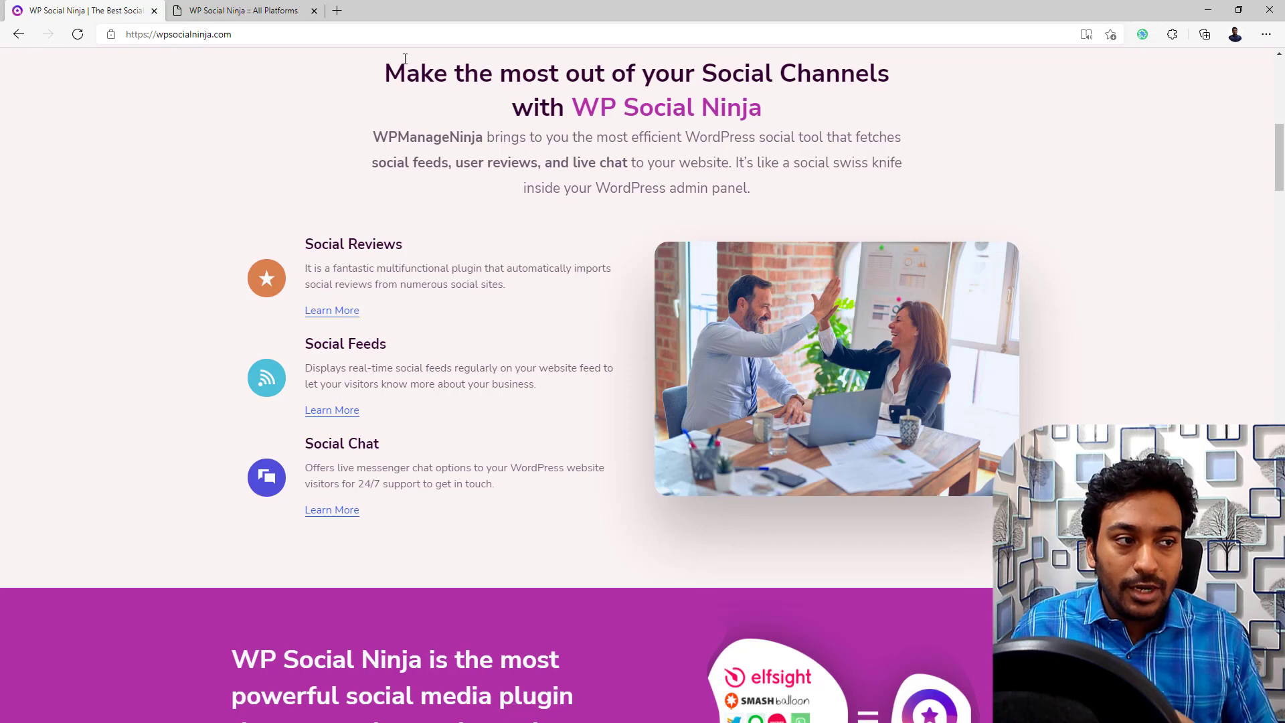
Install and activate the wp-social-ninja-pro-3.0.0.zip plugin and its required WP Social Ninja base plugin.
left_click(251, 11)
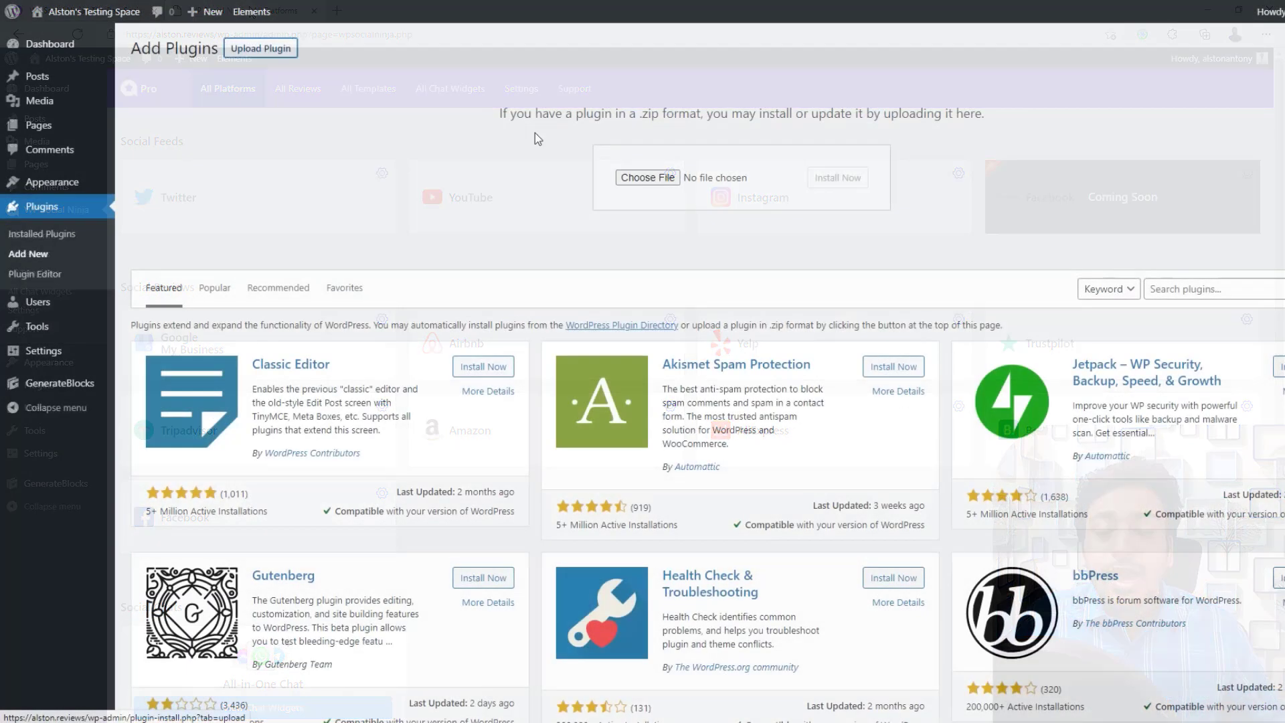
left_click(851, 190)
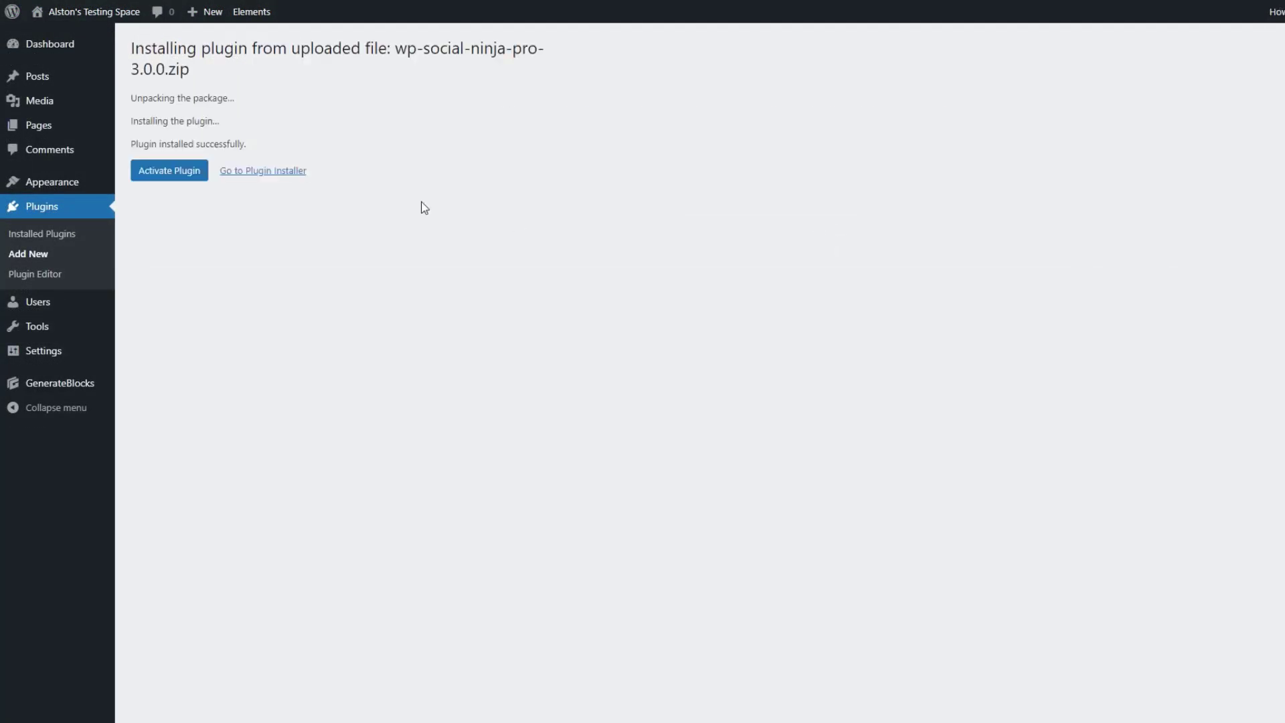
left_click(170, 173)
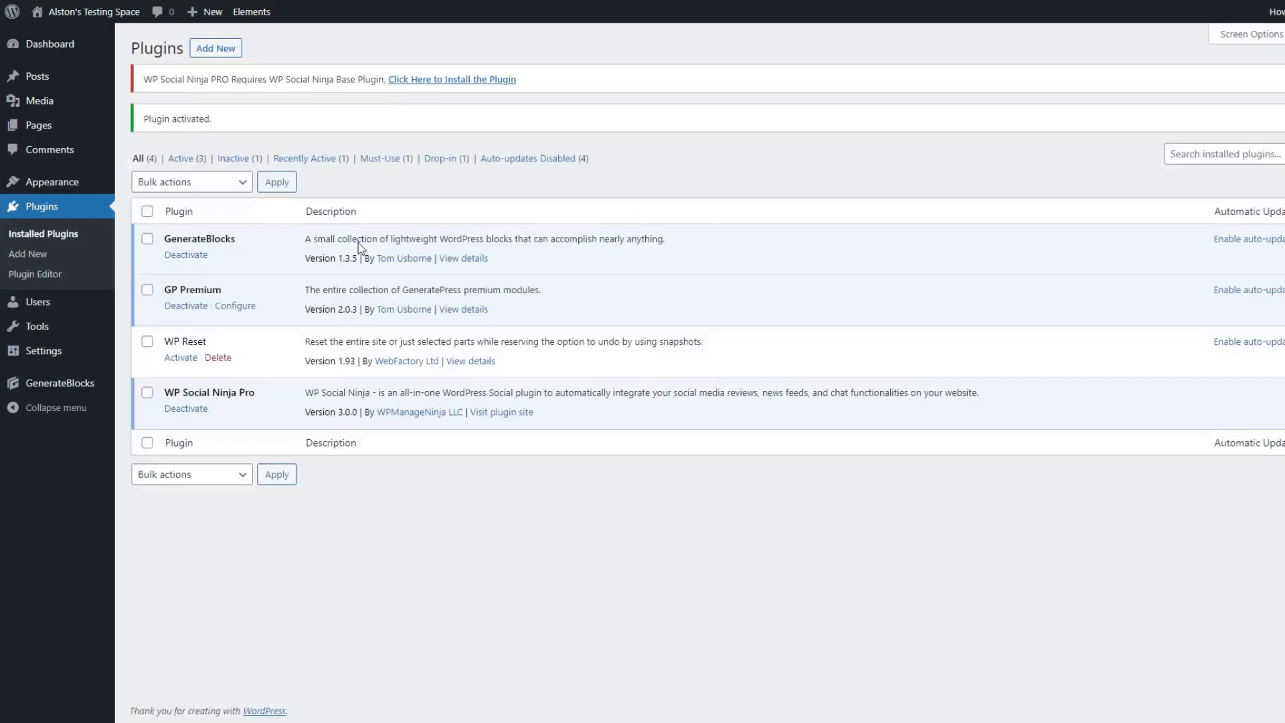
left_click(461, 82)
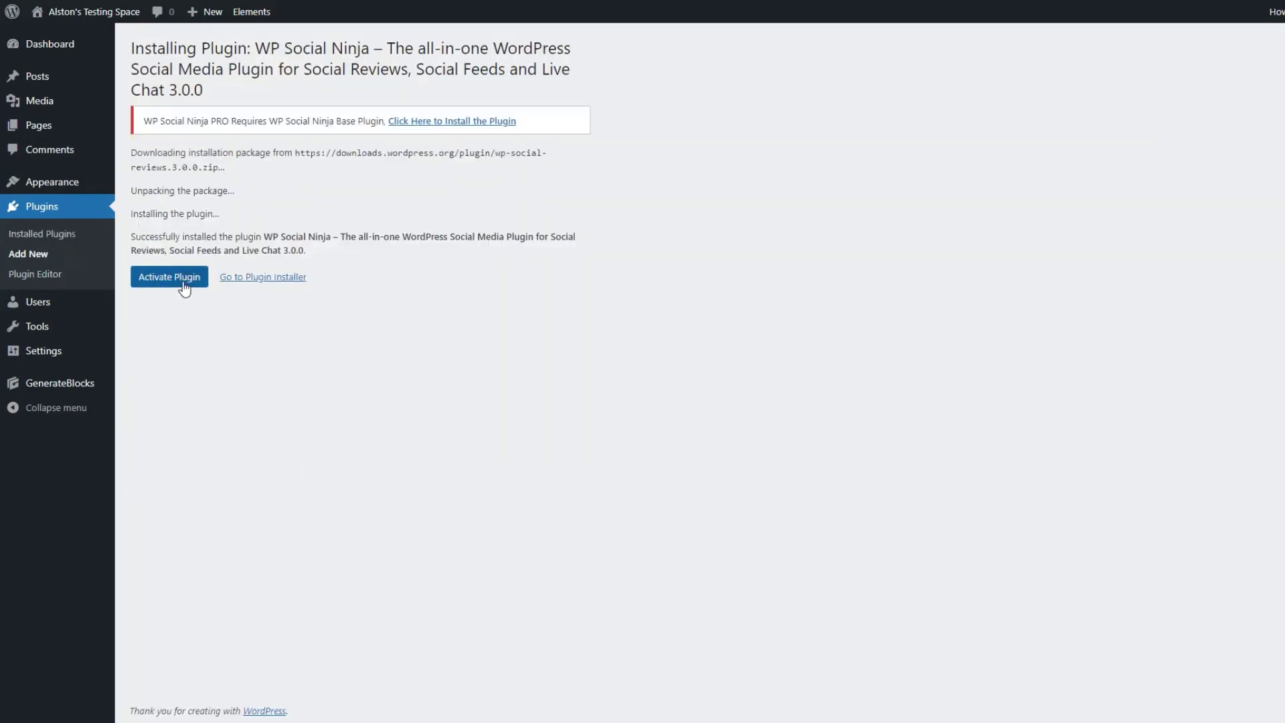
left_click(183, 284)
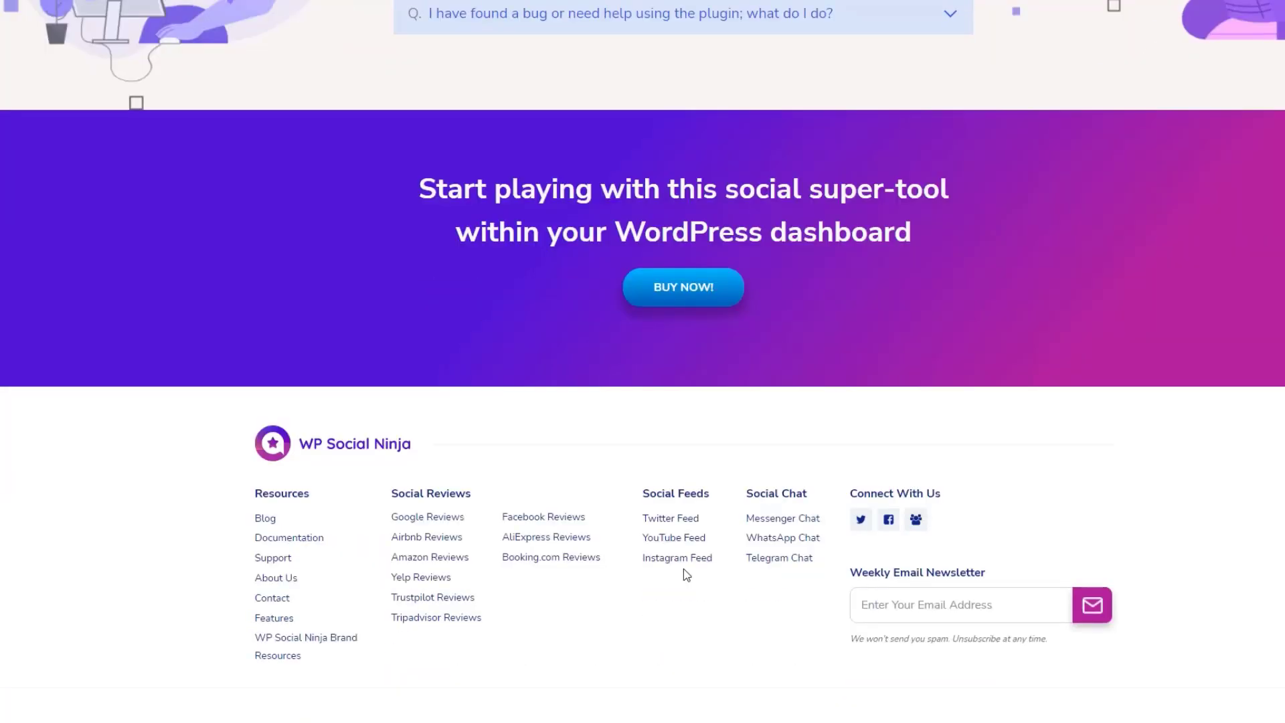
Open the WP Social Ninja documentation and read the Social Chat settings article.
left_click(314, 543)
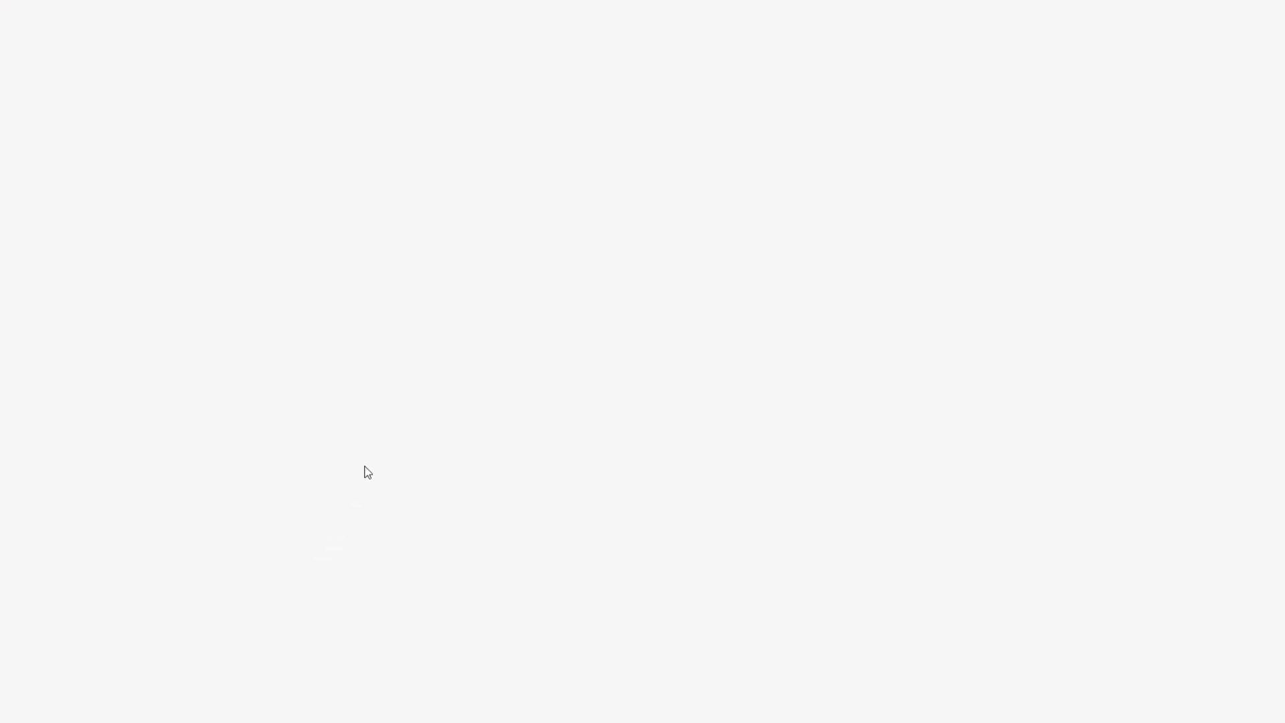
scroll(332, 373, "down", 6)
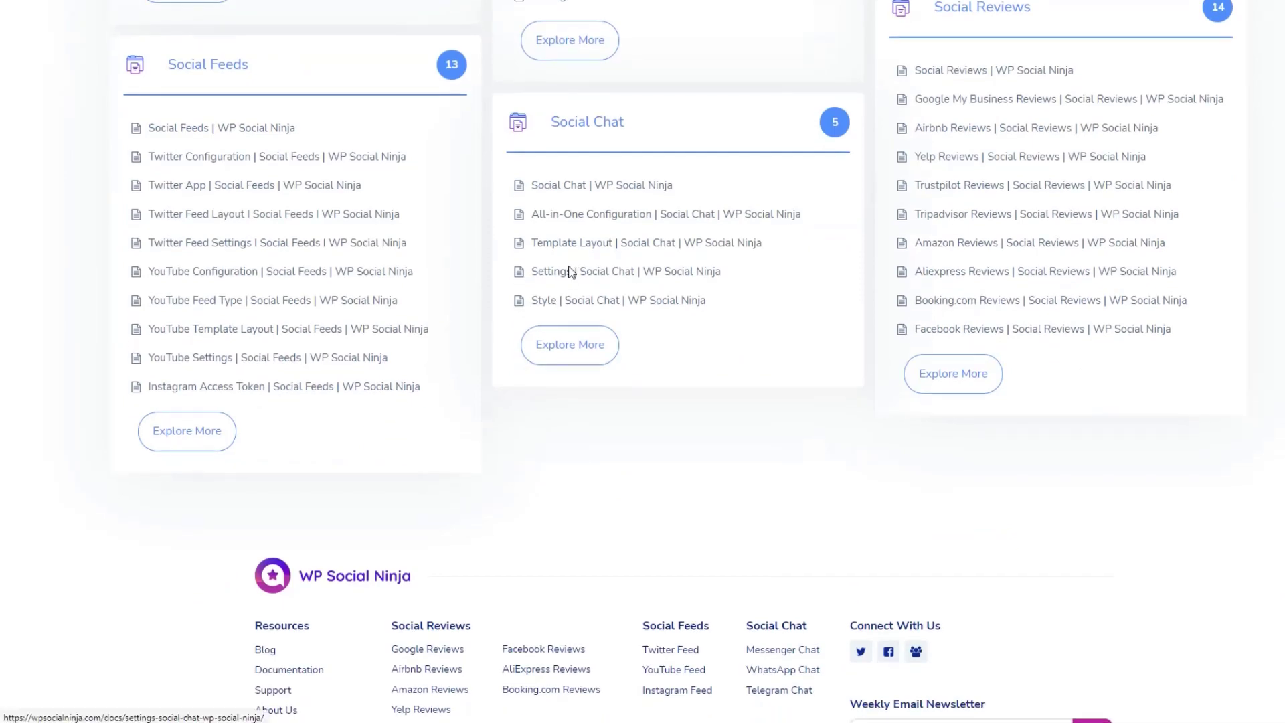
left_click(570, 272)
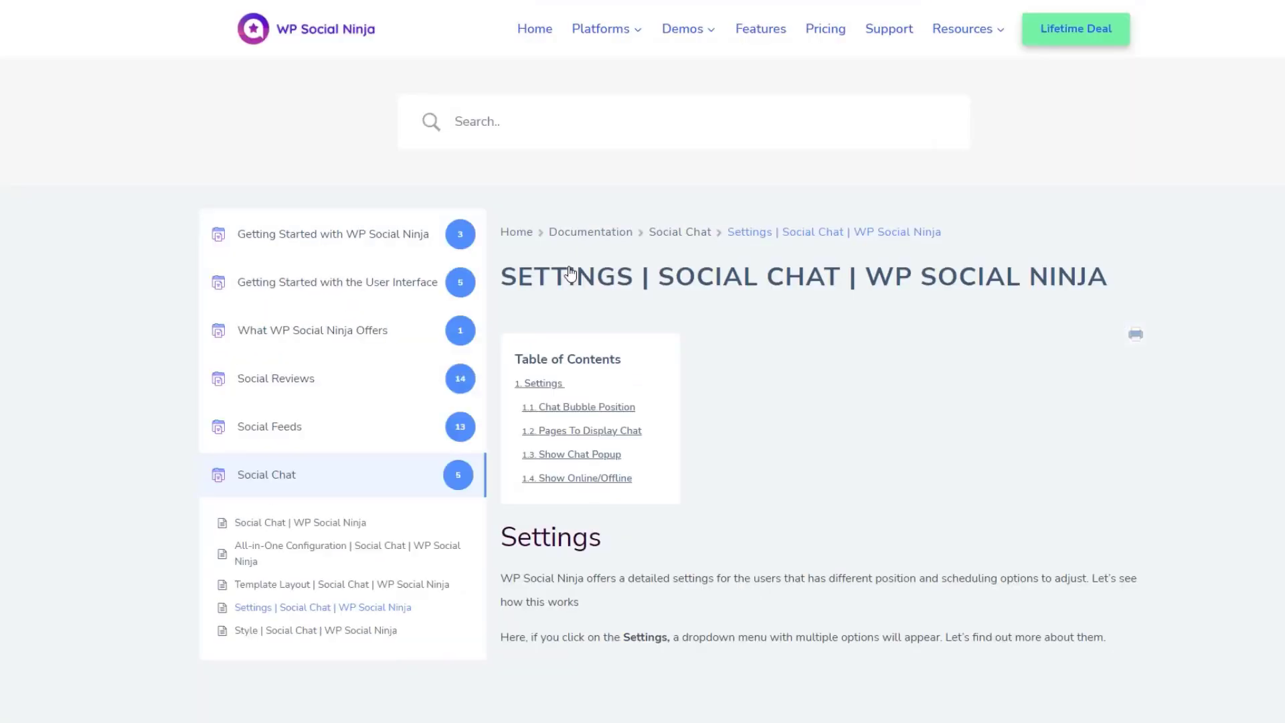
scroll(570, 273, "down", 10)
scroll(571, 271, "down", 3)
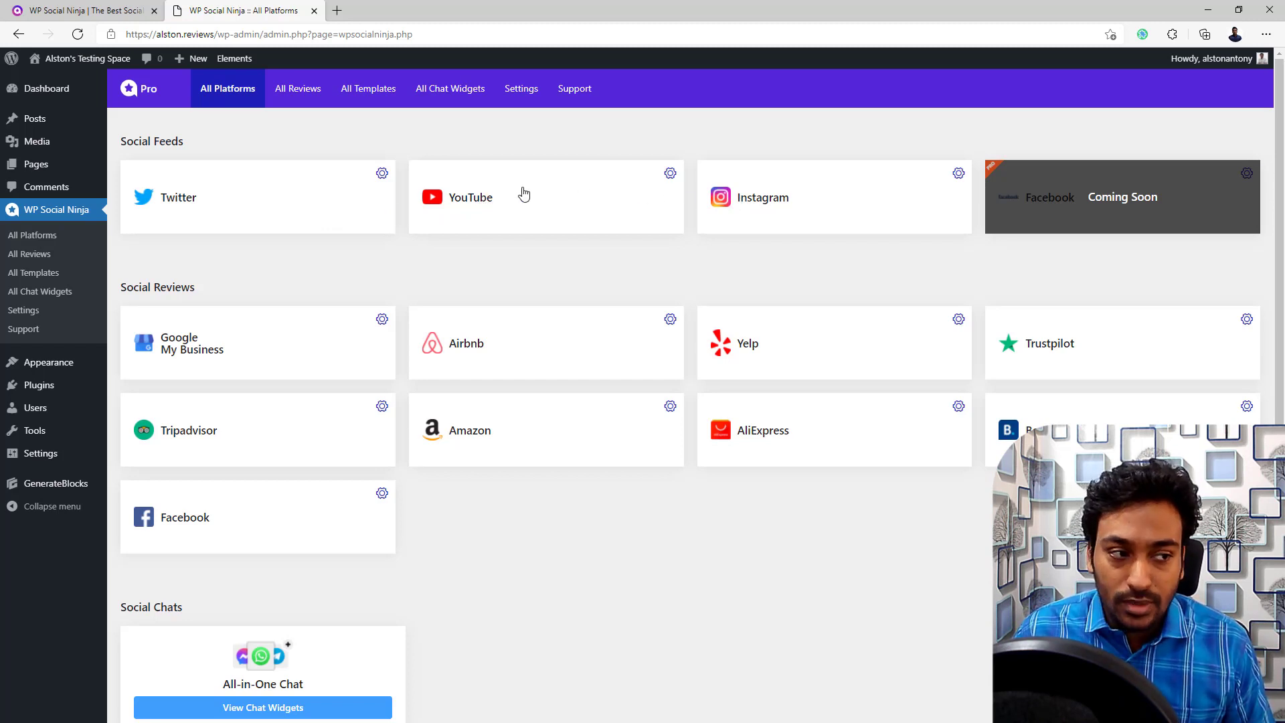
Connect the Twitter account in the Twitter configuration by authorizing WP Social Ninja to access it.
left_click(382, 175)
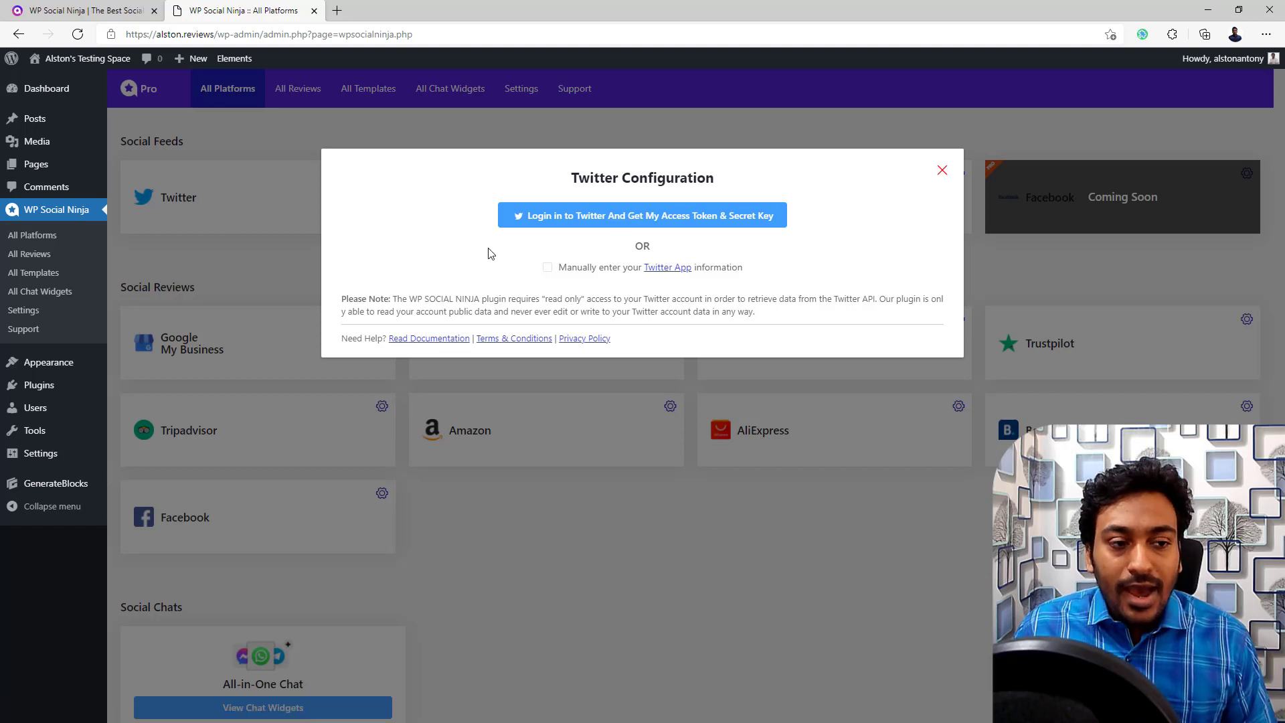
left_click(574, 226)
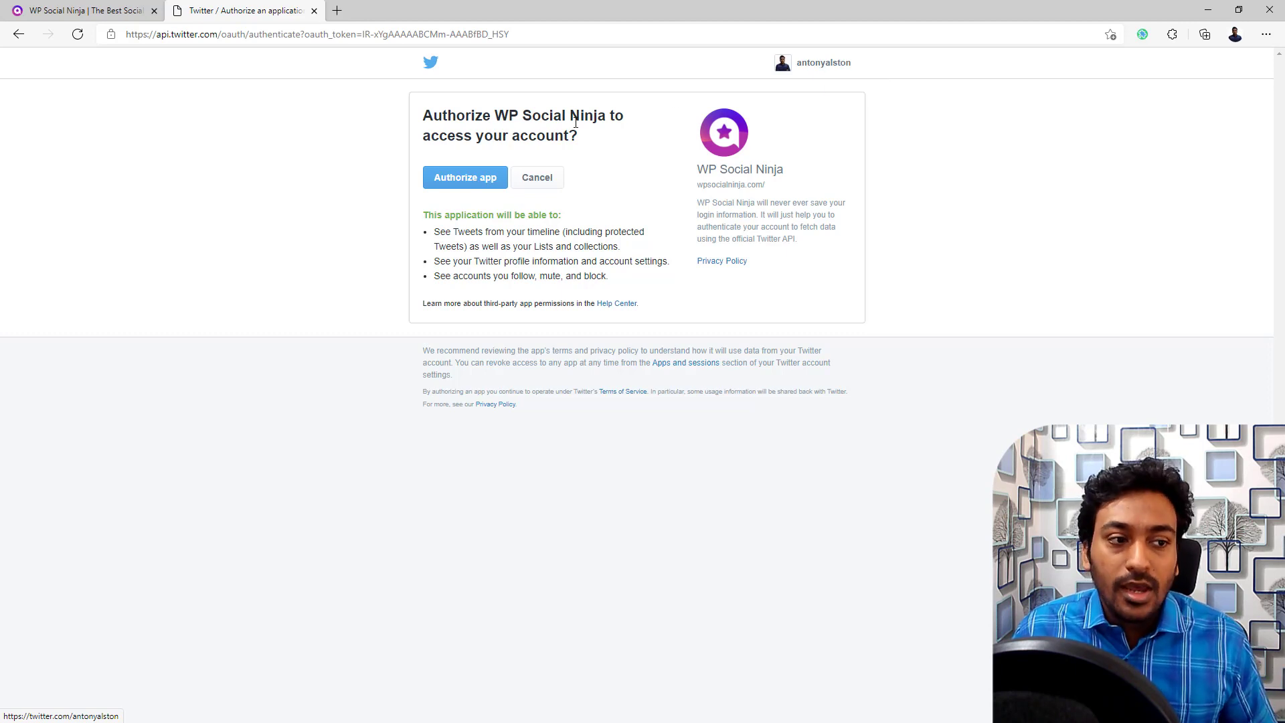
left_click(476, 179)
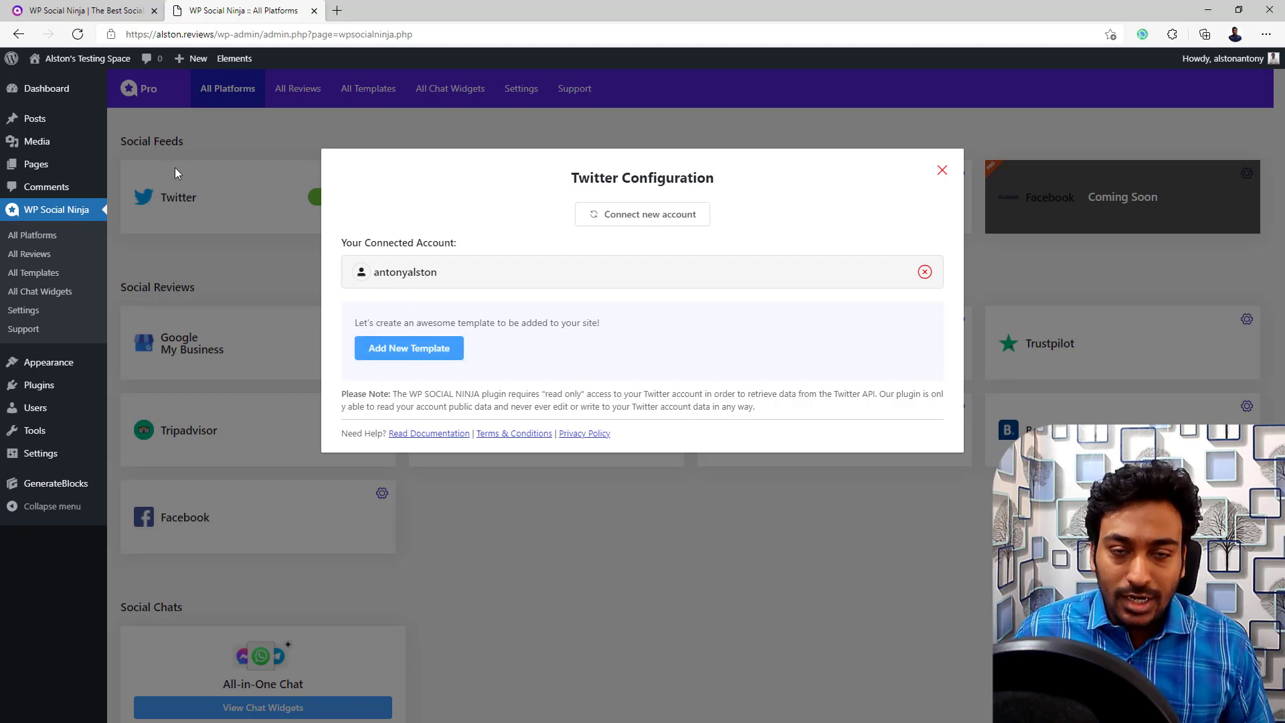
Create a new Twitter feed template and title it "twitter testing".
left_click(401, 348)
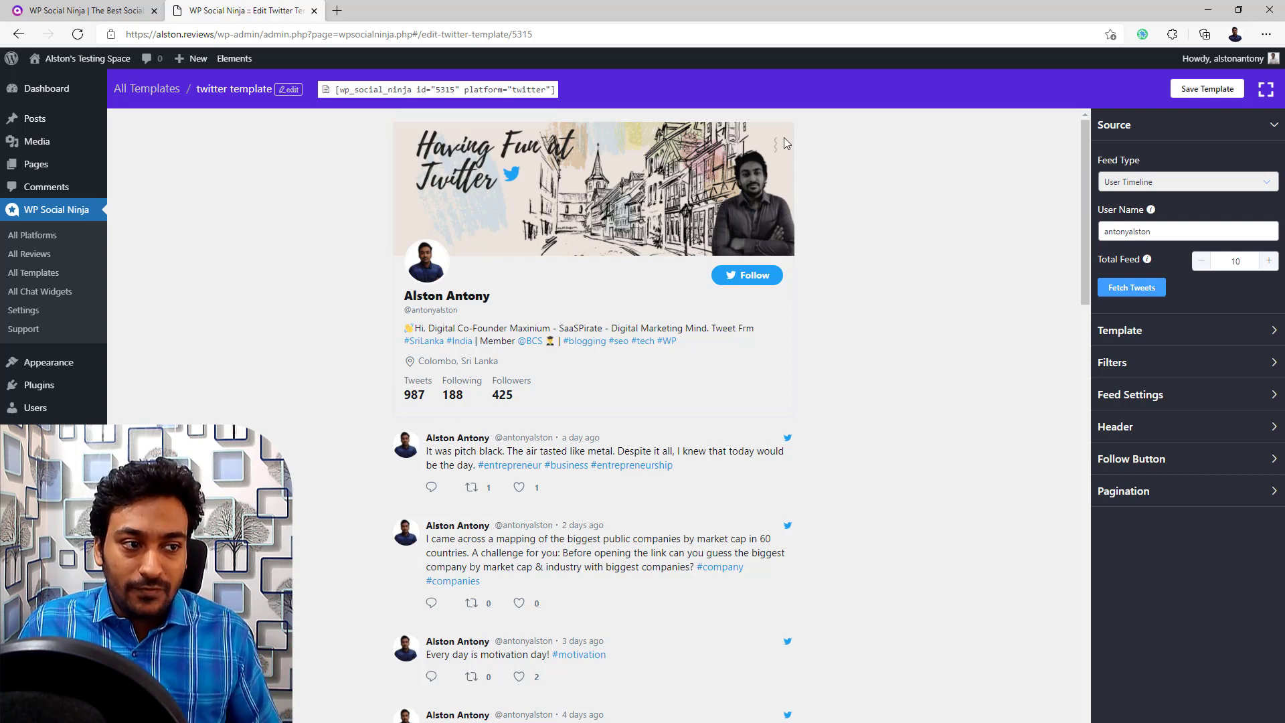
left_click(288, 92)
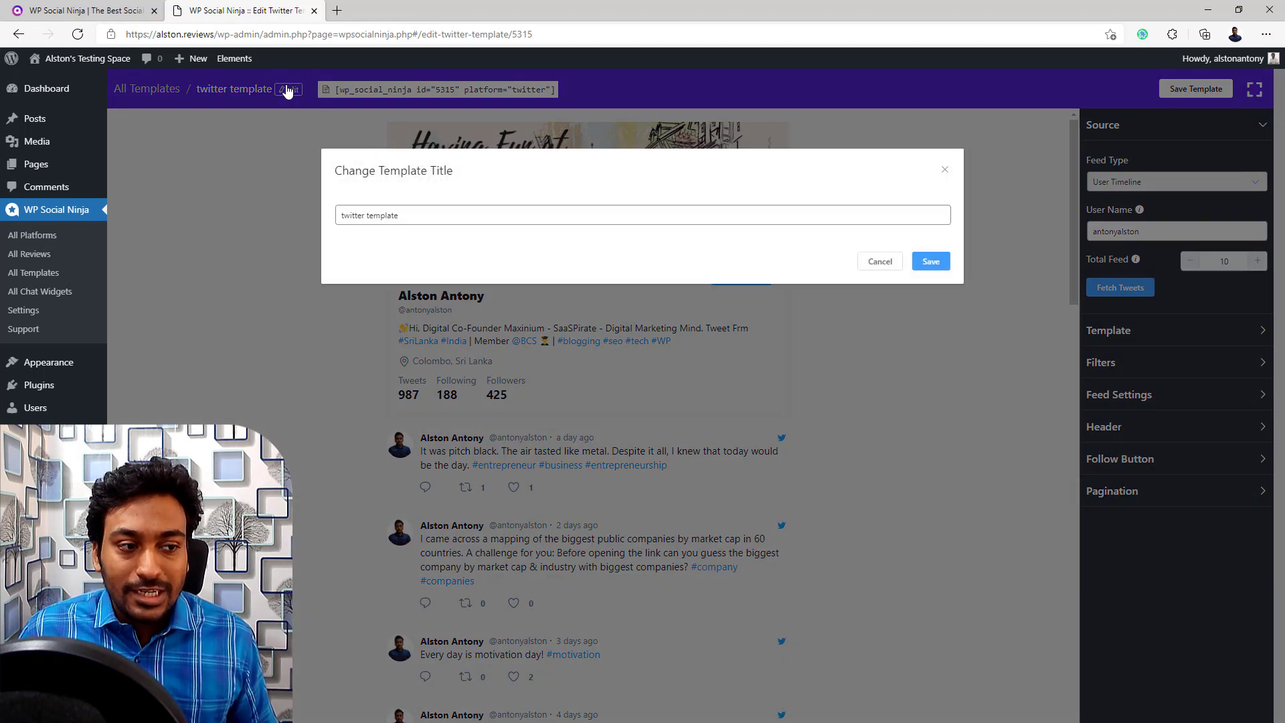
left_click(415, 220)
key("ctrl+a")
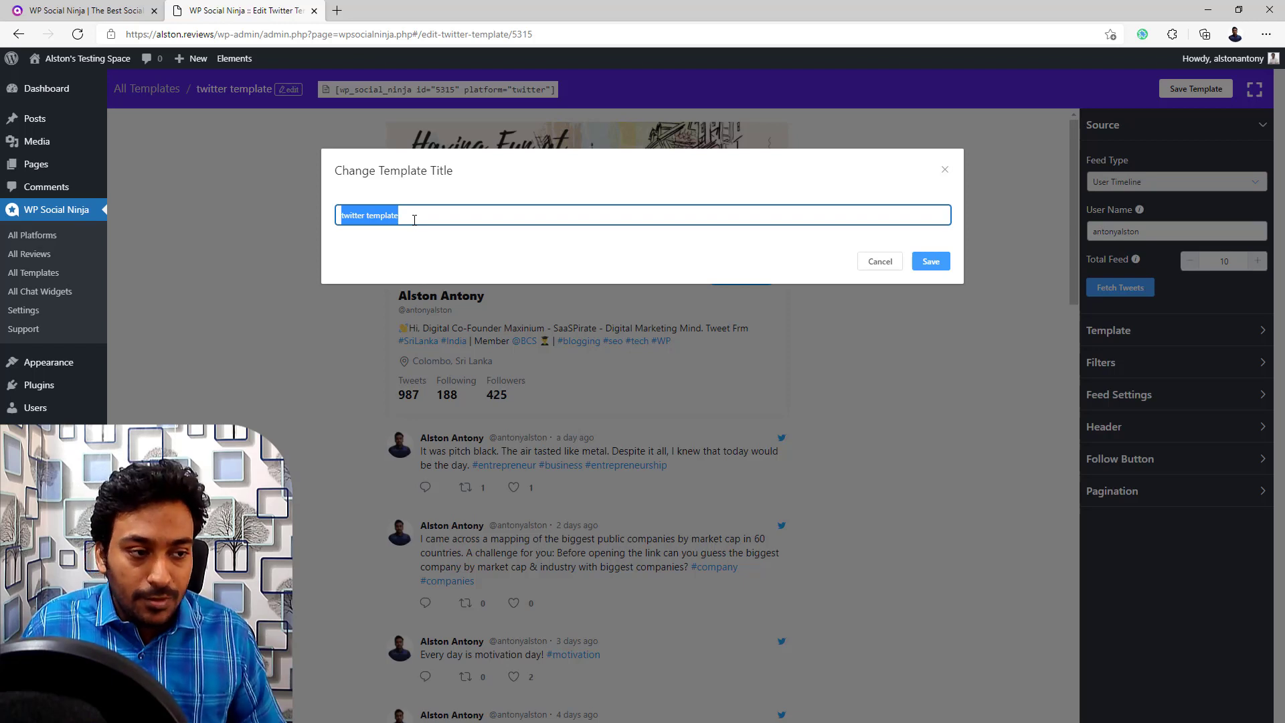
type("tw")
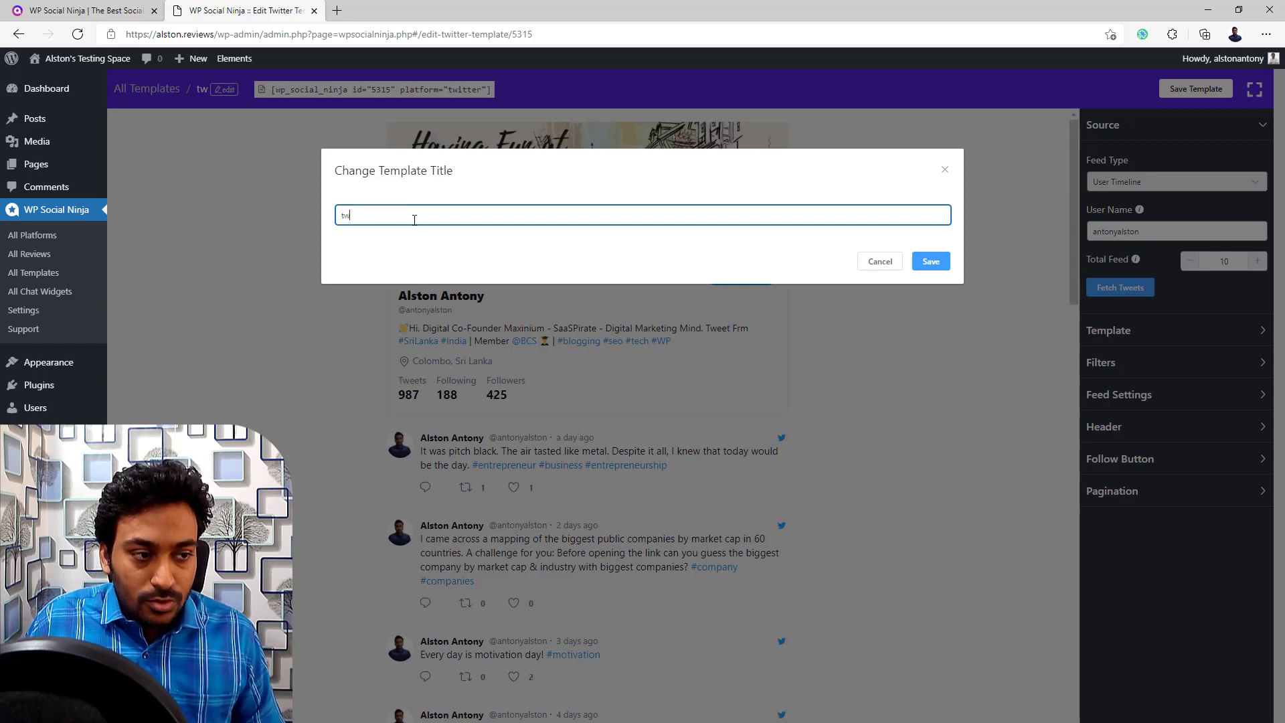
type("itter testing")
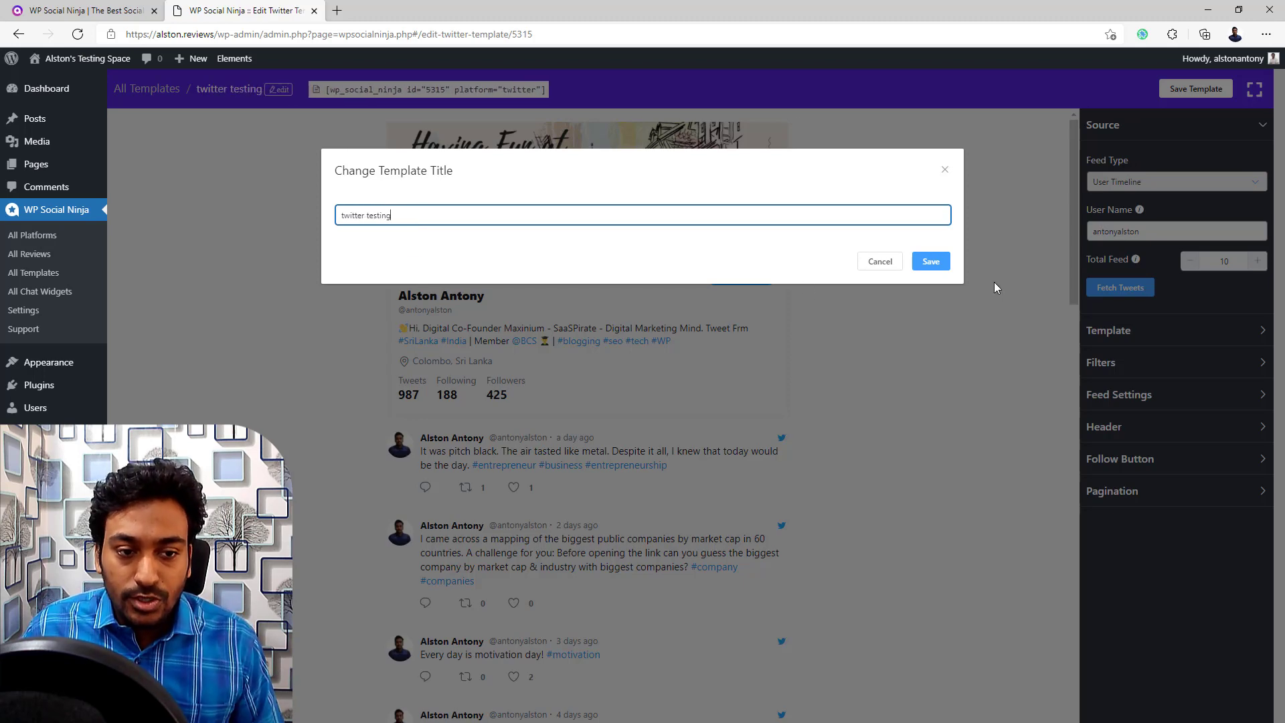
left_click(928, 266)
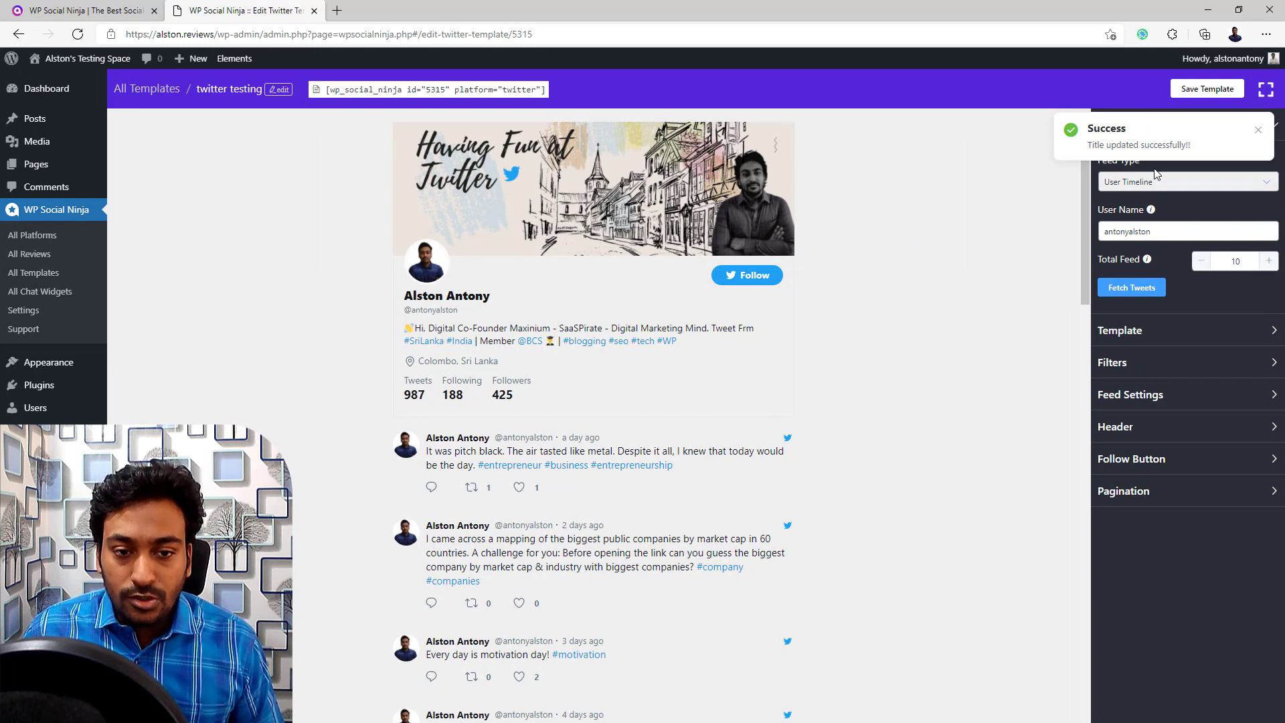
left_click(1258, 130)
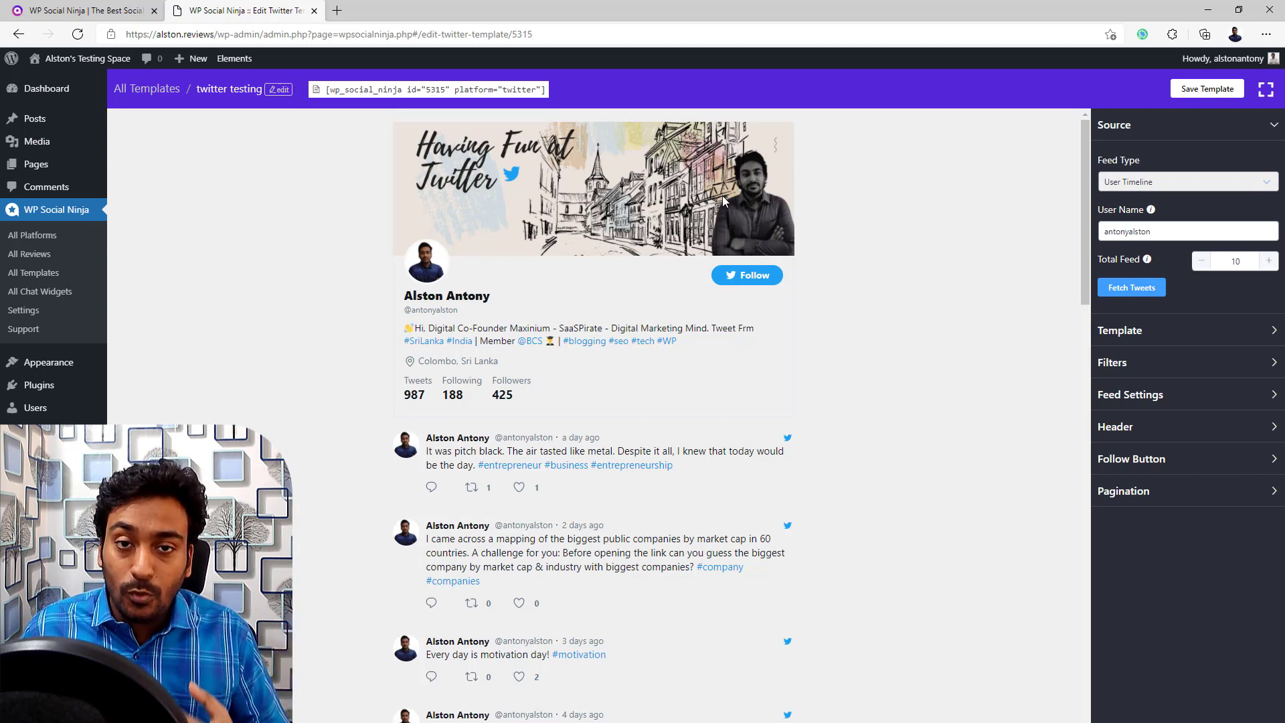
Set the template's feed type to Home Timeline, fetch the tweets and look through the preview.
left_click(1131, 187)
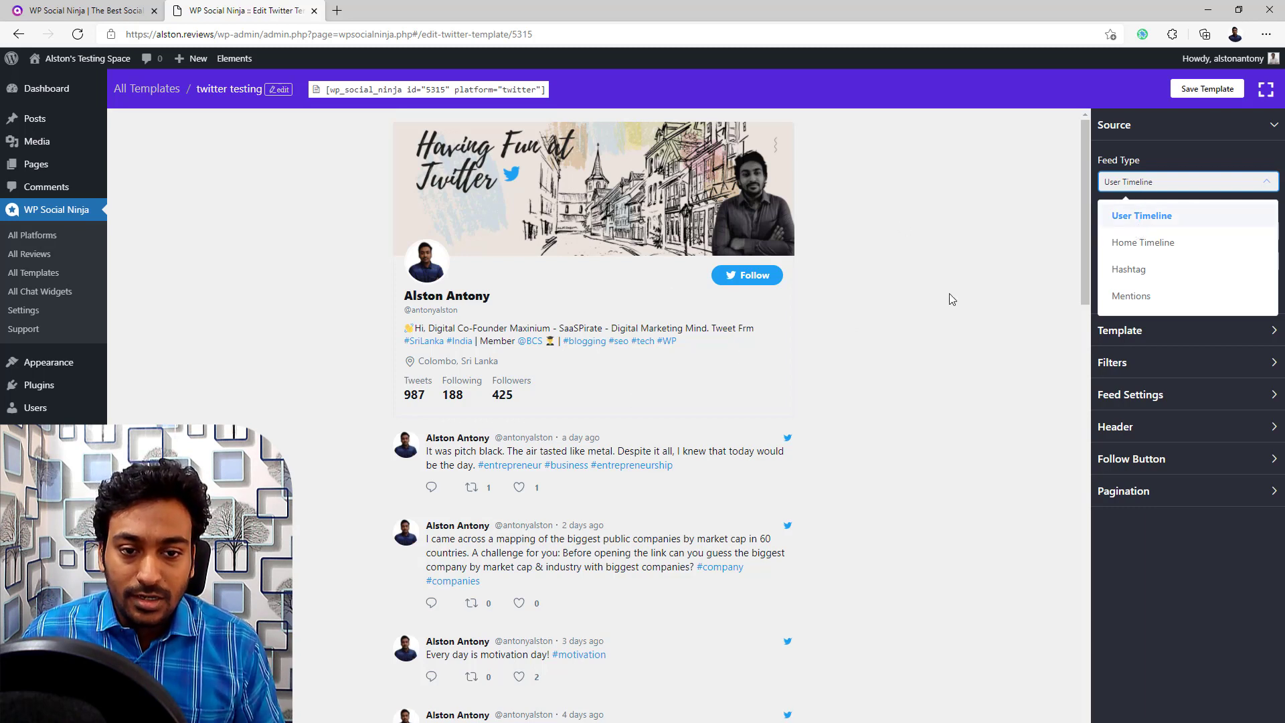
left_click(1137, 249)
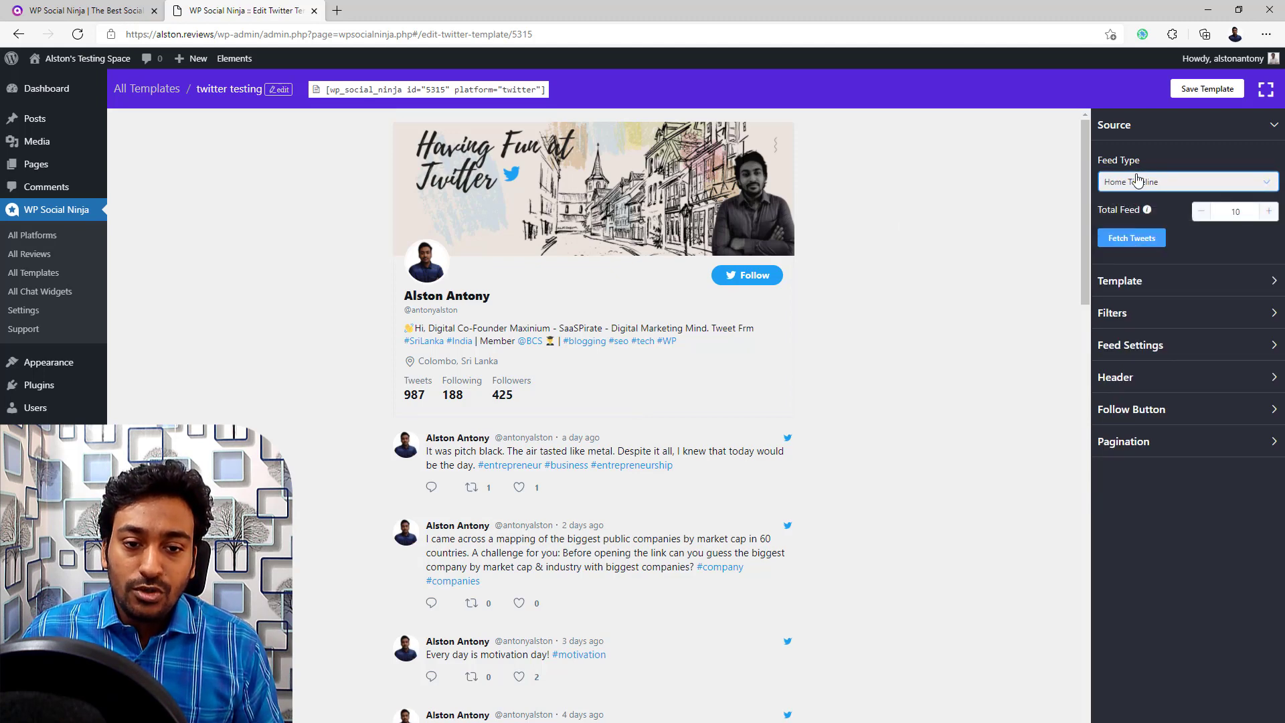
left_click(1122, 246)
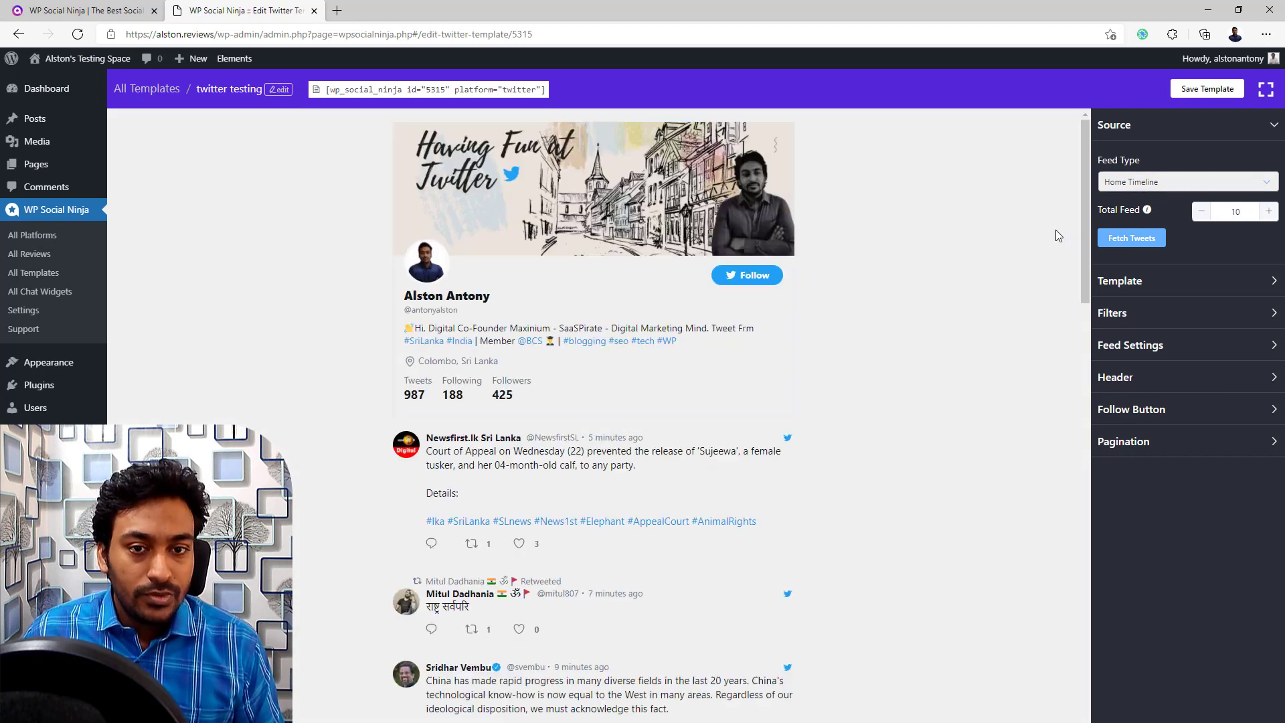
scroll(539, 419, "down", 1)
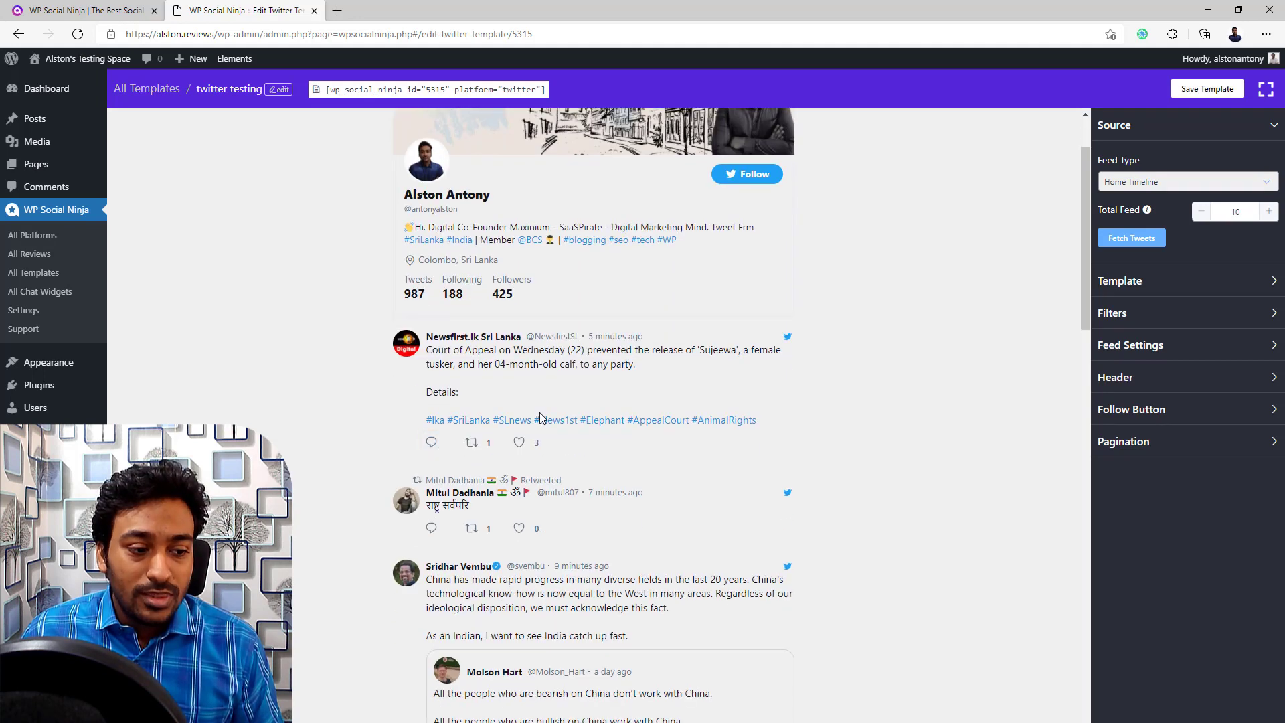
scroll(541, 419, "up", 1)
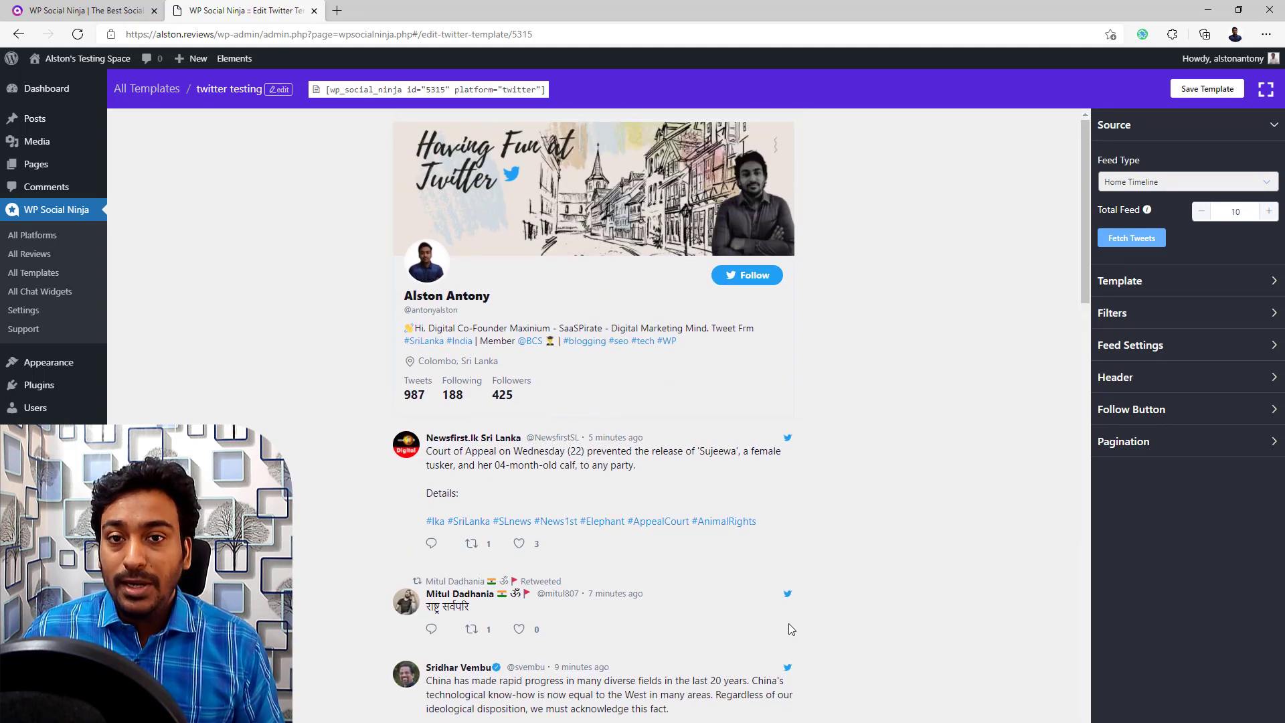
Set the feed type to Hashtag, enter #seo as the hashtag and fetch the tweets.
left_click(1129, 185)
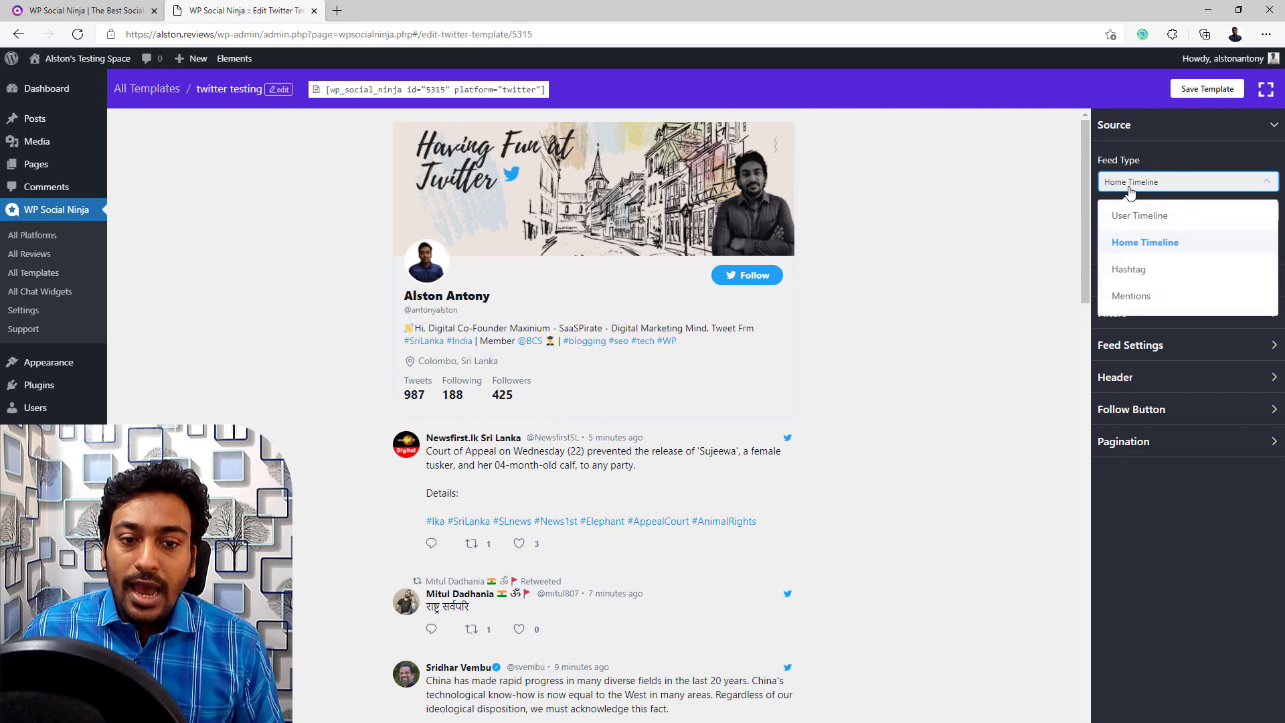
left_click(1124, 276)
left_click(1127, 236)
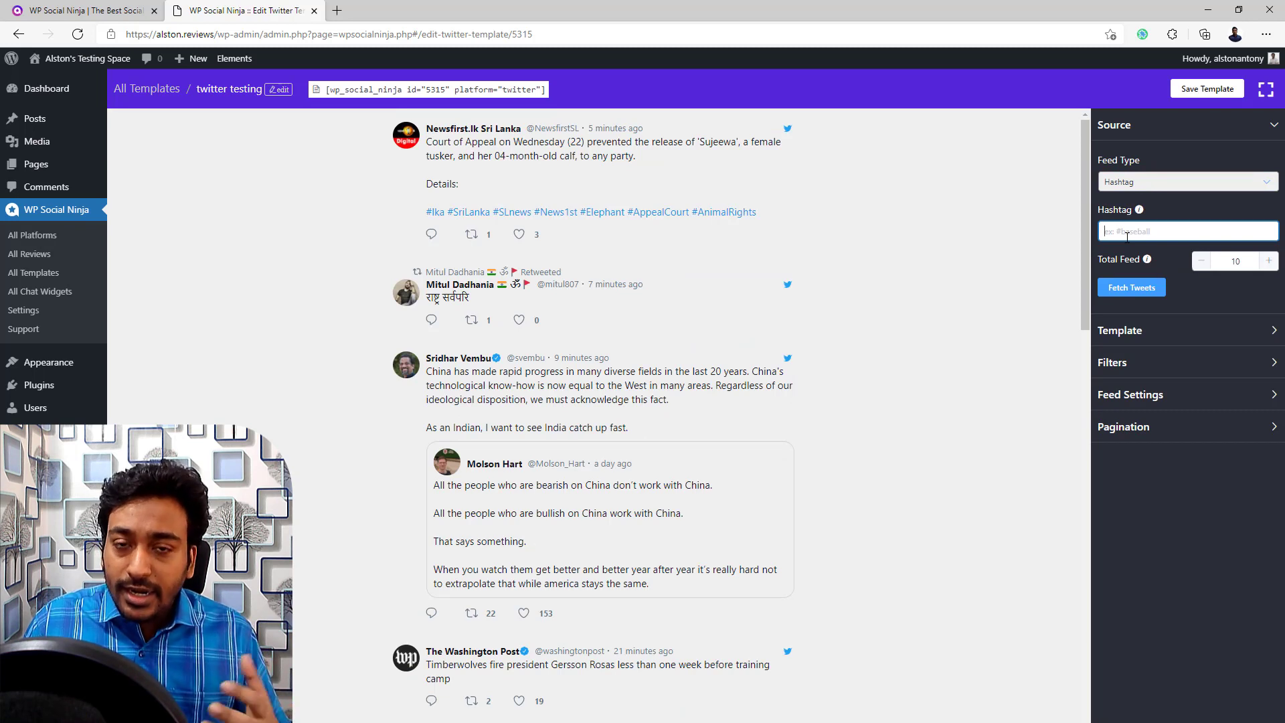
type("#seo")
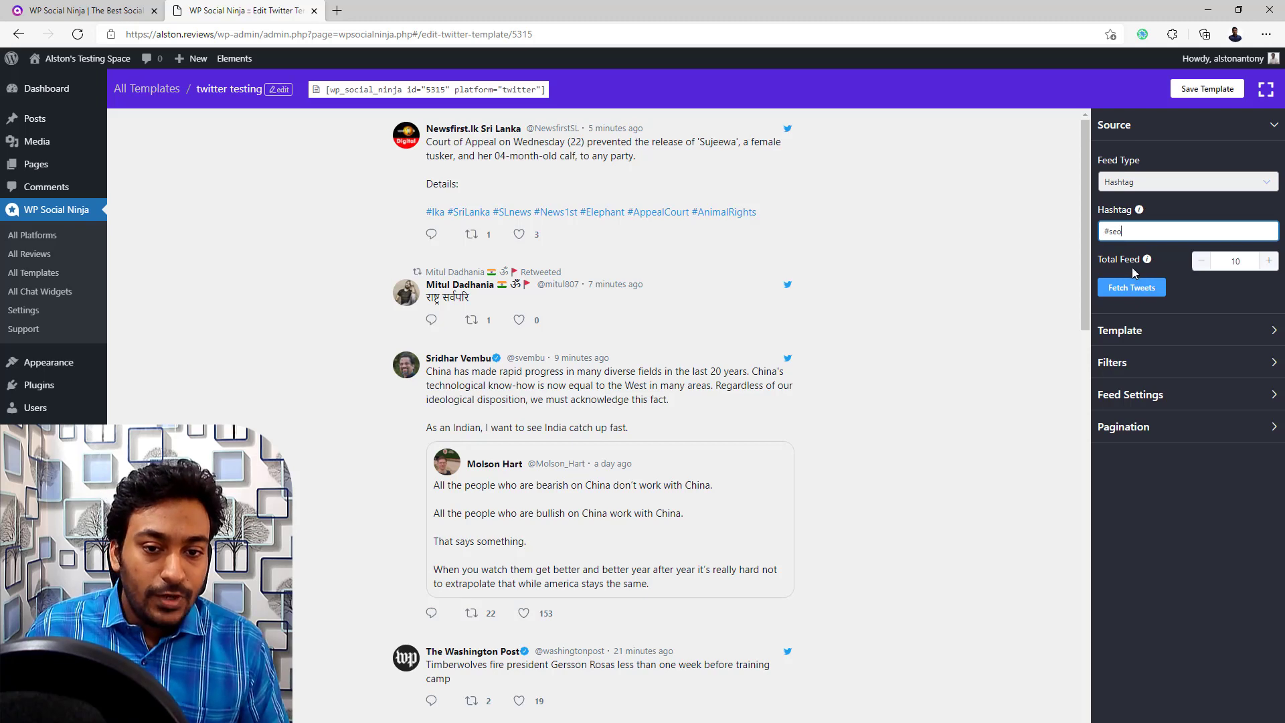
left_click(1127, 297)
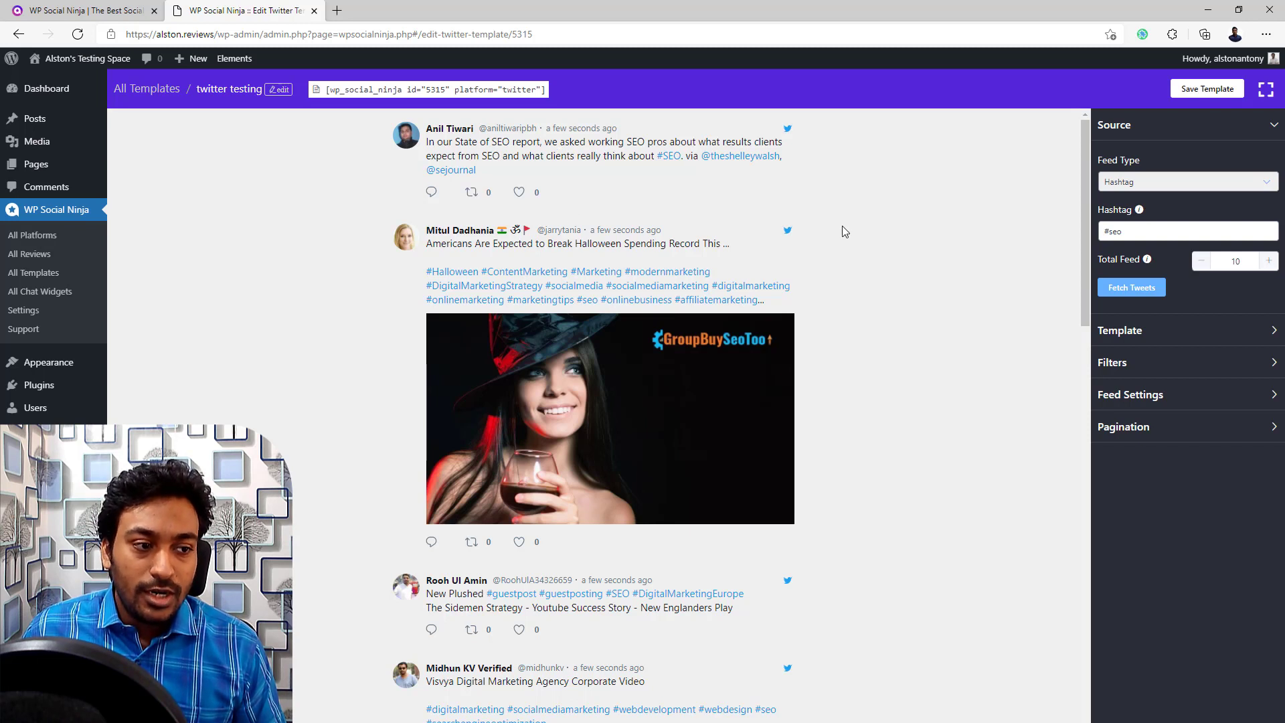
Try the Mentions feed type, return it to User Timeline and fetch the tweets.
left_click(1157, 185)
left_click(1128, 295)
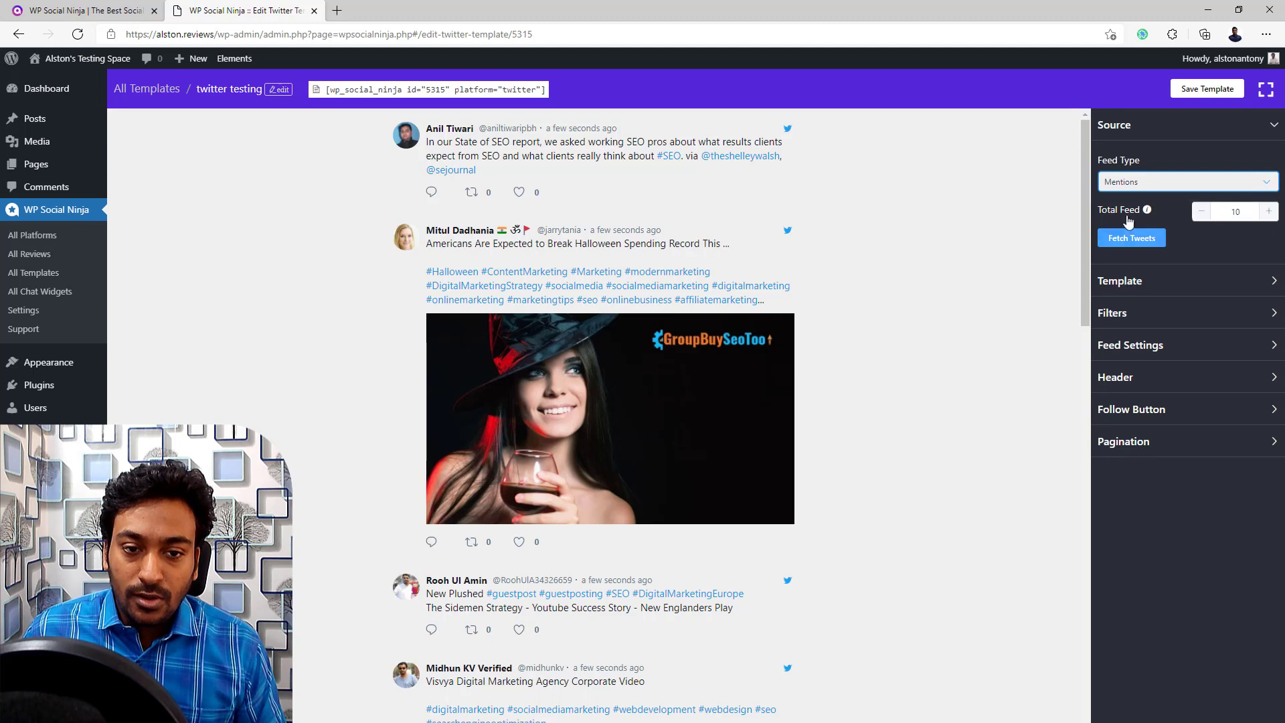
left_click(1125, 185)
left_click(1124, 216)
left_click(1131, 287)
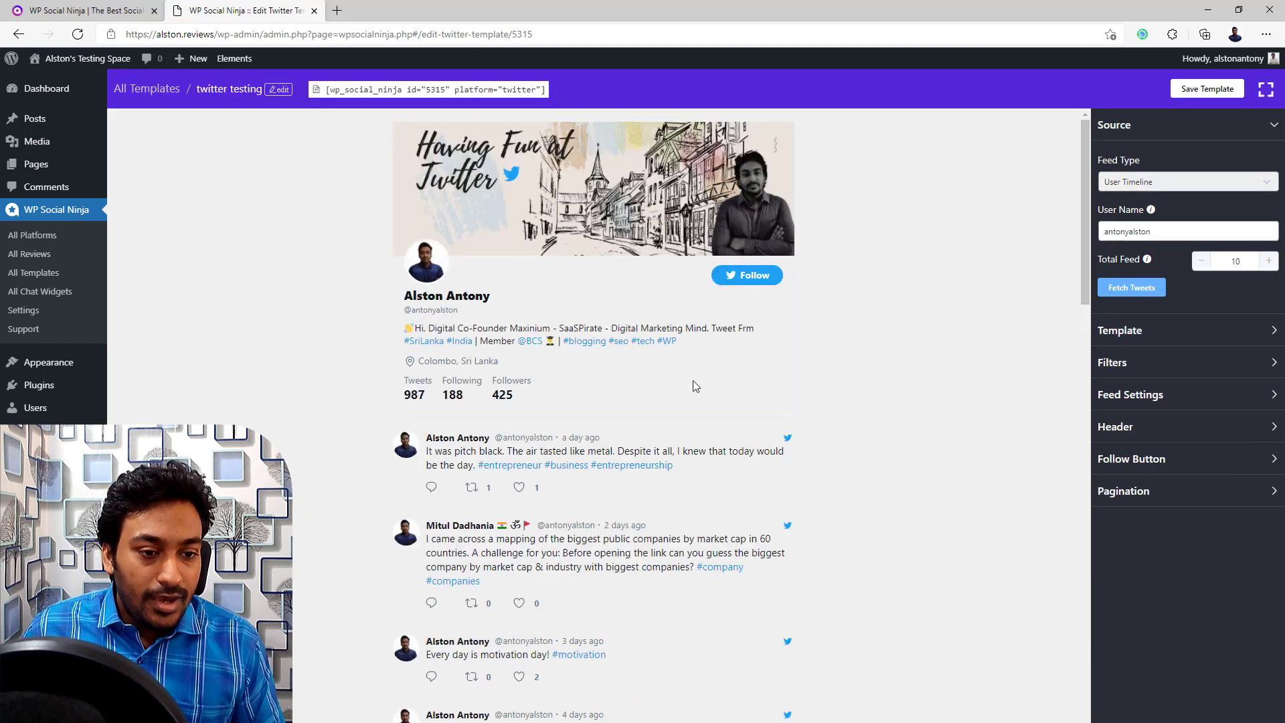
Try to fetch the timeline tweets of the Twitter user name "jhonmu".
double_click(1142, 232)
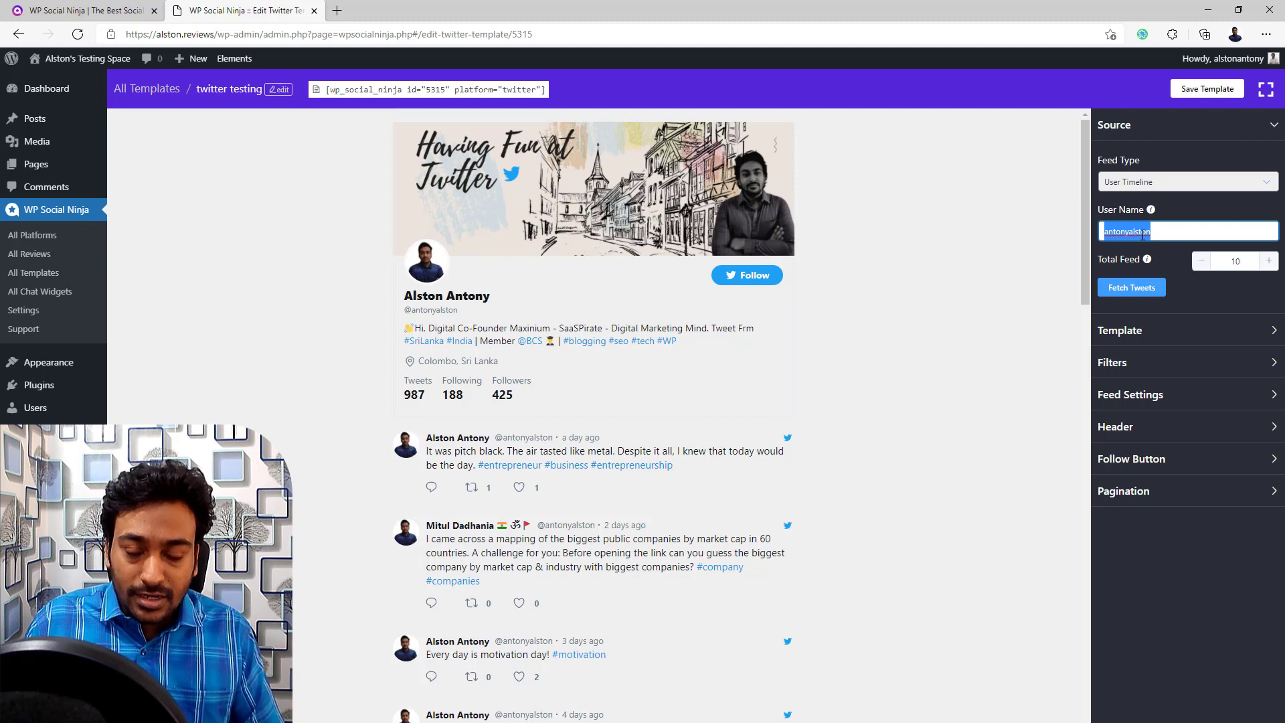
type("jhonmu")
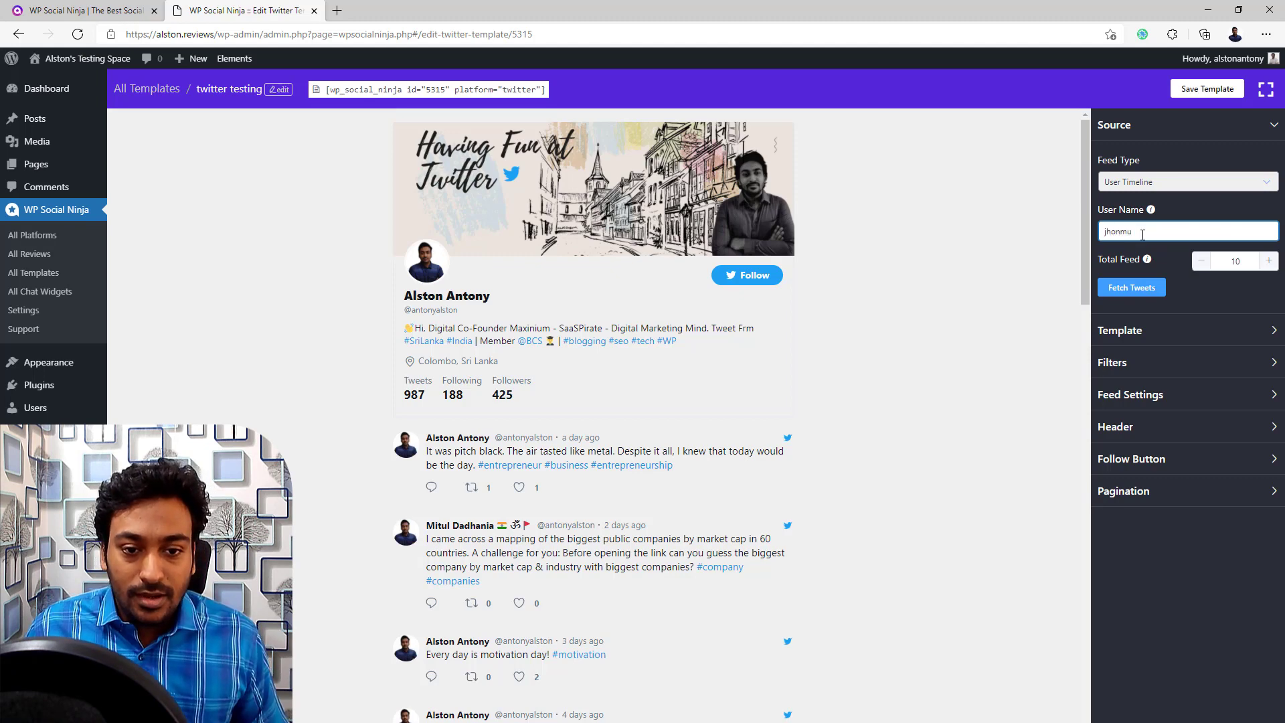
left_click(1123, 288)
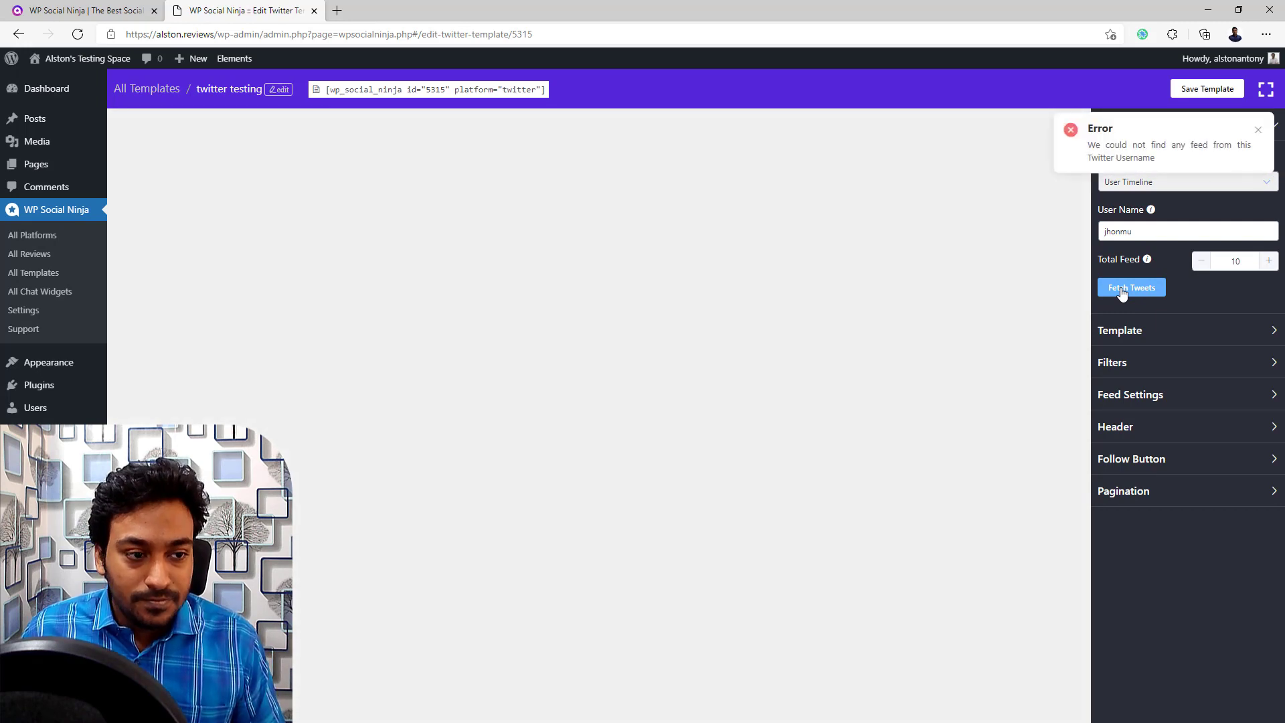
left_click(1258, 130)
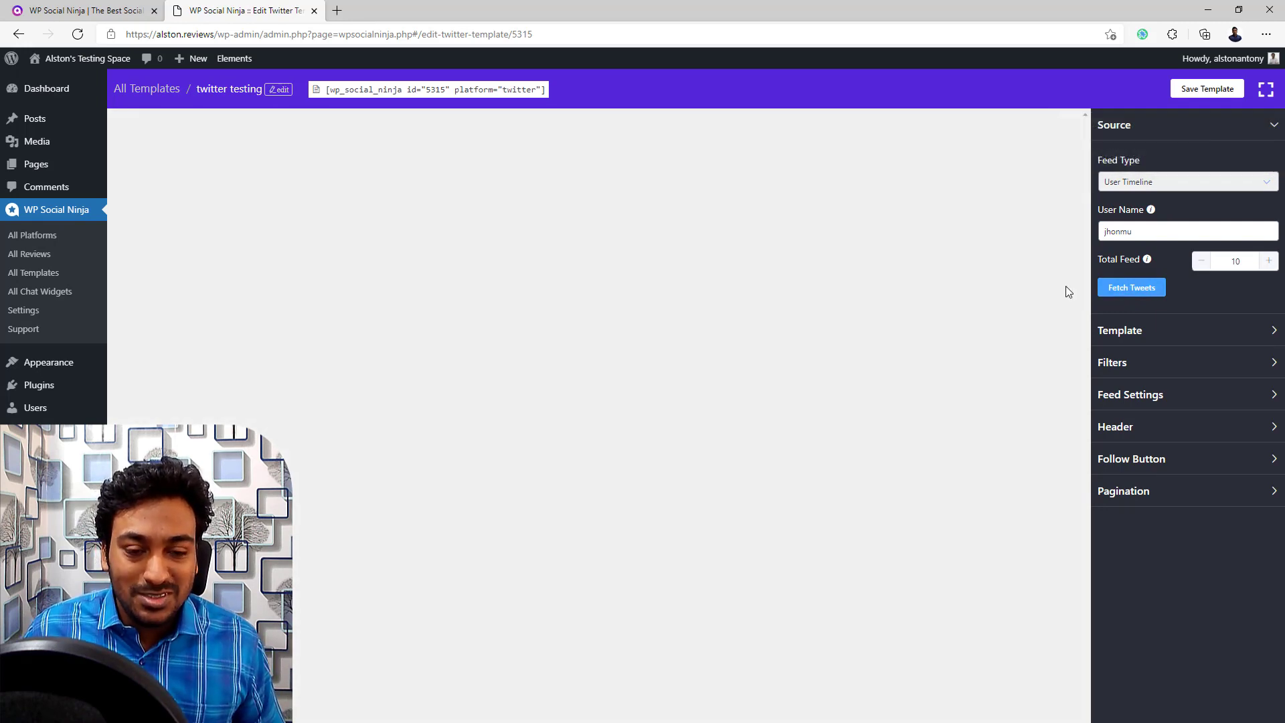
Replace the Twitter user name with "srilanka" and fetch its timeline tweets.
double_click(1143, 235)
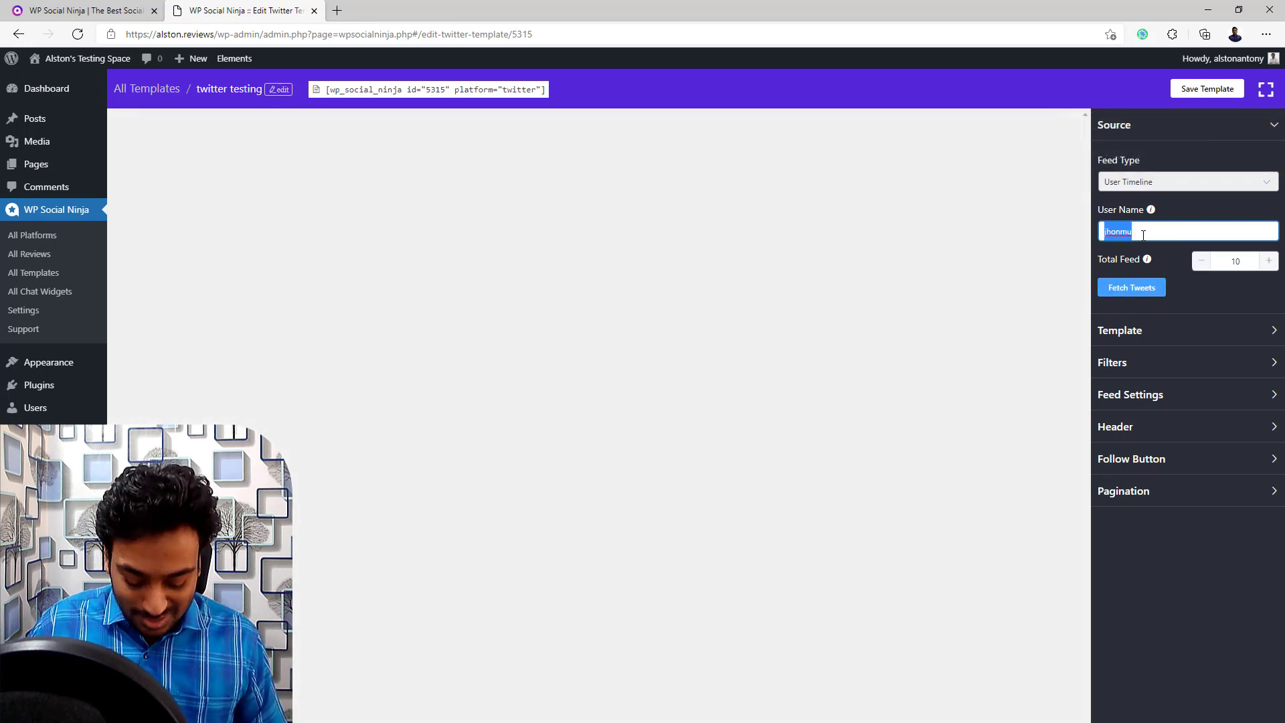
type("srilanka")
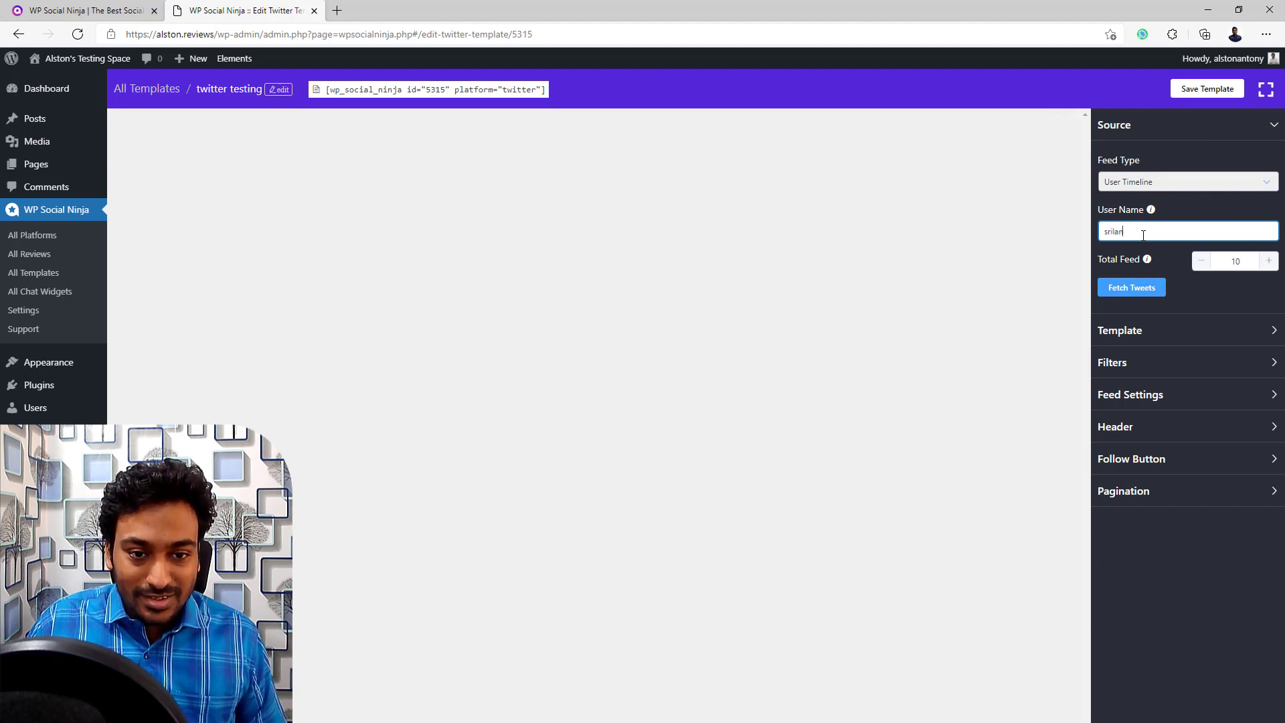
left_click(1123, 294)
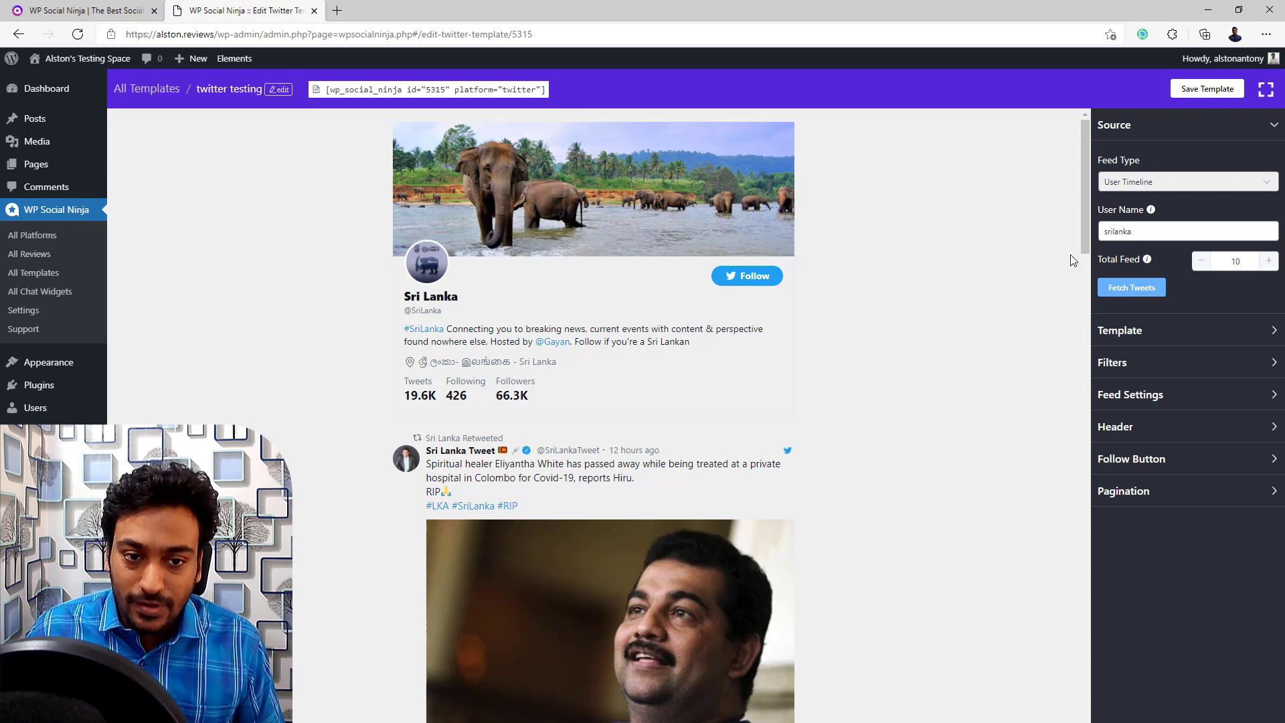
Set the feed's user name to the site owner's own Twitter handle and fetch the tweets.
double_click(1140, 231)
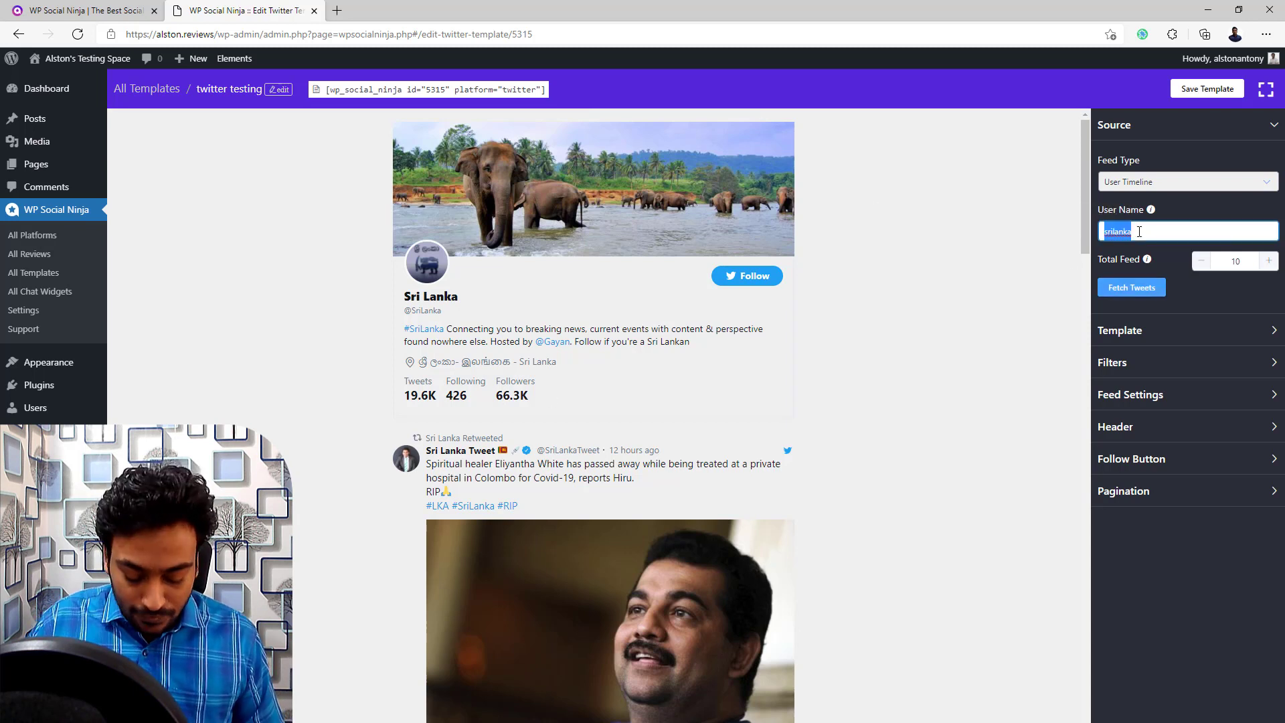
type("antonyalston")
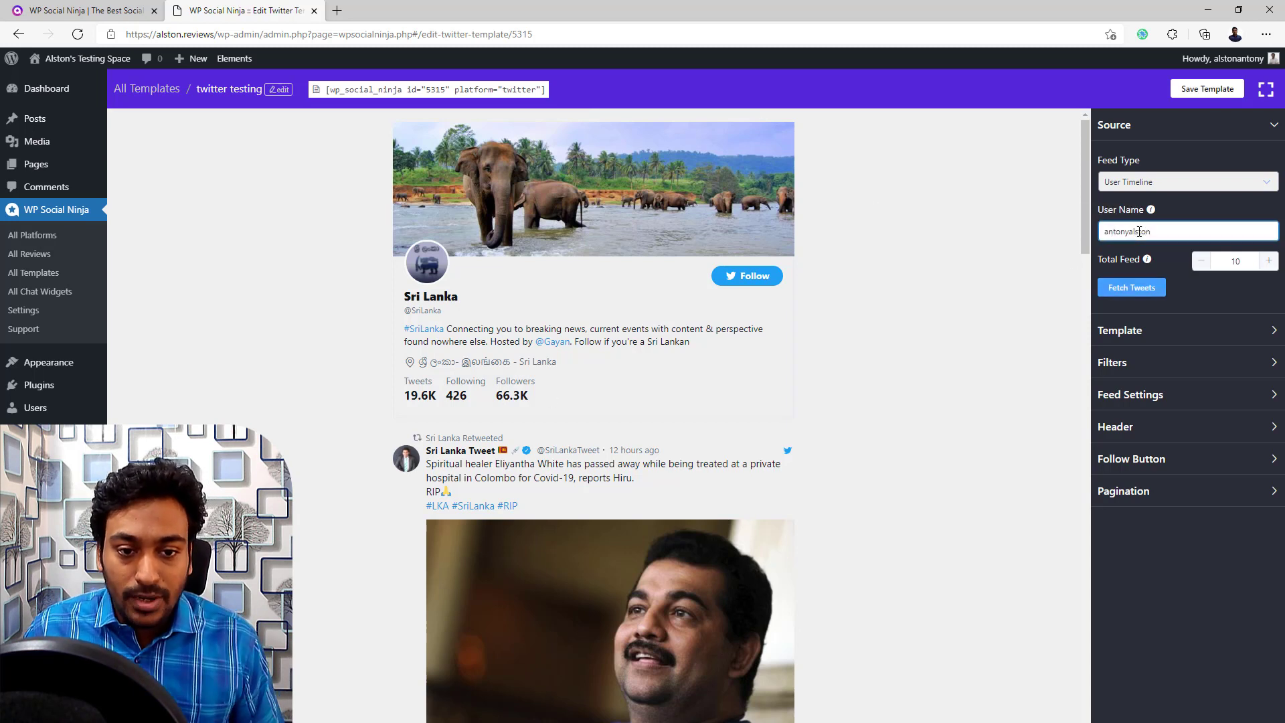
left_click(1118, 293)
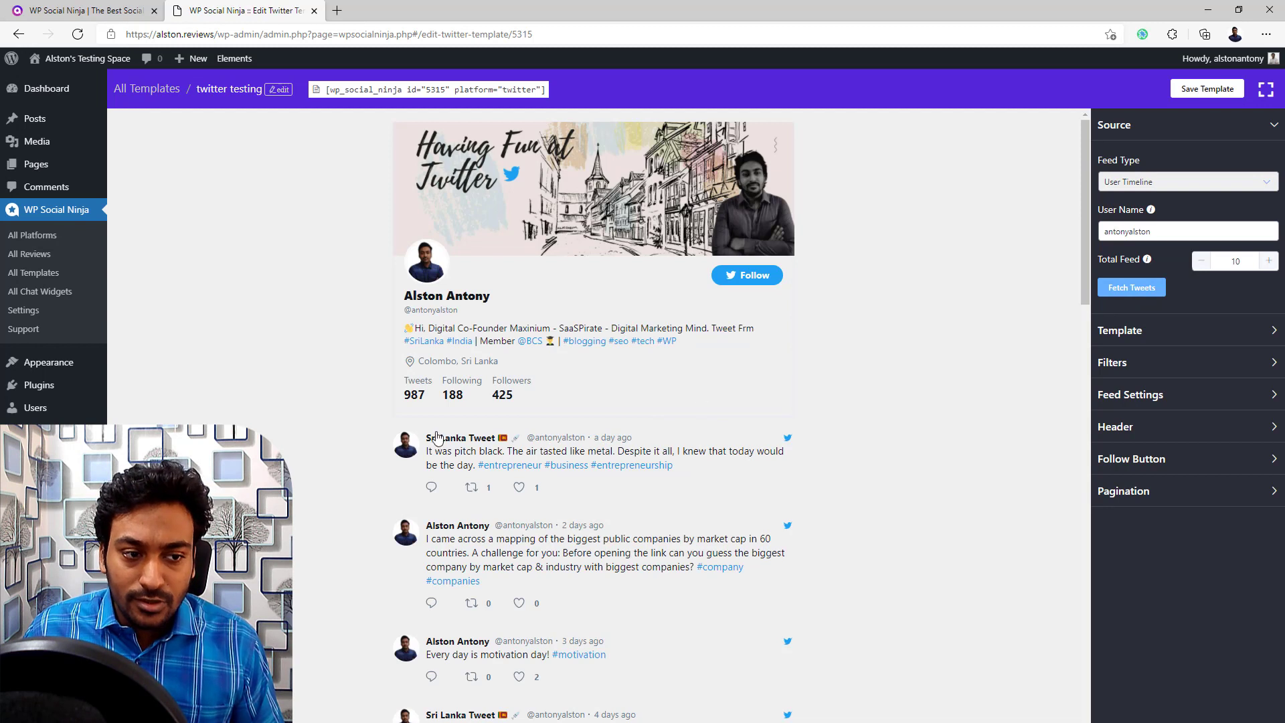
Preview the feed in the Masonry and Carousel layout types, and return the layout type to Standard.
left_click(1135, 333)
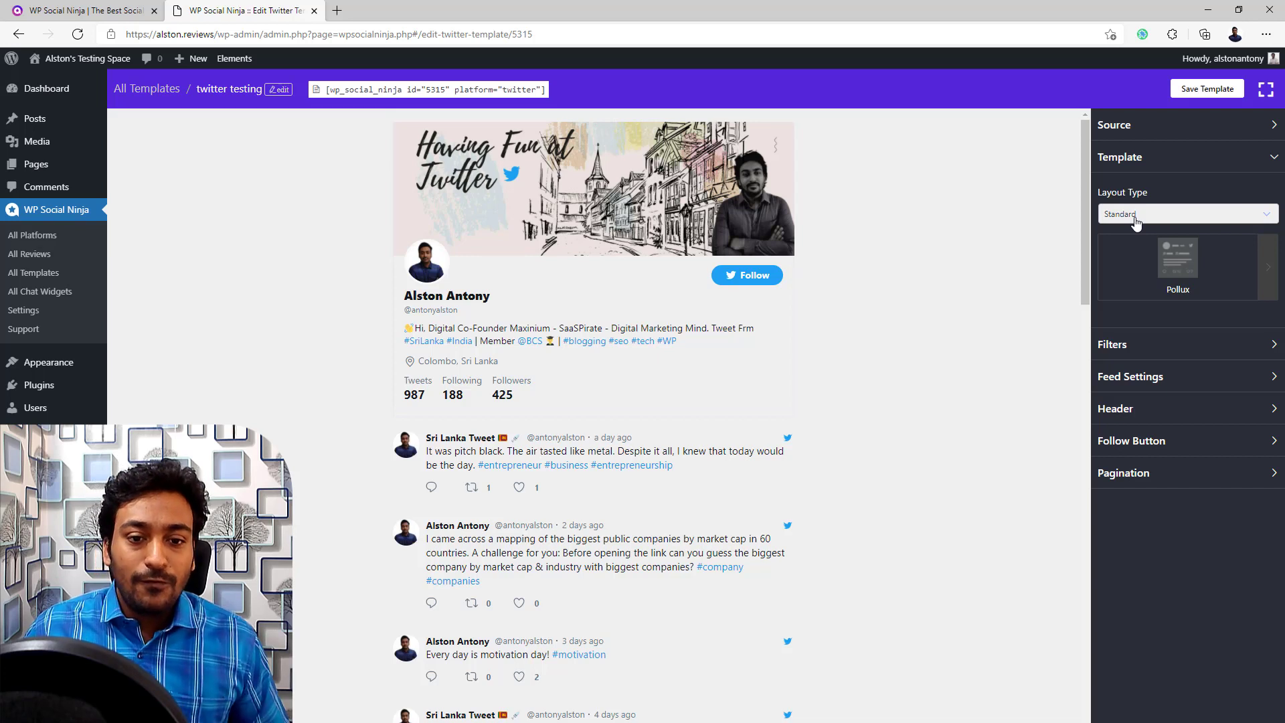
left_click(1136, 215)
left_click(1124, 246)
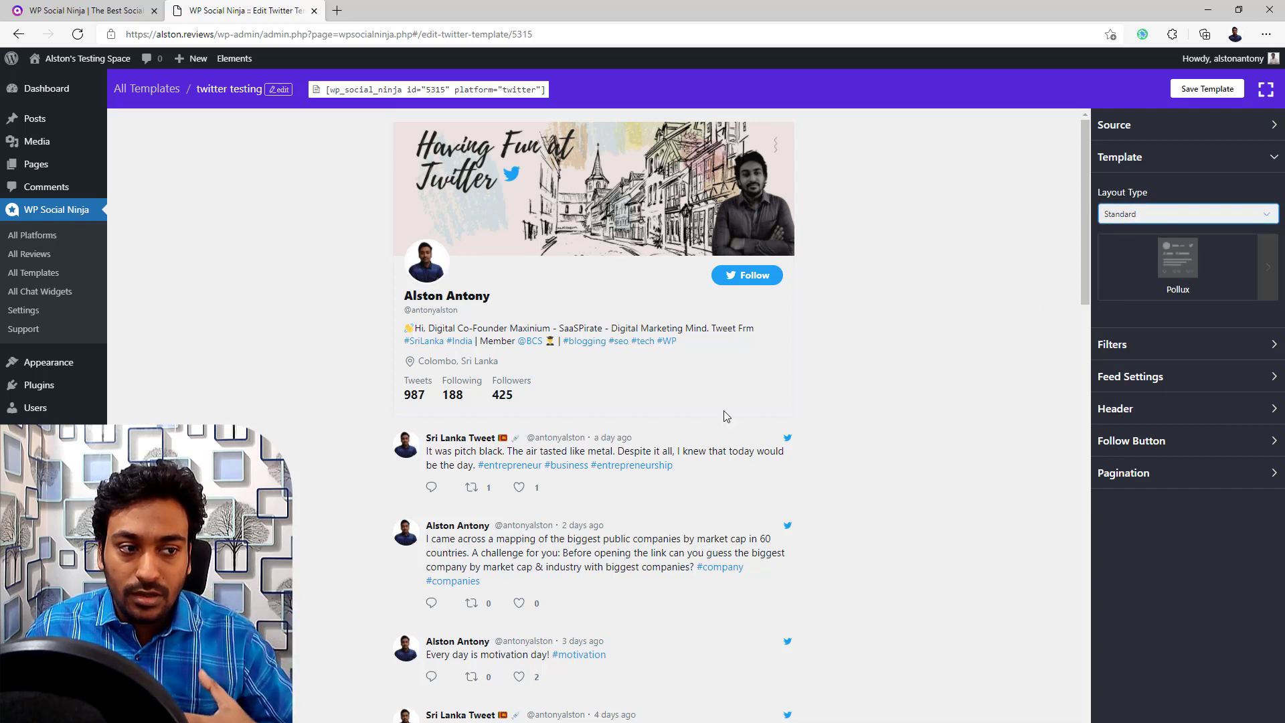
left_click(1131, 215)
left_click(1121, 283)
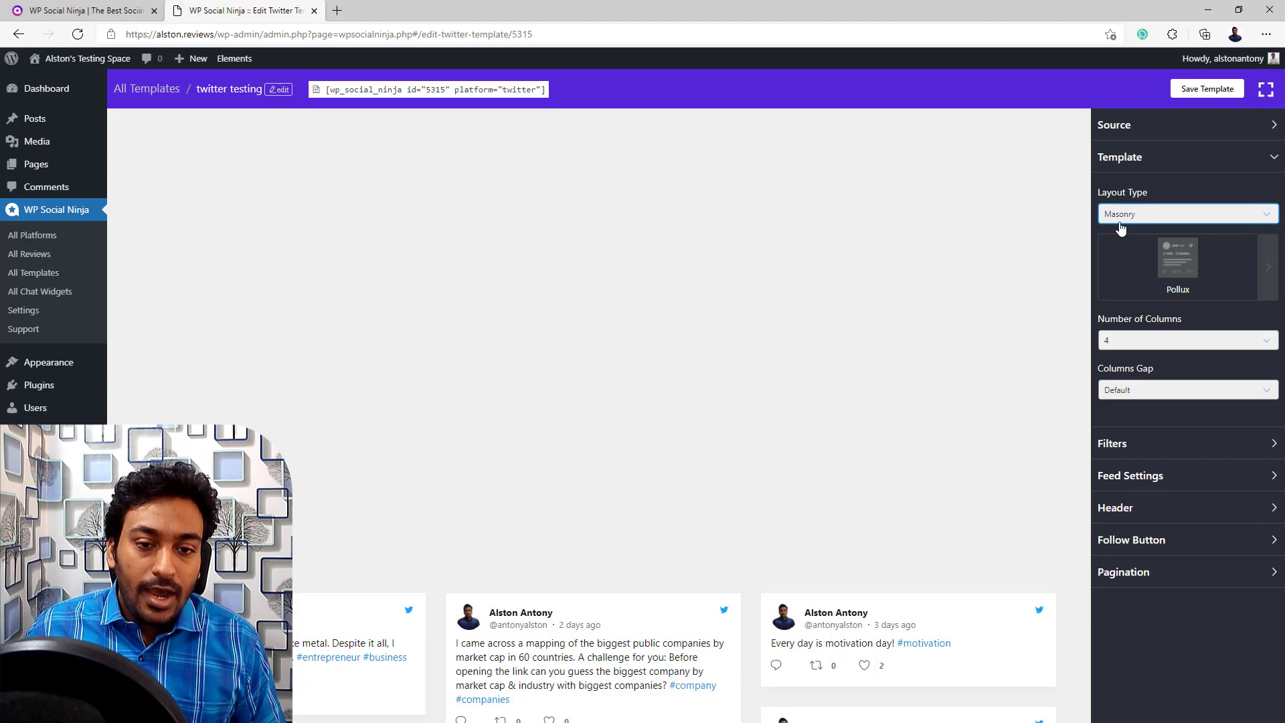
left_click(1120, 221)
left_click(1122, 299)
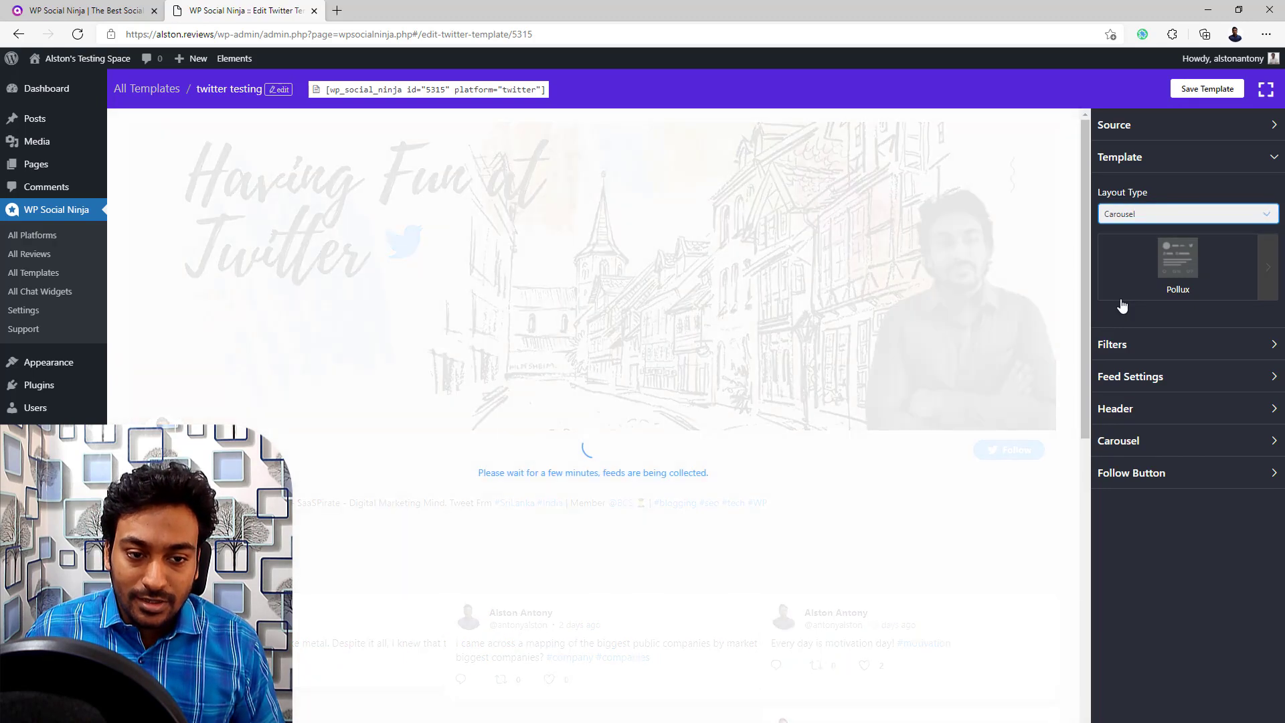
scroll(720, 490, "down", 2)
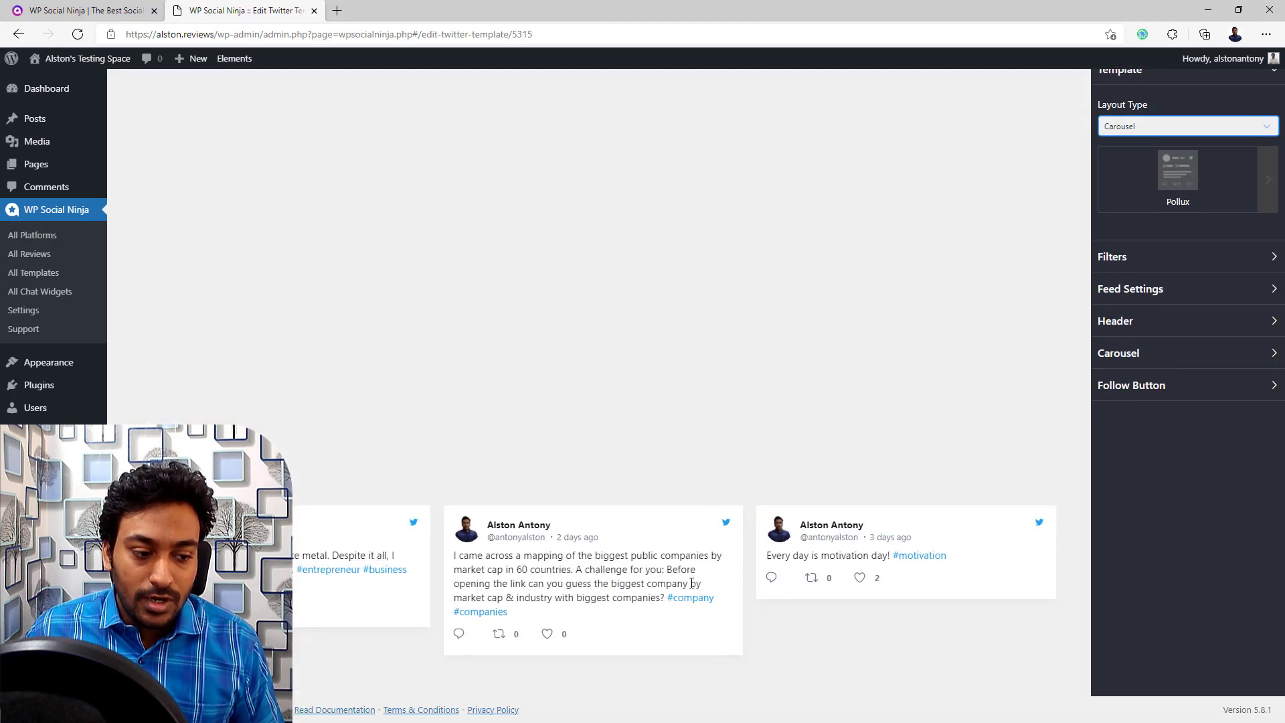
scroll(1065, 308, "up", 2)
left_click(1138, 214)
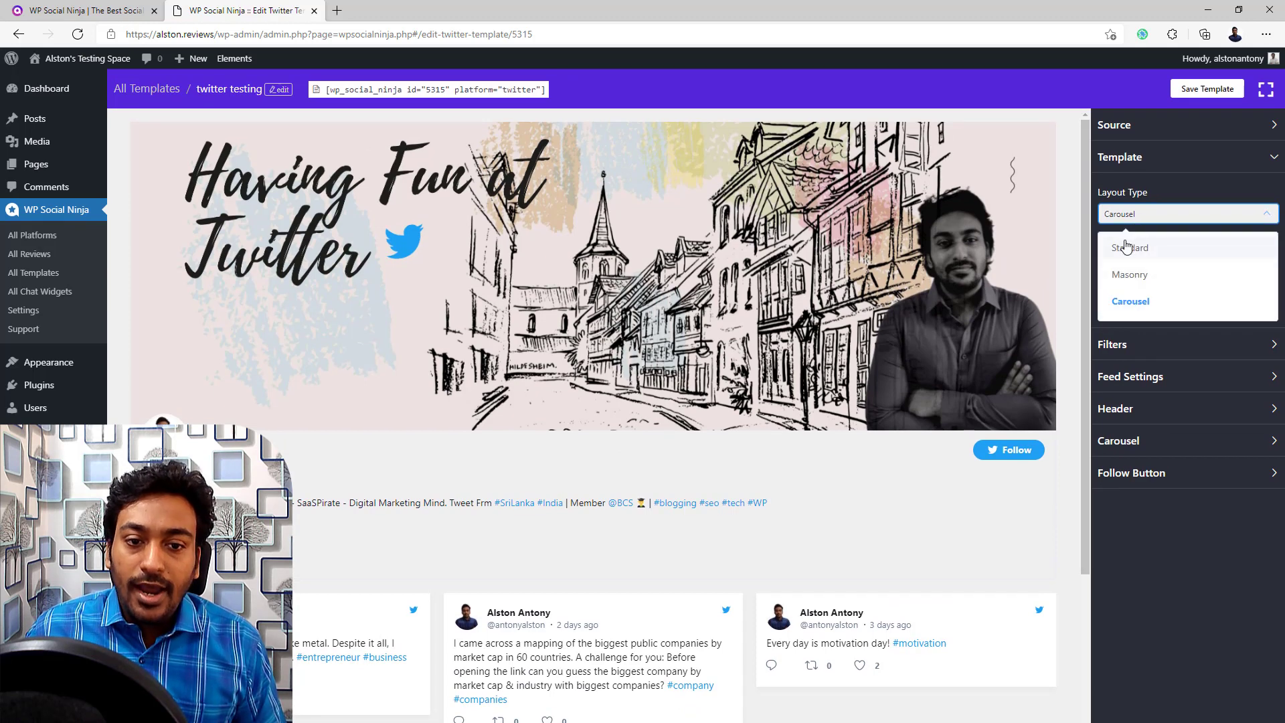
left_click(1126, 247)
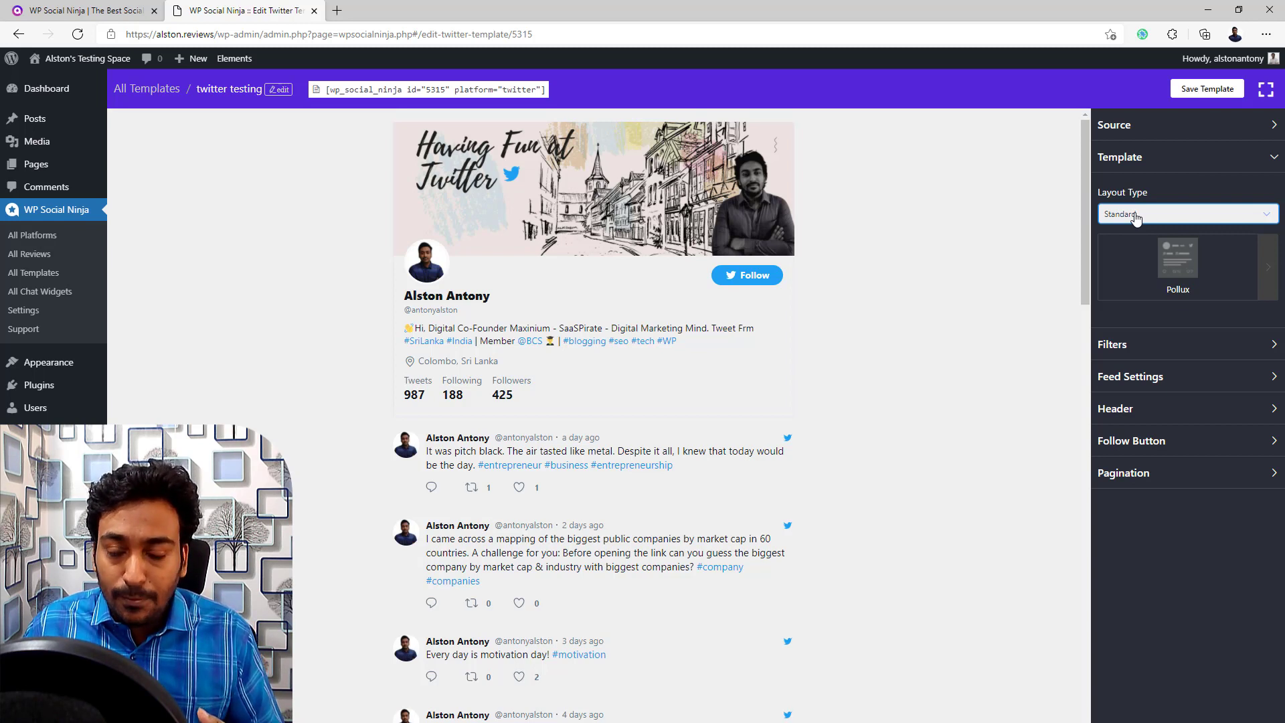
Review the filter options, and switch the avatar image and username display off and back on in the feed settings.
left_click(1123, 343)
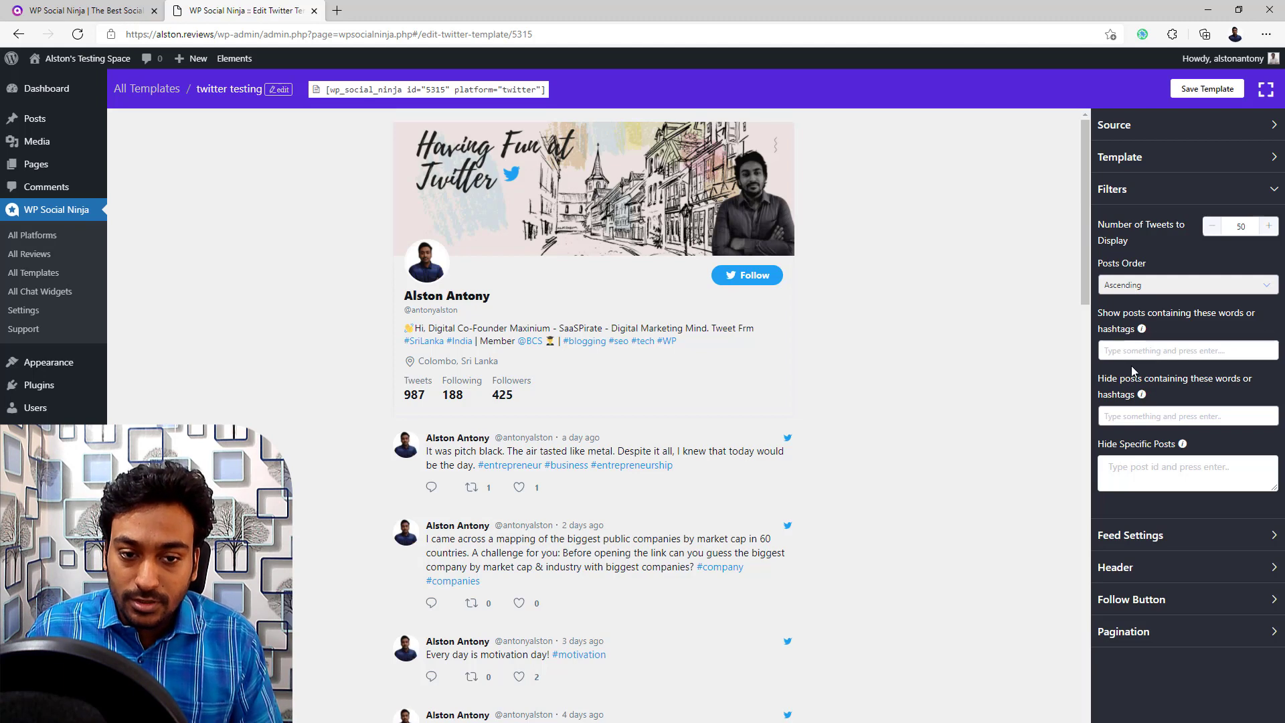
left_click(1117, 535)
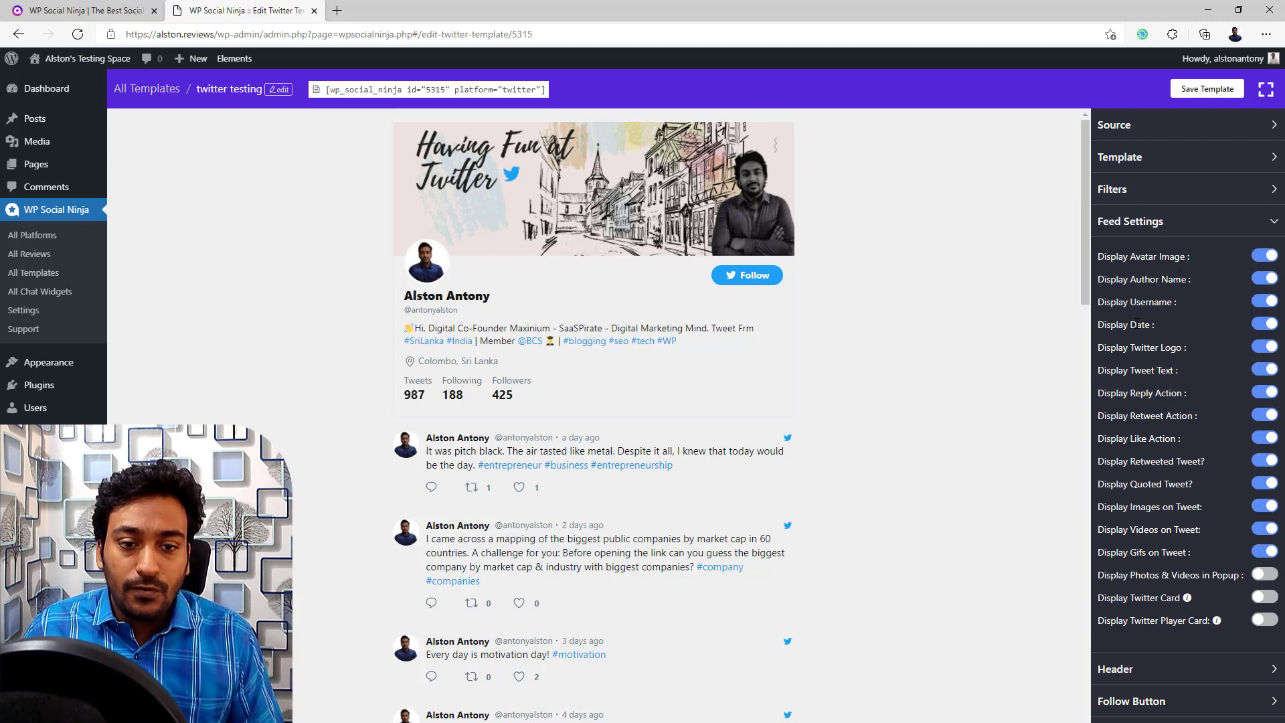
left_click(1263, 257)
left_click(1264, 258)
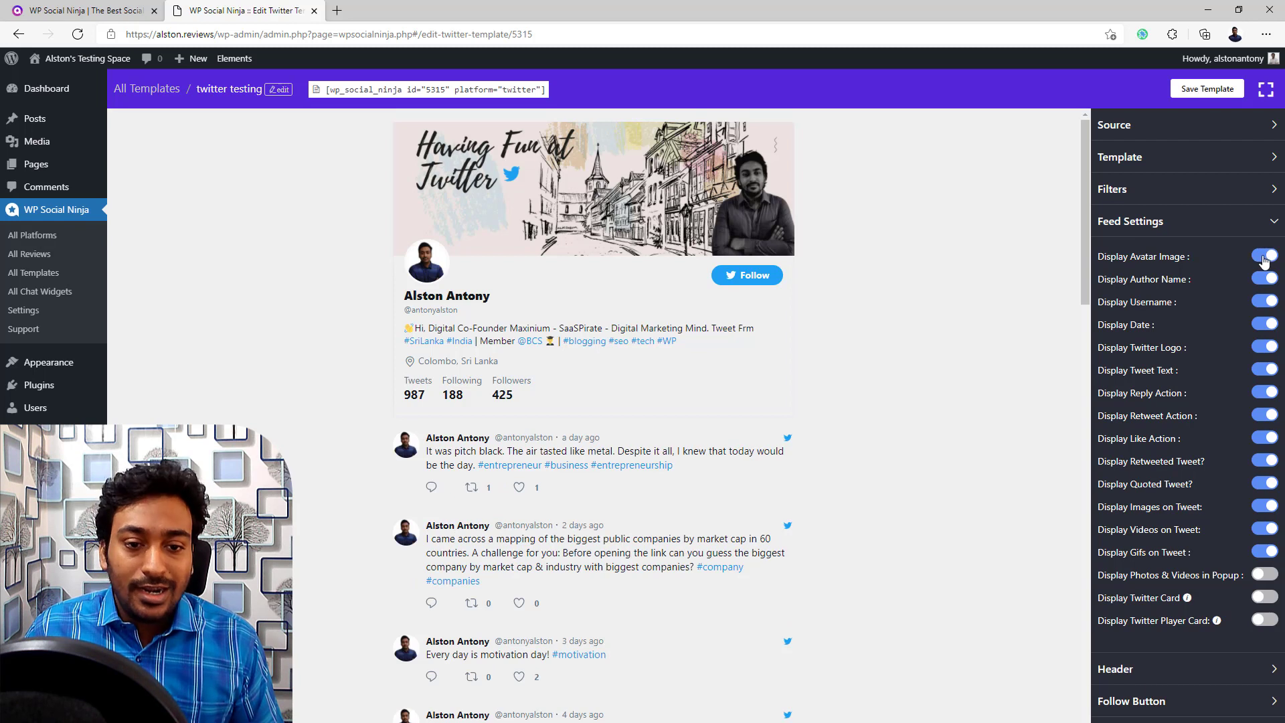
left_click(1261, 303)
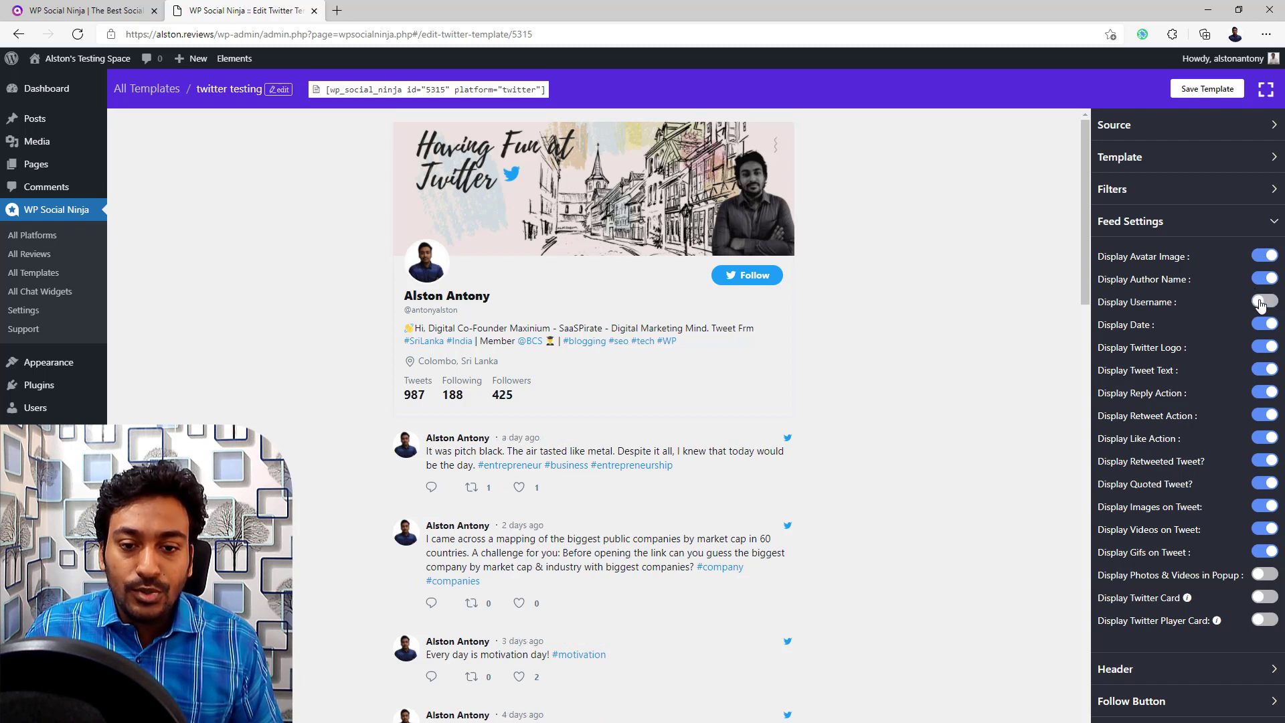
left_click(1260, 302)
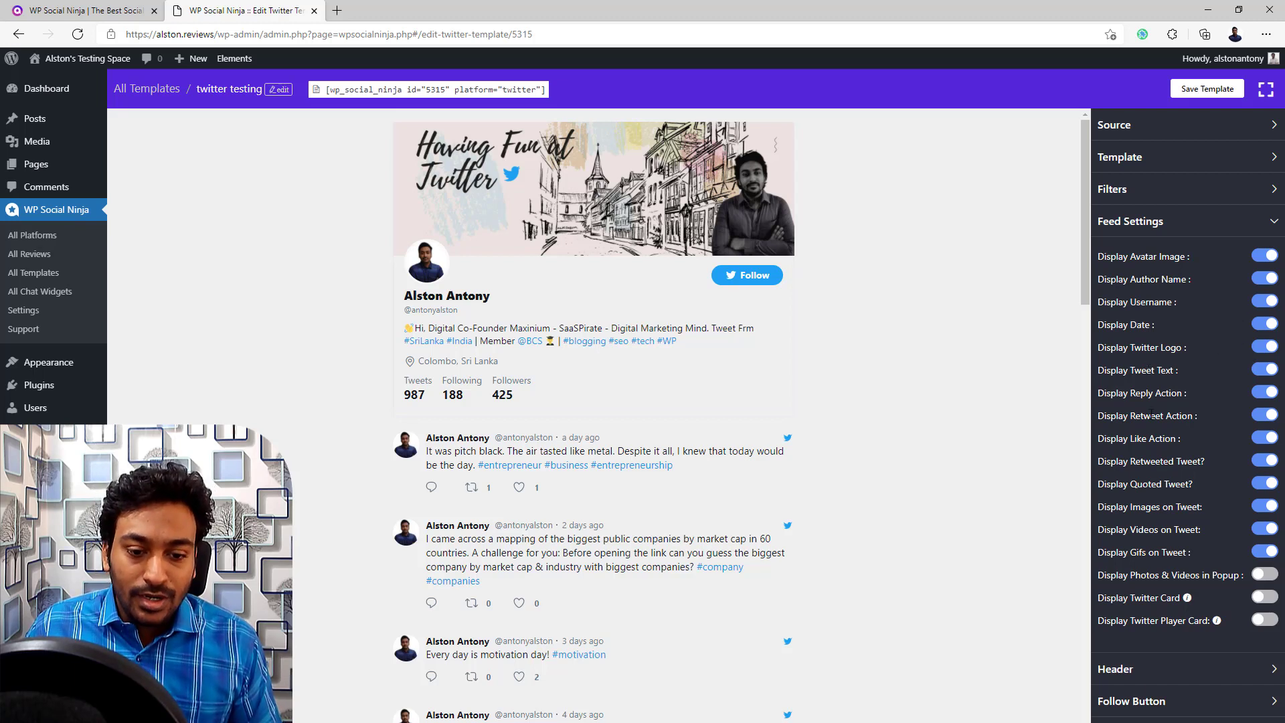
Turn on the Twitter Card display in the feed settings and turn it back off.
scroll(1173, 527, "down", 2)
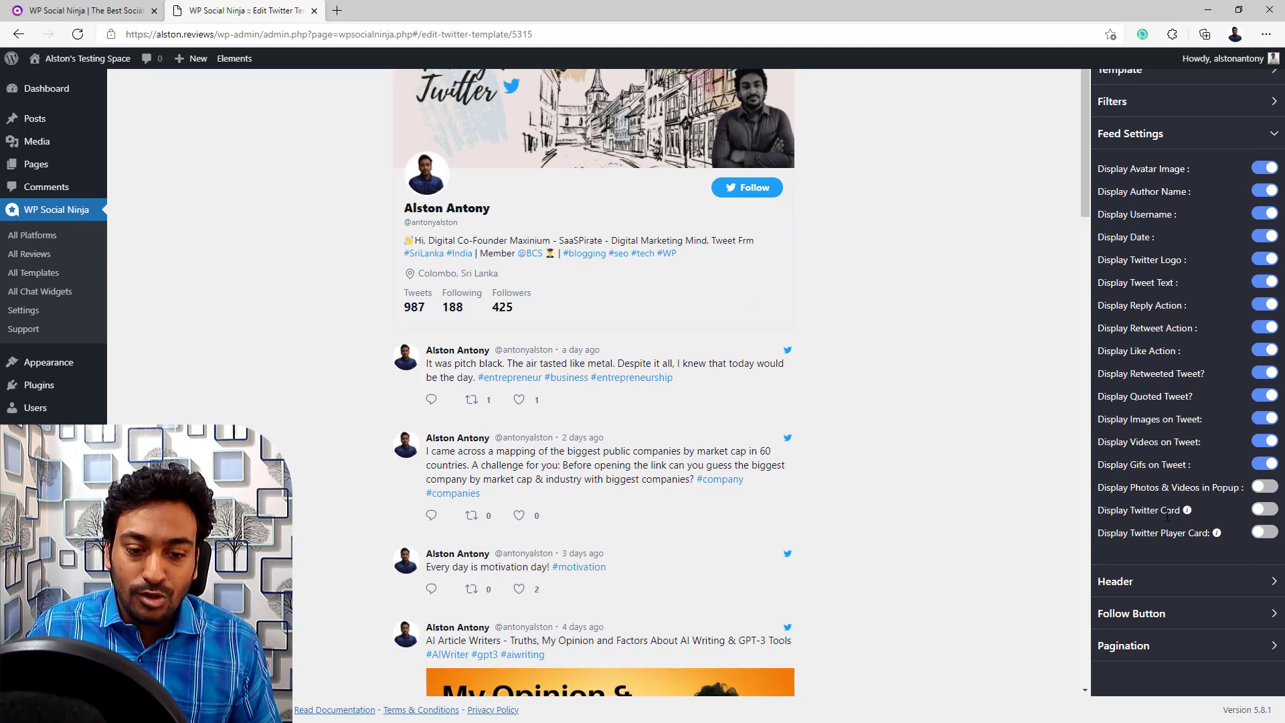
left_click(1258, 511)
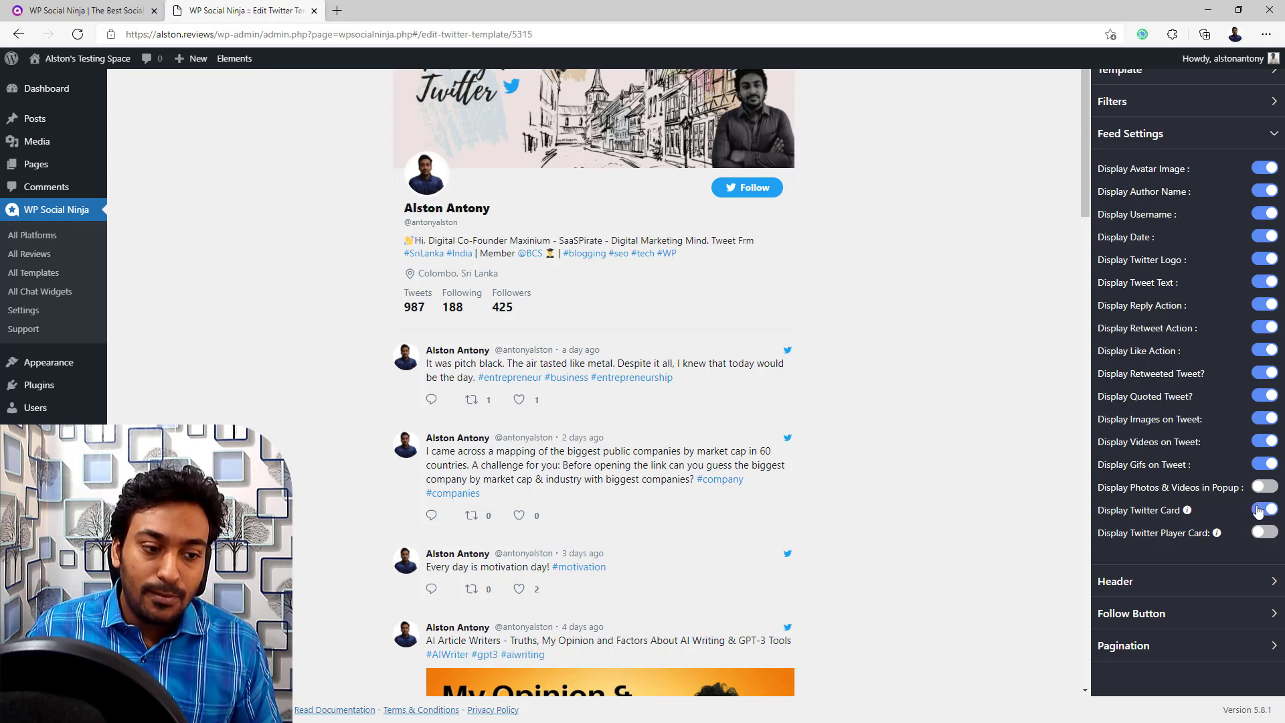
left_click(1258, 511)
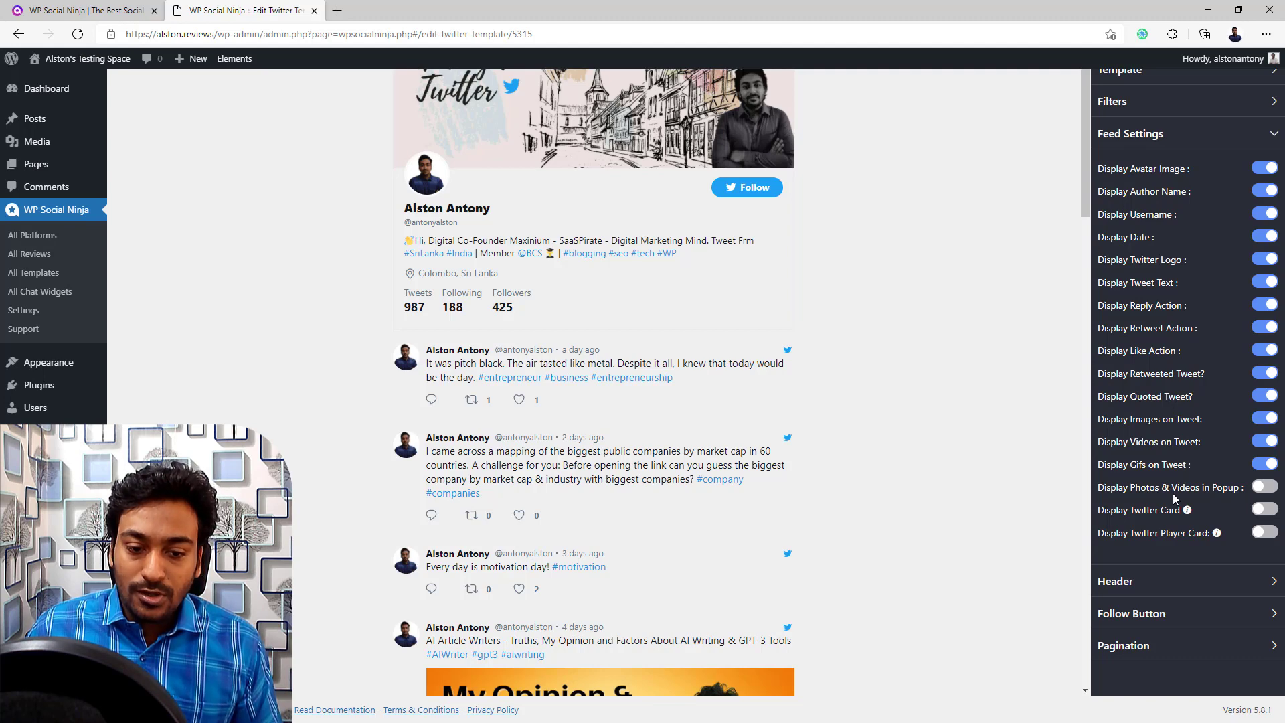
scroll(1164, 402, "up", 2)
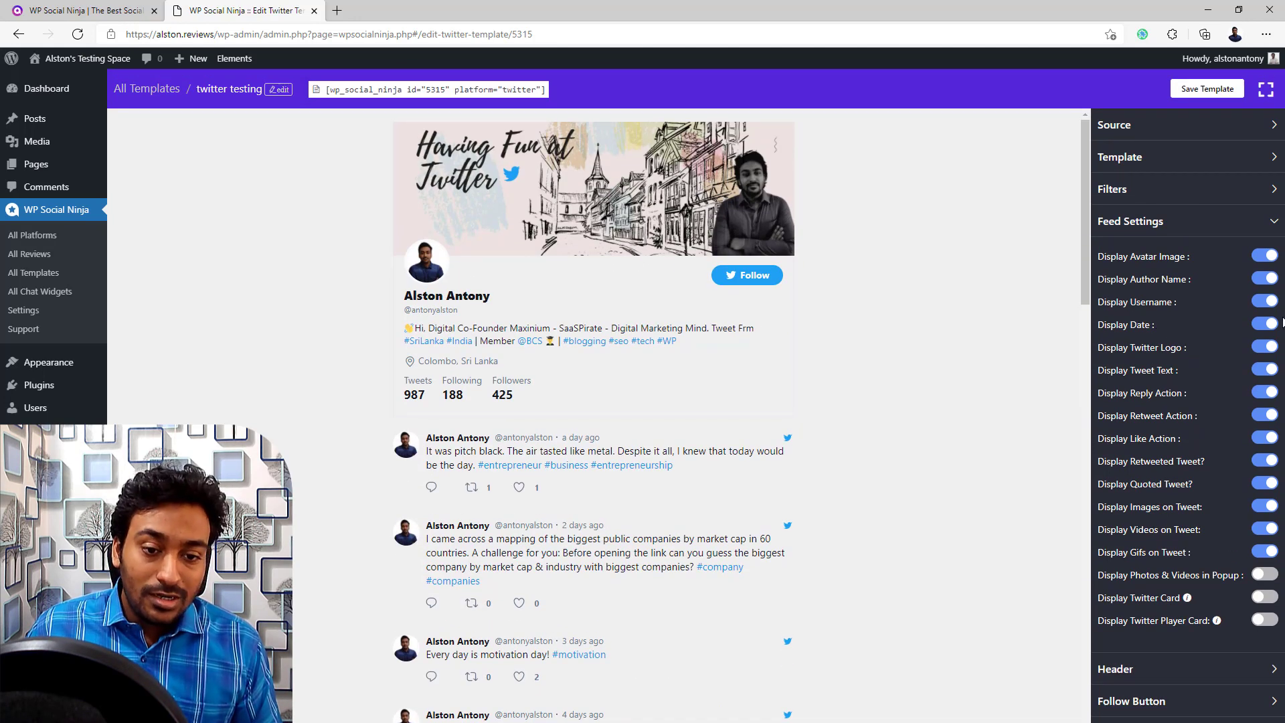
scroll(1282, 321, "down", 1)
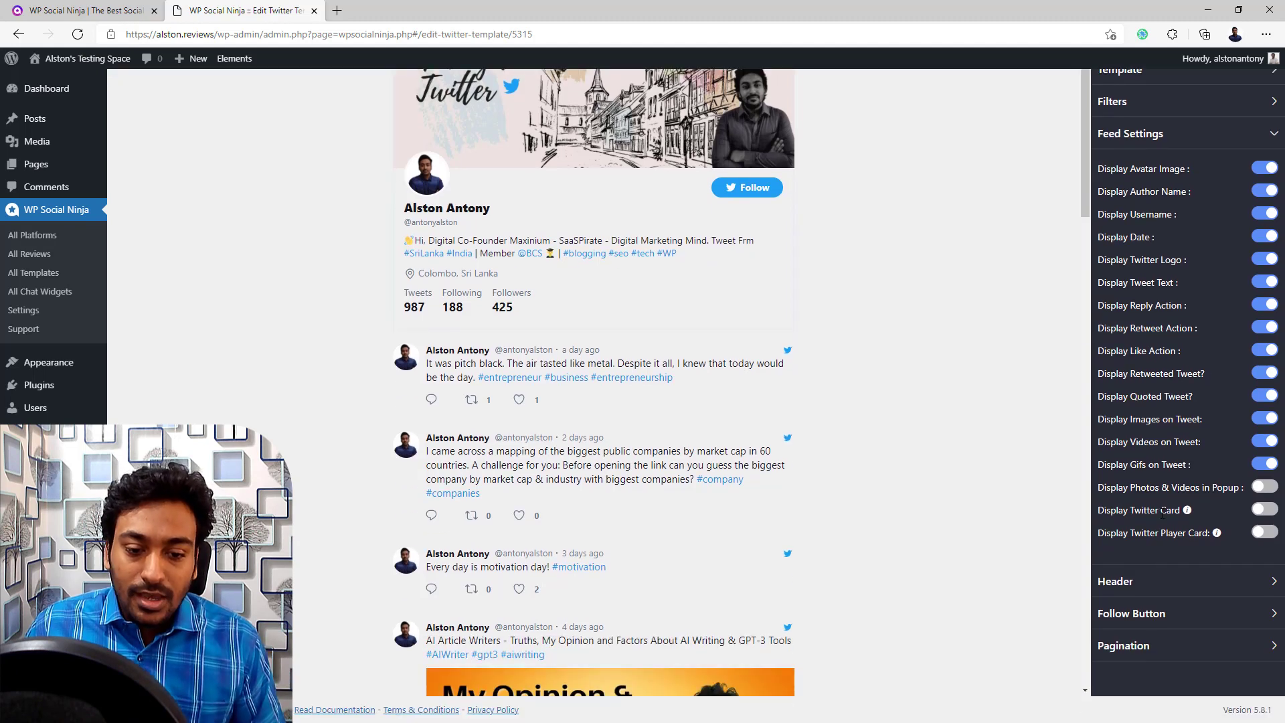
Switch the feed's header, banner image and header name displays off and back on, one after another.
left_click(1138, 580)
scroll(971, 406, "up", 1)
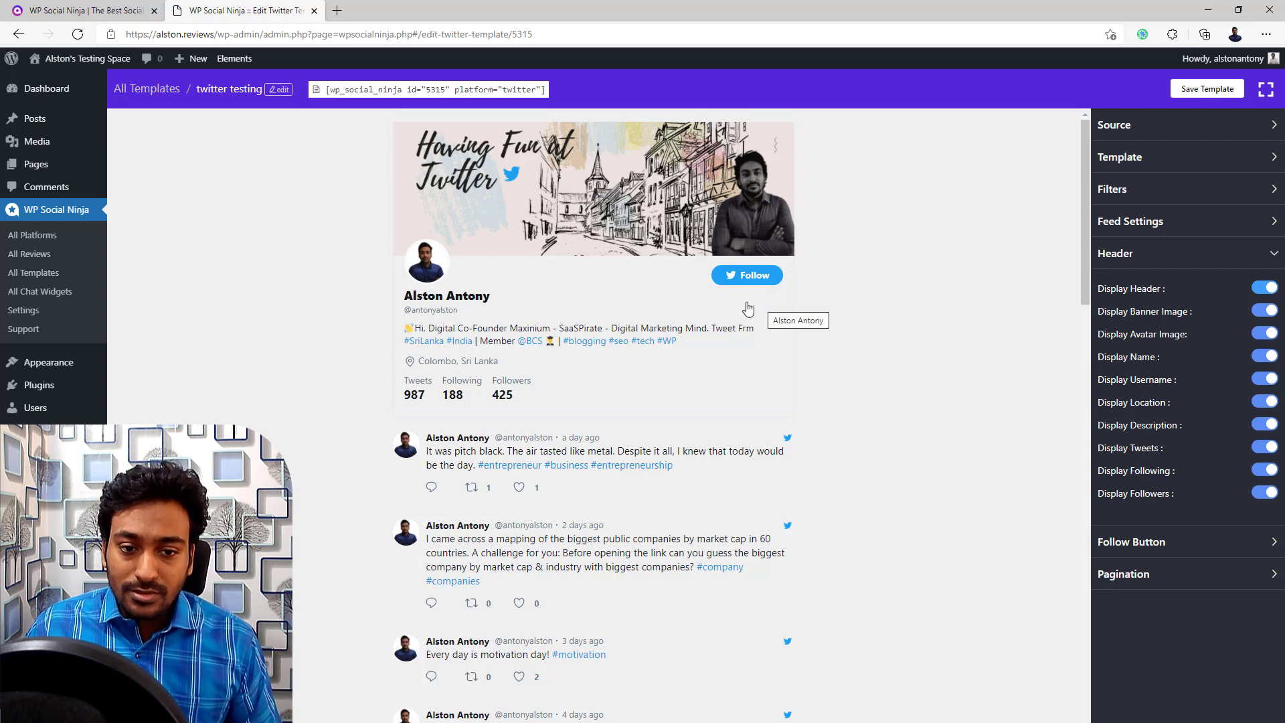
left_click(1262, 289)
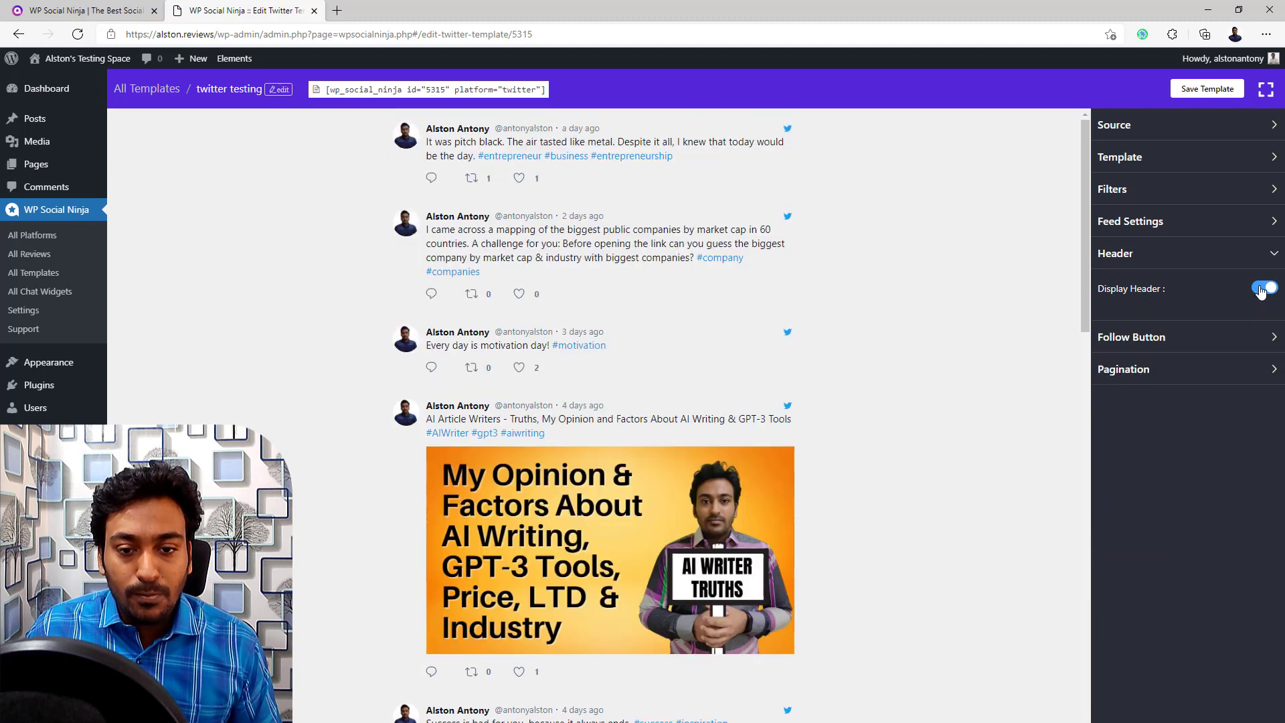
left_click(1262, 289)
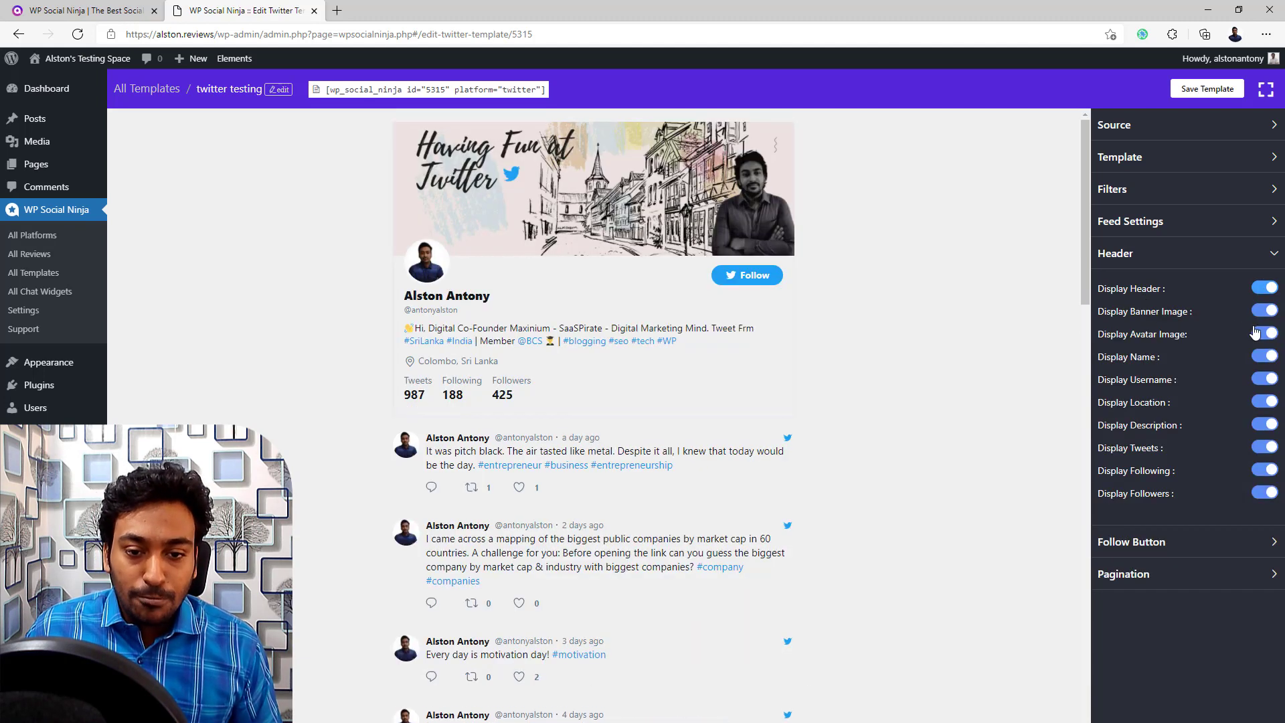
left_click(1260, 312)
left_click(1260, 311)
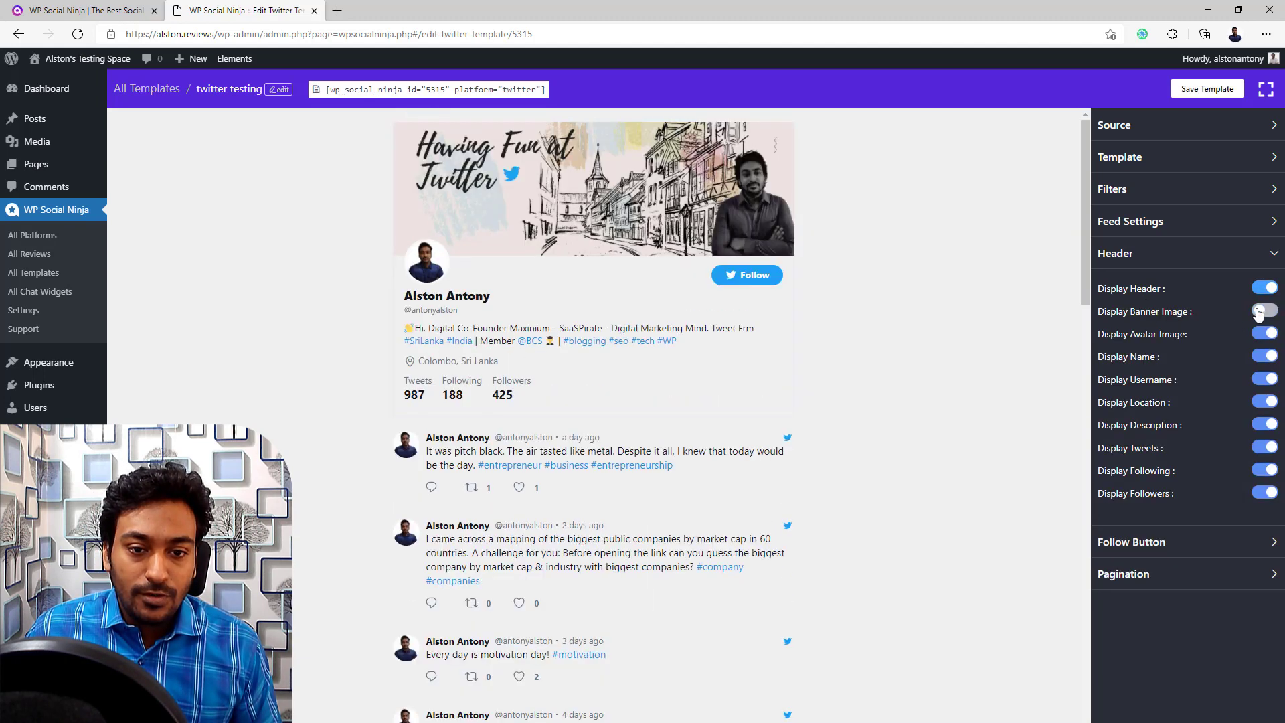
left_click(1262, 356)
left_click(1262, 356)
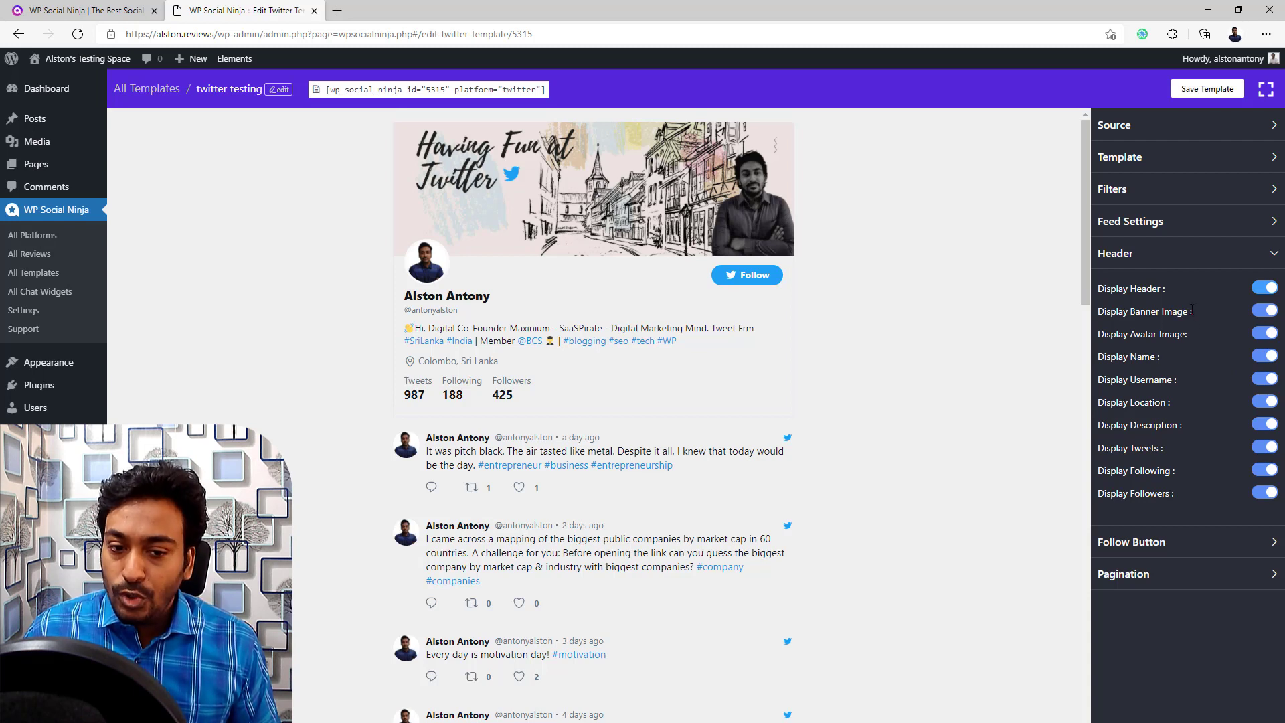
Try the Footer and Both follow button positions, return to Header, and switch the button's display off and back on.
left_click(1131, 539)
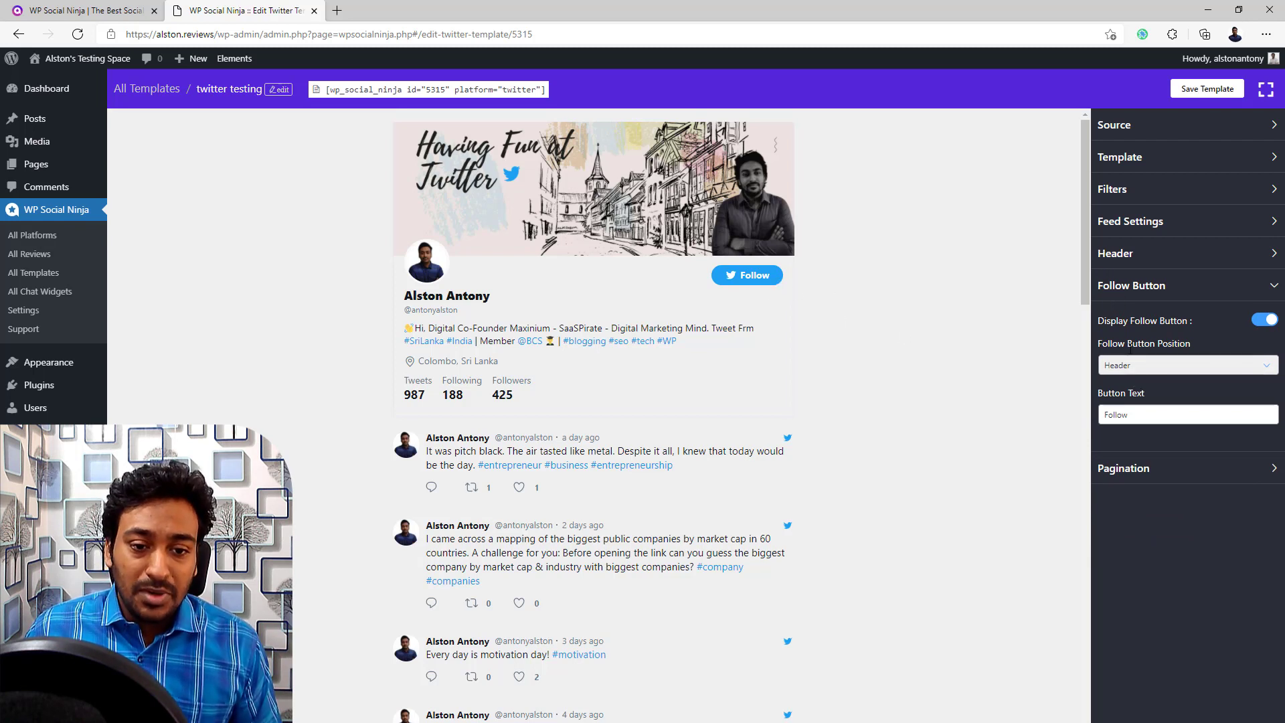
left_click(1130, 367)
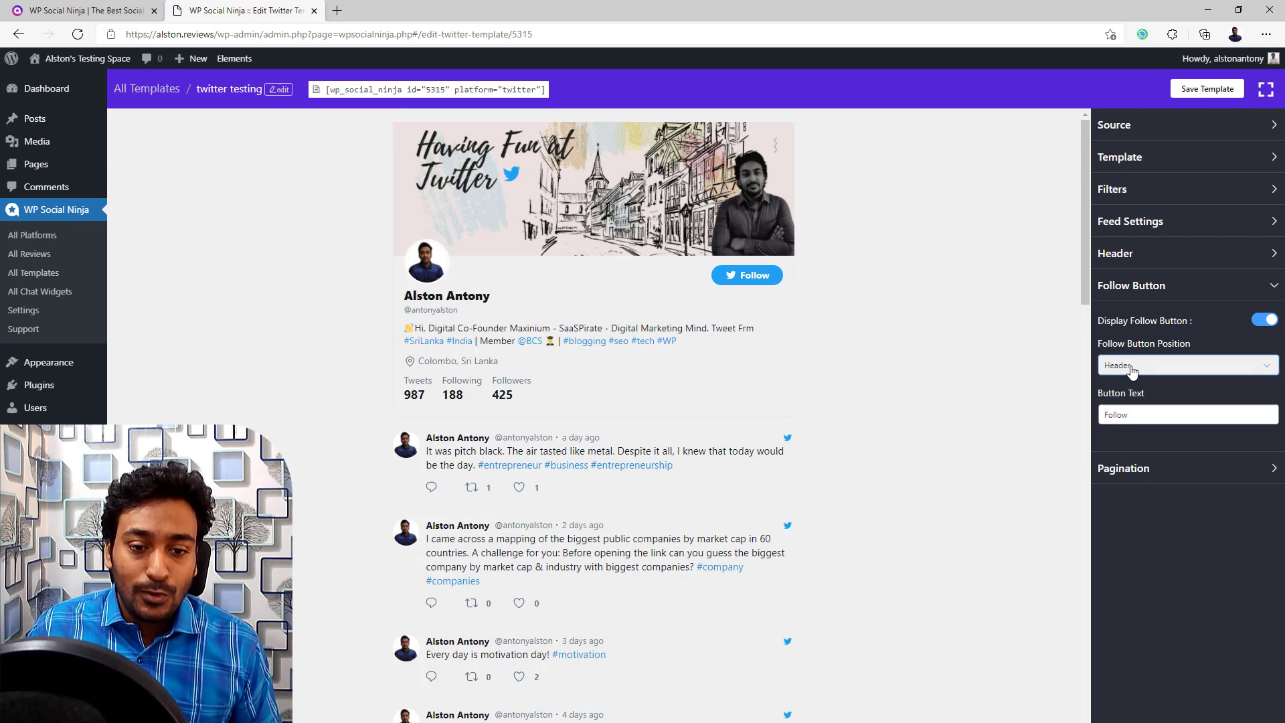
left_click(1119, 432)
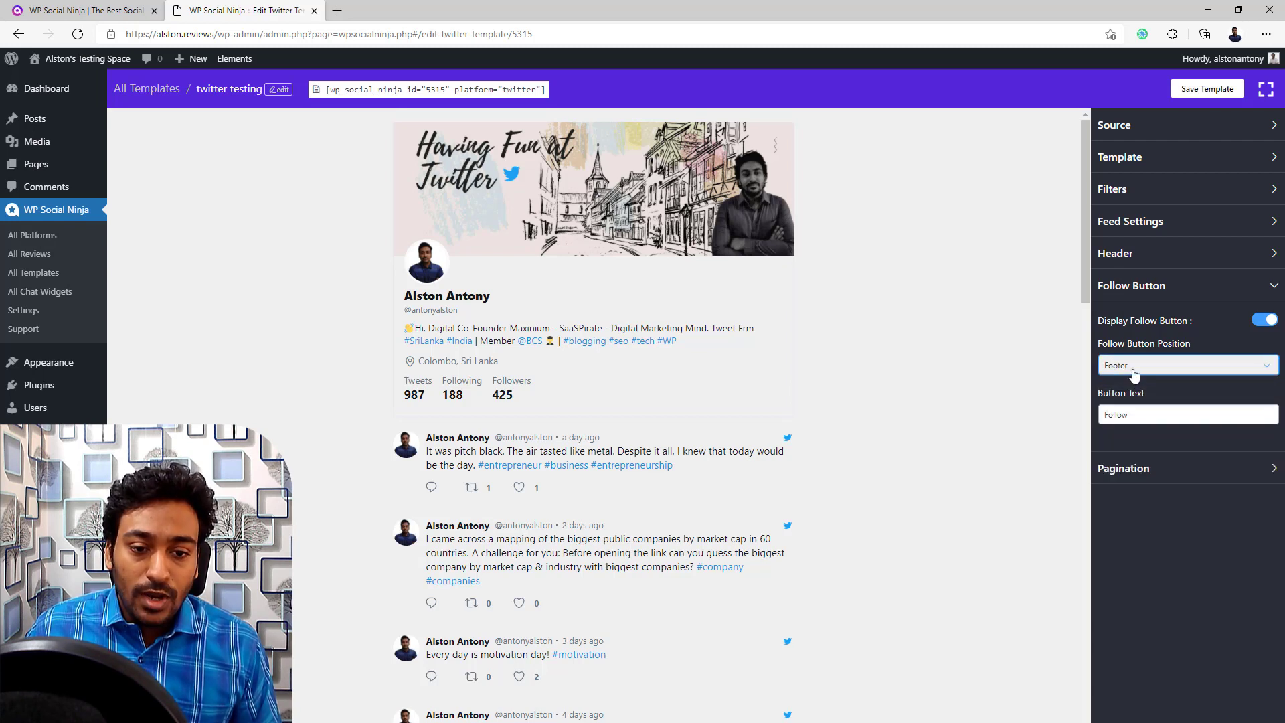
left_click(1135, 367)
left_click(1119, 453)
left_click(1138, 370)
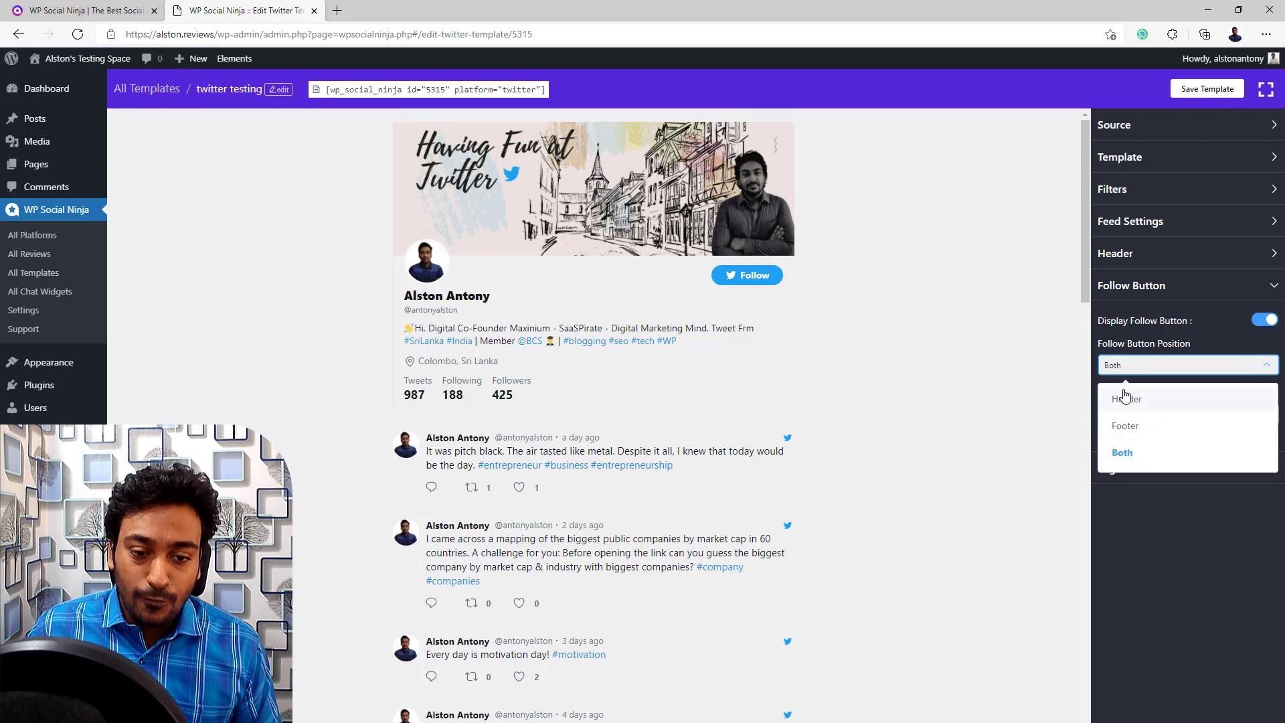
left_click(1124, 395)
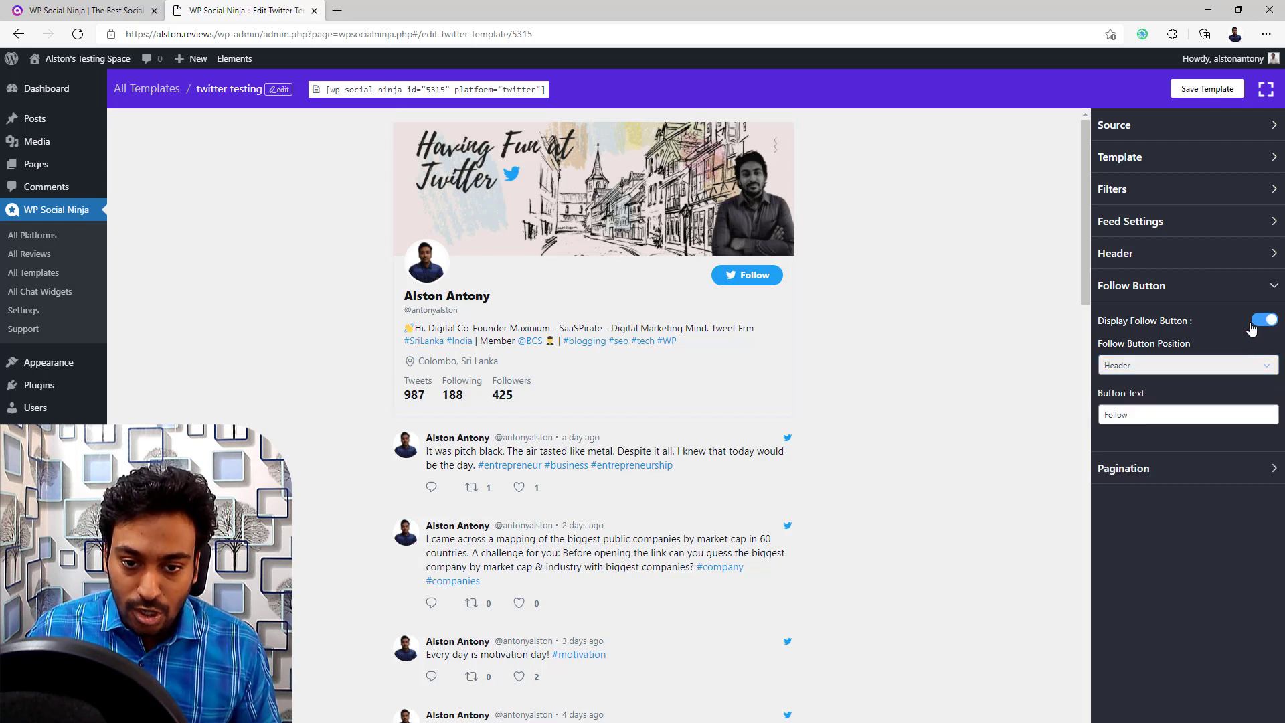
left_click(1258, 321)
left_click(1259, 321)
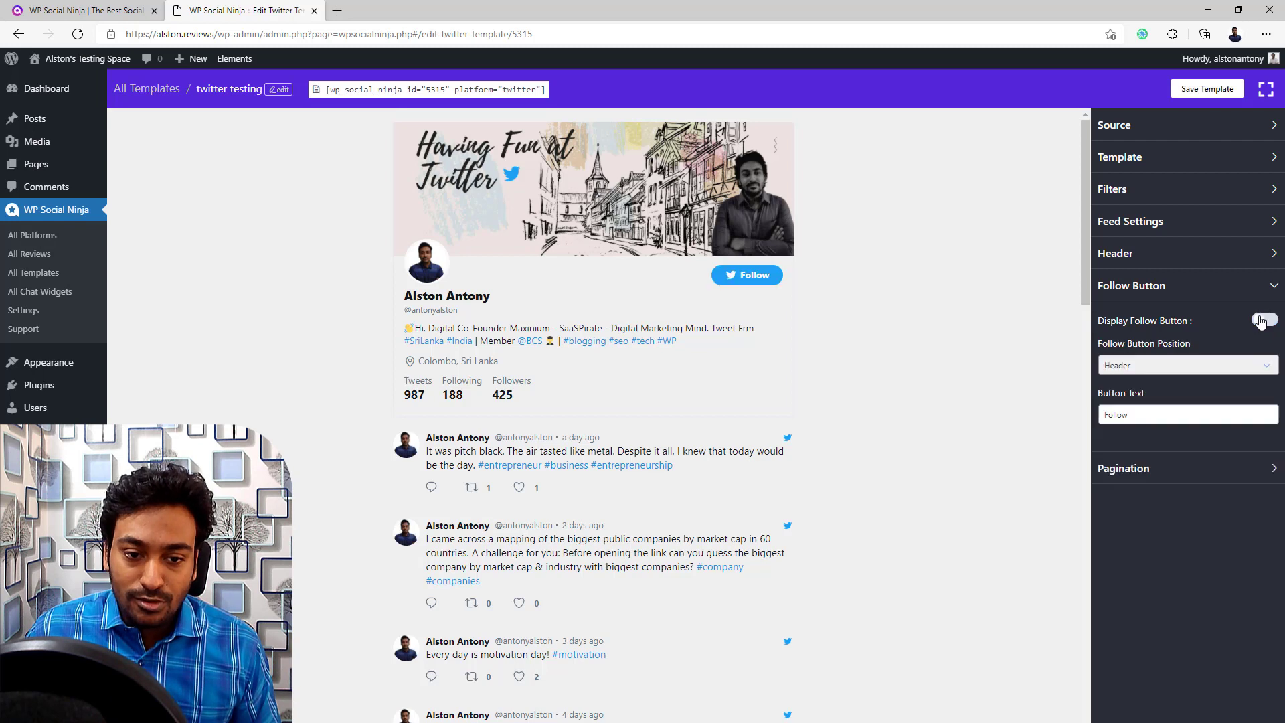
Change the follow button's text to "Follow Me".
left_click(1123, 414)
double_click(1123, 415)
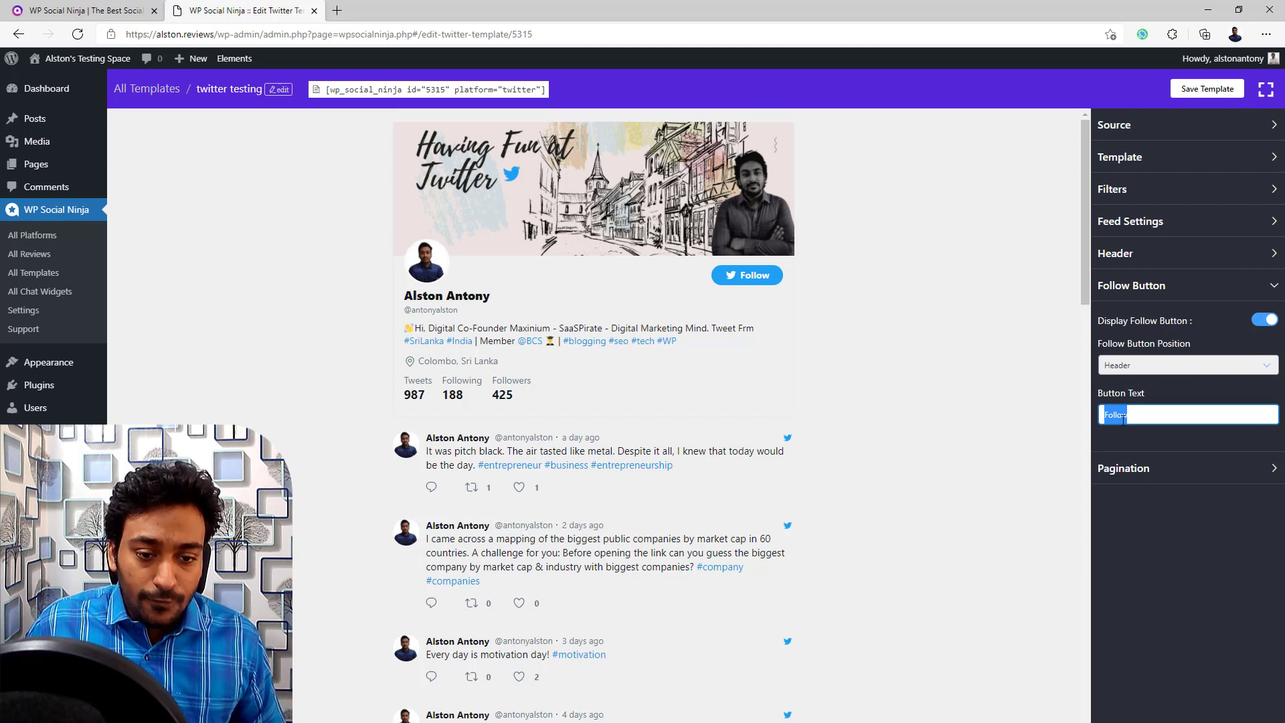
key("End")
type("Me")
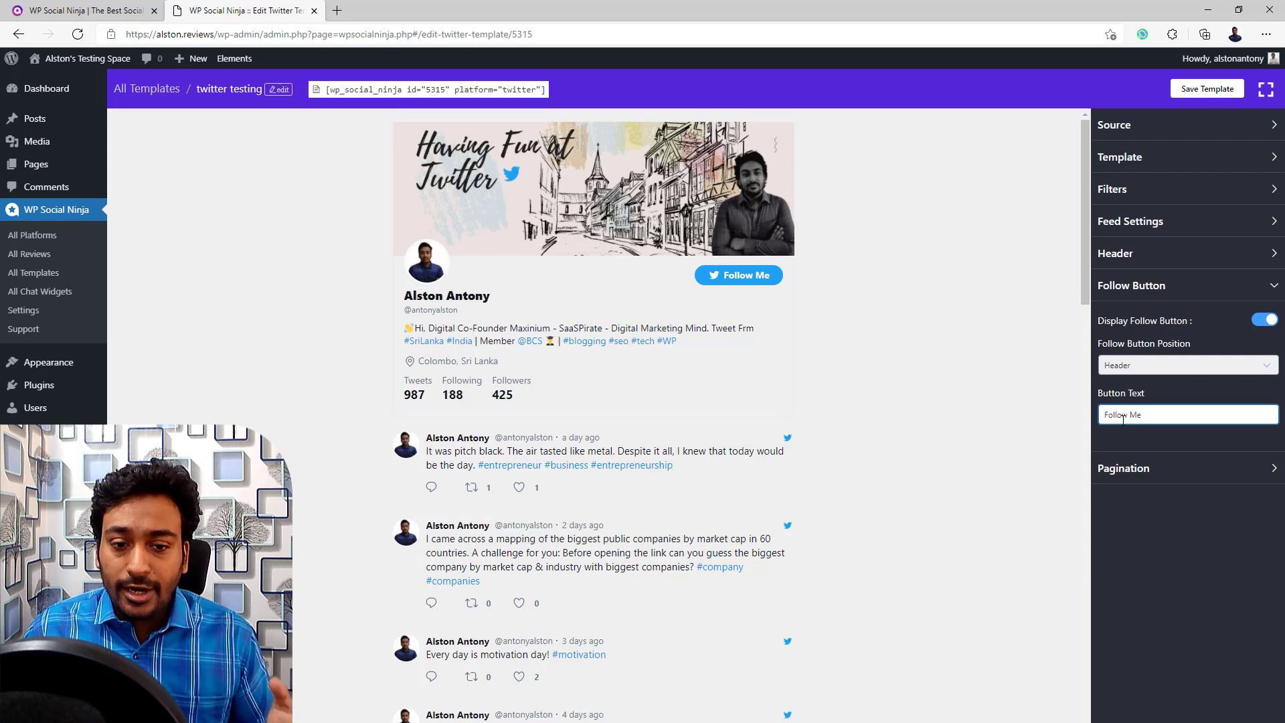
Check the available pagination types and the Total Feed setting among the source options.
left_click(1118, 468)
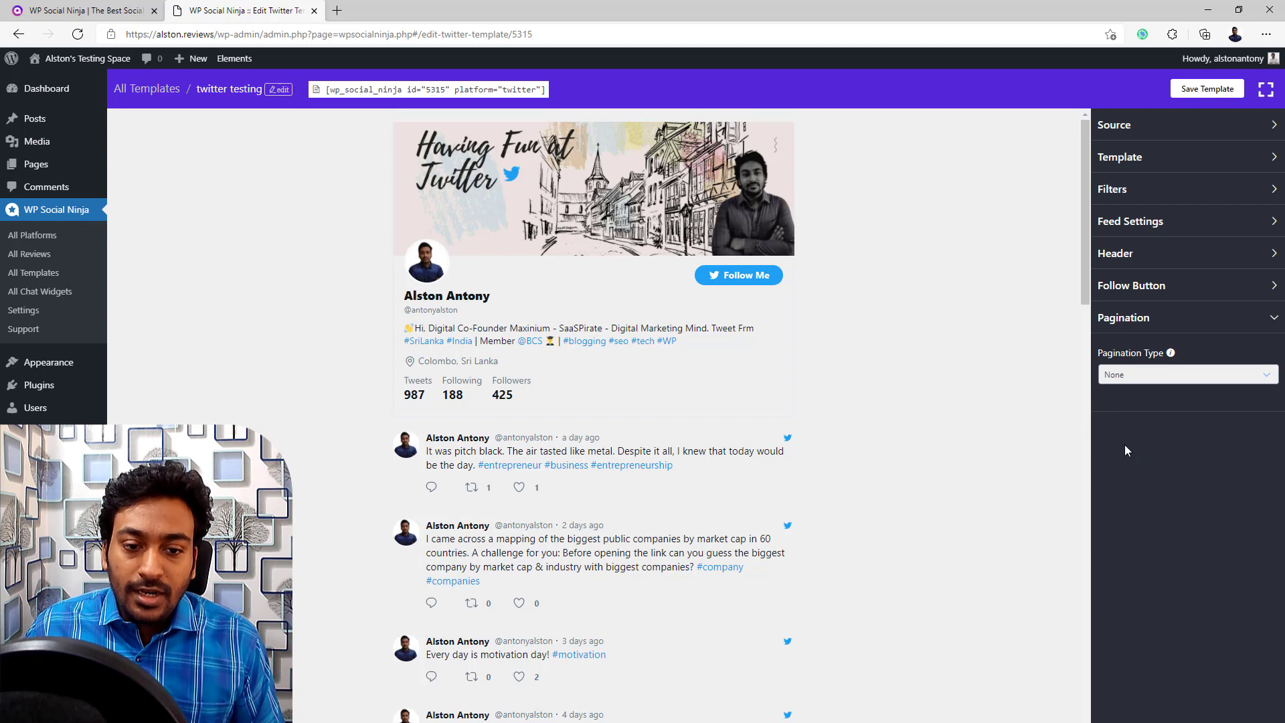
left_click(1142, 378)
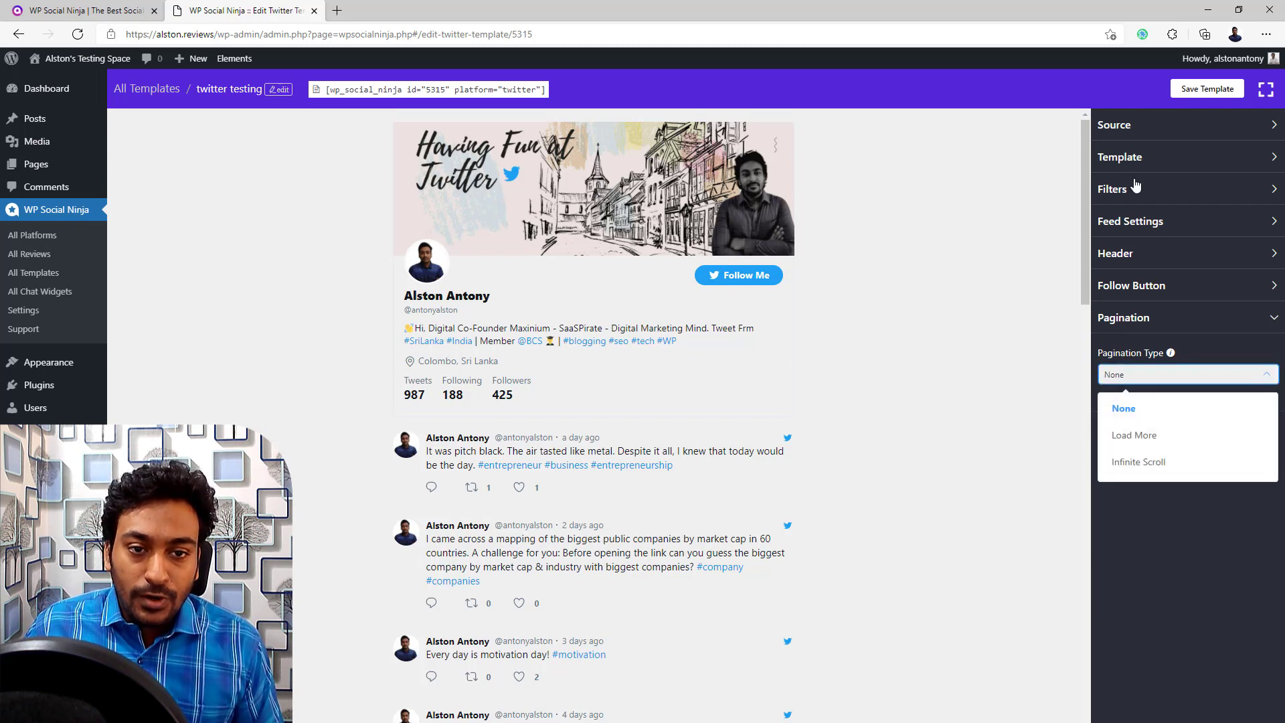
left_click(1137, 125)
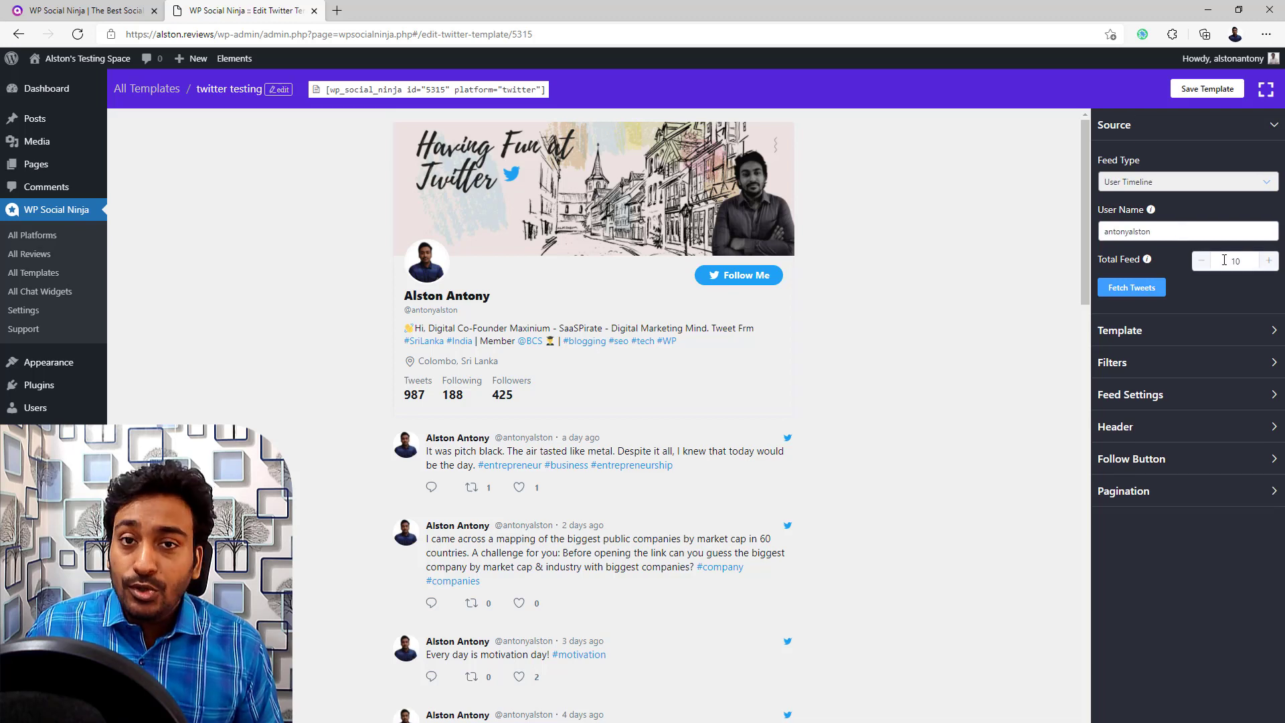
left_click(1129, 495)
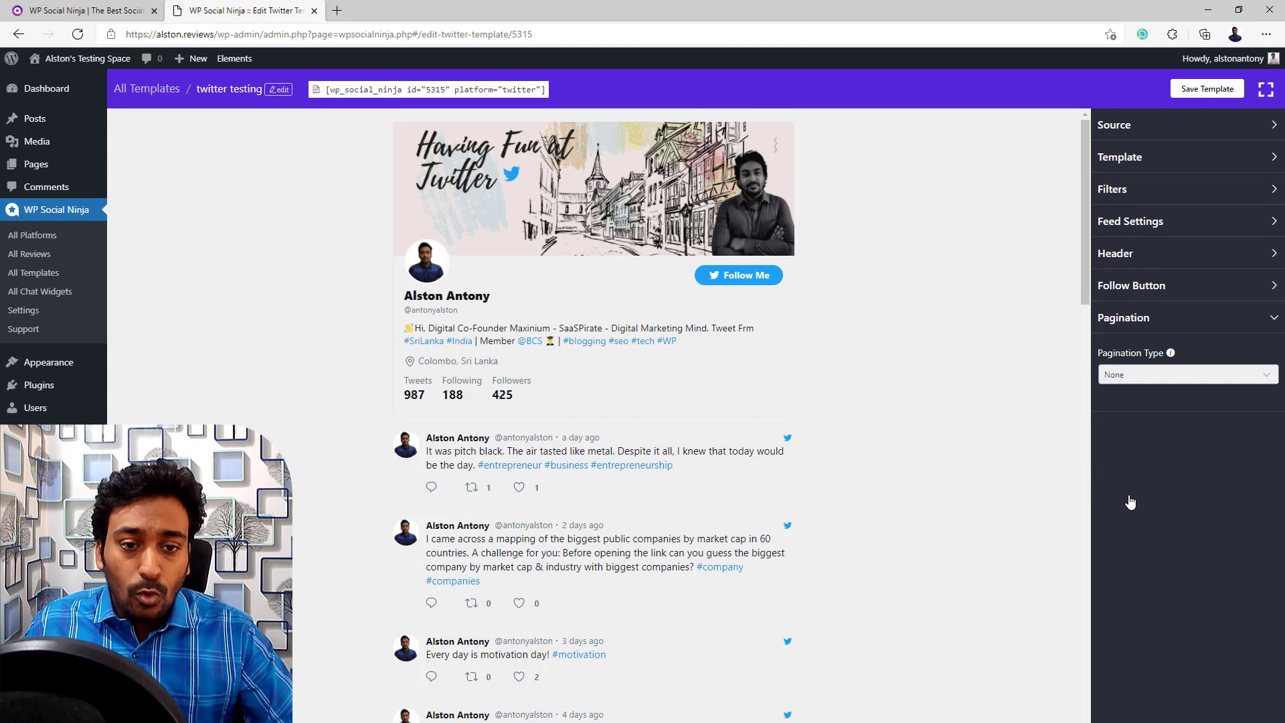
Try the Load More and Infinite Scroll pagination types, then return the pagination type to None.
left_click(1138, 386)
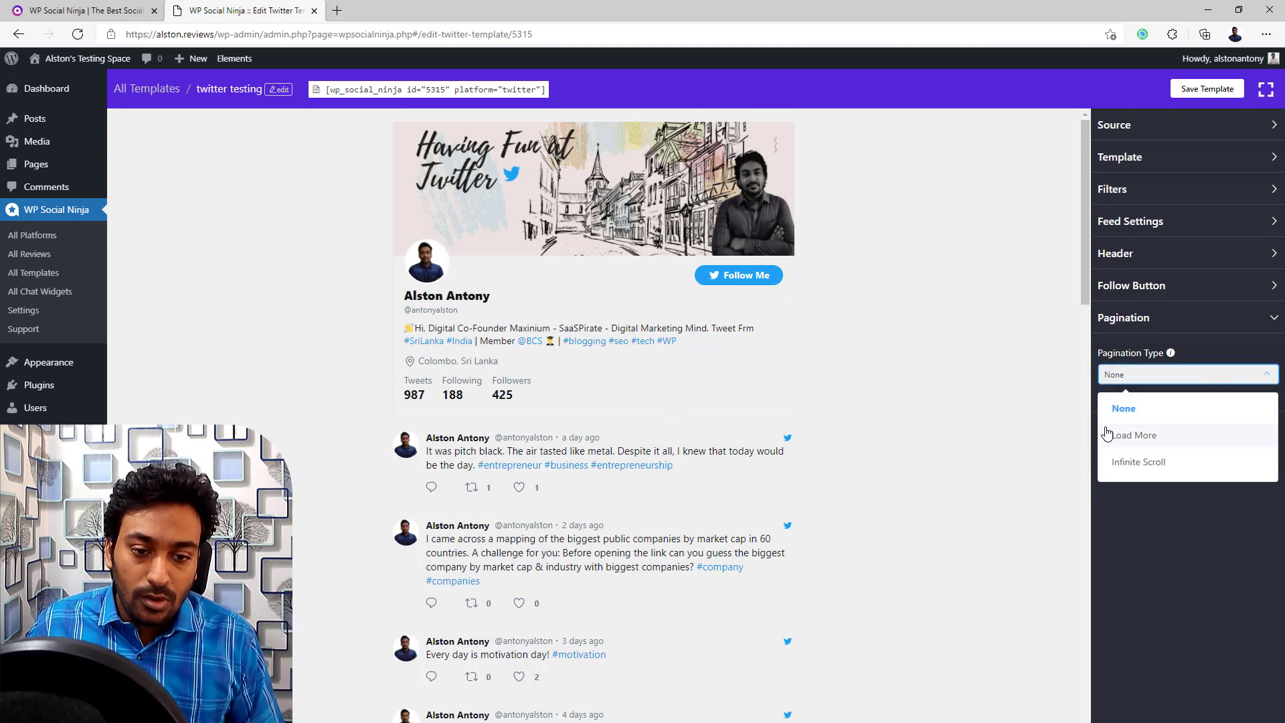
left_click(1132, 436)
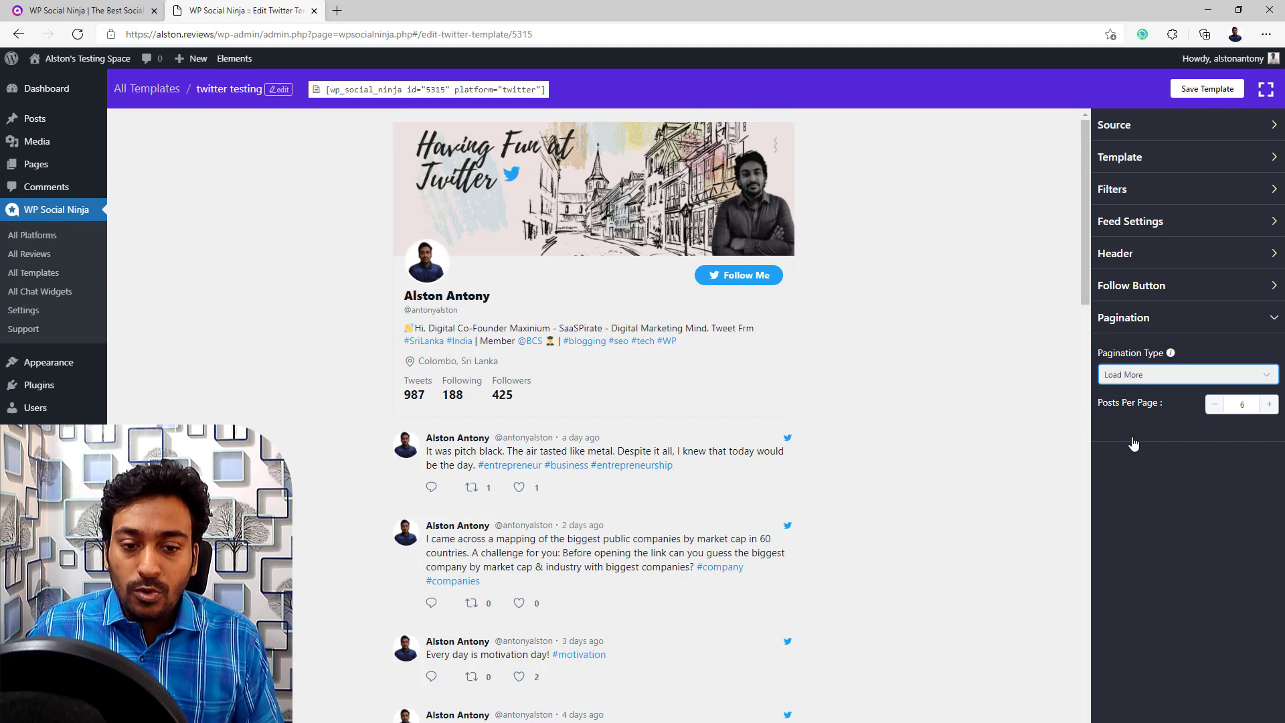
left_click(1128, 373)
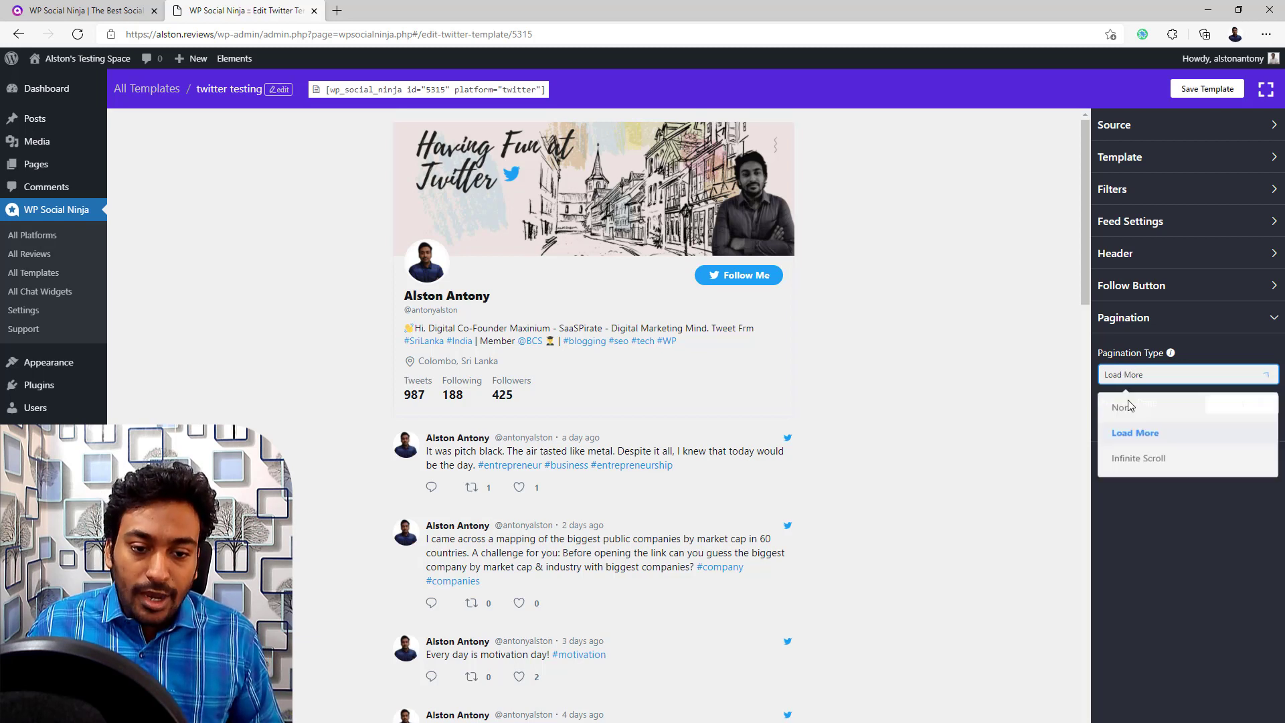
left_click(1128, 461)
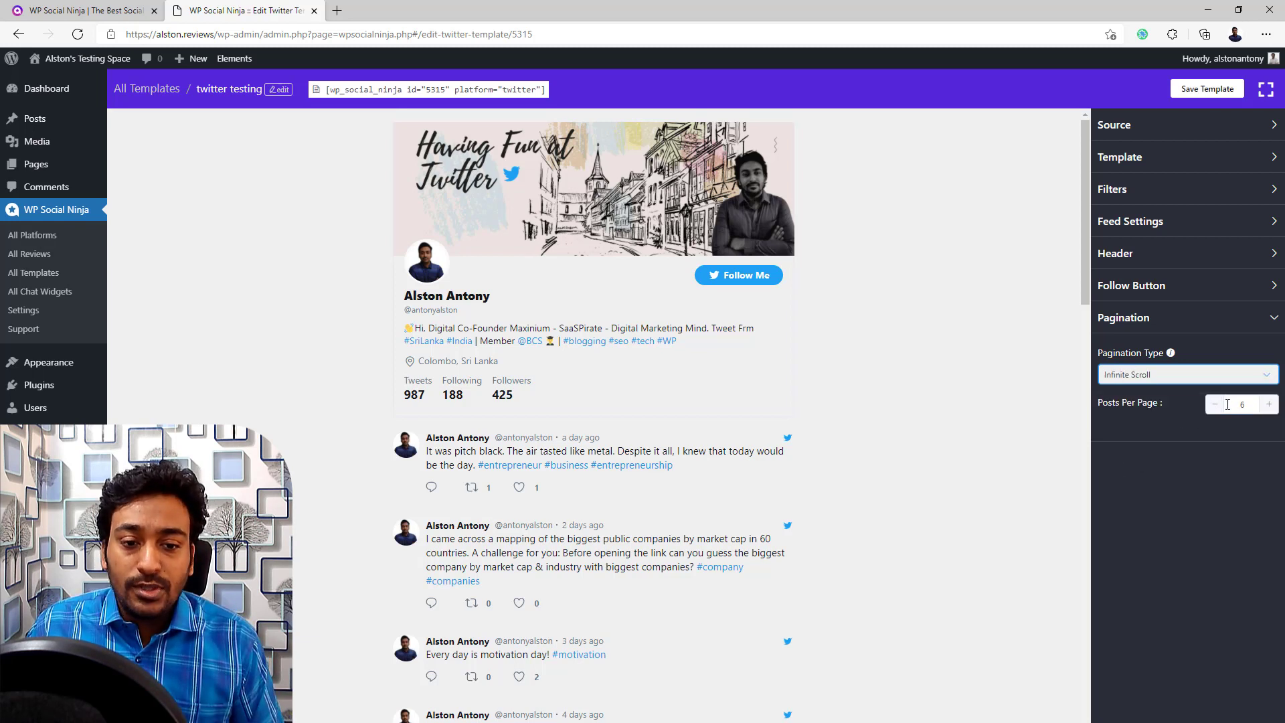
left_click(1135, 374)
left_click(1133, 410)
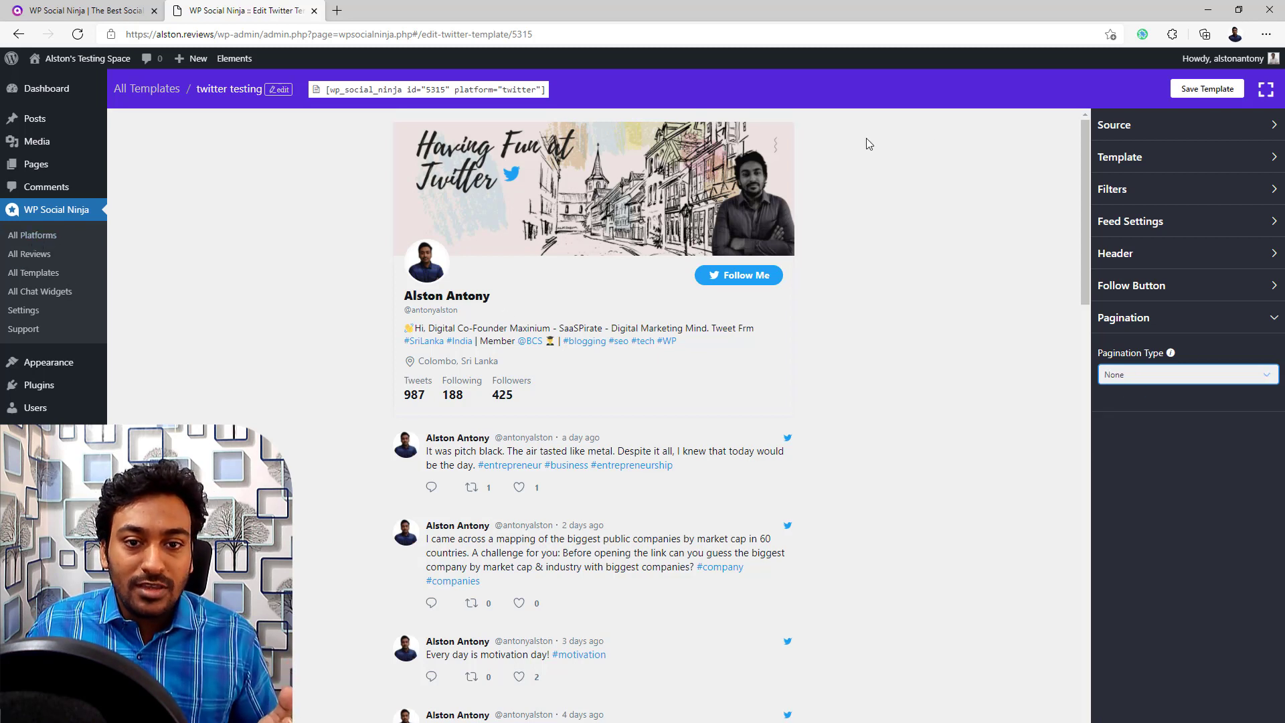
Save the Twitter feed template and copy its shortcode.
left_click(1214, 90)
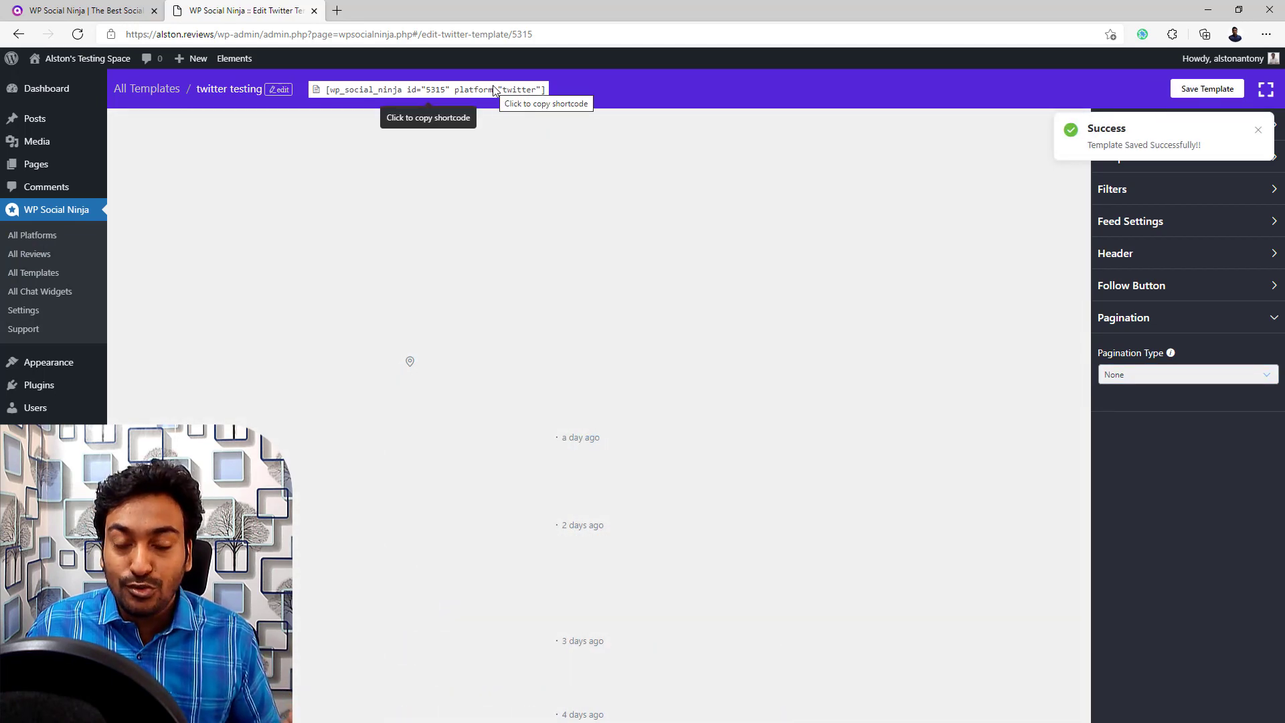
left_click(495, 90)
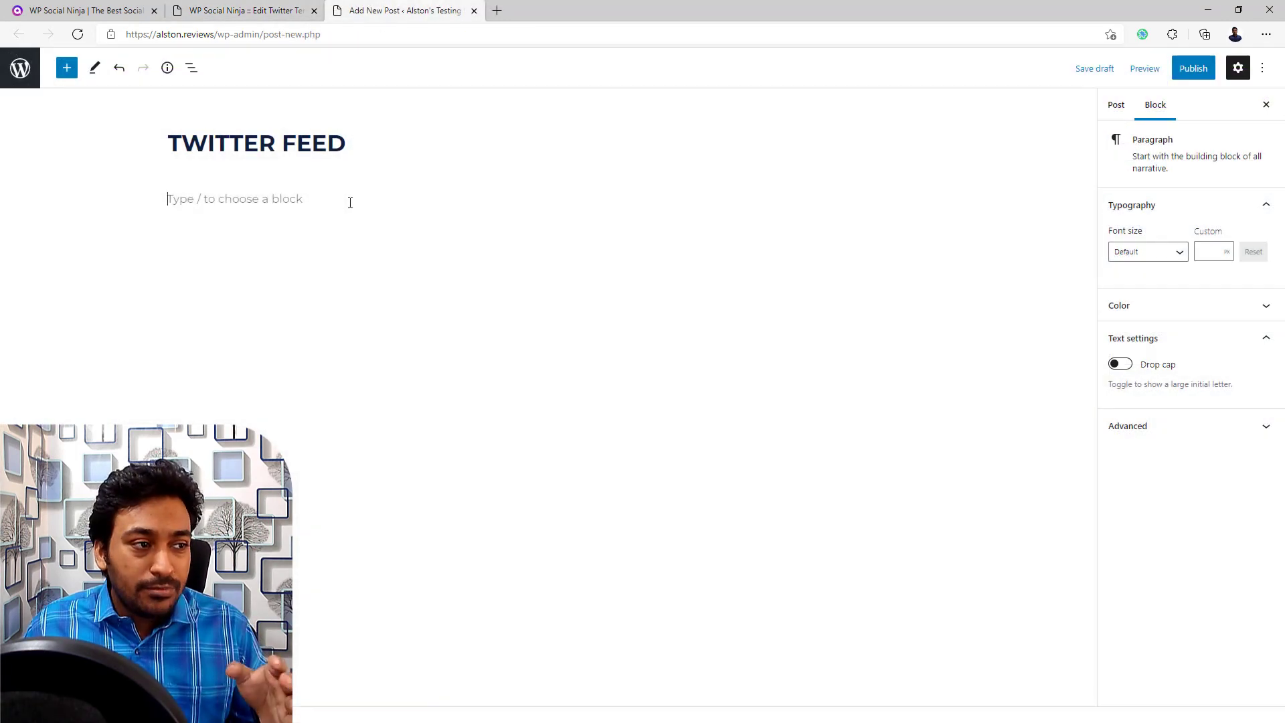
Add a Shortcode block to the Twitter Feed post and paste the template shortcode [wp_social_ninja id="5315" platform="twitter"] into it.
left_click(65, 64)
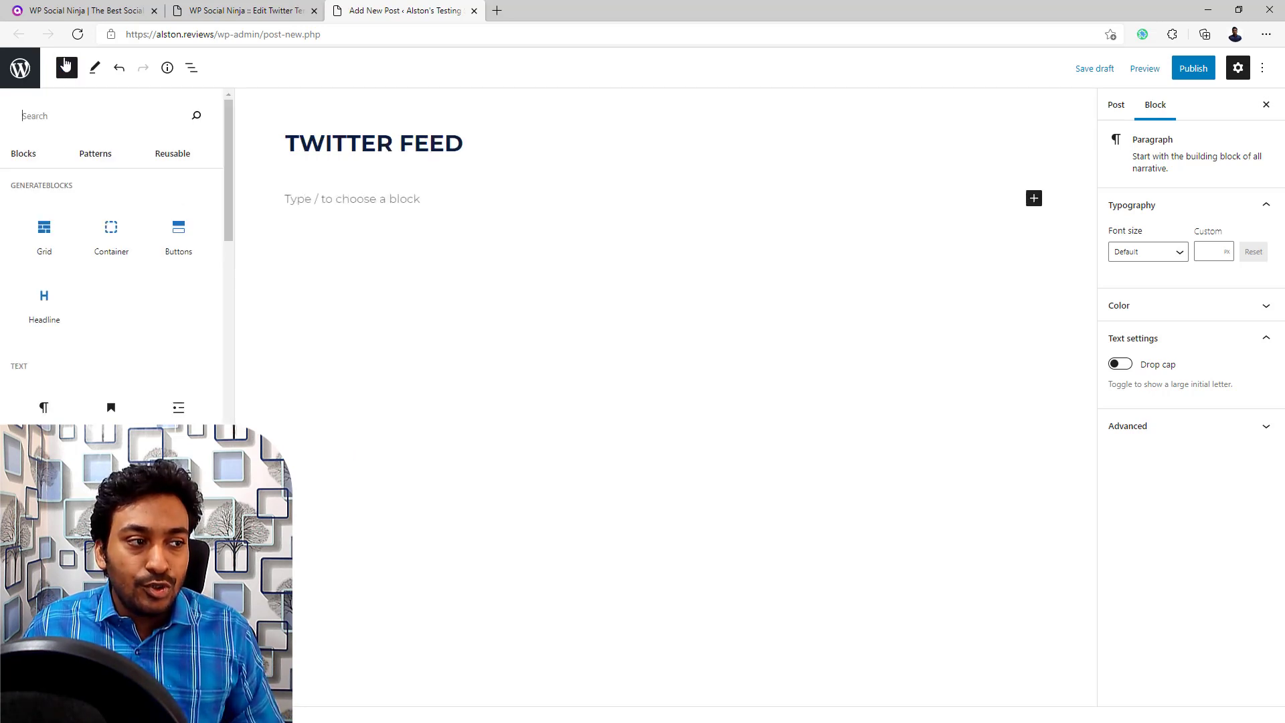
type("sh")
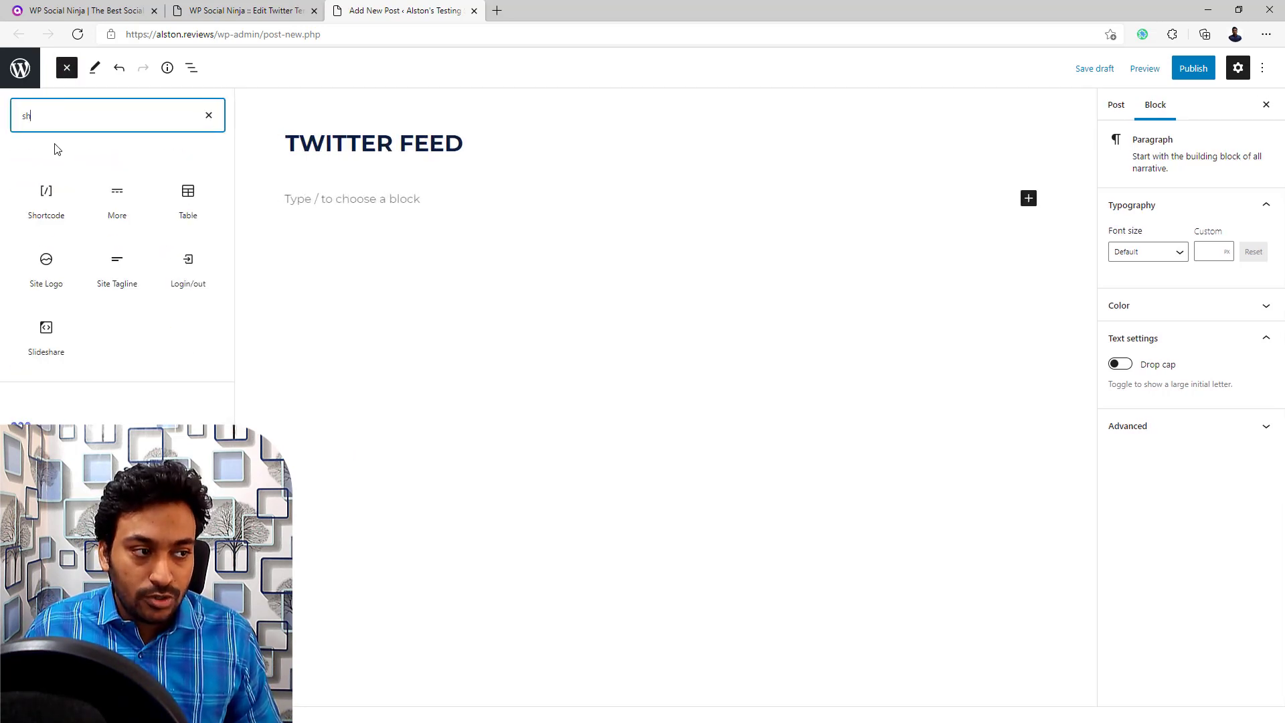
left_click(46, 200)
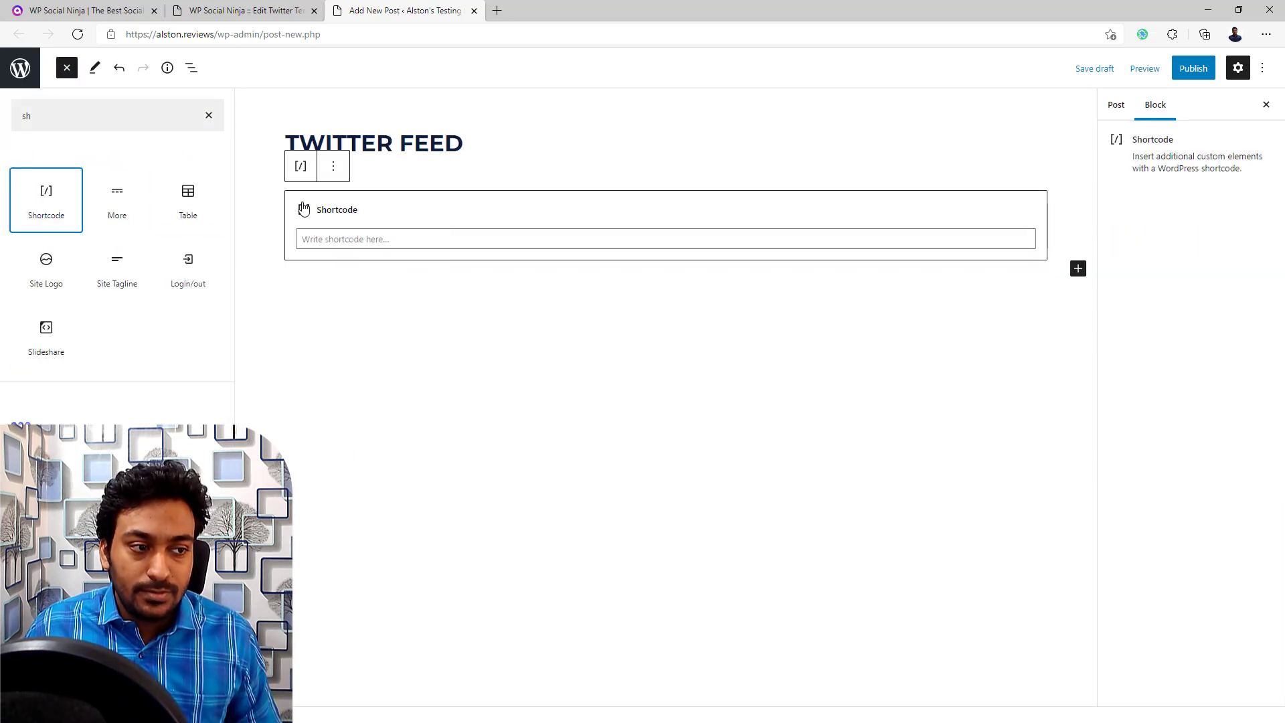
left_click(373, 239)
key("ctrl+v")
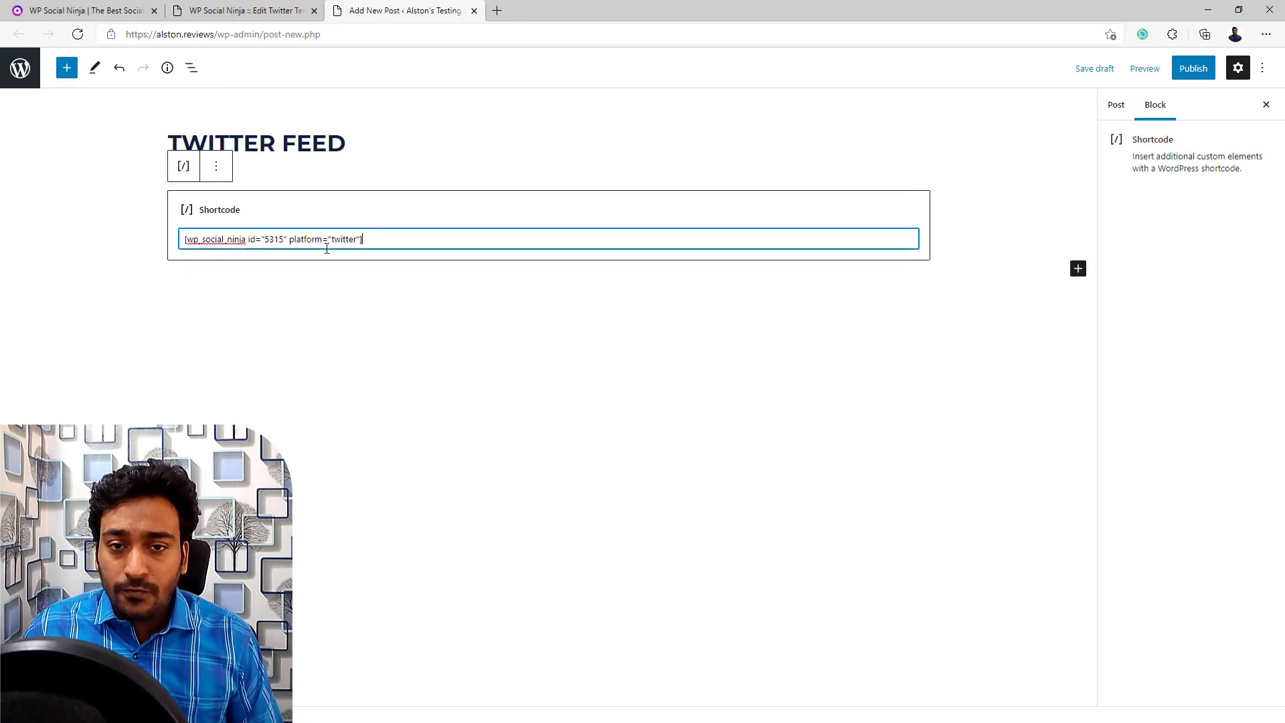
Publish the Twitter Feed post.
left_click(240, 10)
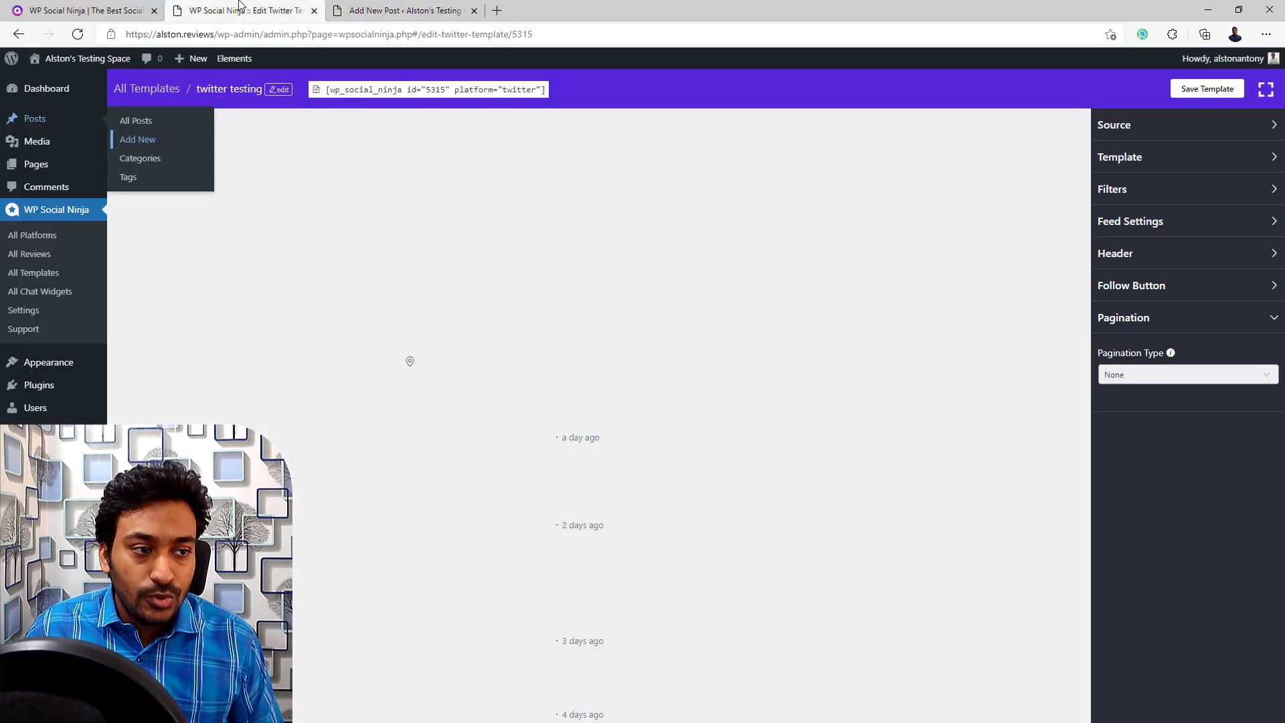
left_click(405, 10)
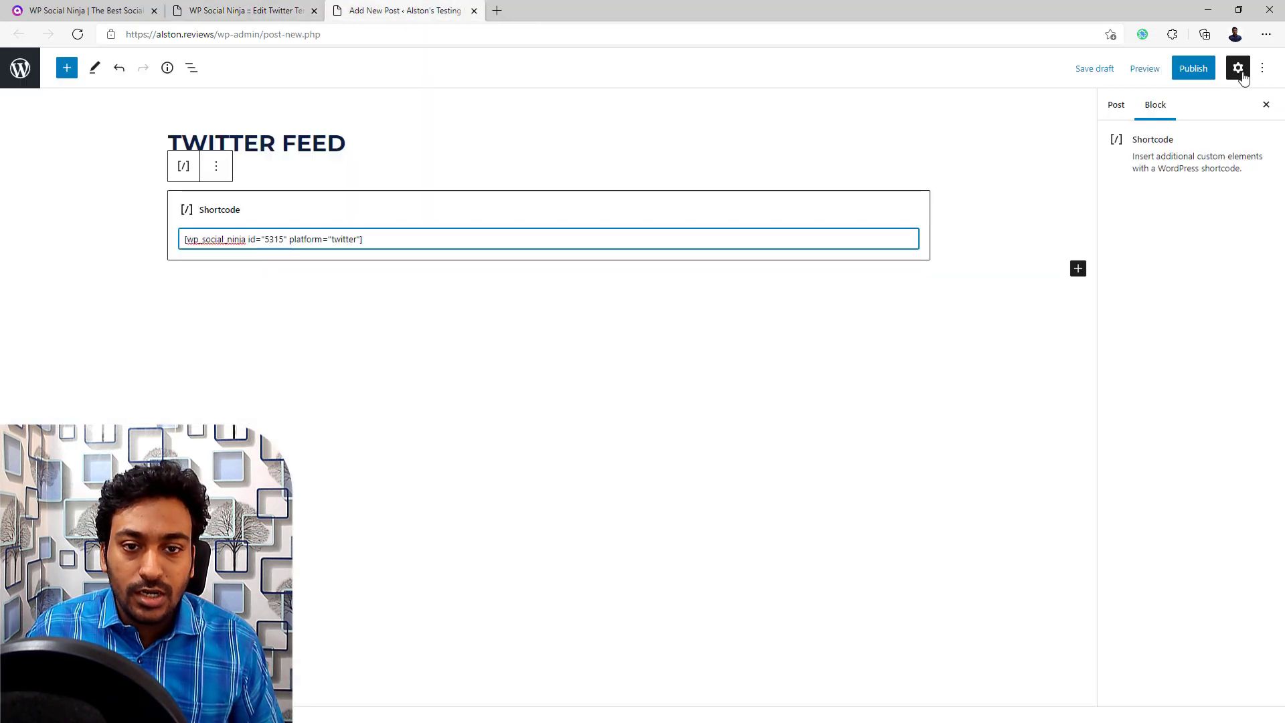
left_click(1169, 71)
left_click(1168, 74)
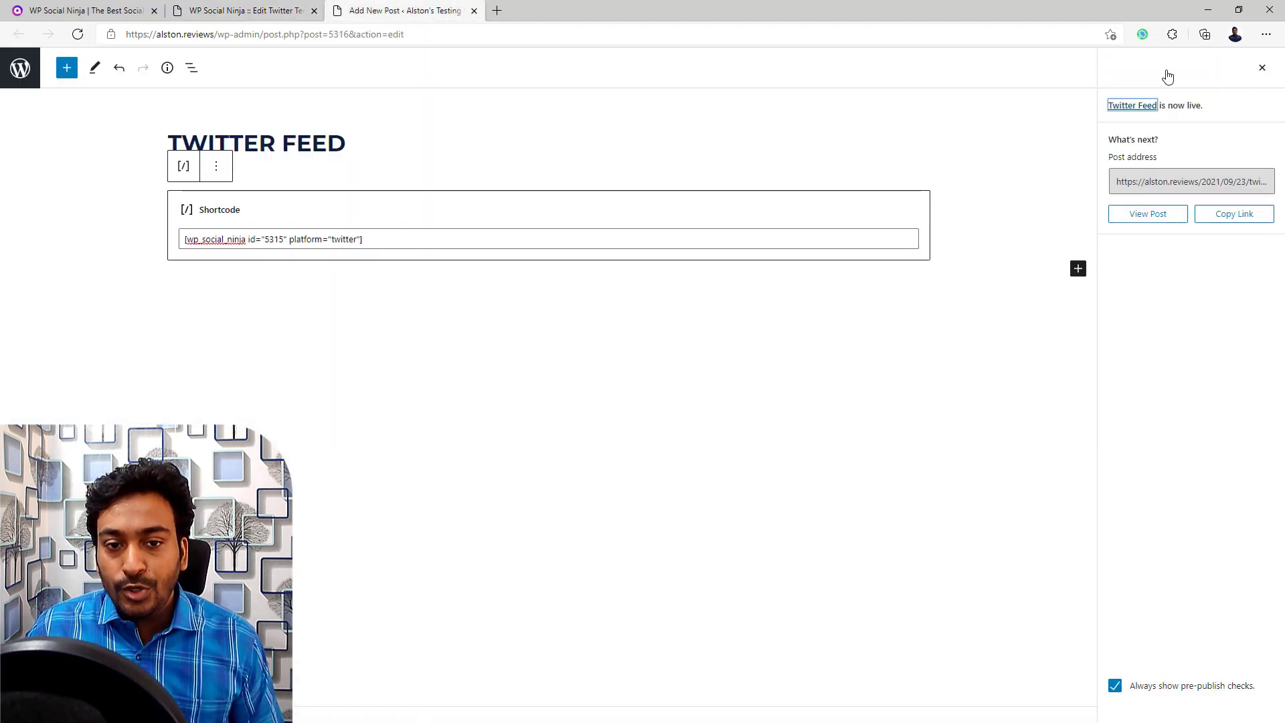
Open the published Twitter Feed post in its own browser tab and close the post editor.
right_click(1129, 218)
left_click(1130, 222)
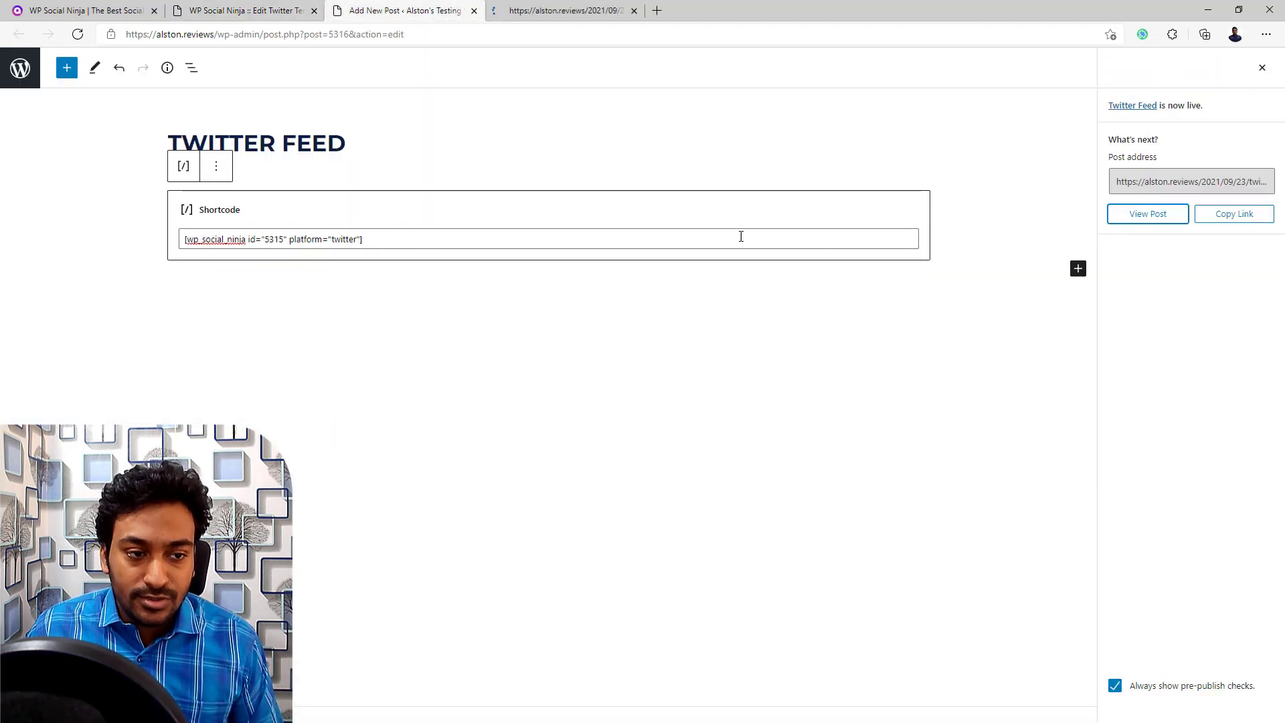
left_click(568, 18)
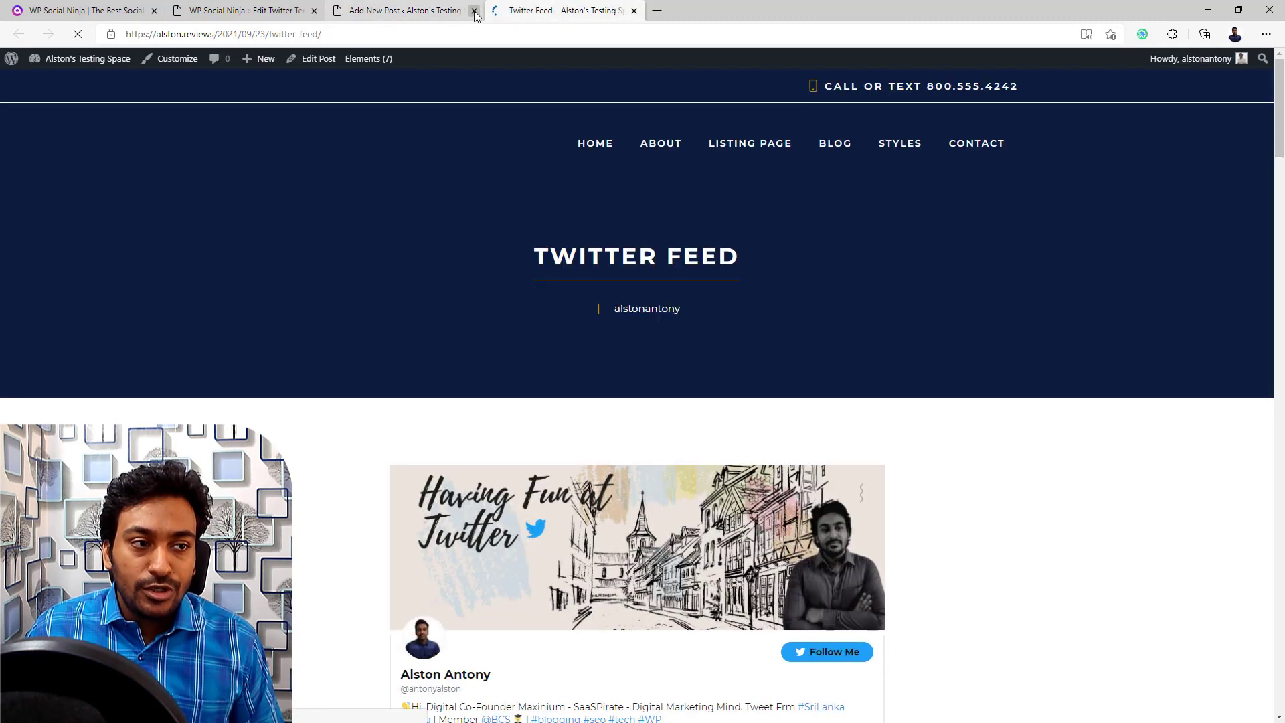
left_click(474, 11)
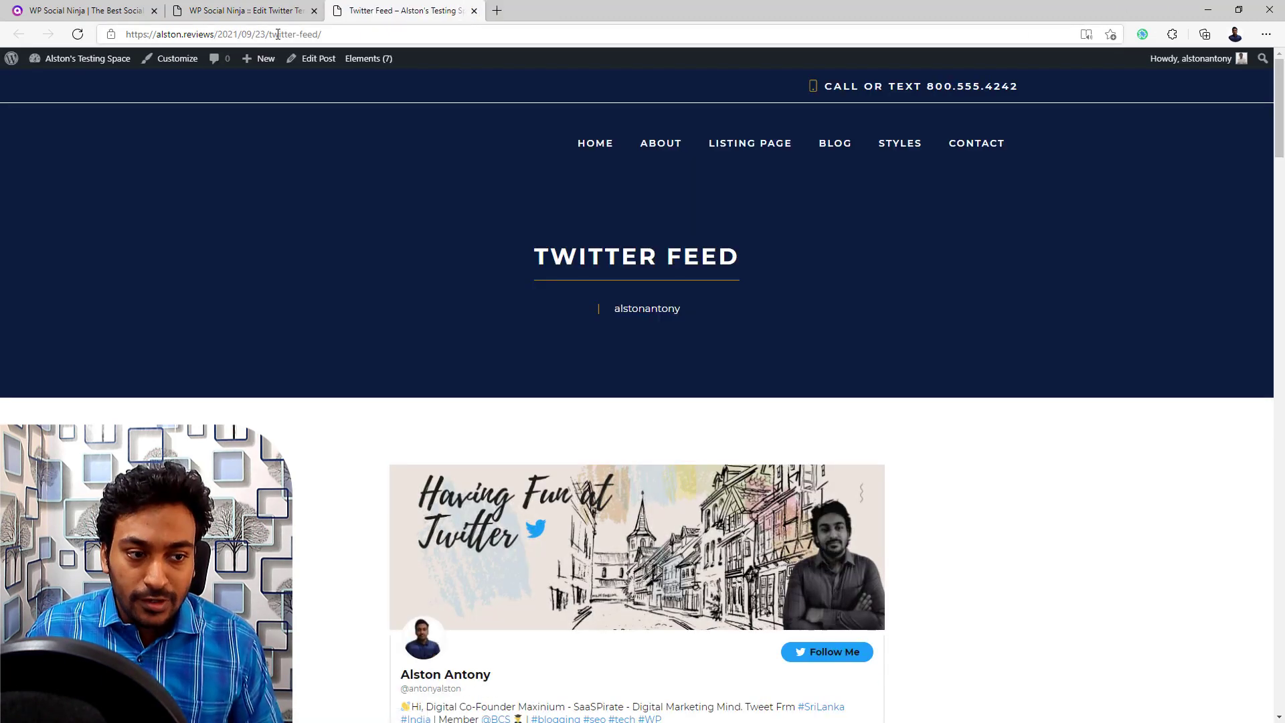
Review the profile header, follow button and tweets of the embedded feed on the live post.
scroll(352, 212, "down", 6)
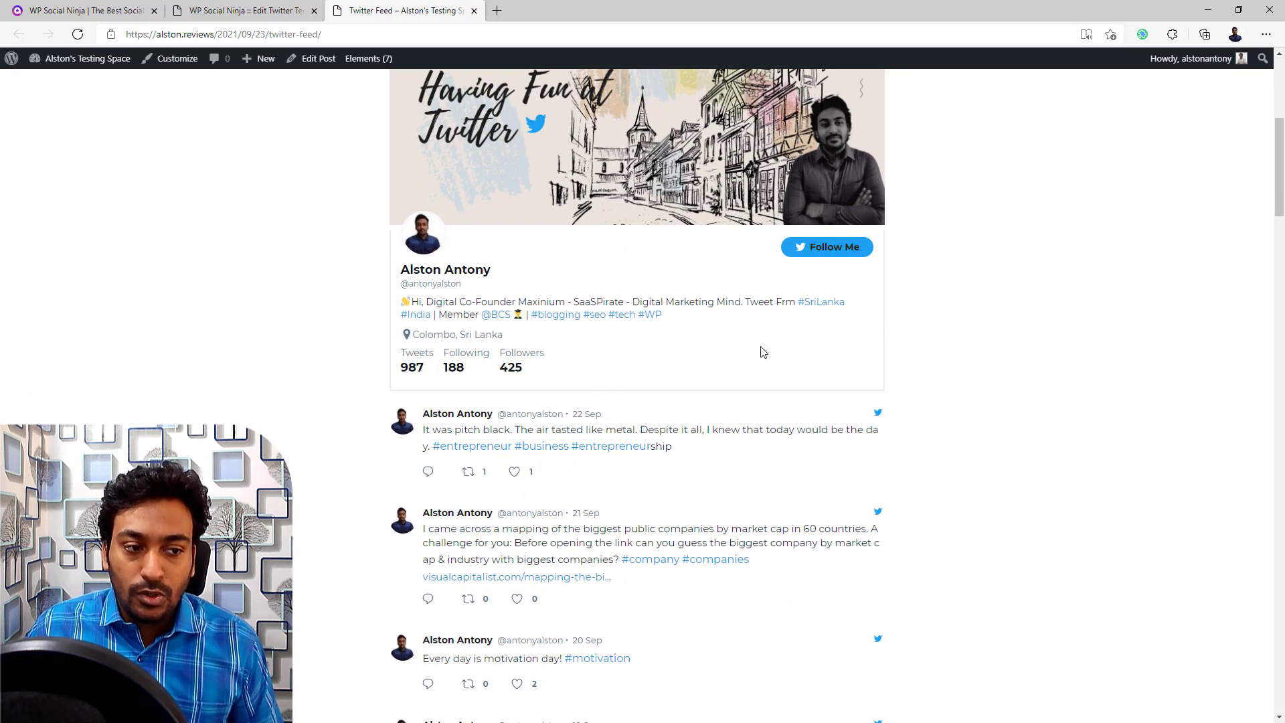
scroll(762, 351, "down", 4)
scroll(760, 348, "up", 10)
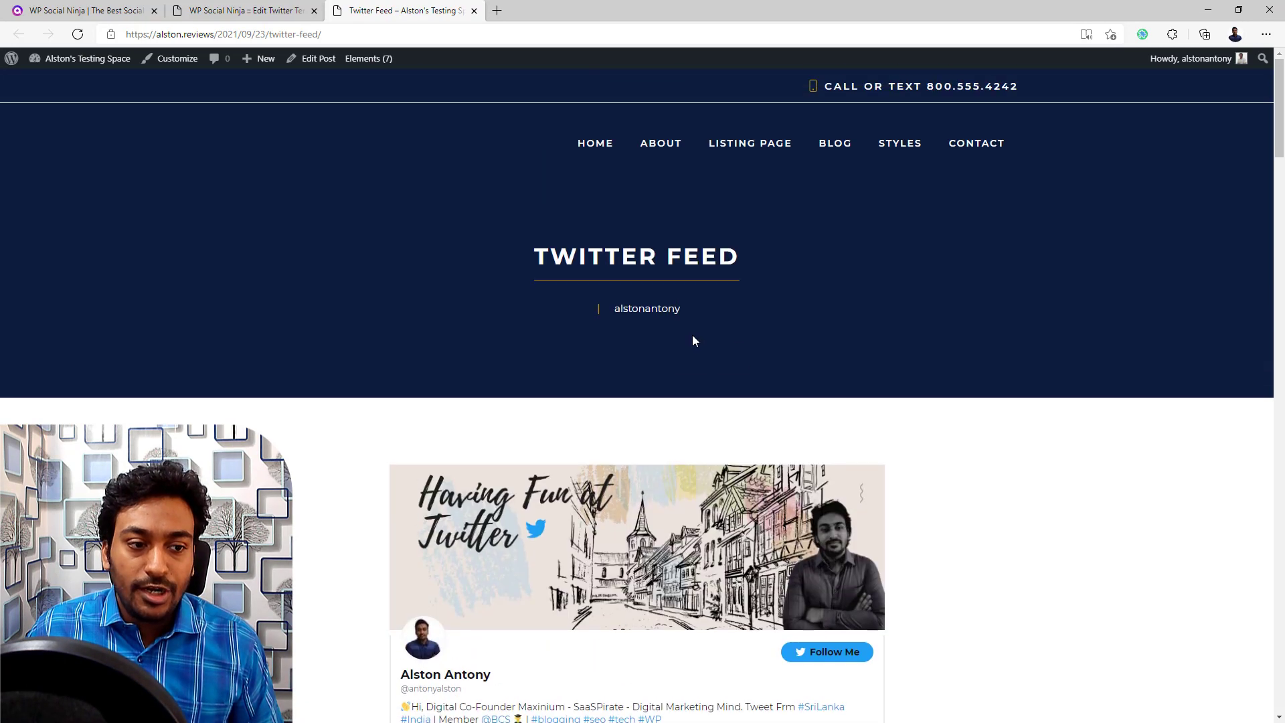
scroll(658, 374, "down", 5)
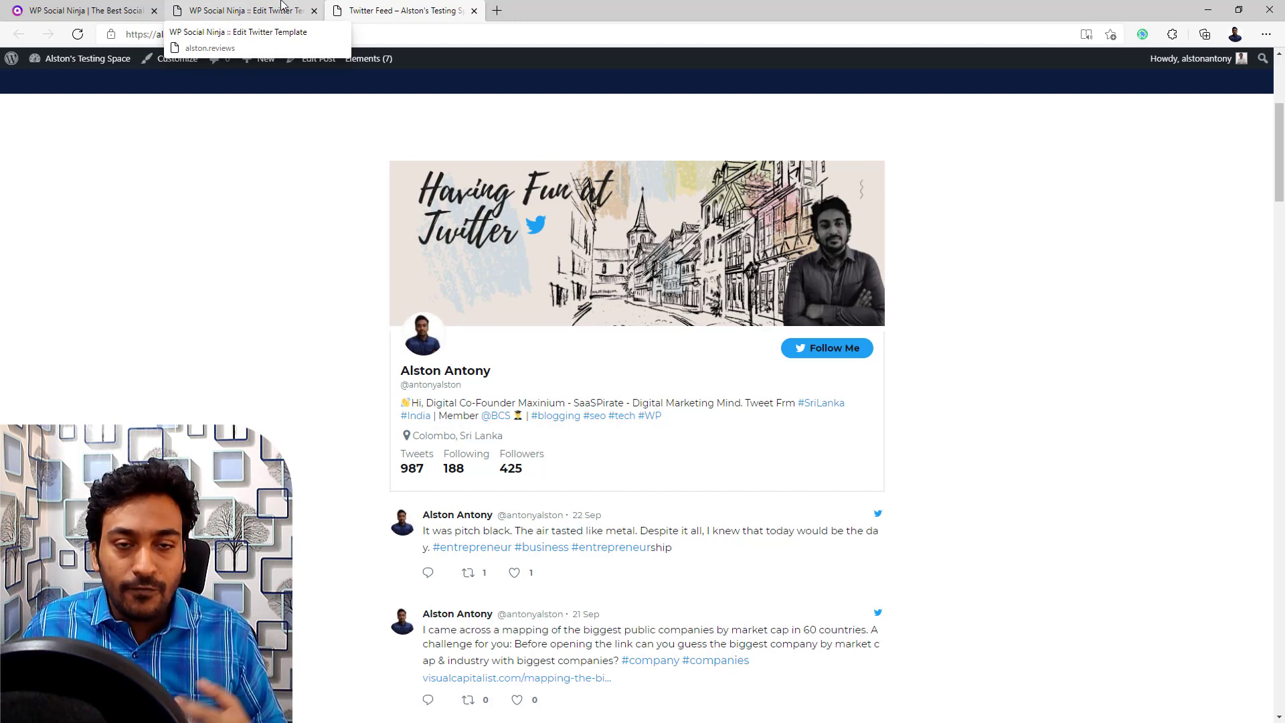
Open the Facebook reviews configuration in WP Social Ninja's platforms and authorize it with the previously linked Facebook account.
left_click(281, 10)
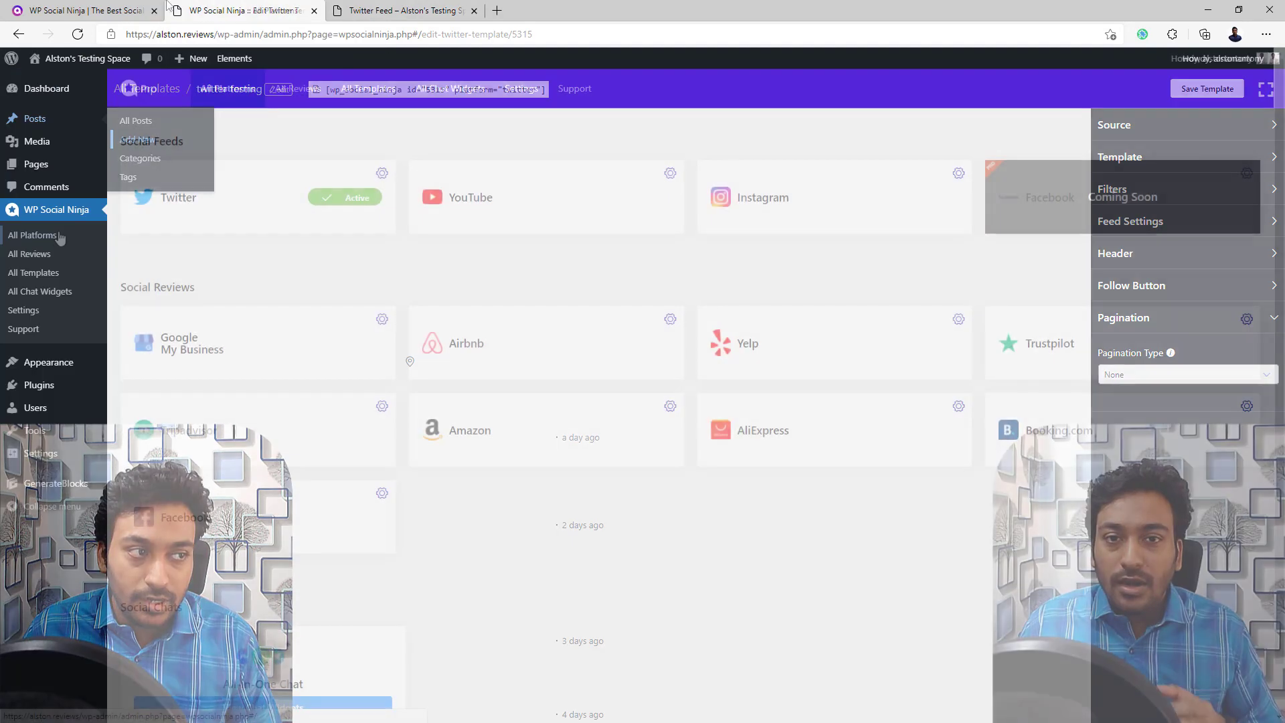
left_click(54, 235)
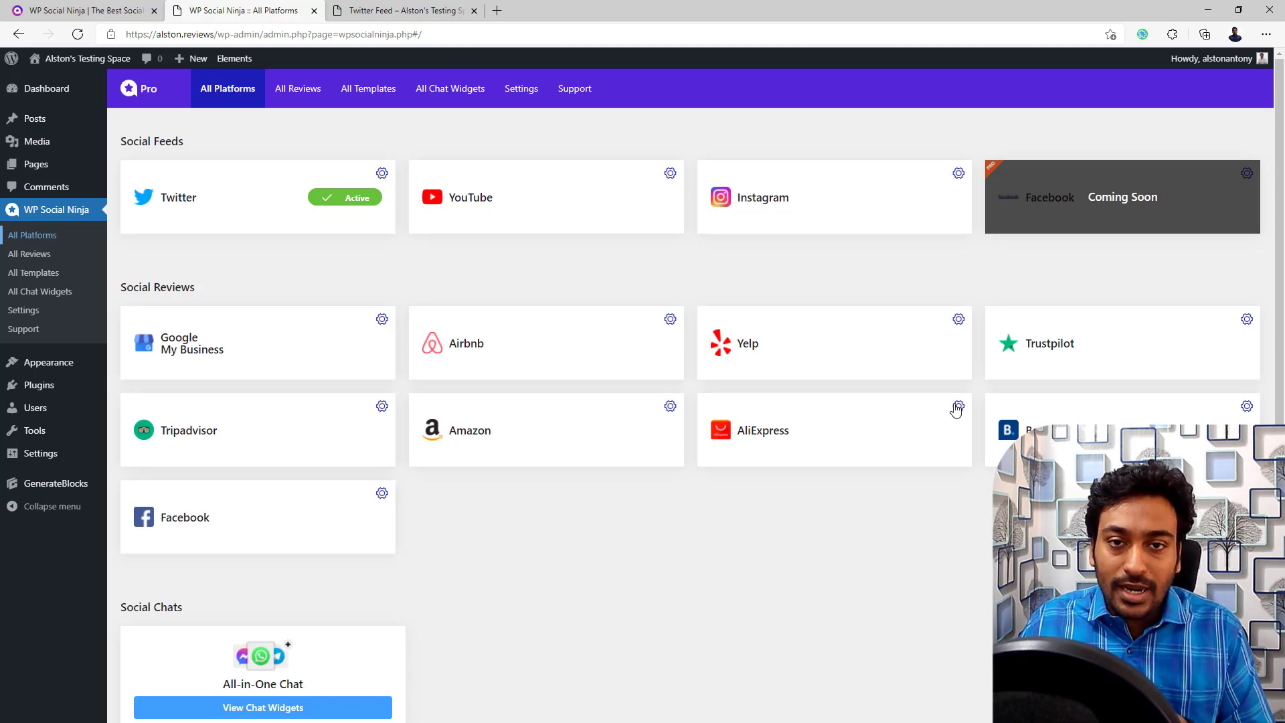
left_click(381, 494)
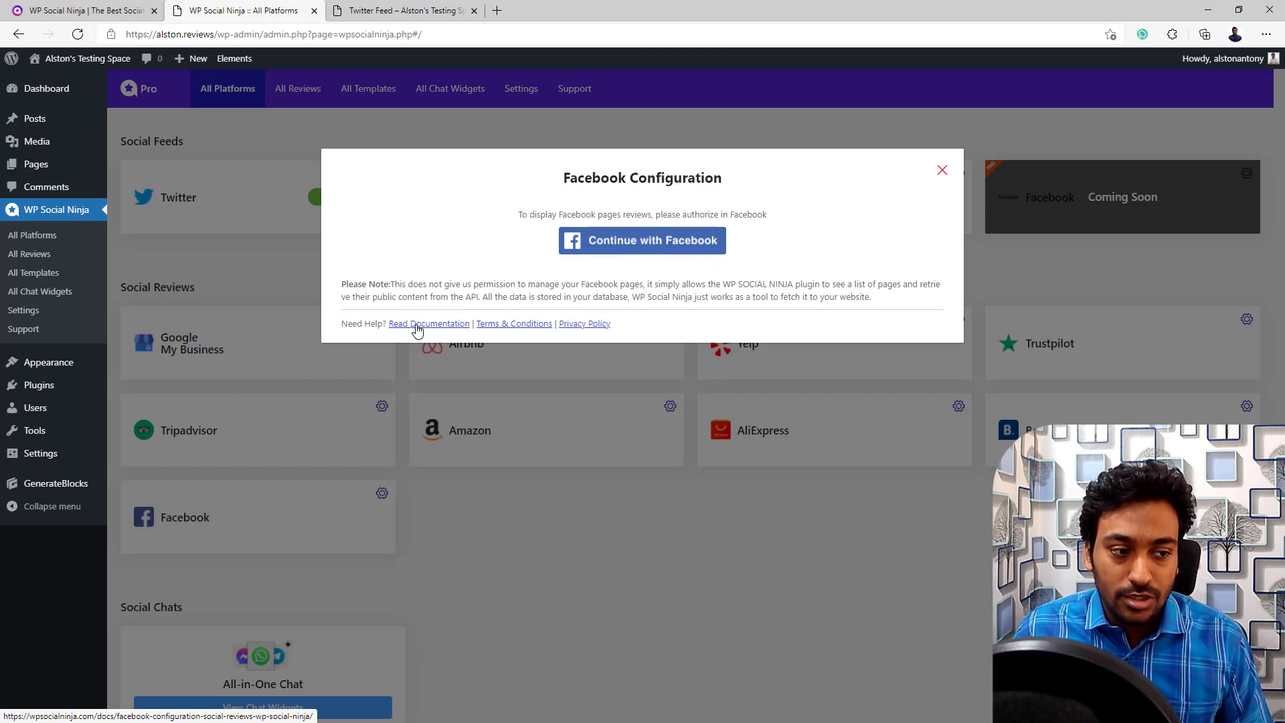
left_click(587, 251)
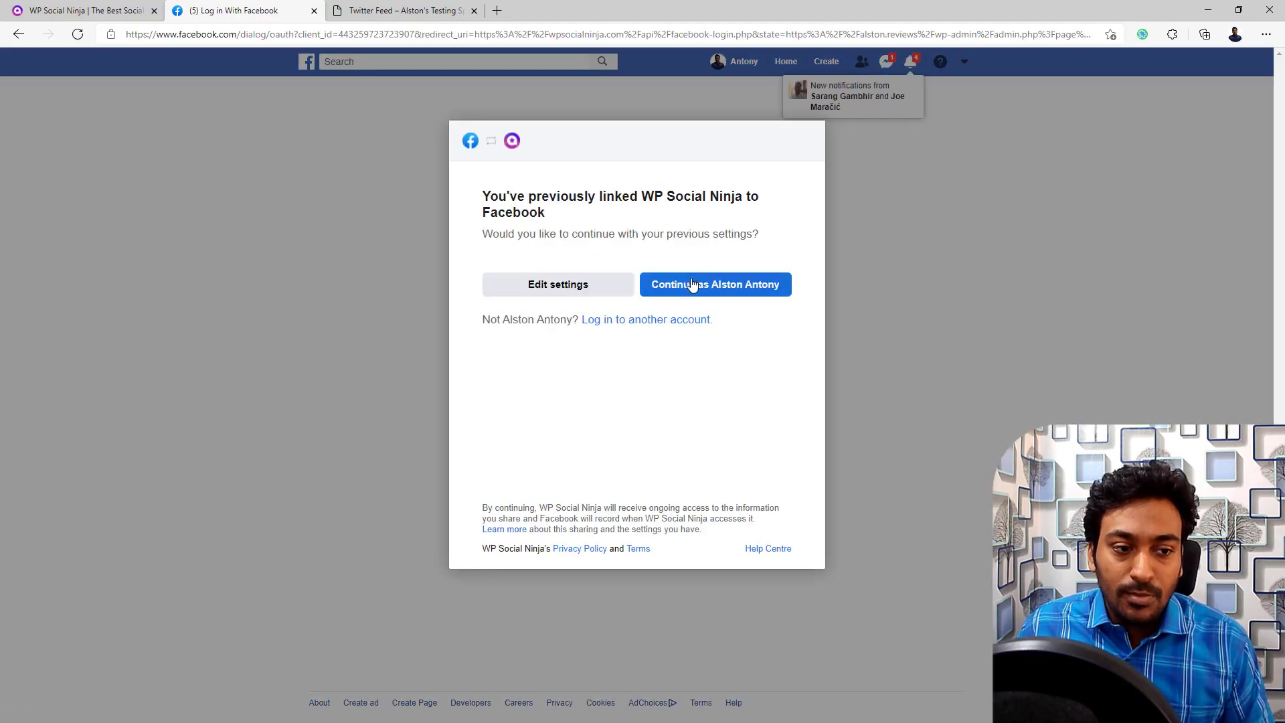
left_click(691, 285)
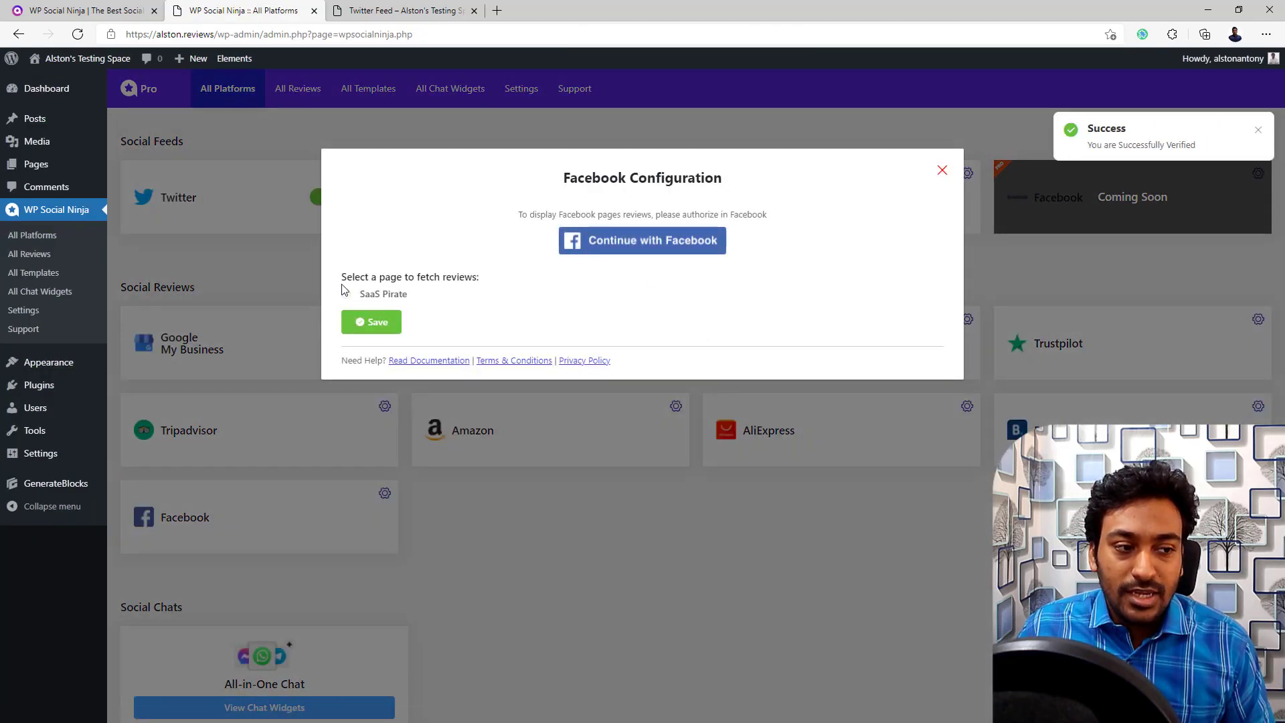
Connect the SaaS Pirate page as the Facebook review source and create a review template from it.
left_click(383, 297)
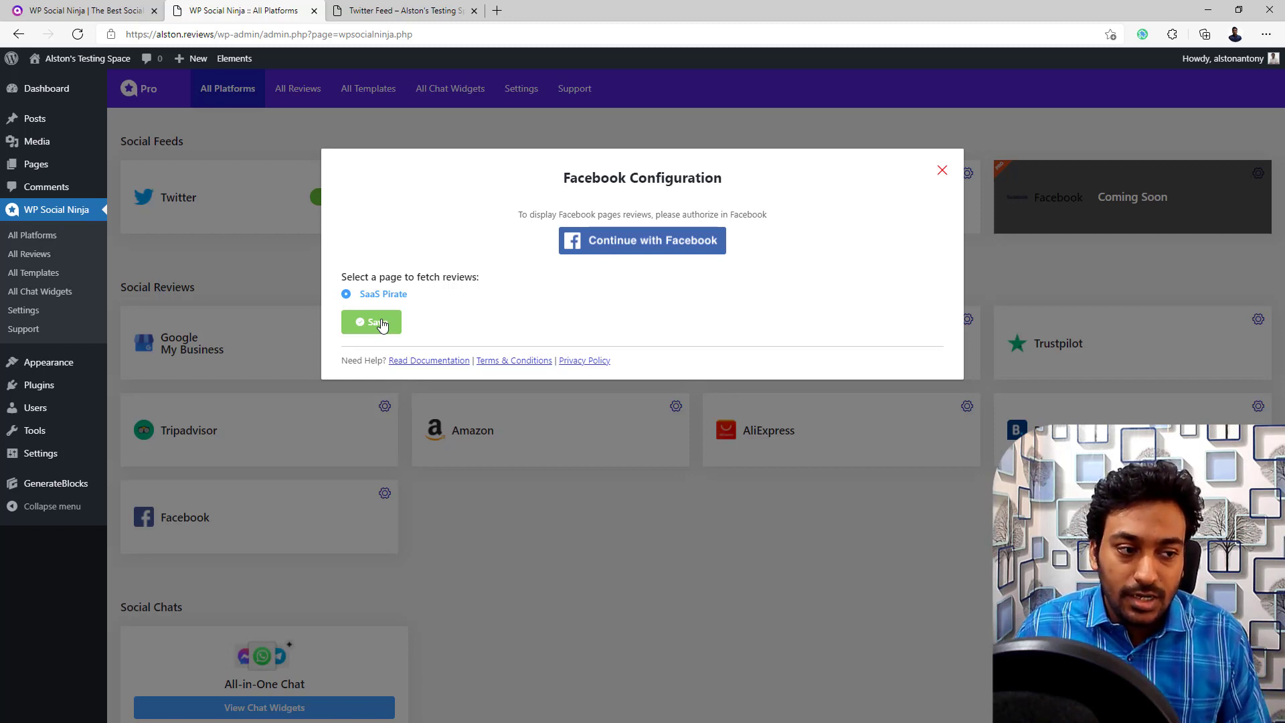
left_click(378, 323)
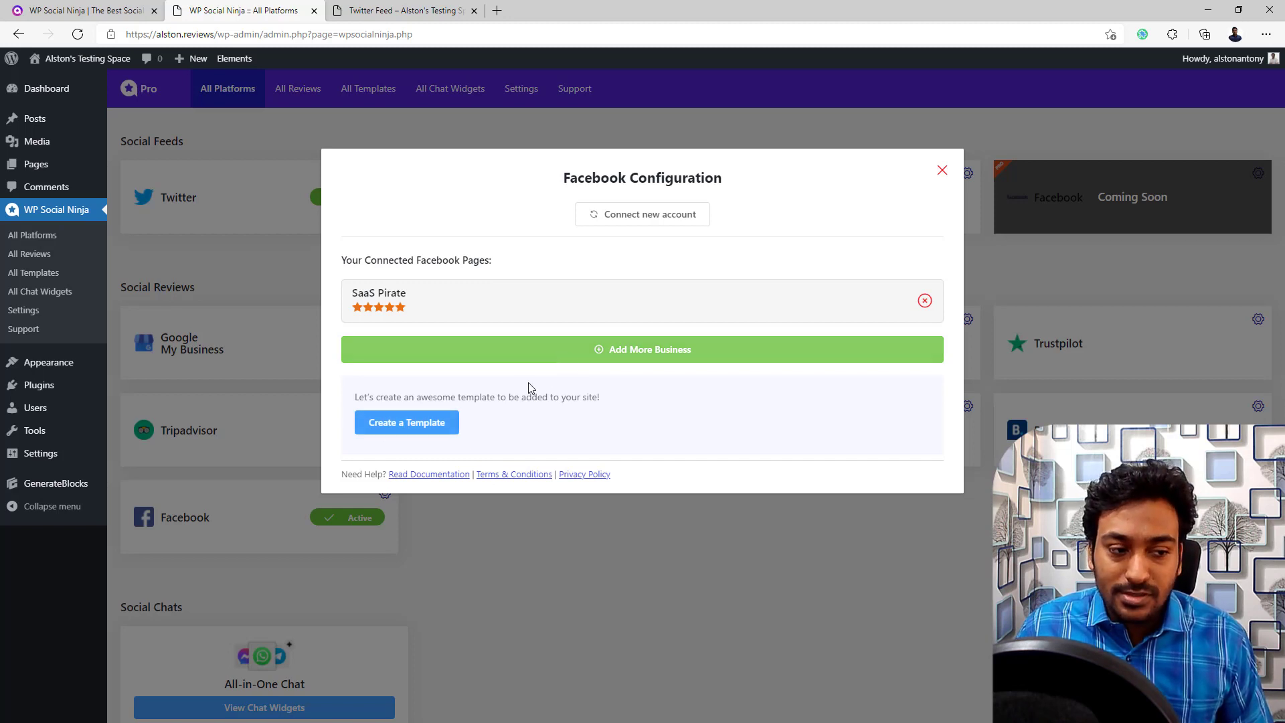
left_click(435, 429)
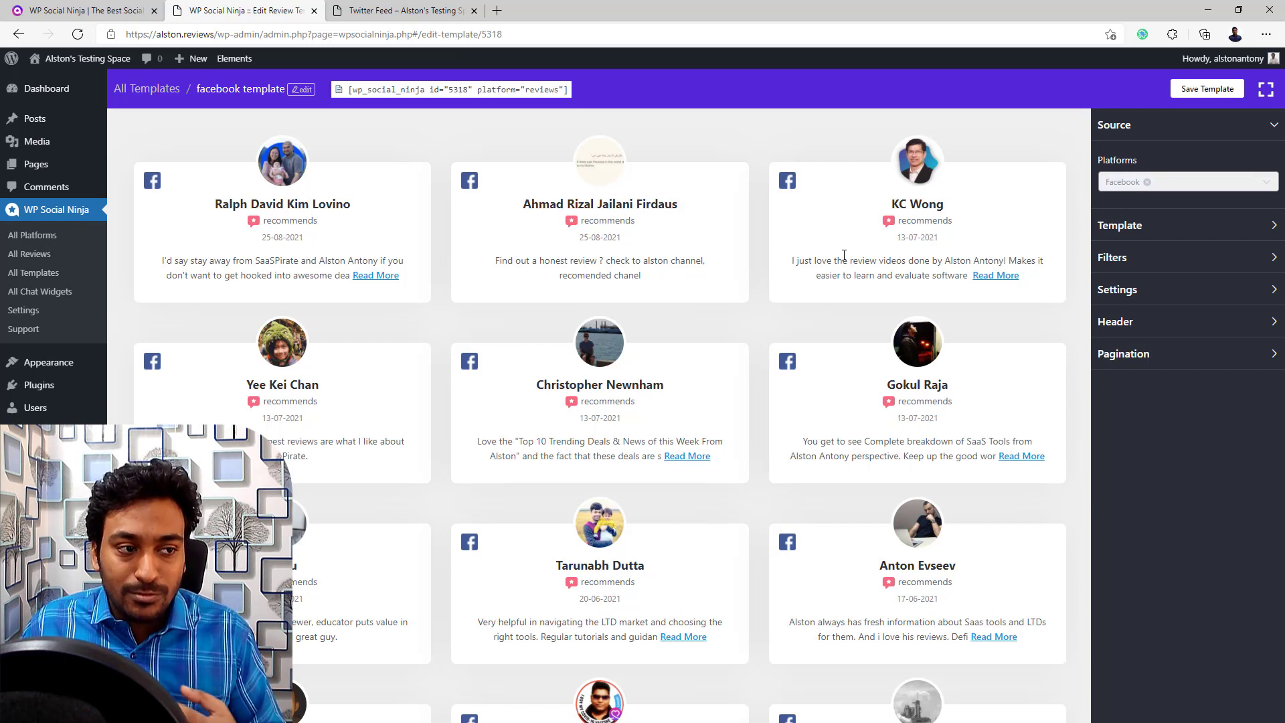
Rename the Facebook review template as "video demo reviews" and dismiss the notification.
left_click(303, 90)
left_click(355, 122)
left_click(303, 90)
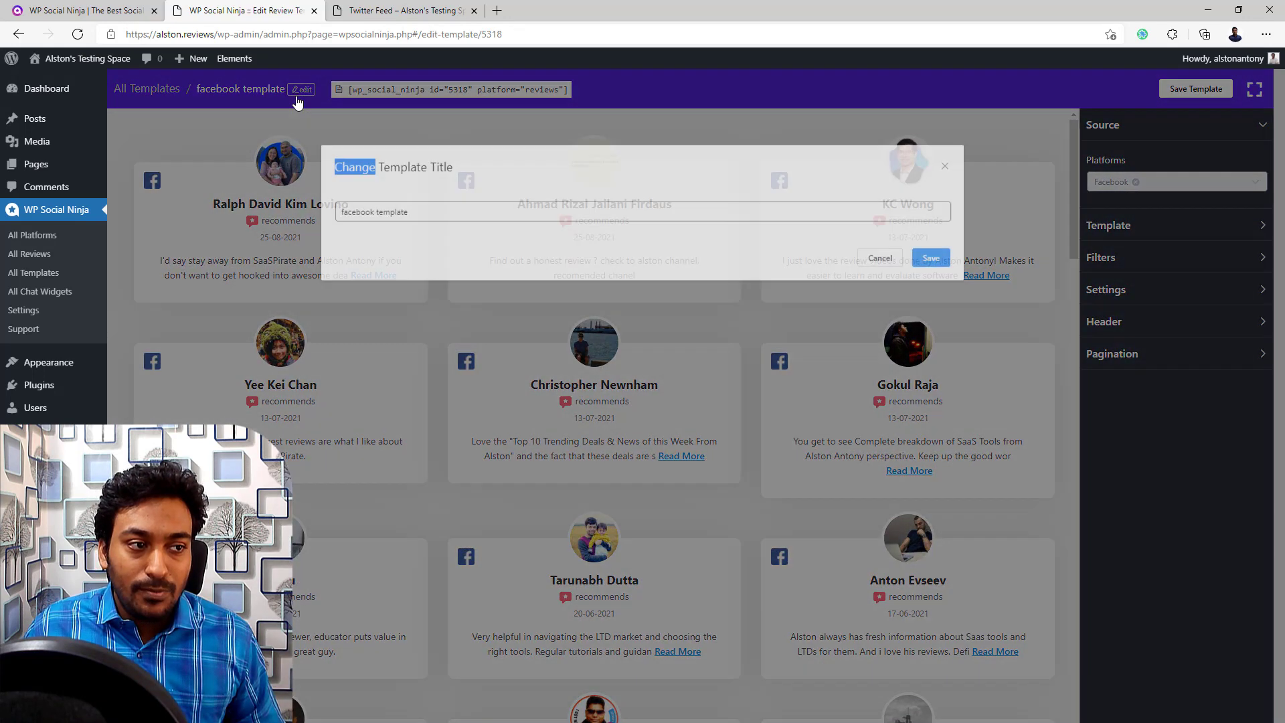
triple_click(418, 224)
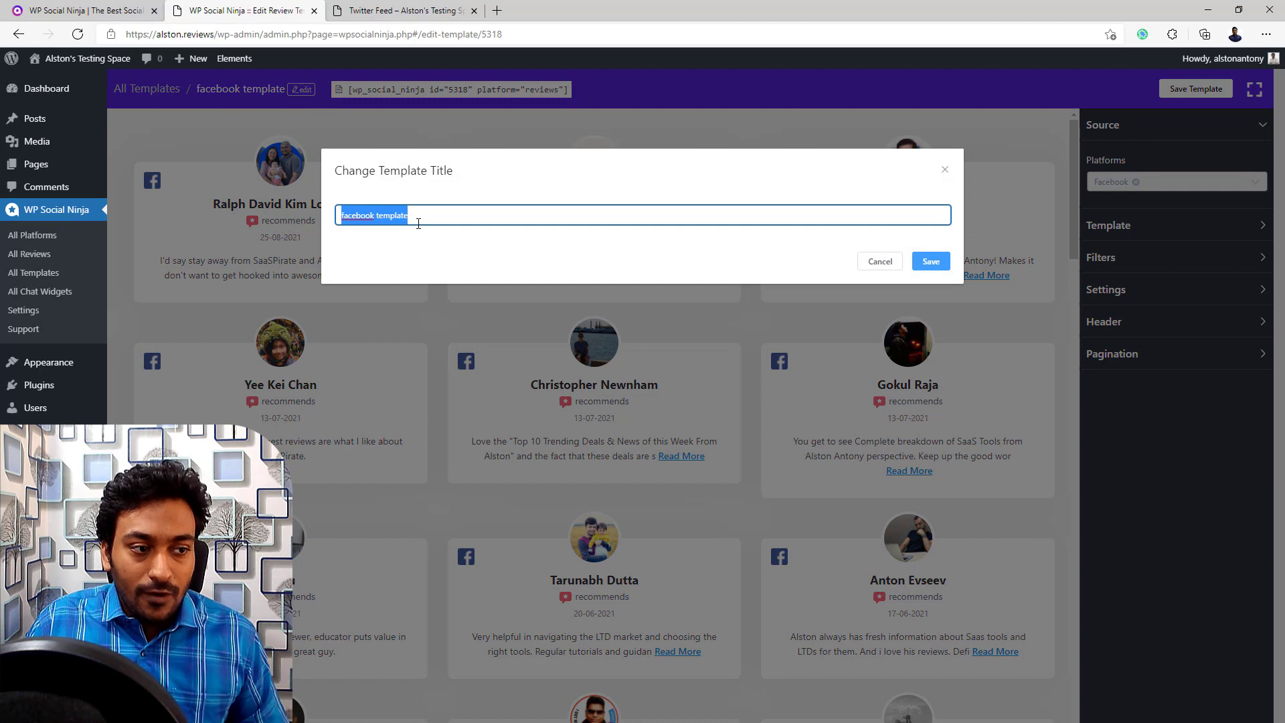
type("video de")
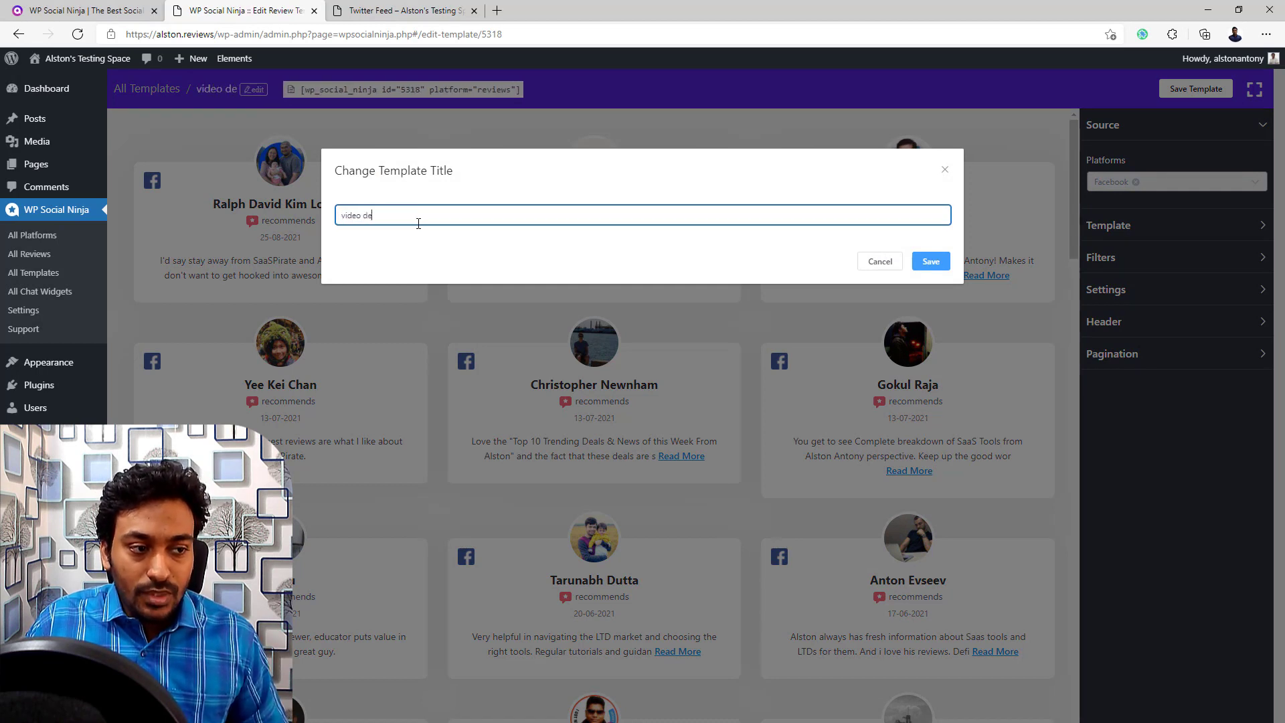
type("mo reviews")
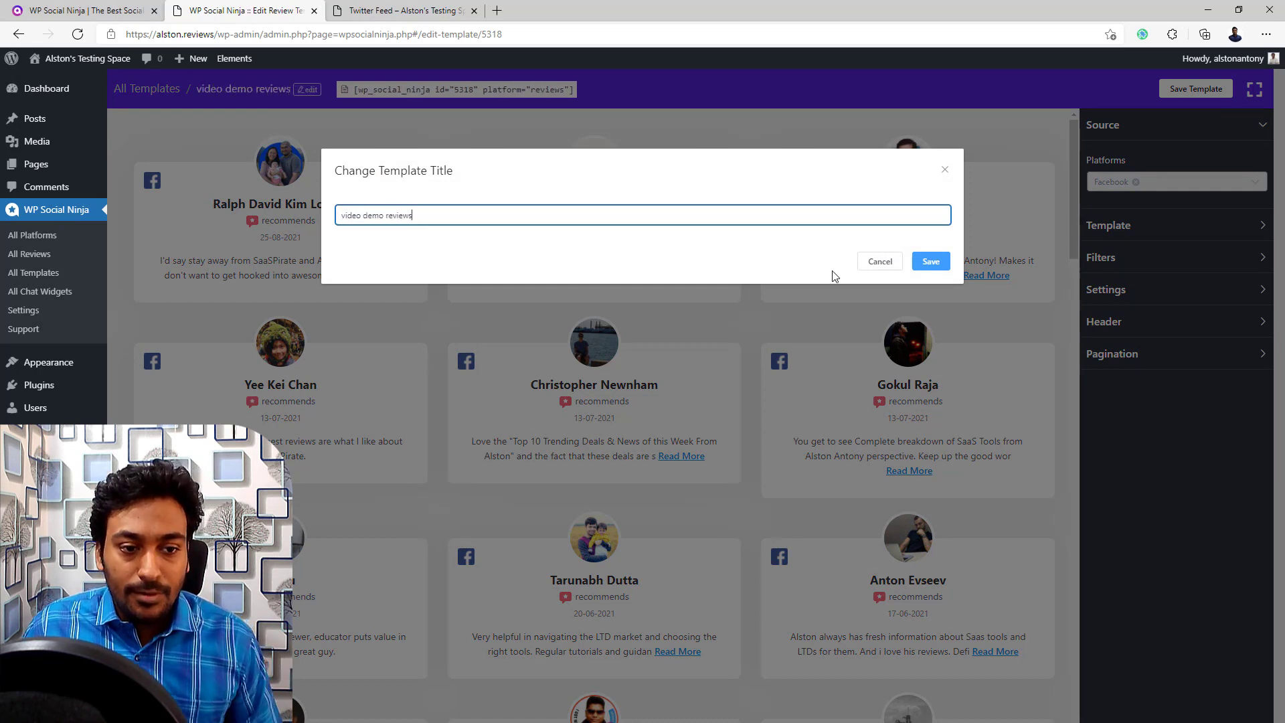
left_click(927, 267)
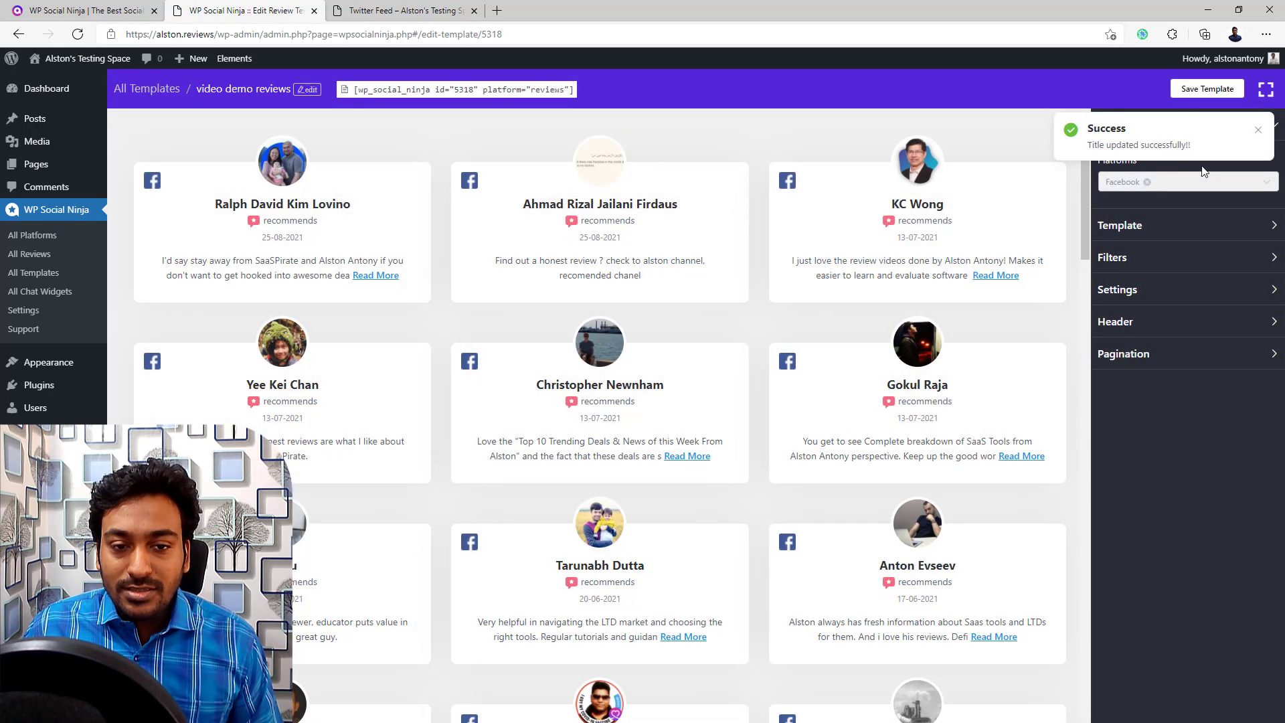
left_click(1257, 130)
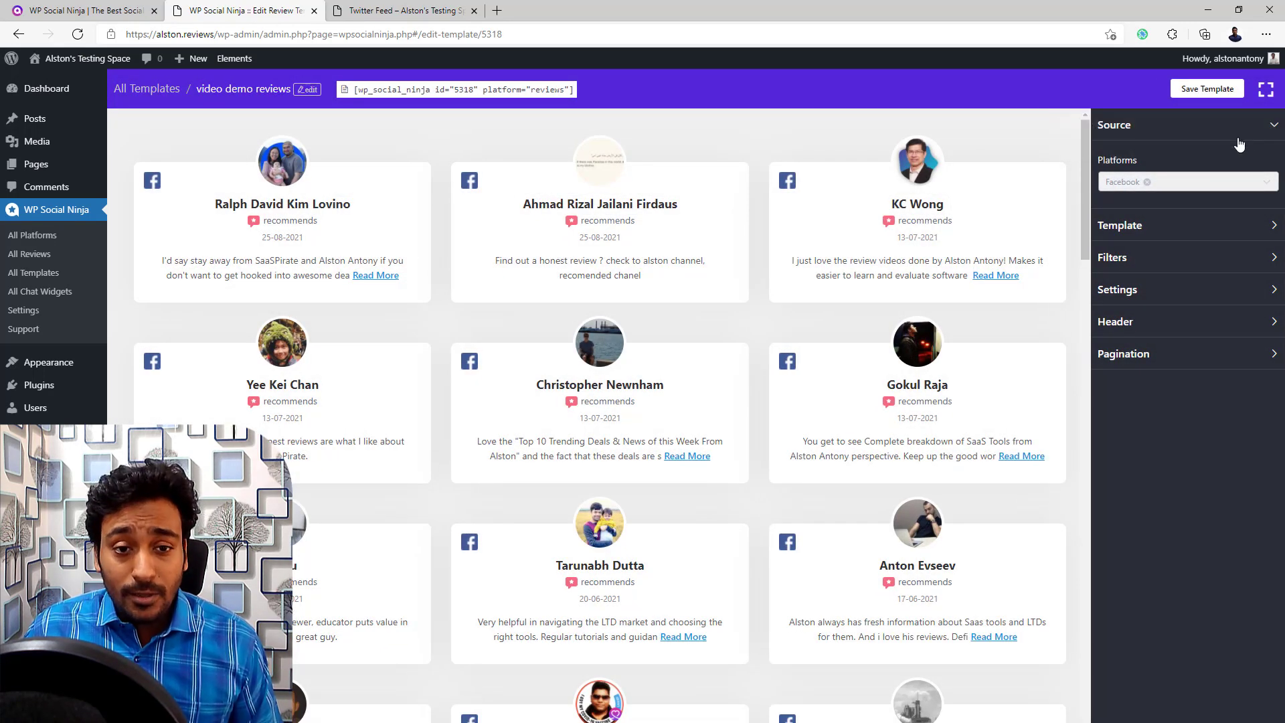
Try the Slider and Masonry layout types for the reviews and return the layout type to Grid.
left_click(1149, 127)
left_click(1149, 127)
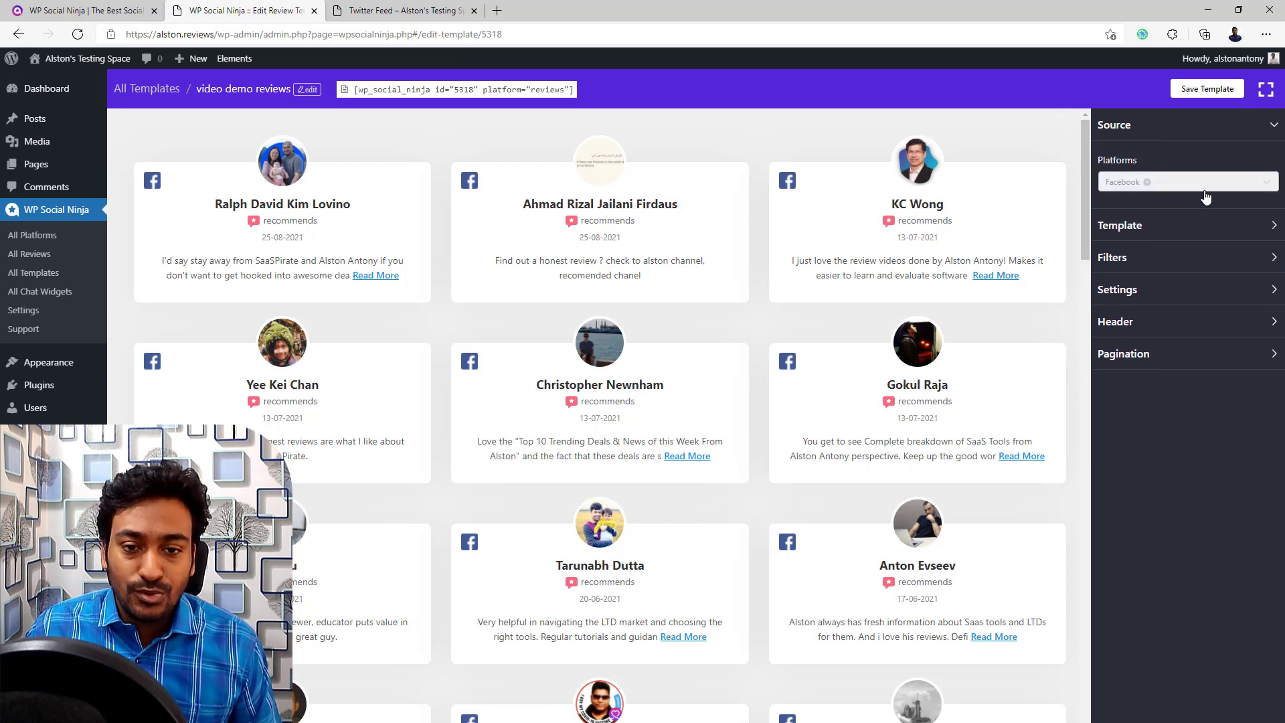
left_click(1178, 217)
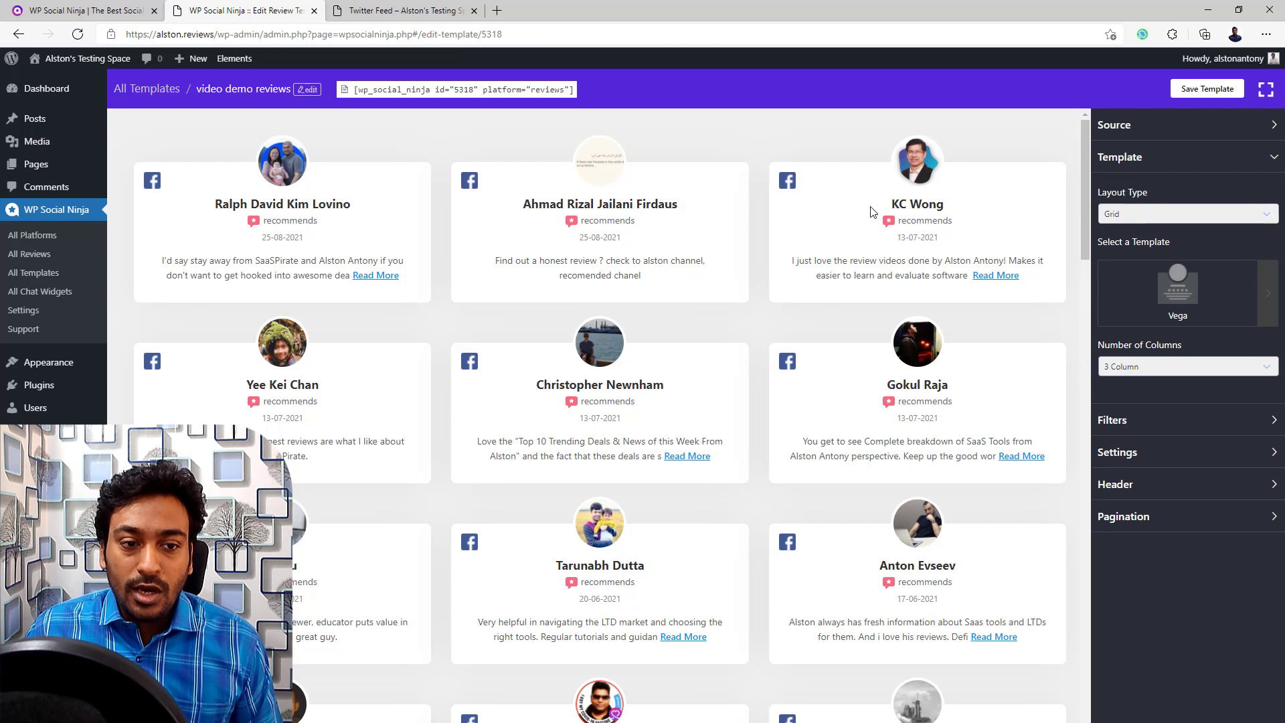
left_click(1129, 215)
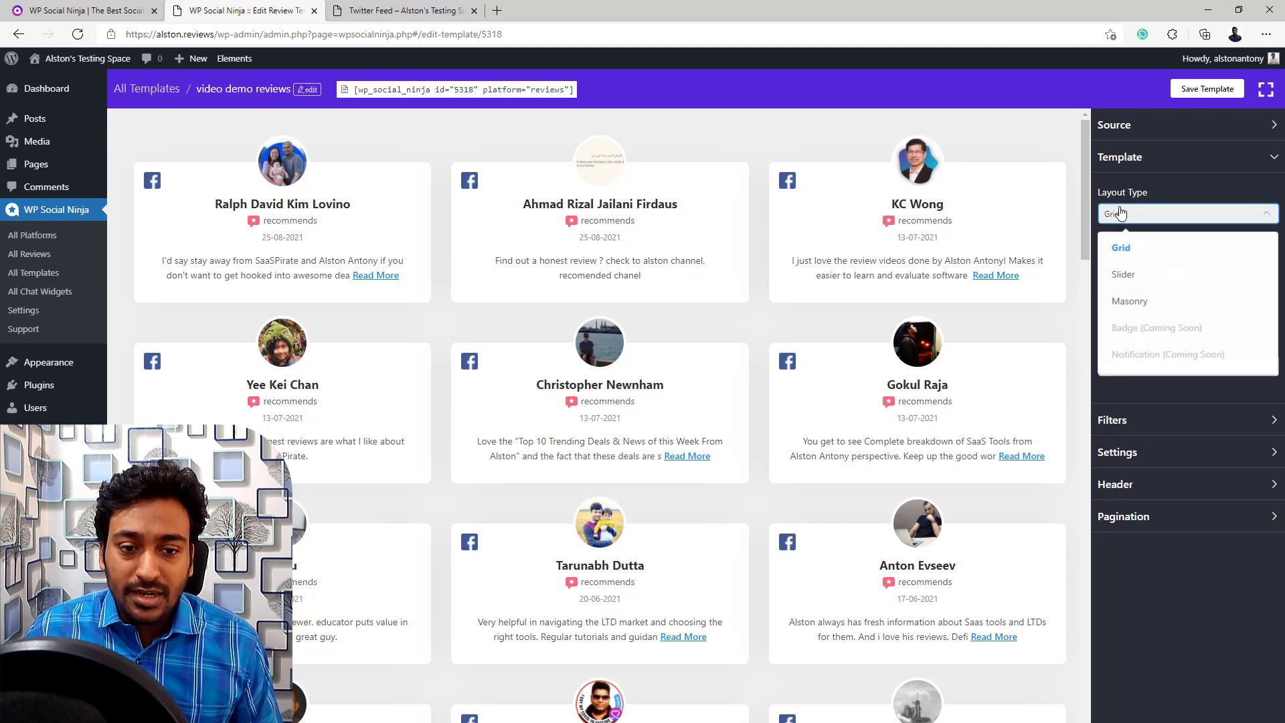
left_click(1129, 278)
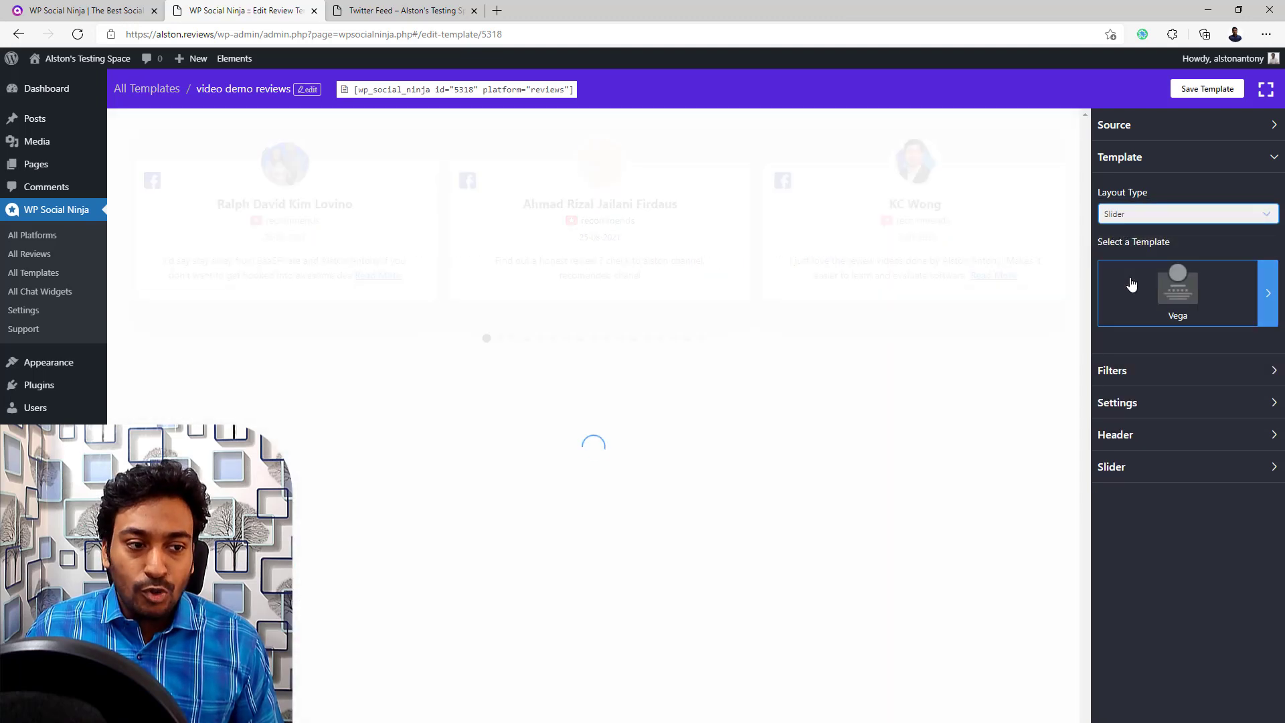
left_click(1125, 214)
left_click(1111, 299)
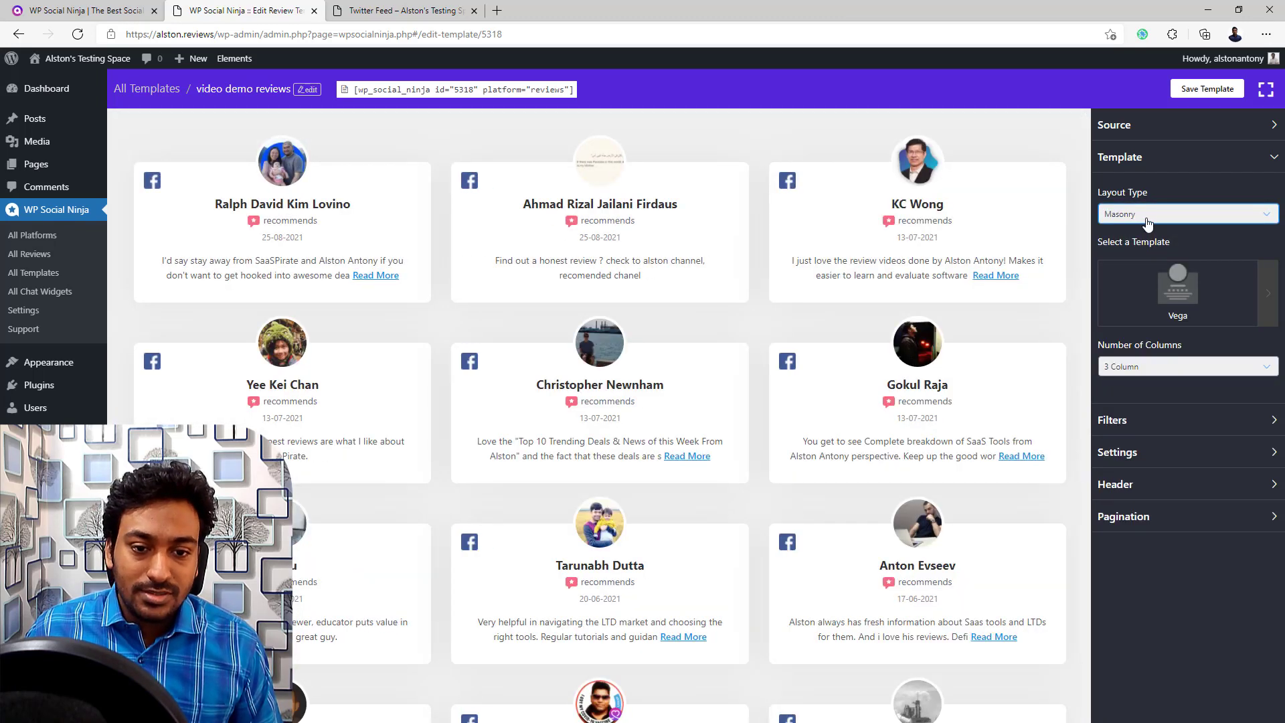
left_click(1147, 219)
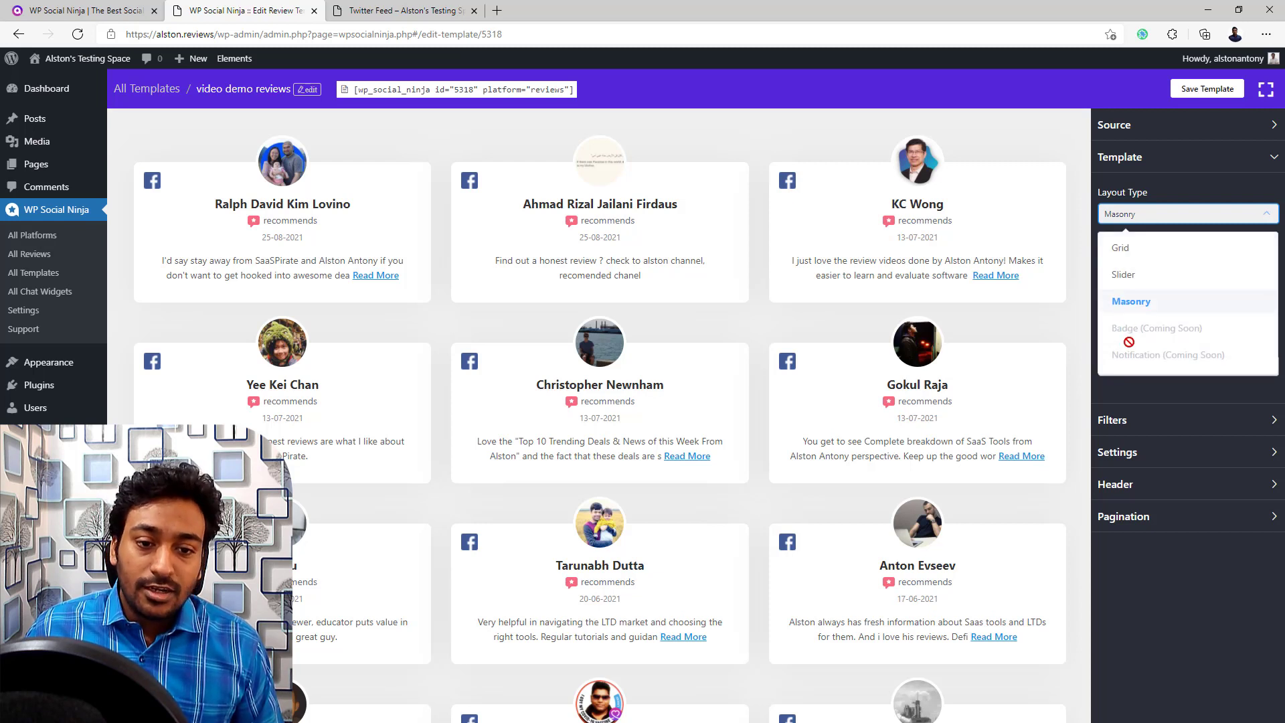
left_click(1121, 249)
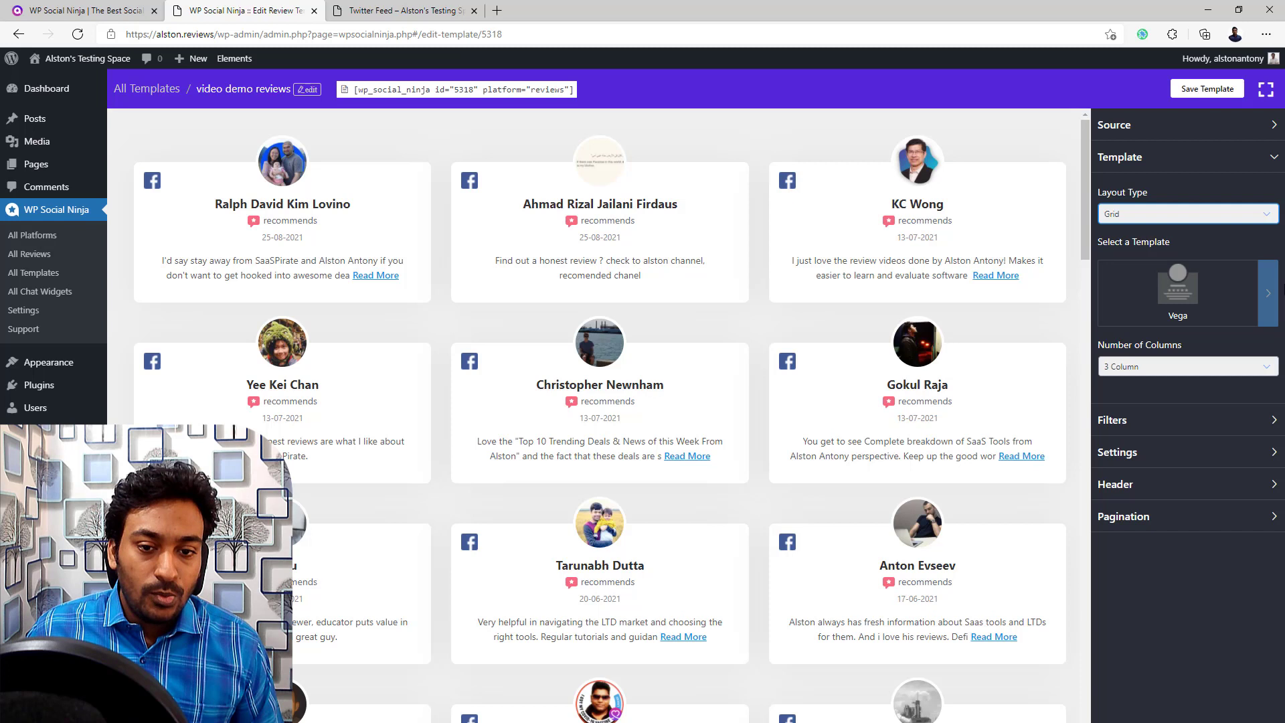
Try the Spica, Sirius and Hadar template styles on the review cards and apply the Deneb style.
left_click(1268, 289)
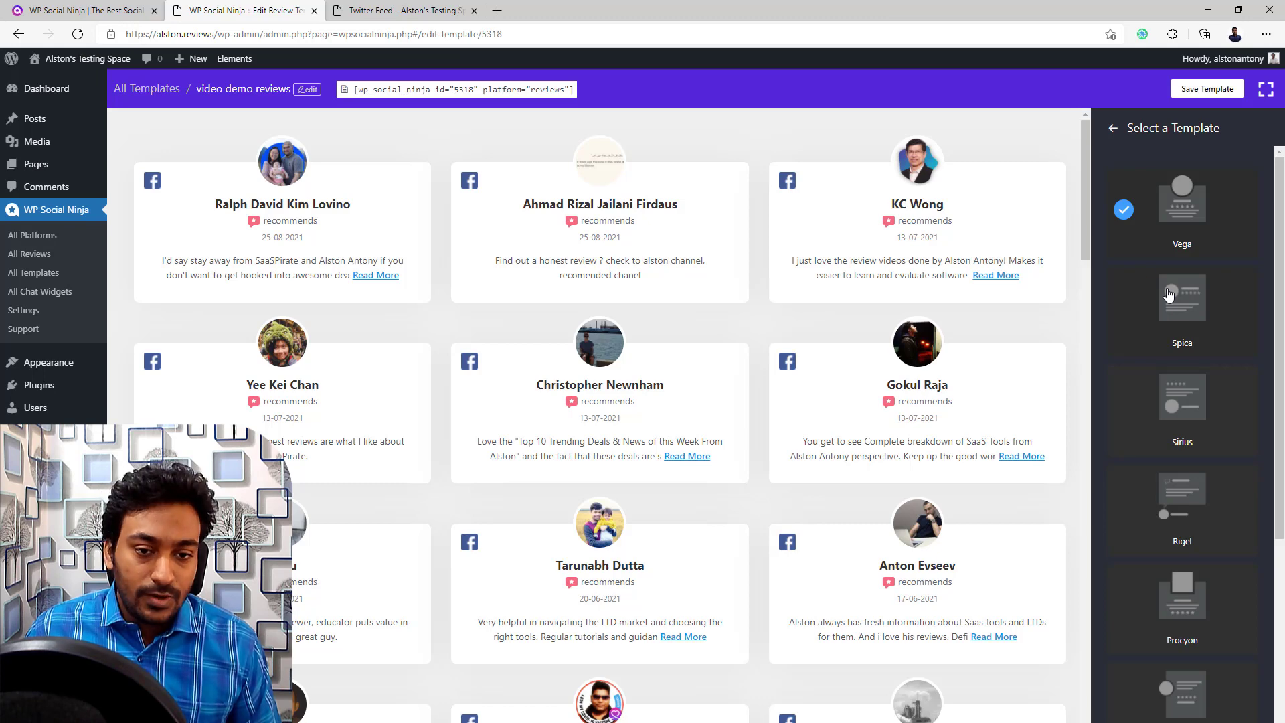
left_click(1176, 313)
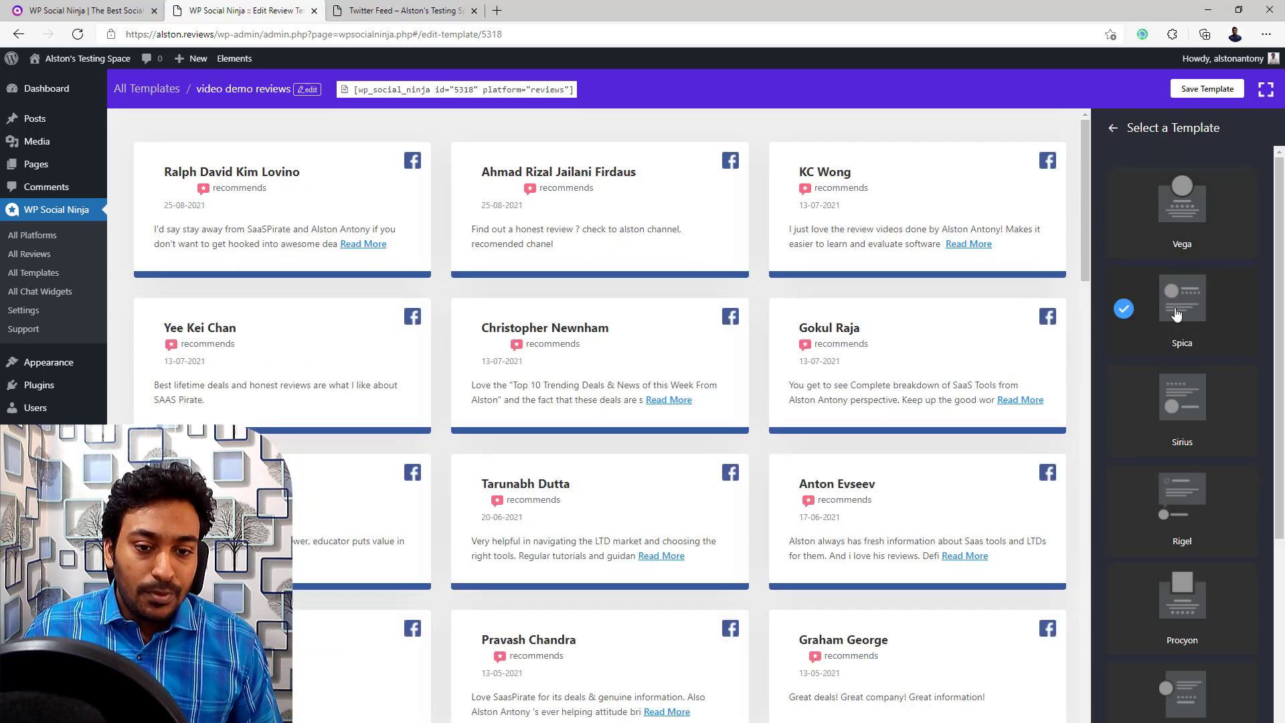
scroll(1176, 314, "down", 1)
left_click(1176, 326)
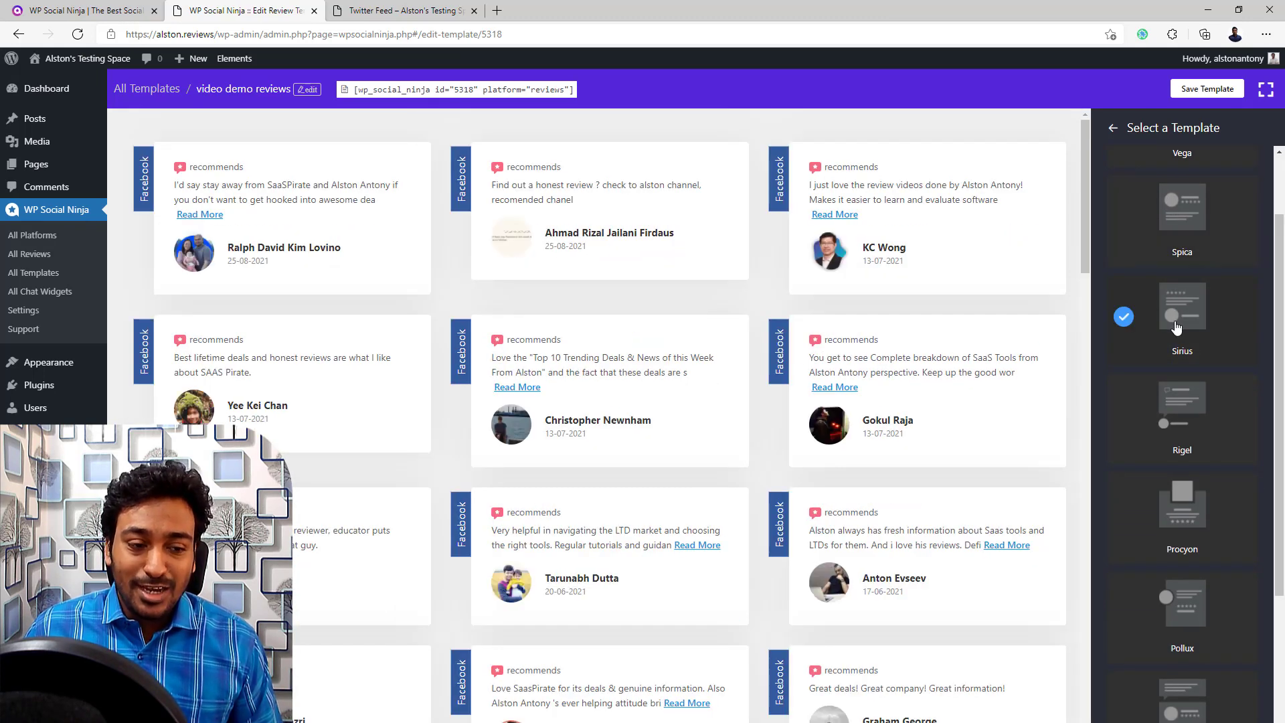
scroll(1177, 327, "down", 3)
left_click(1153, 480)
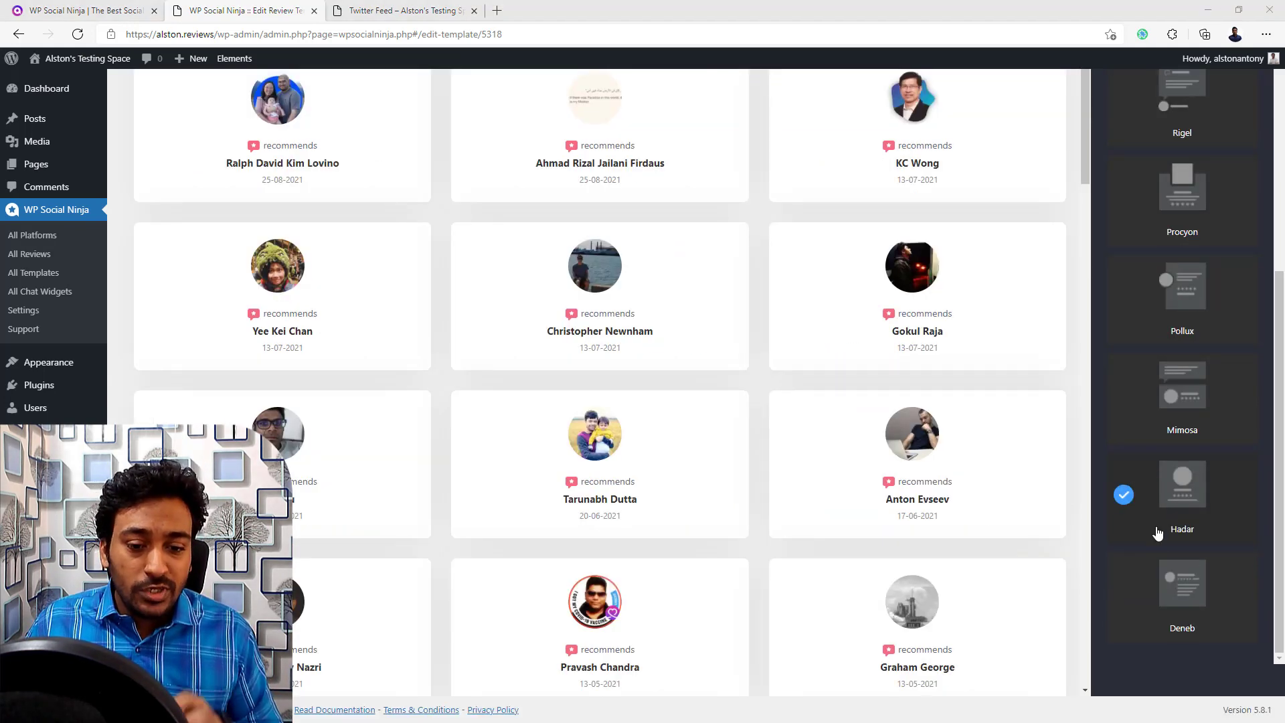
left_click(1163, 575)
scroll(1198, 387, "up", 3)
scroll(1197, 387, "up", 2)
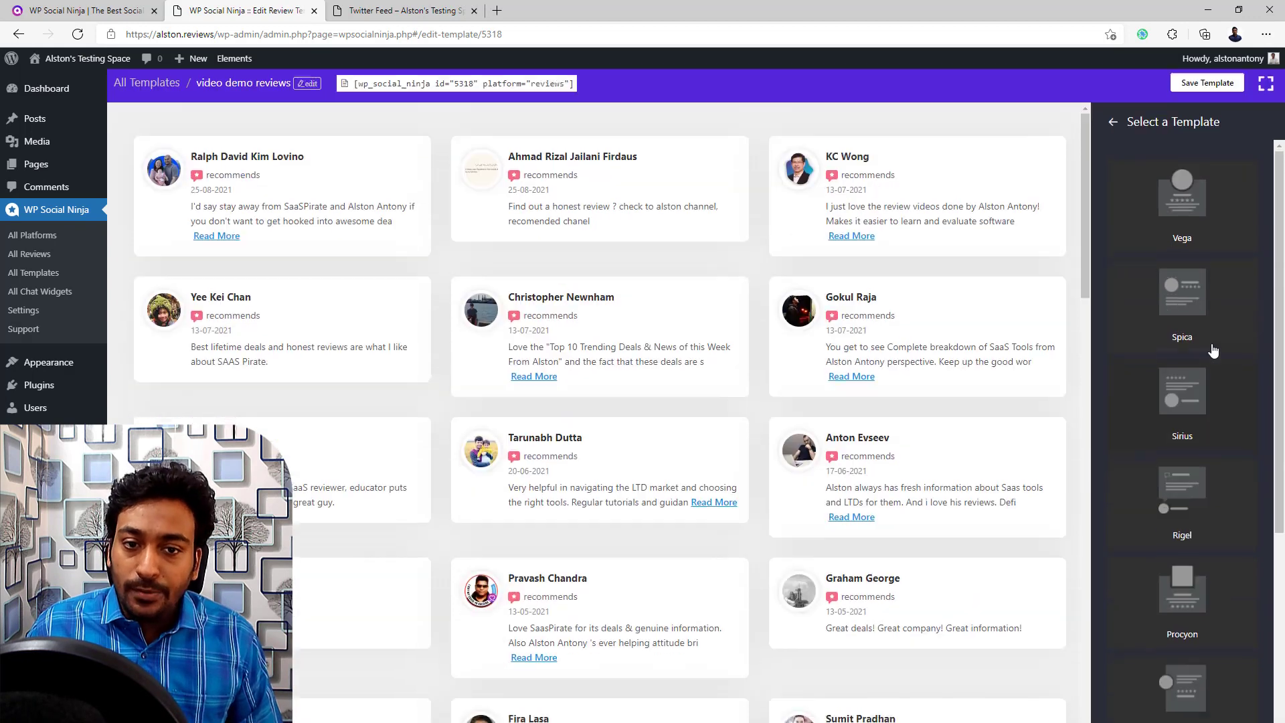
left_click(1112, 126)
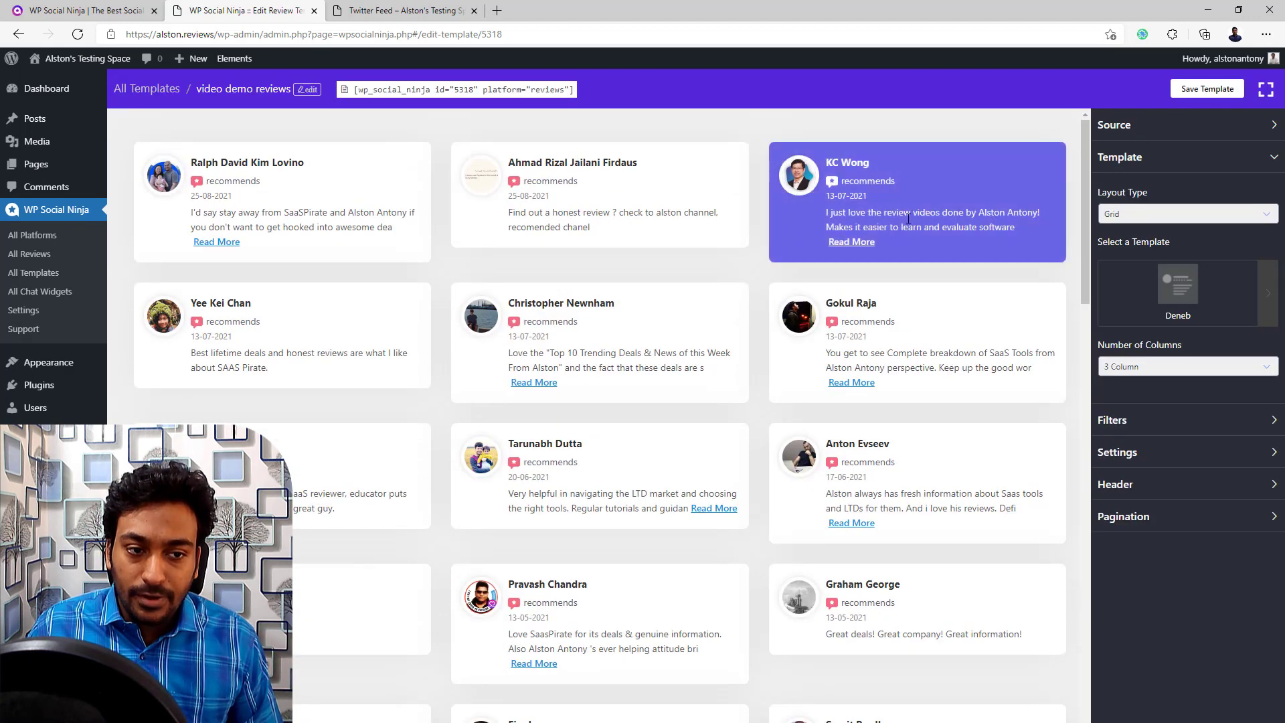
Apply the Spica template style while trying the Masonry layout, and set the layout type back to Grid.
left_click(1116, 215)
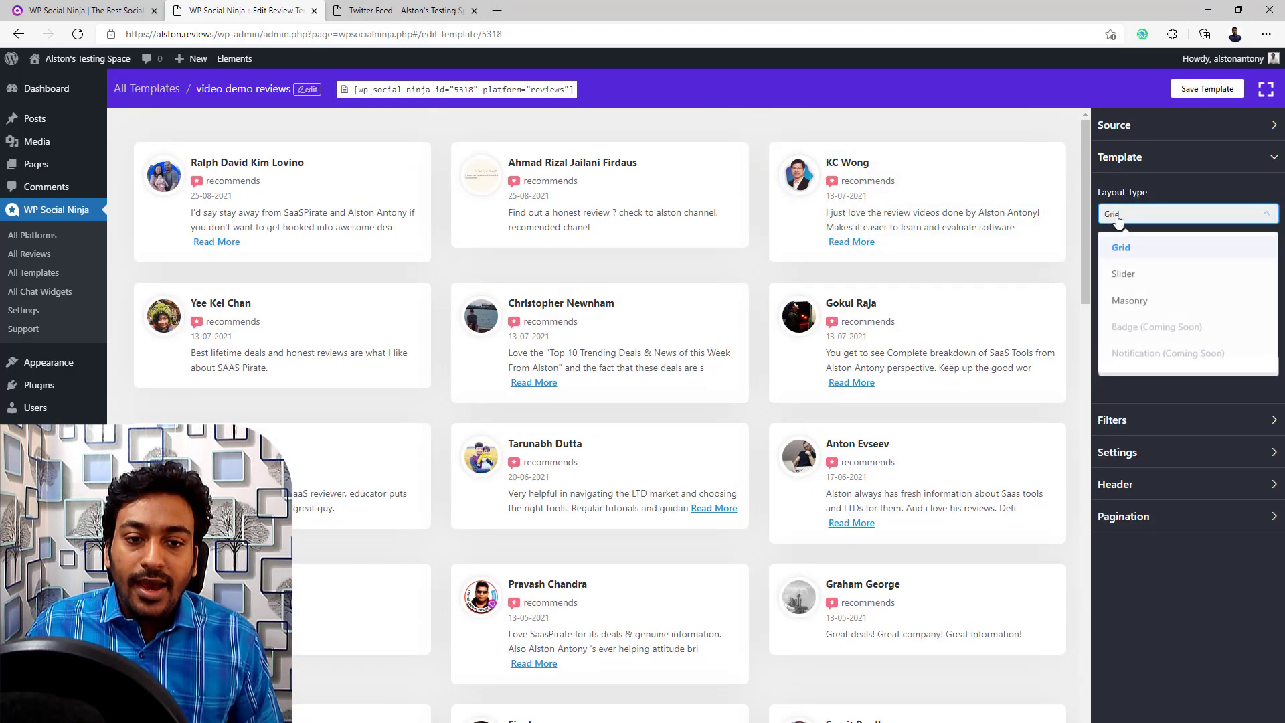
left_click(1116, 302)
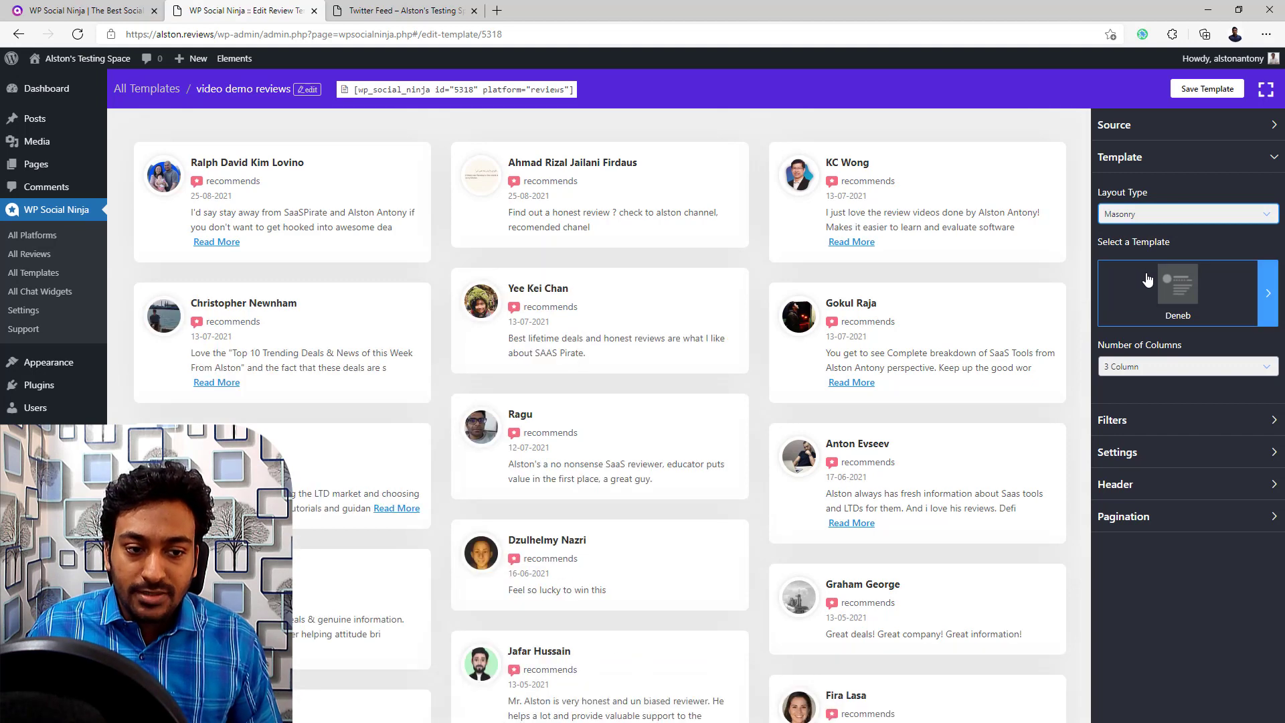
left_click(1269, 293)
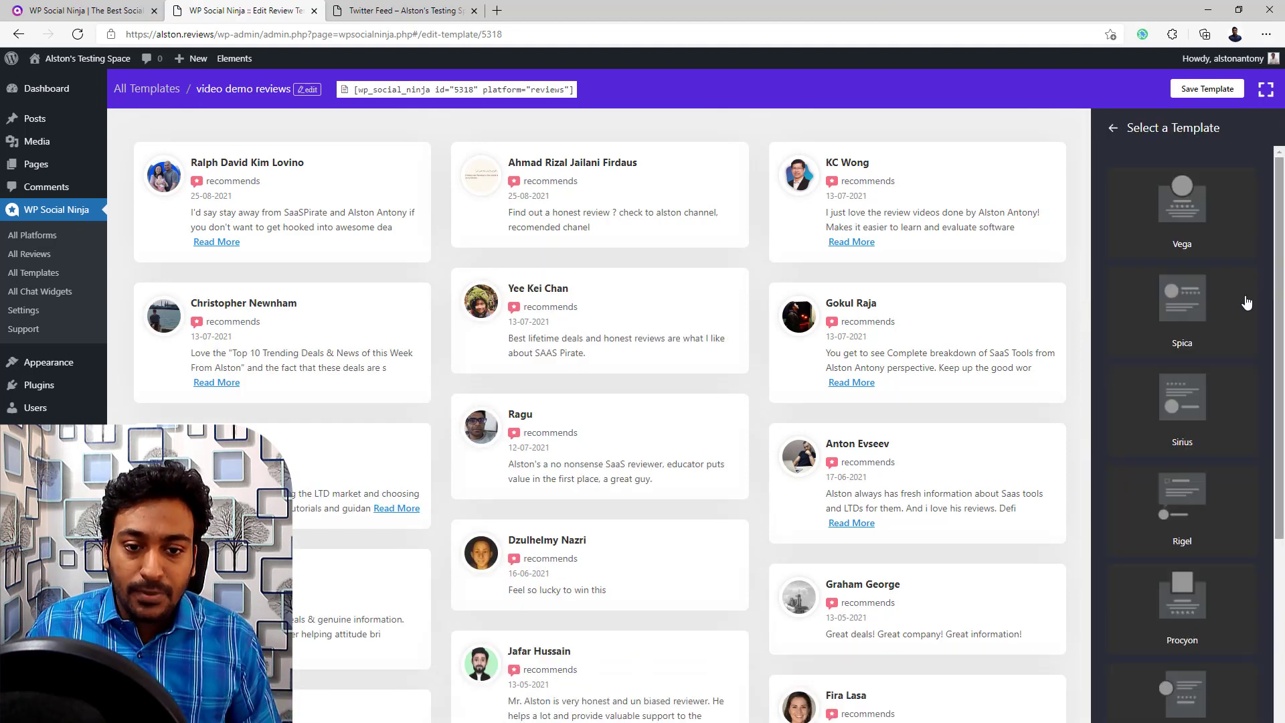
left_click(1167, 325)
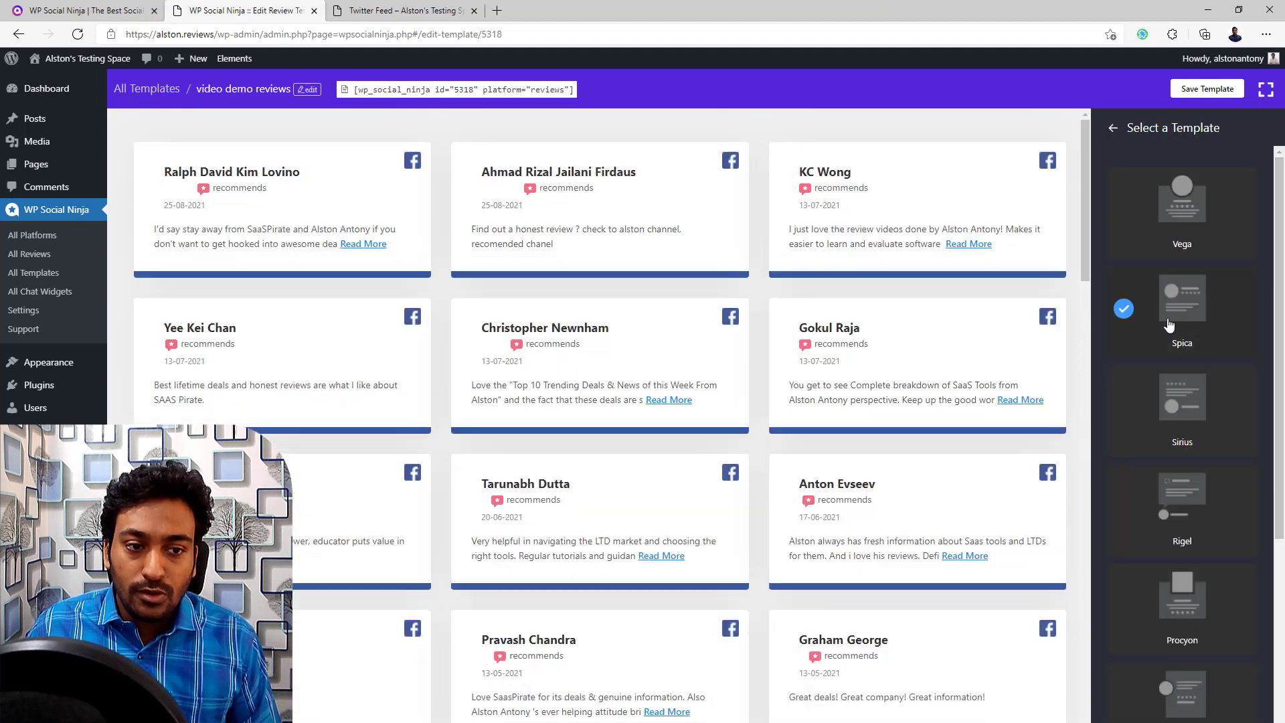
left_click(1112, 128)
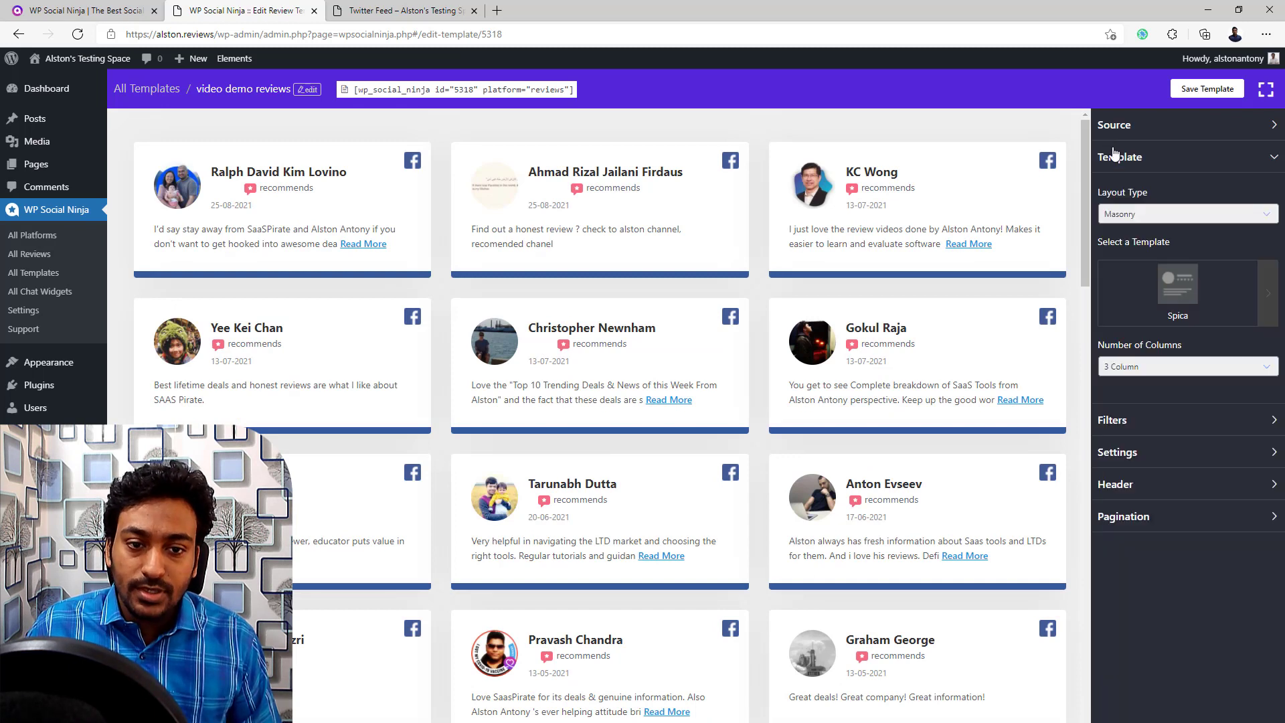
left_click(1109, 221)
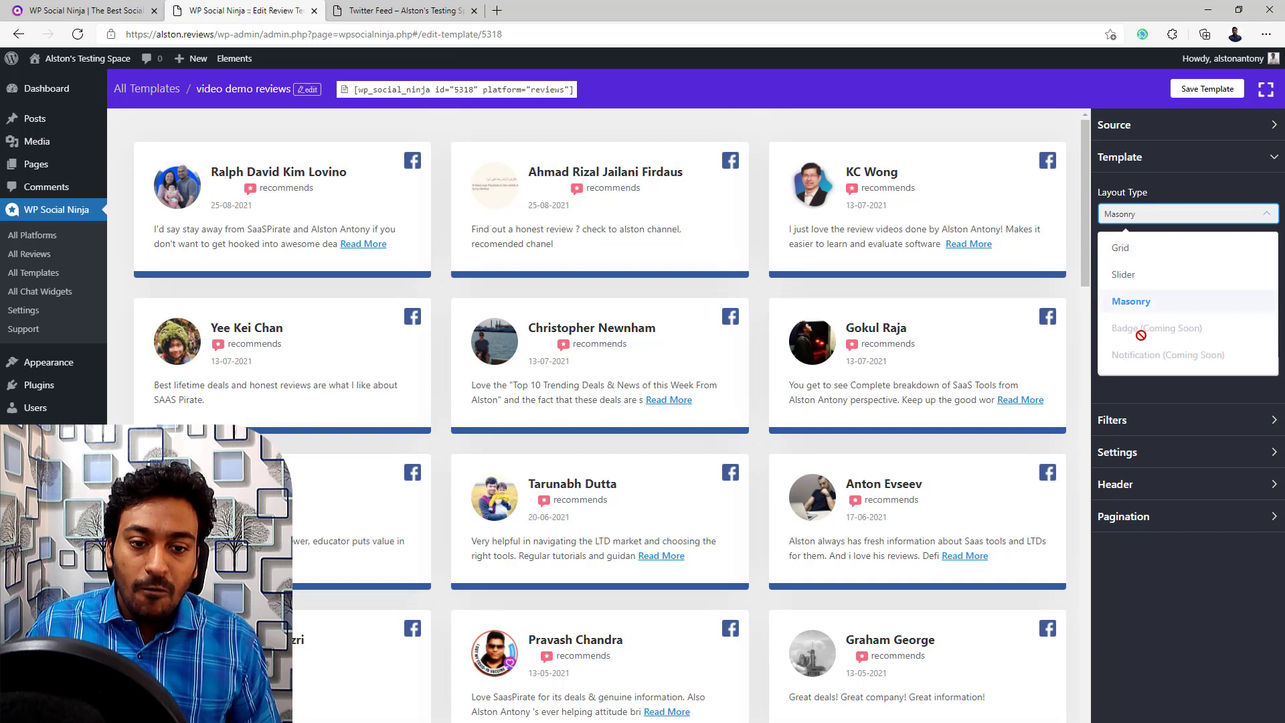
left_click(1128, 249)
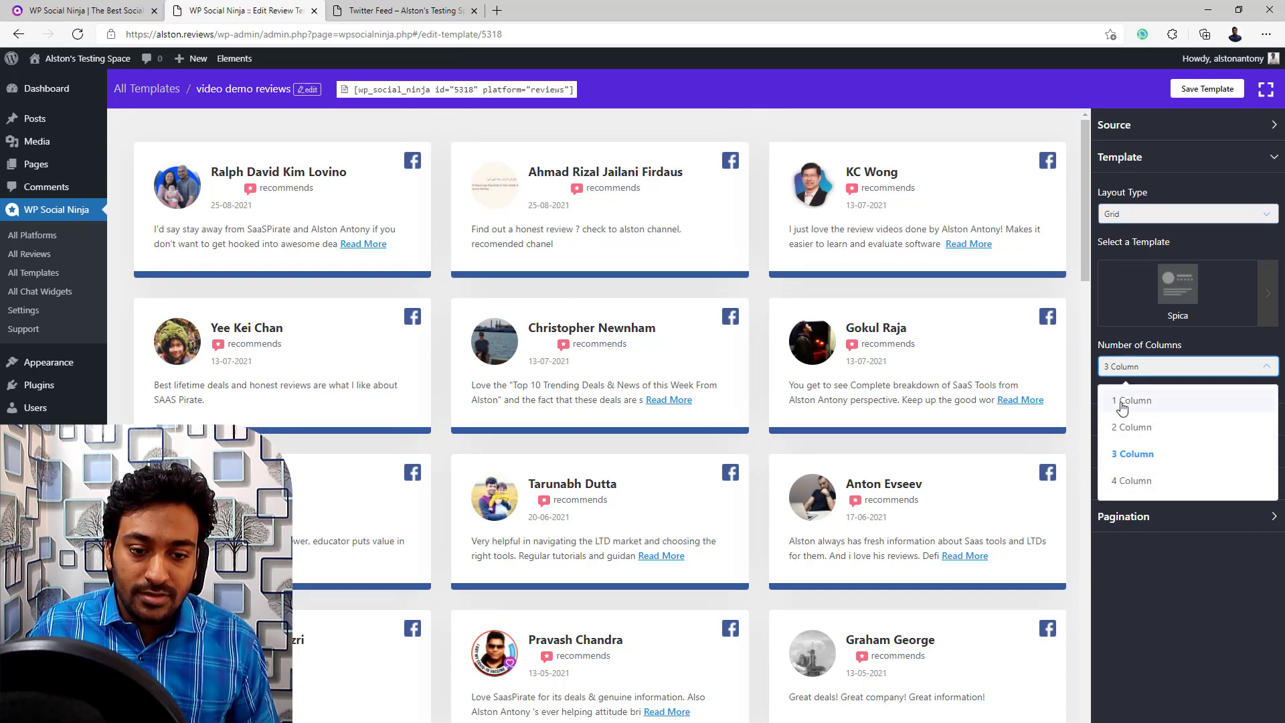
Try the review grid with 2 and 4 columns and return the number of columns to 3.
left_click(1133, 425)
left_click(1127, 374)
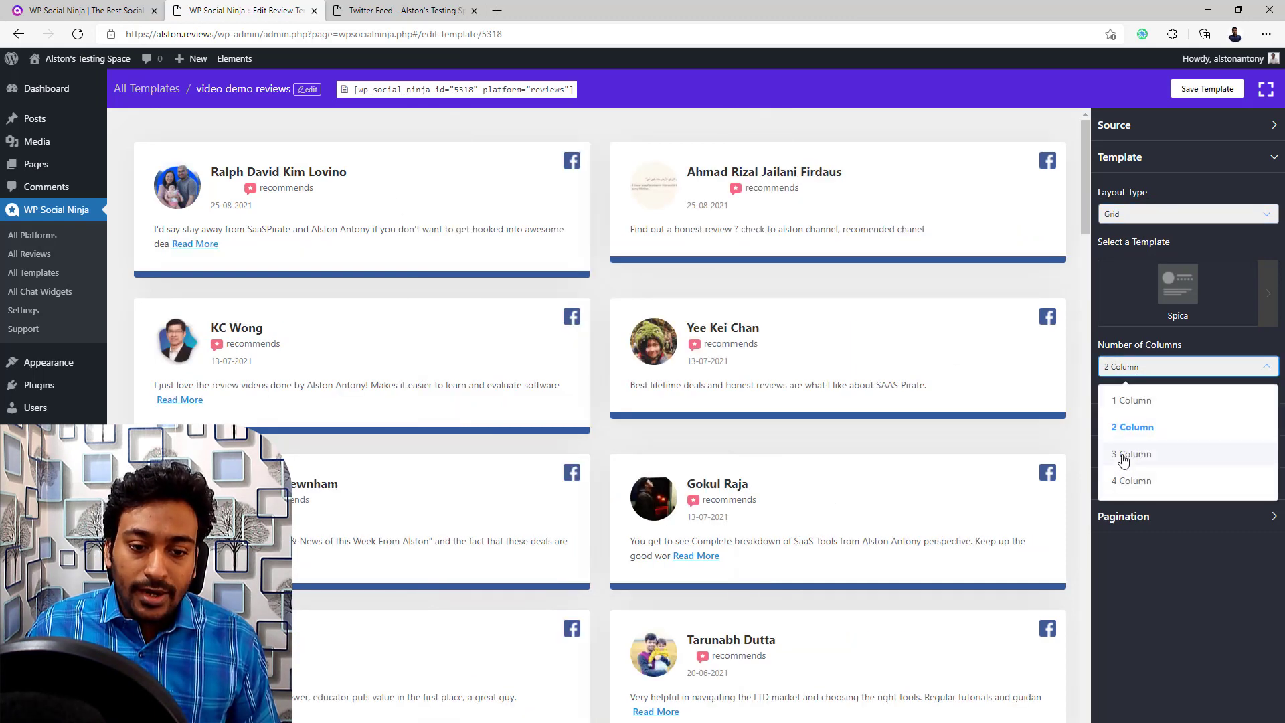
left_click(1131, 453)
left_click(1126, 369)
left_click(1129, 480)
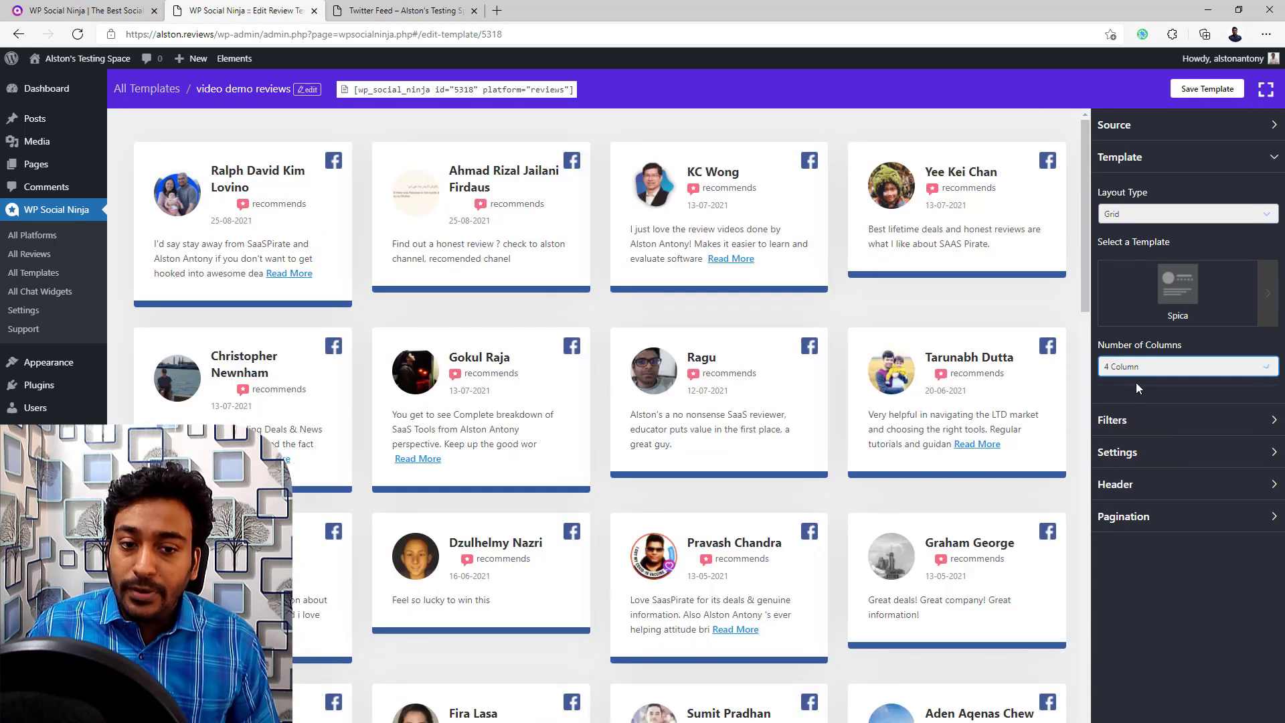
left_click(1133, 372)
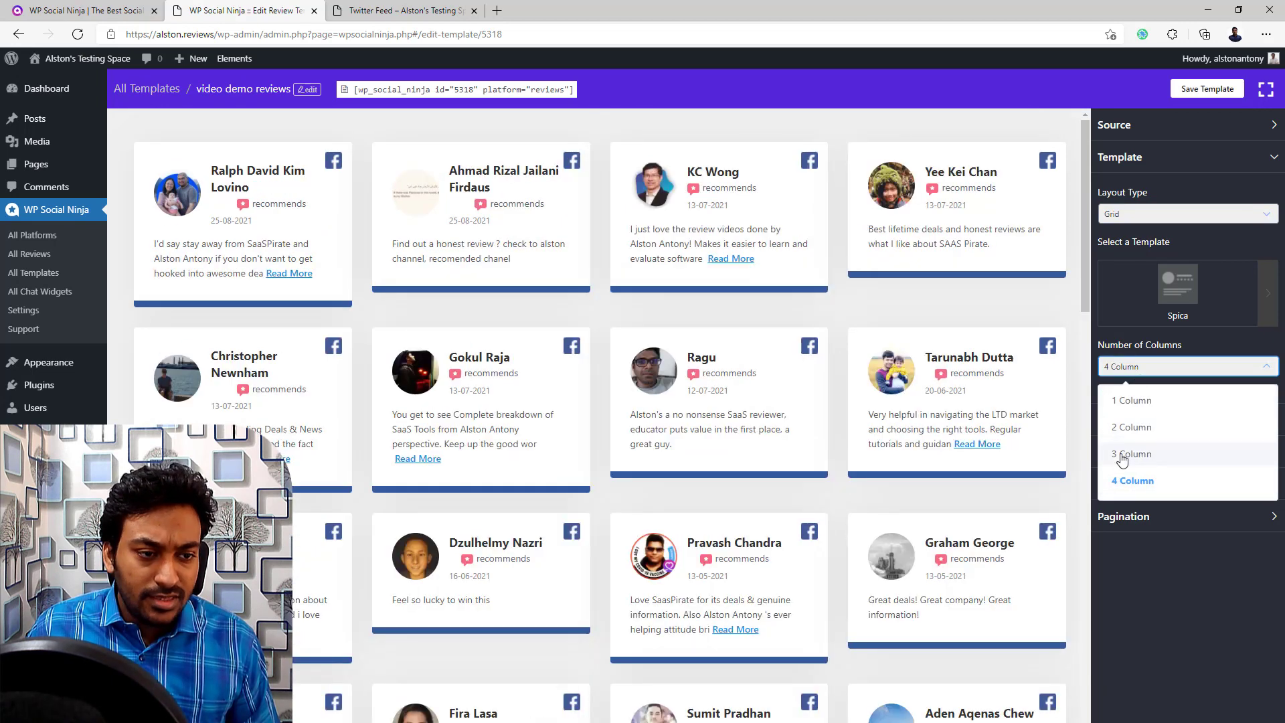
left_click(1122, 455)
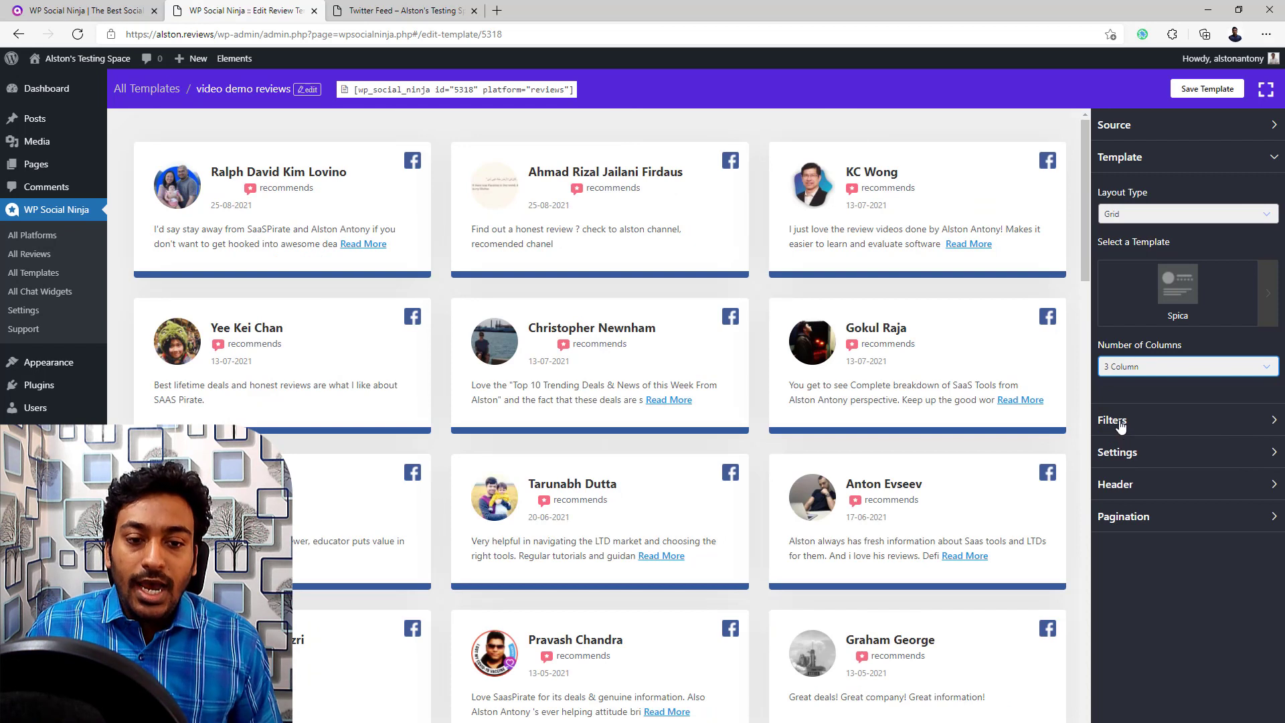
Check the minimum rating options in the review filters and set the review order to Random.
left_click(1120, 424)
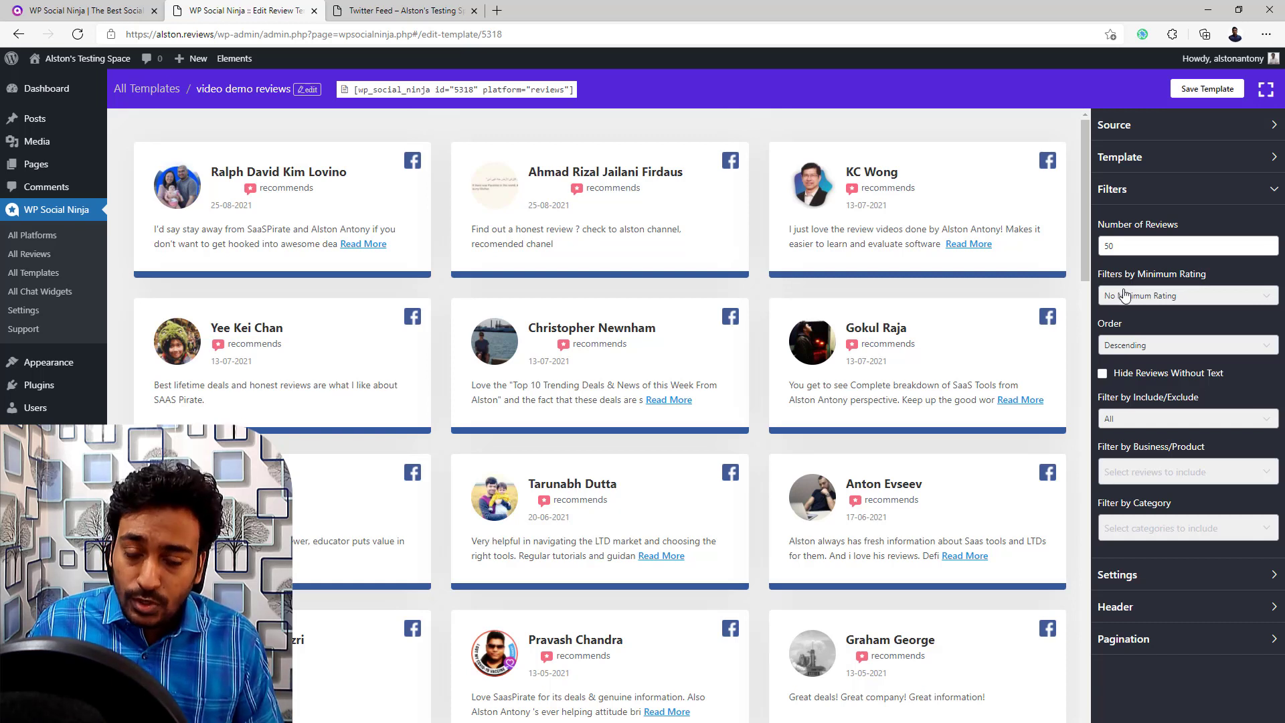
left_click(1124, 303)
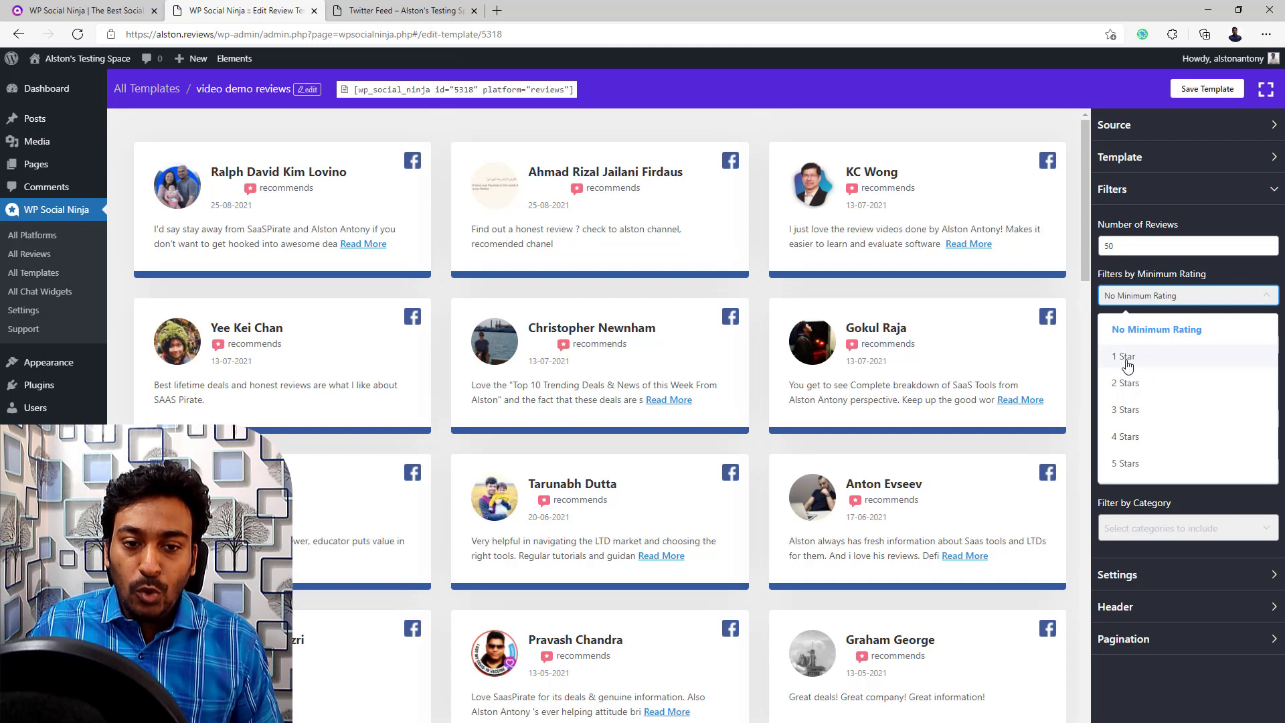
left_click(1116, 248)
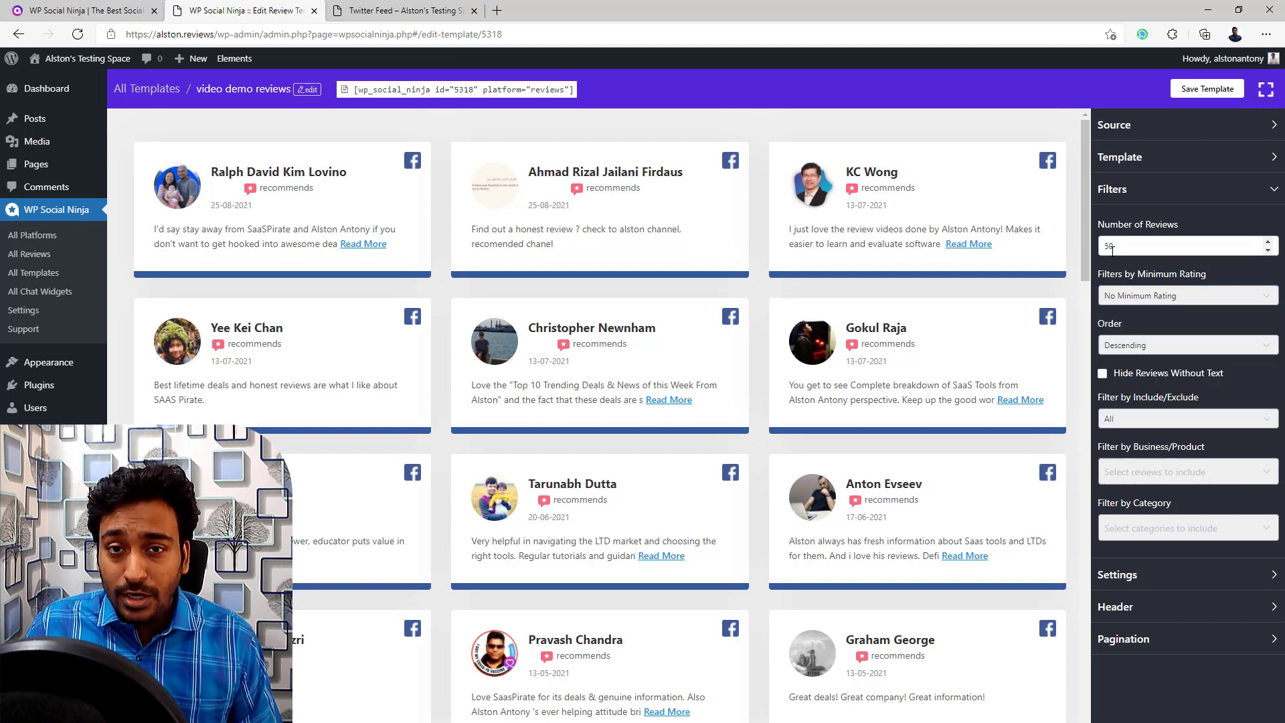
left_click(1119, 348)
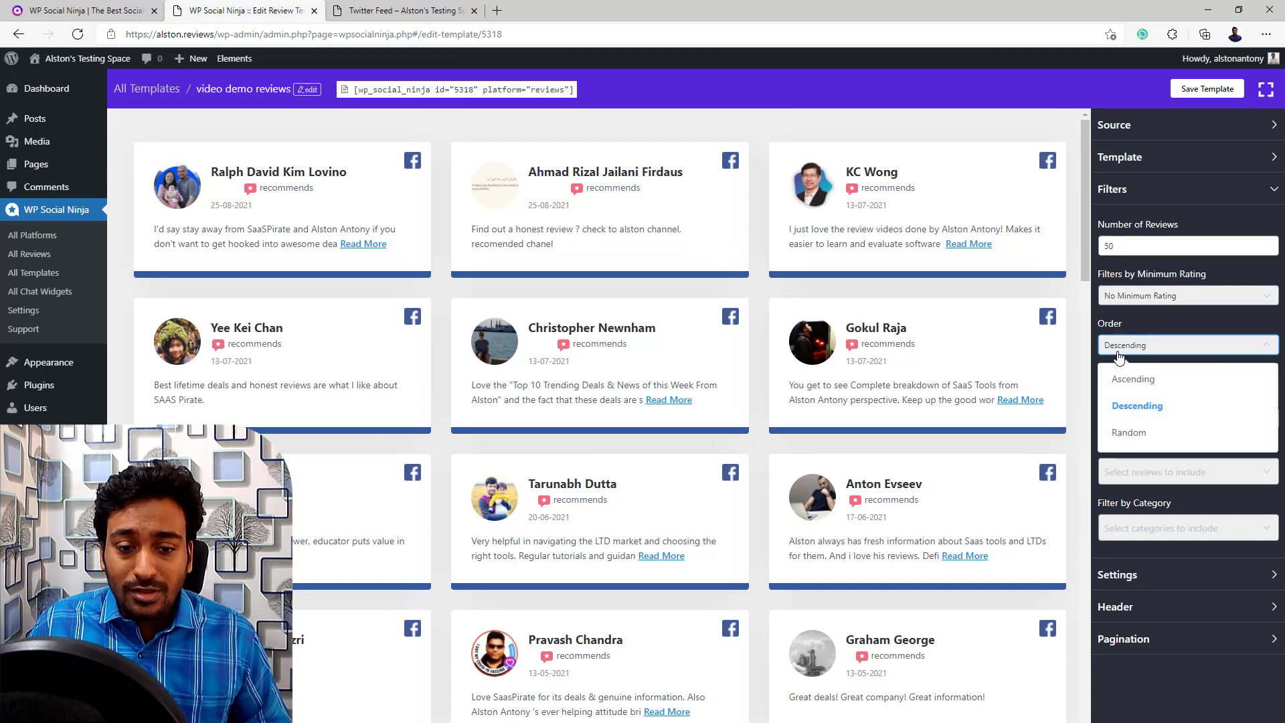
left_click(1123, 434)
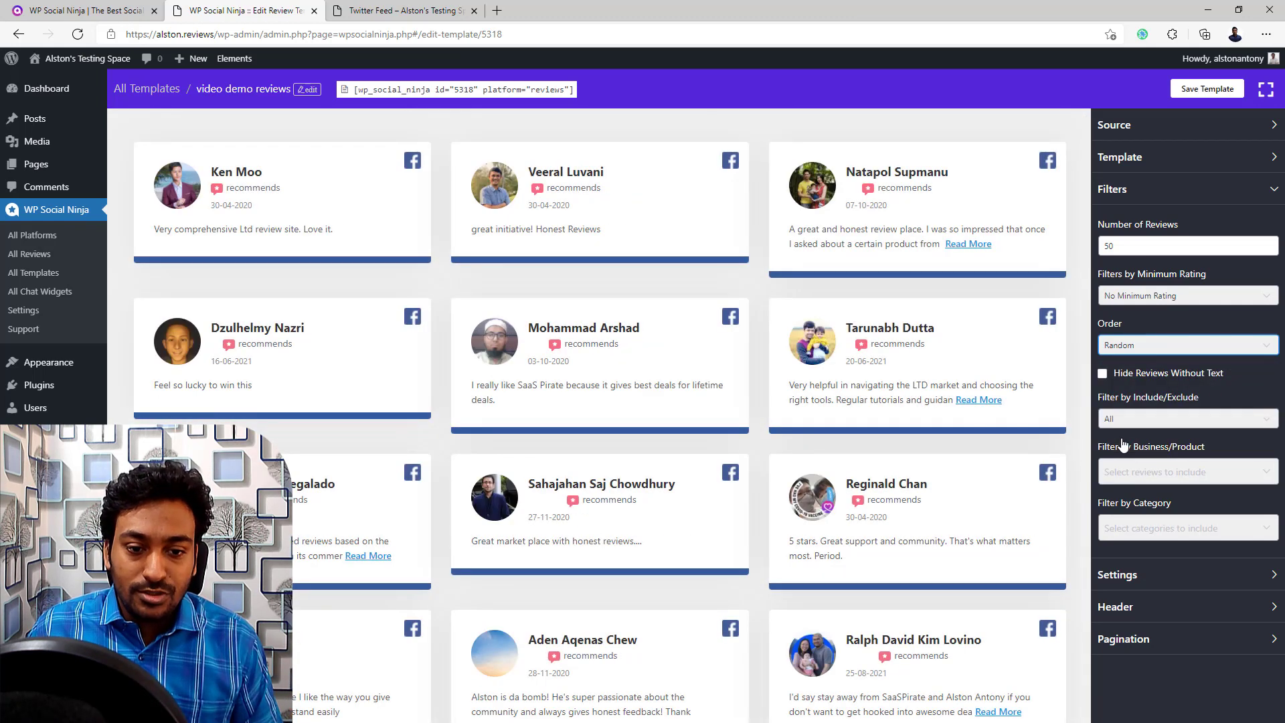
Hide reviews without text in the review filters and check the options for filtering by business/product and category.
left_click(1146, 375)
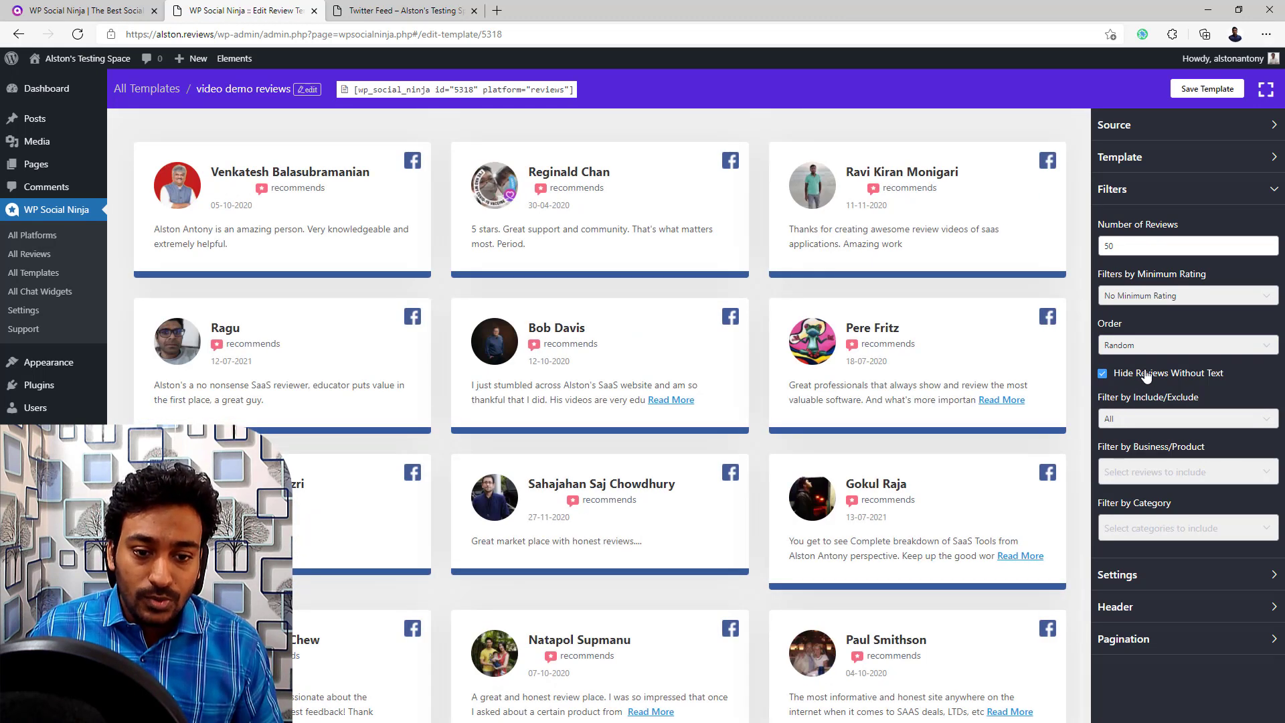
left_click(1129, 473)
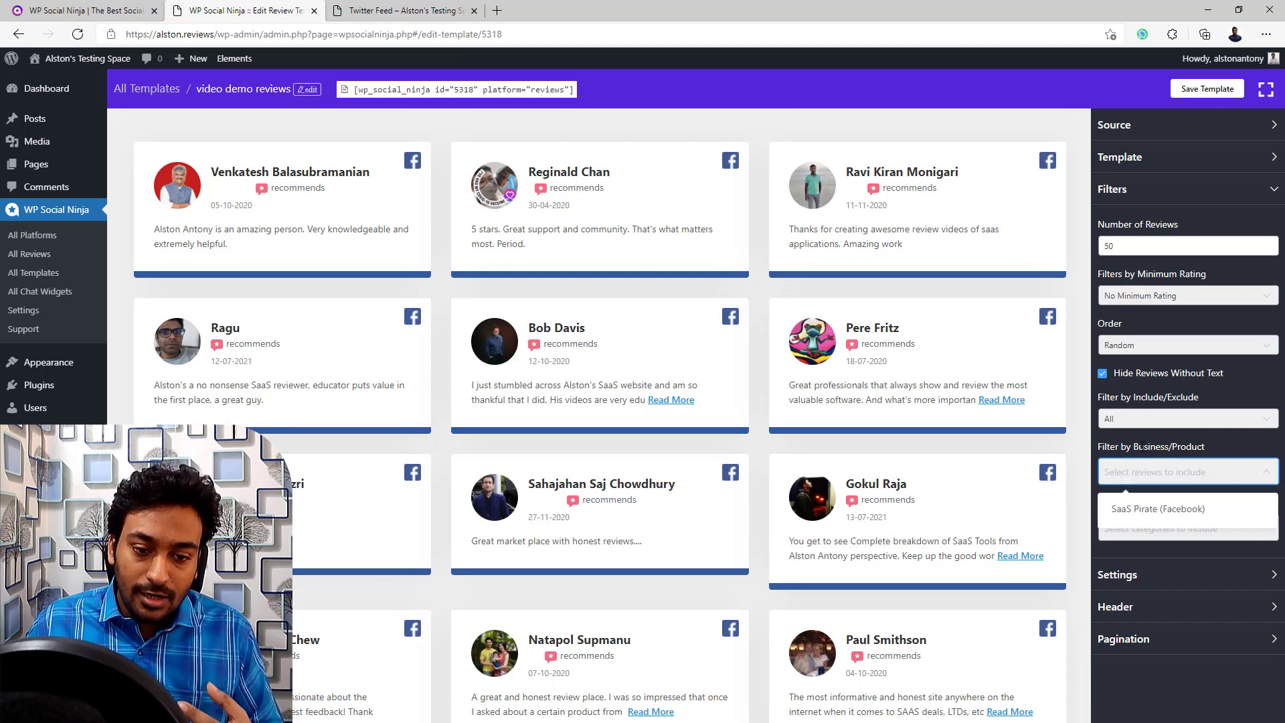
left_click(1146, 473)
left_click(1138, 538)
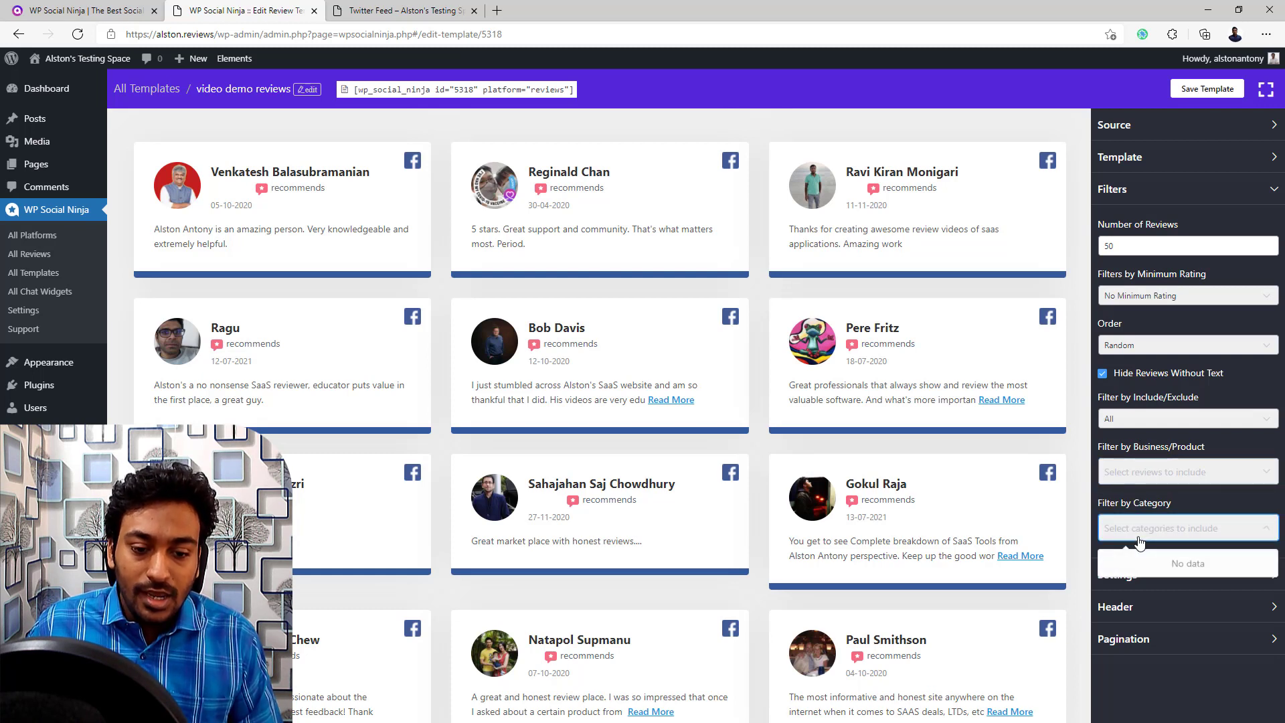
left_click(1137, 534)
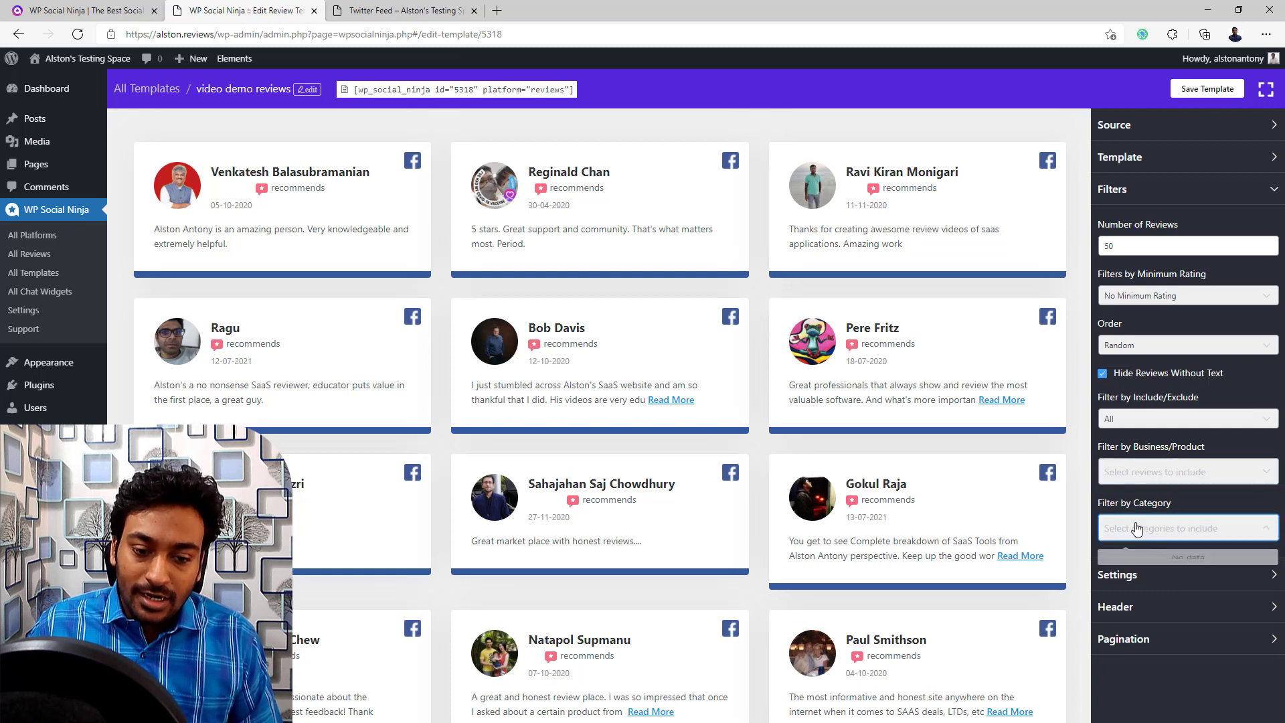
Try hiding the reviewer name and platform icon, turn both back on, and set the date format to F j, Y.
left_click(1135, 580)
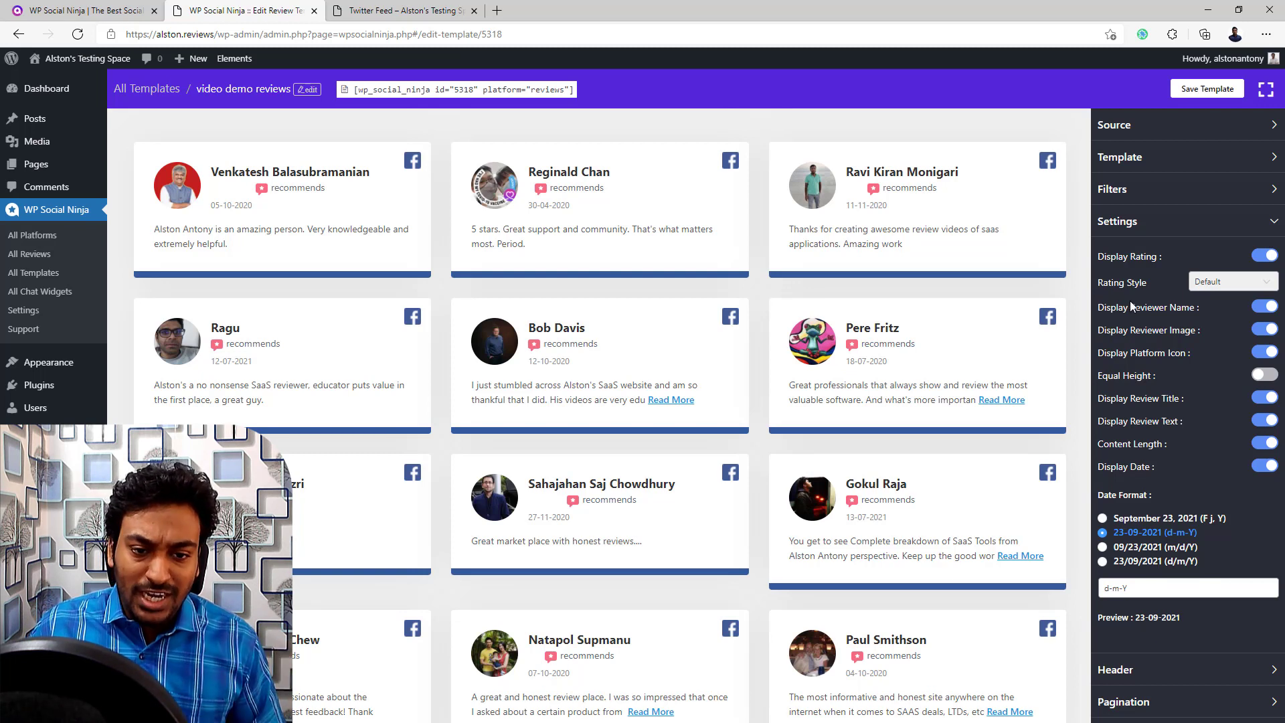
left_click(1263, 309)
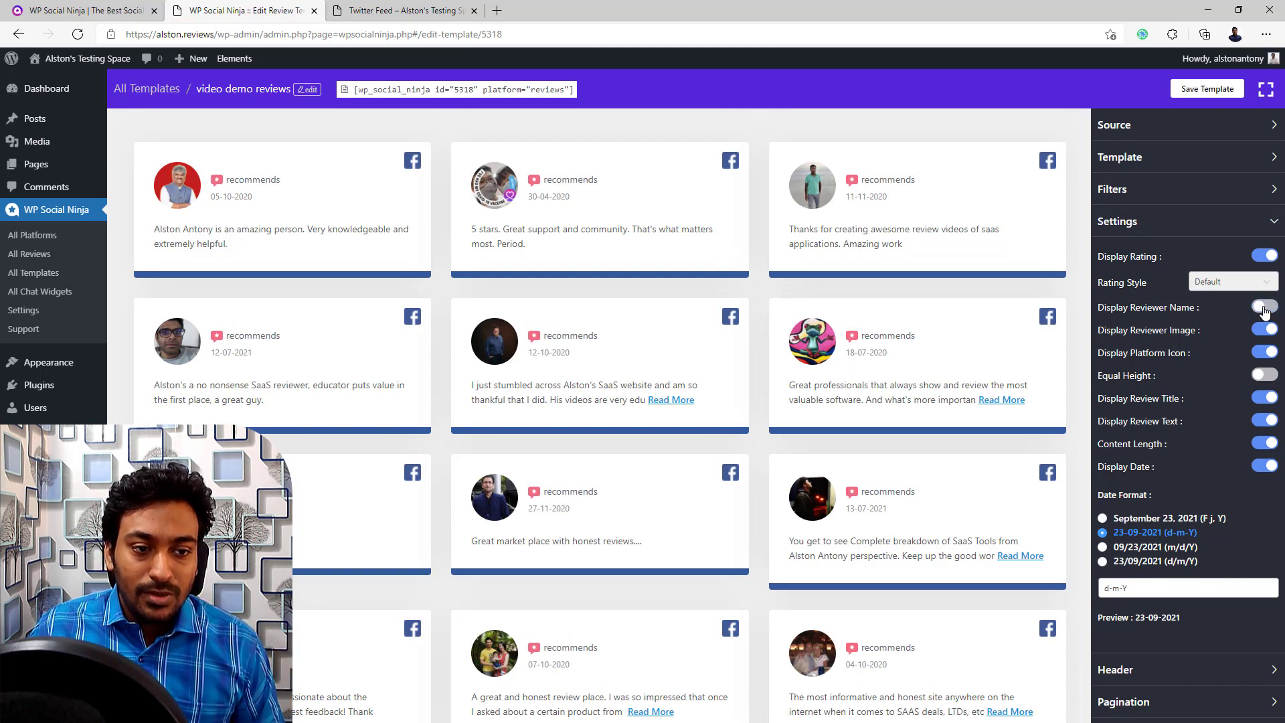
left_click(1263, 309)
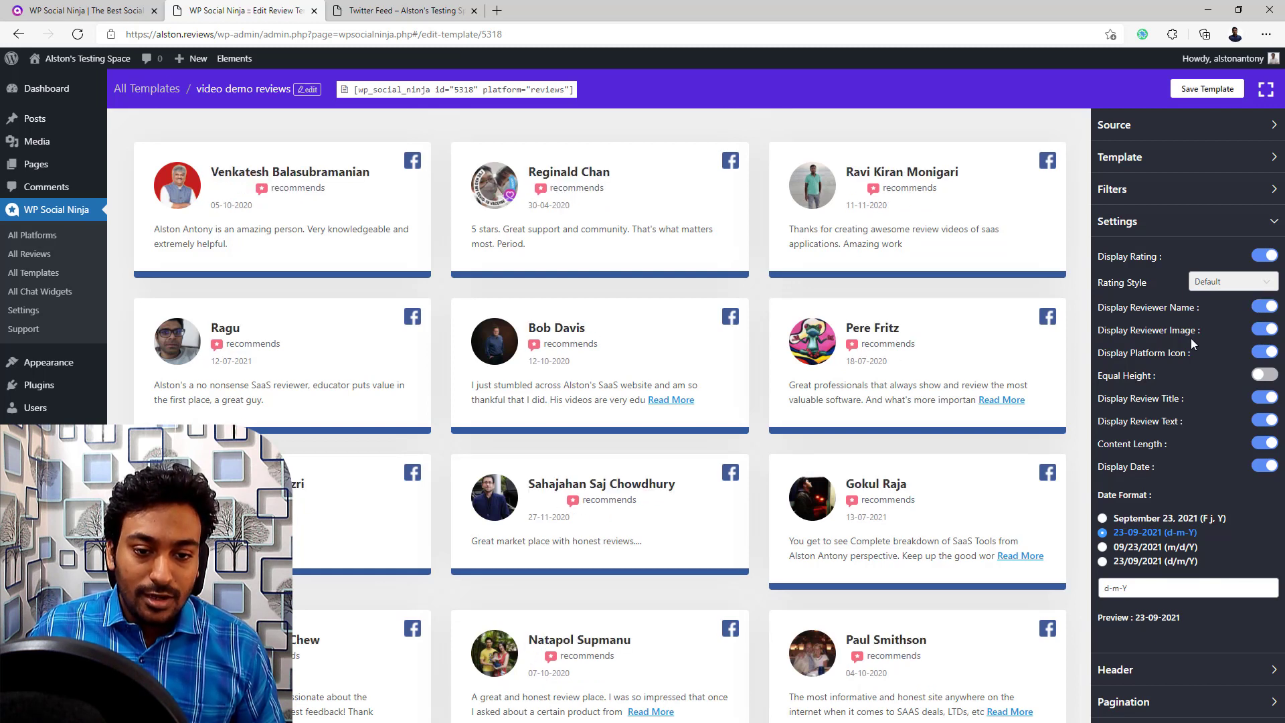
left_click(1263, 352)
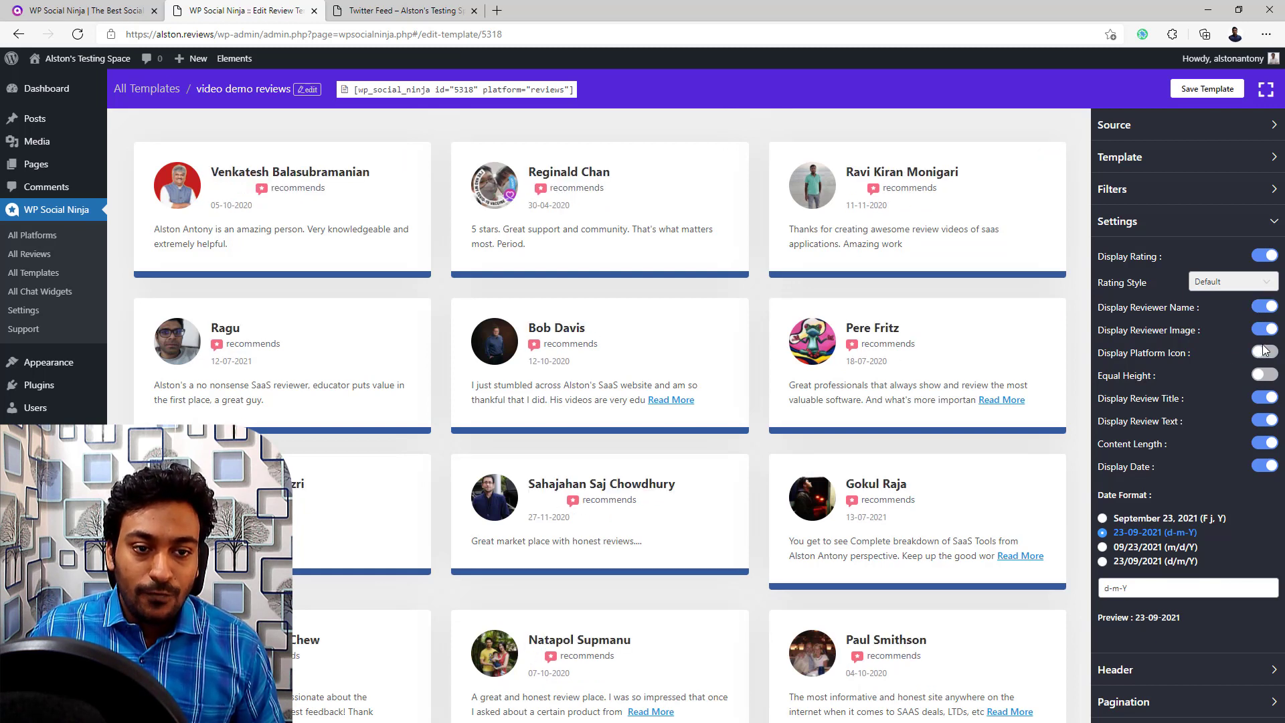
left_click(1261, 353)
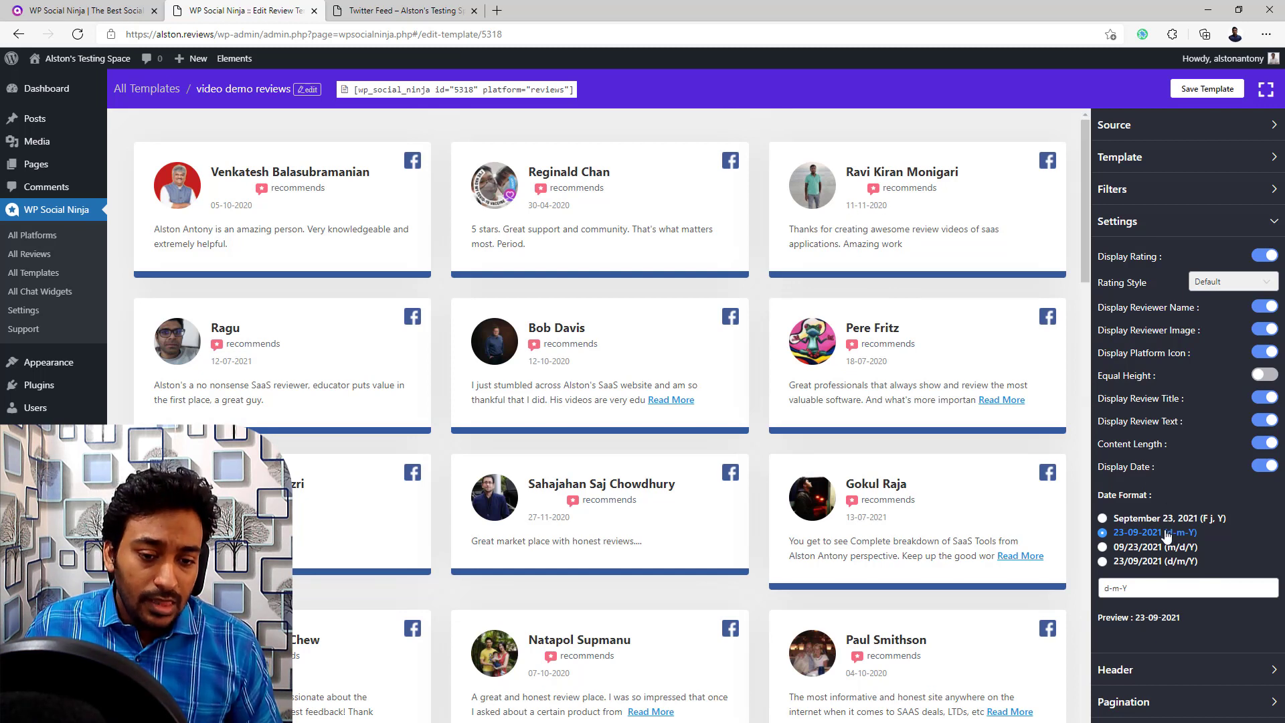
left_click(1134, 519)
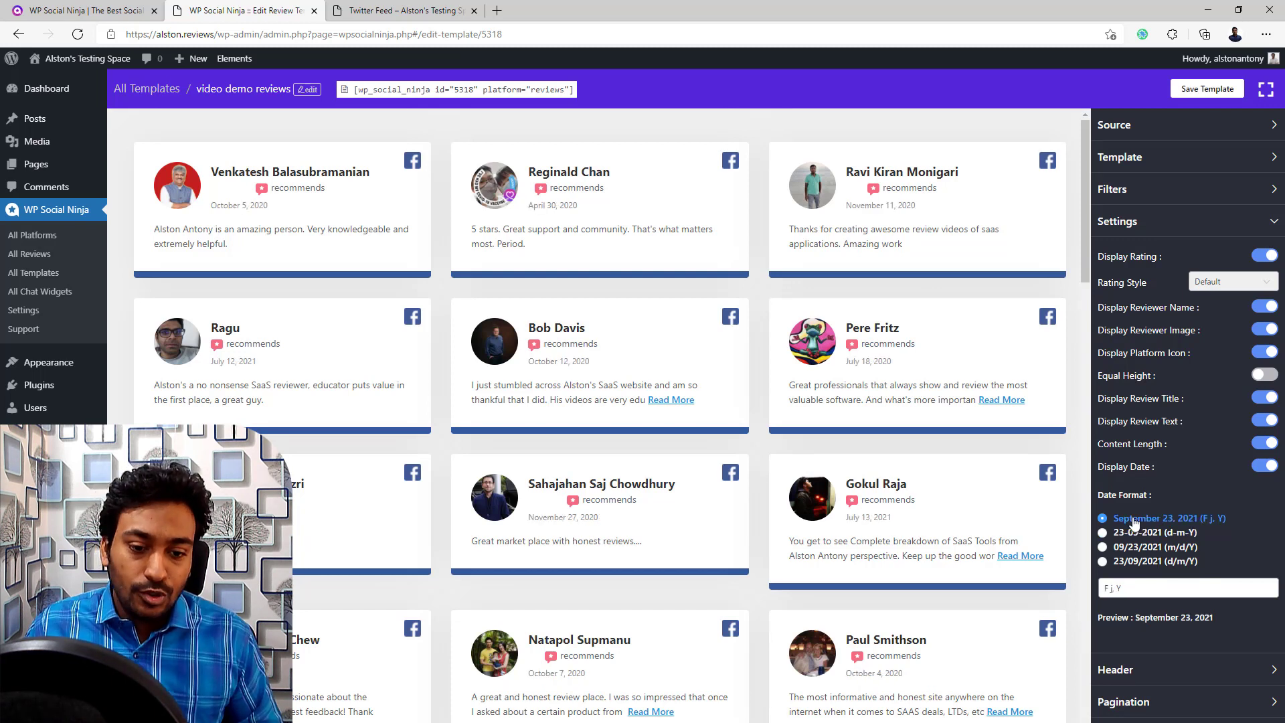
Display the header above the reviews and try it without the Write a Review button, keeping that button enabled.
scroll(1130, 590, "down", 1)
left_click(1130, 585)
scroll(1134, 483, "up", 1)
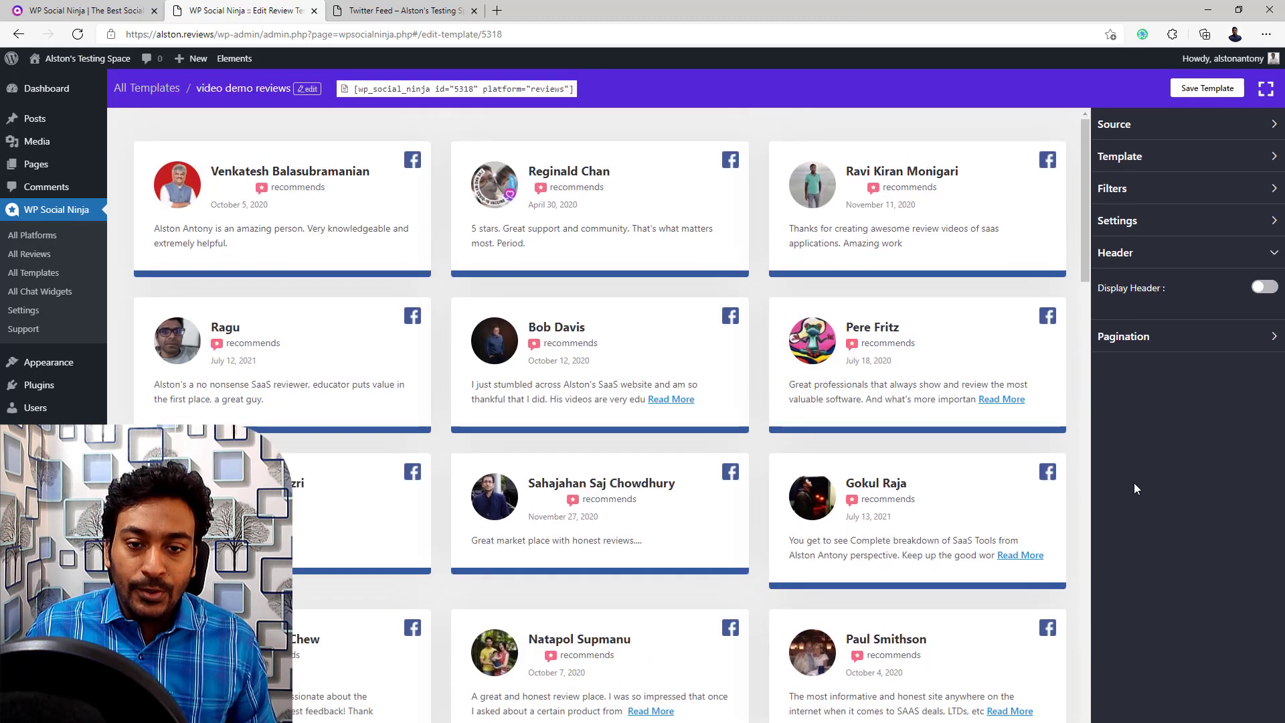
left_click(1265, 293)
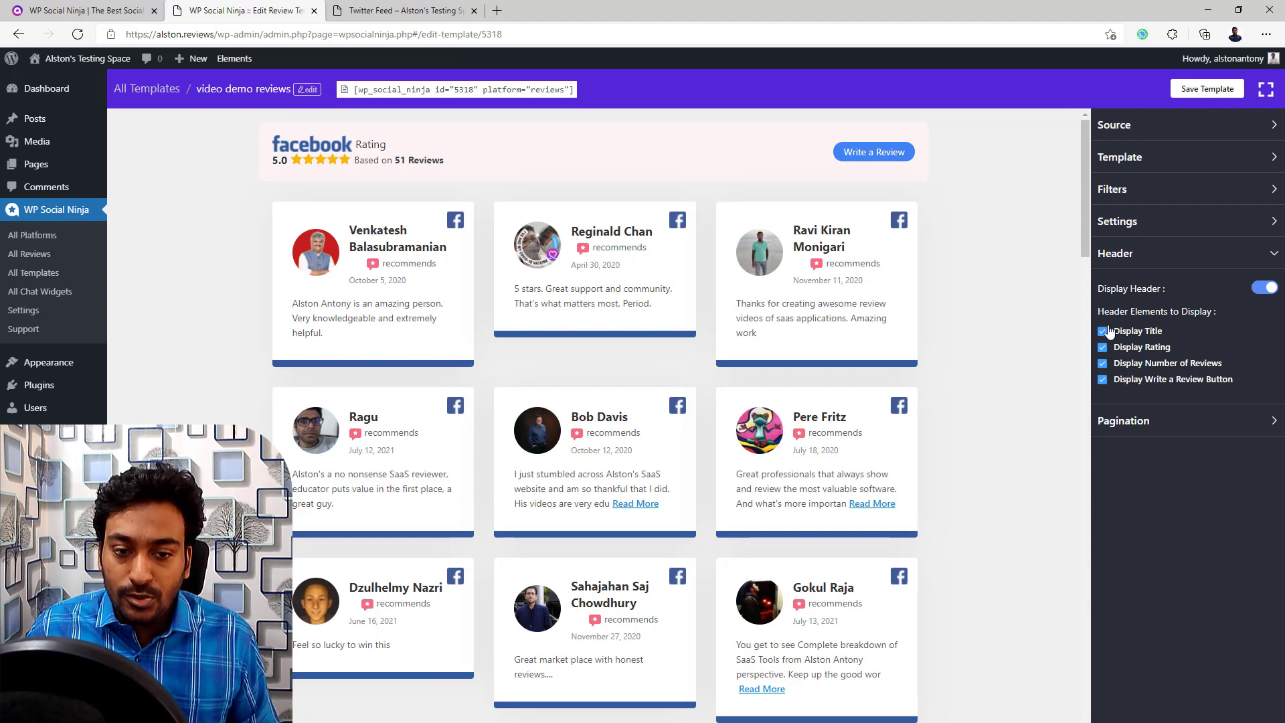
left_click(1101, 380)
left_click(1101, 381)
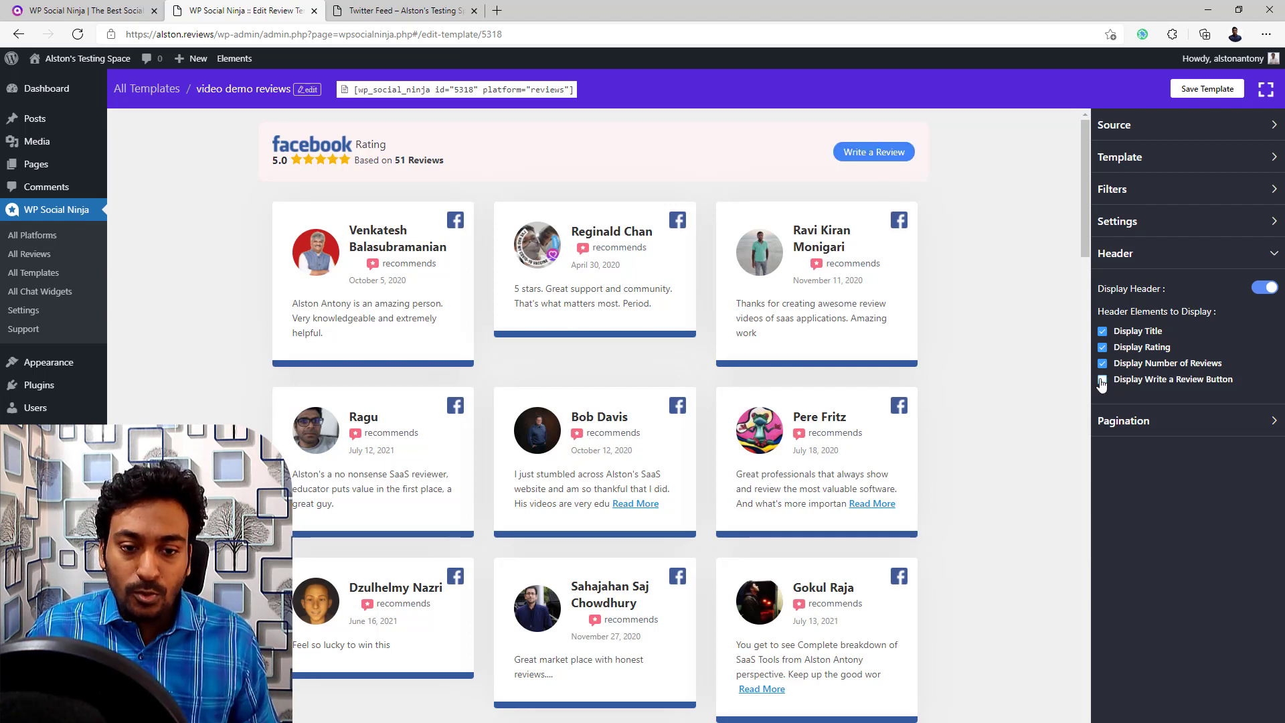
Set the pagination type of the reviews template to Load More and save the template.
left_click(1120, 421)
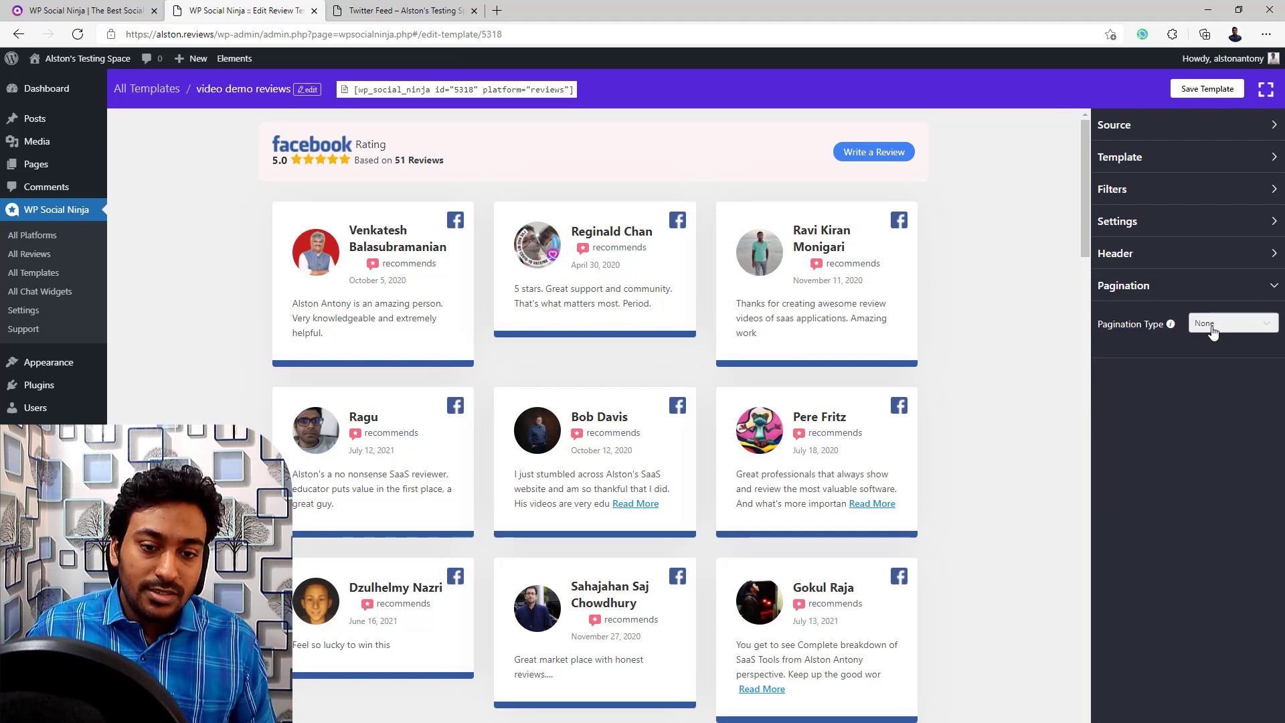
left_click(1212, 325)
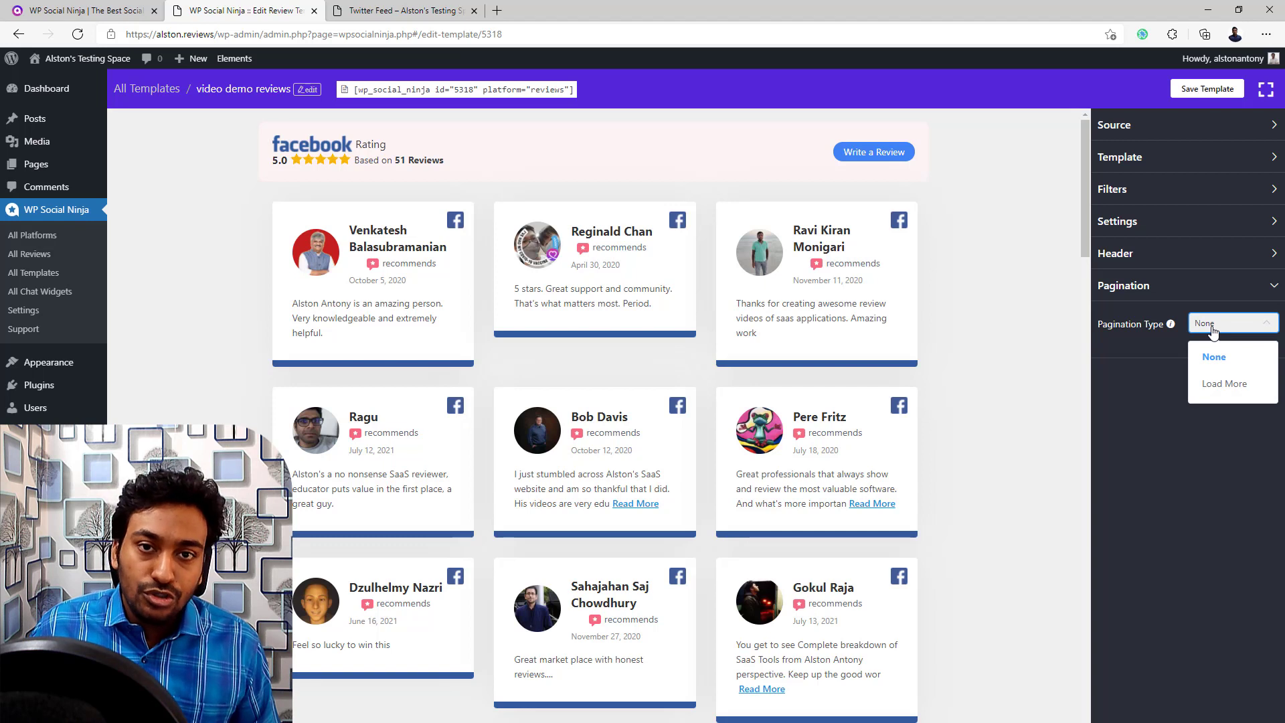
left_click(1207, 392)
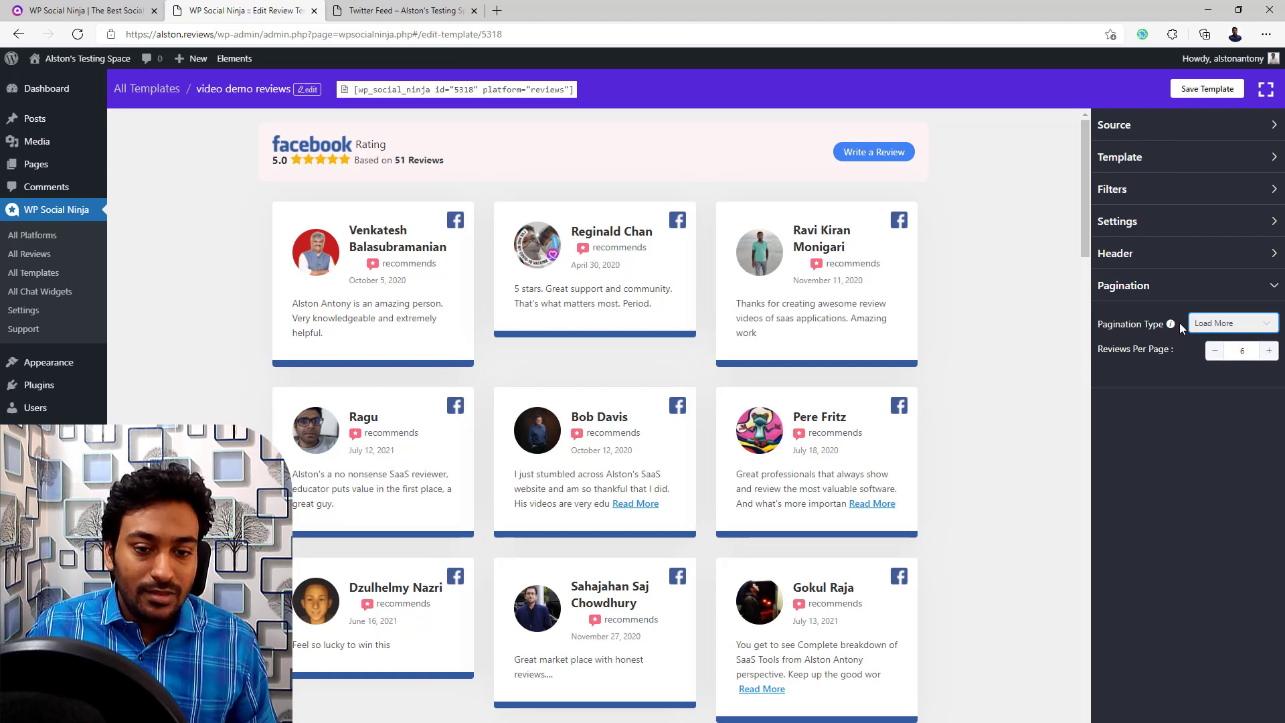
left_click(1199, 94)
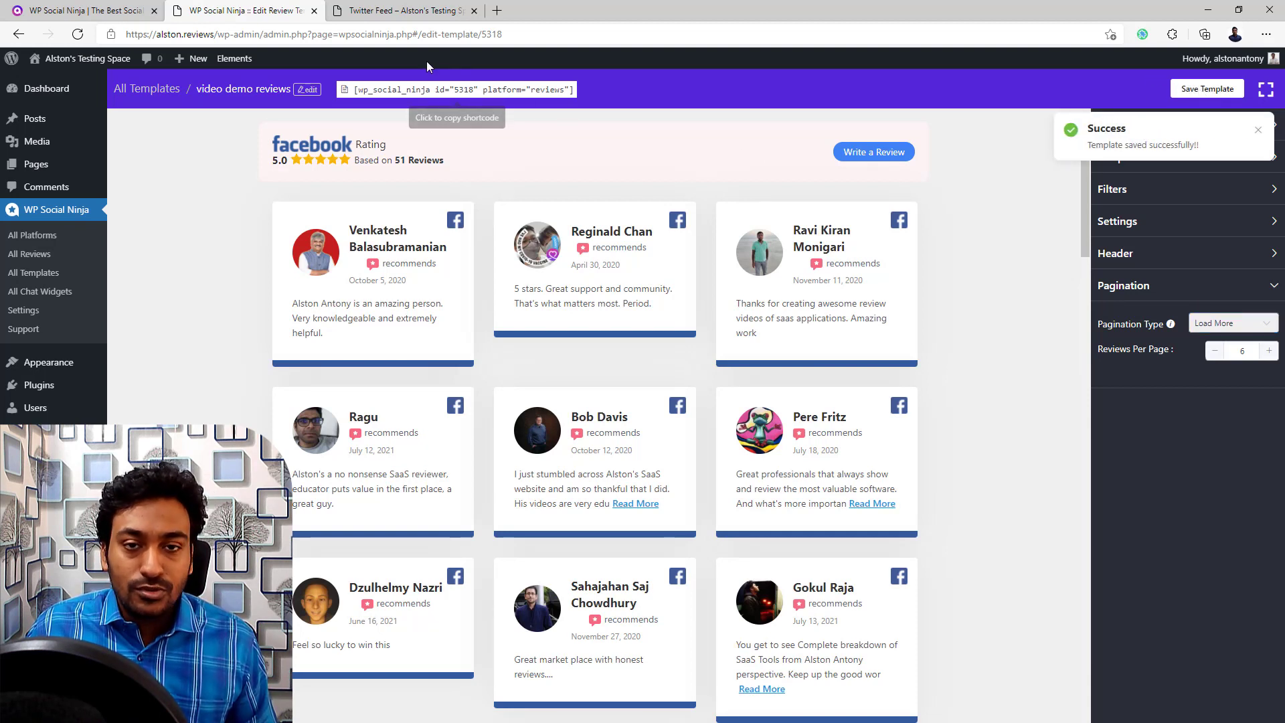
Add a Shortcode block to the new Reviews post containing [wp_social_ninja id="5318" platform="reviews"].
left_click(402, 10)
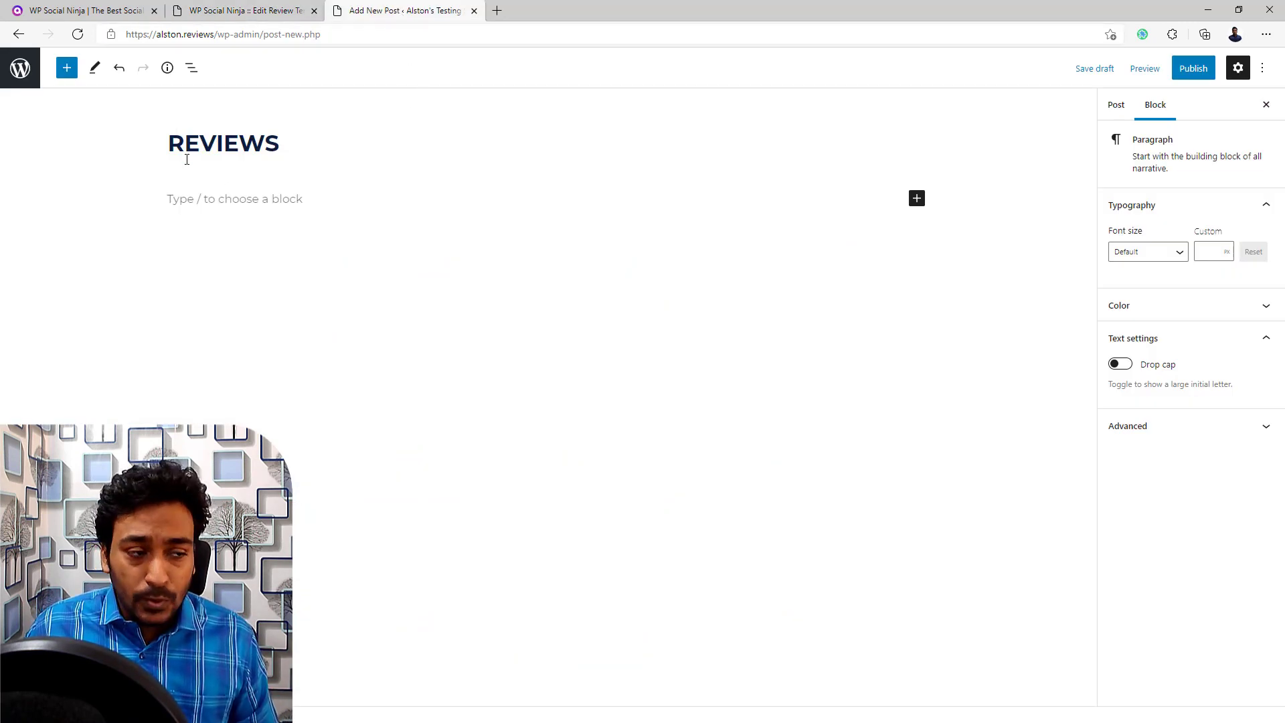
left_click(67, 68)
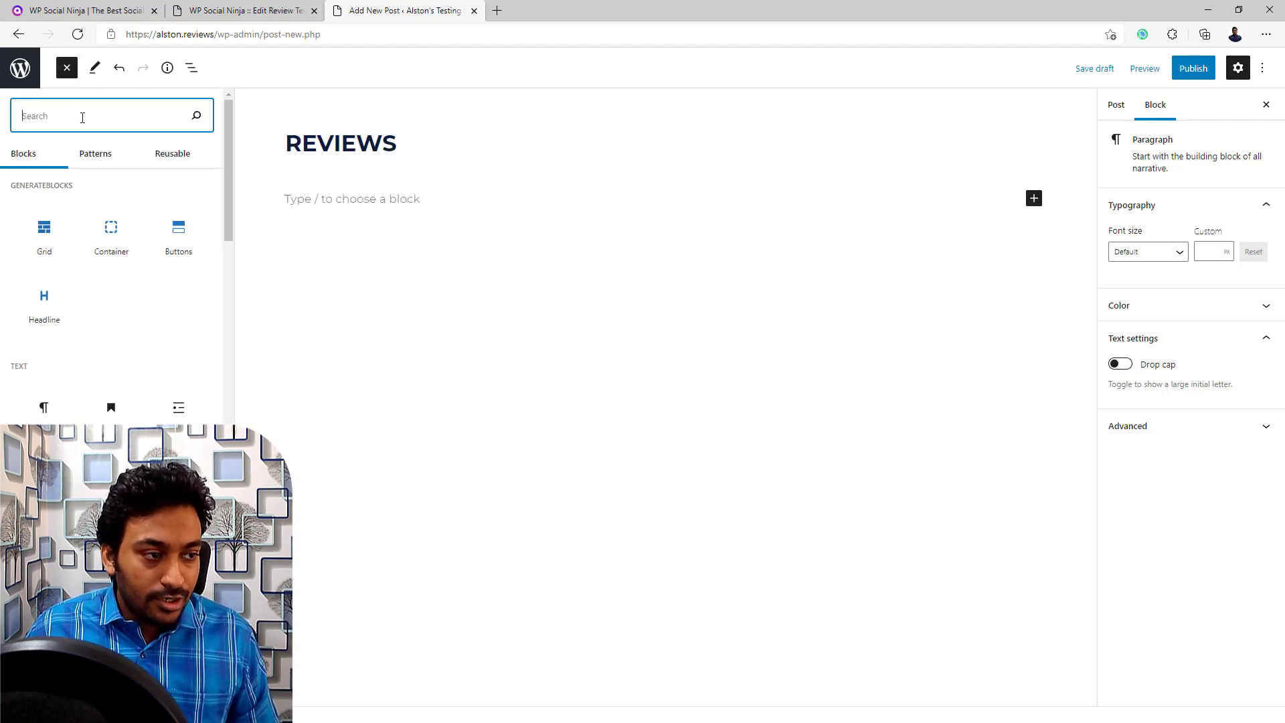
type("sh")
left_click(44, 203)
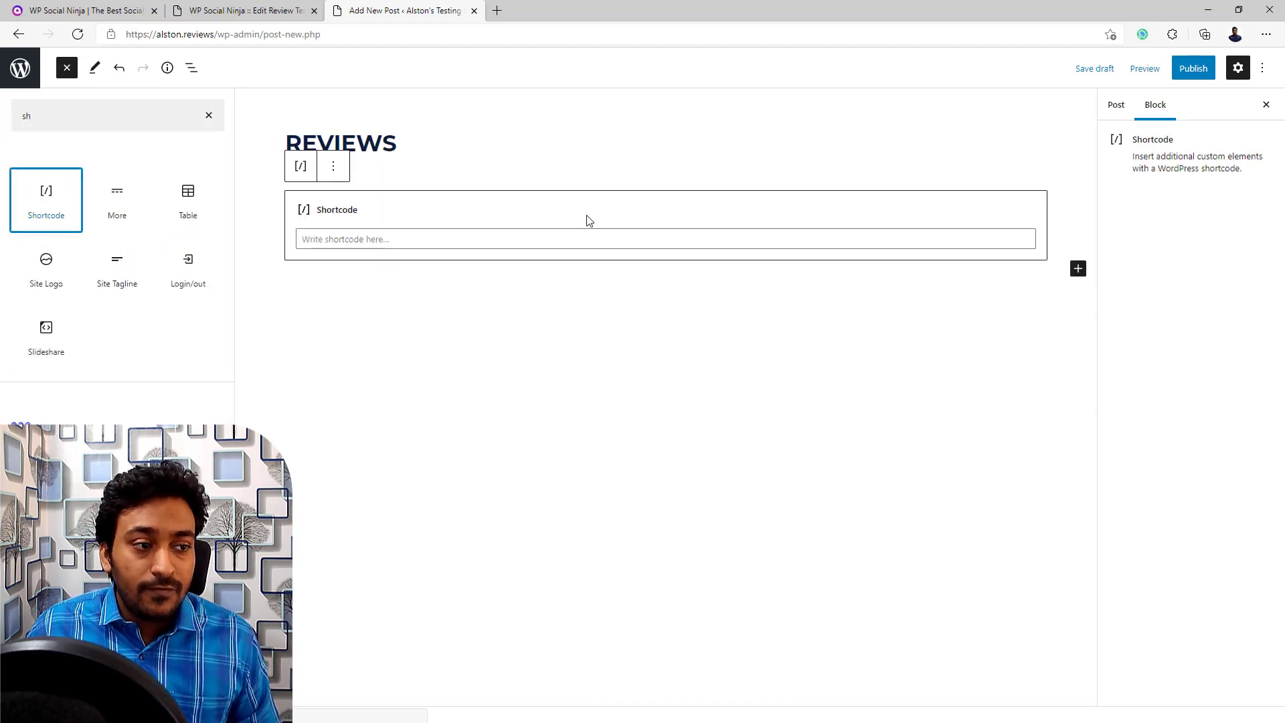
left_click(546, 237)
type("[wp_social_ninja id=\"5318\" platform=\"reviews\"]")
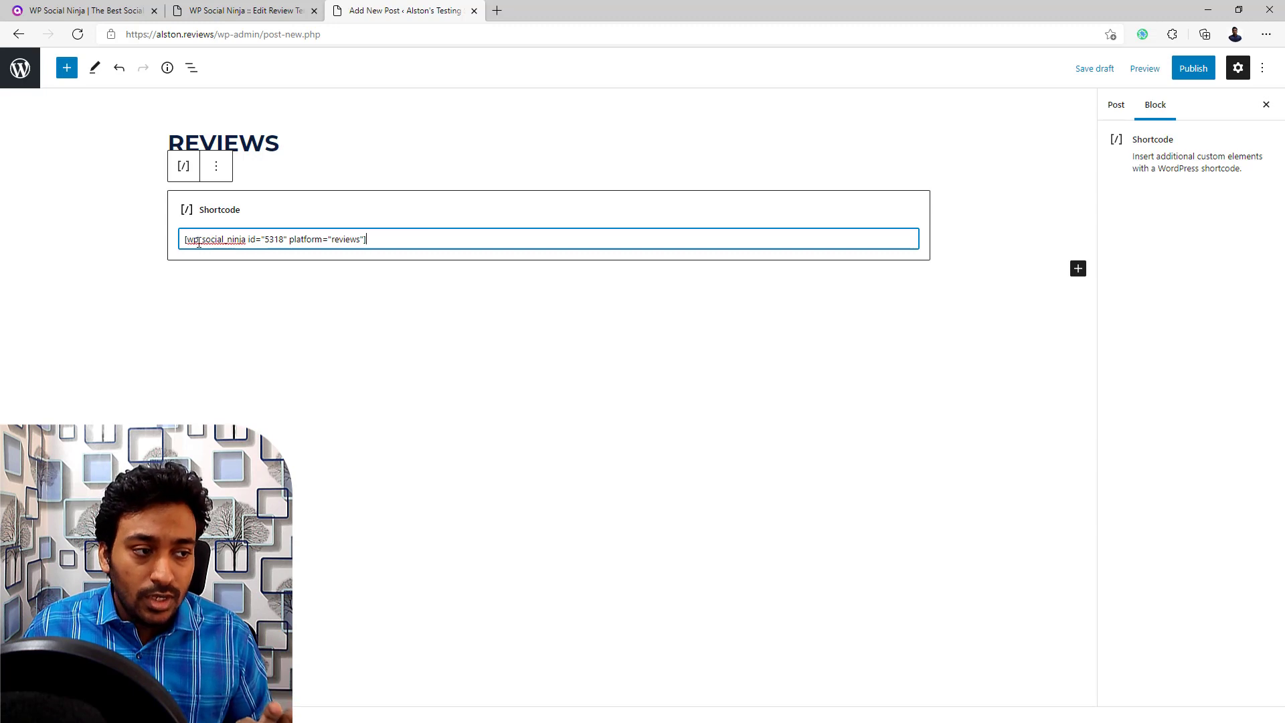
Publish the Reviews post and look through the embedded review grid on the live page.
left_click(1193, 68)
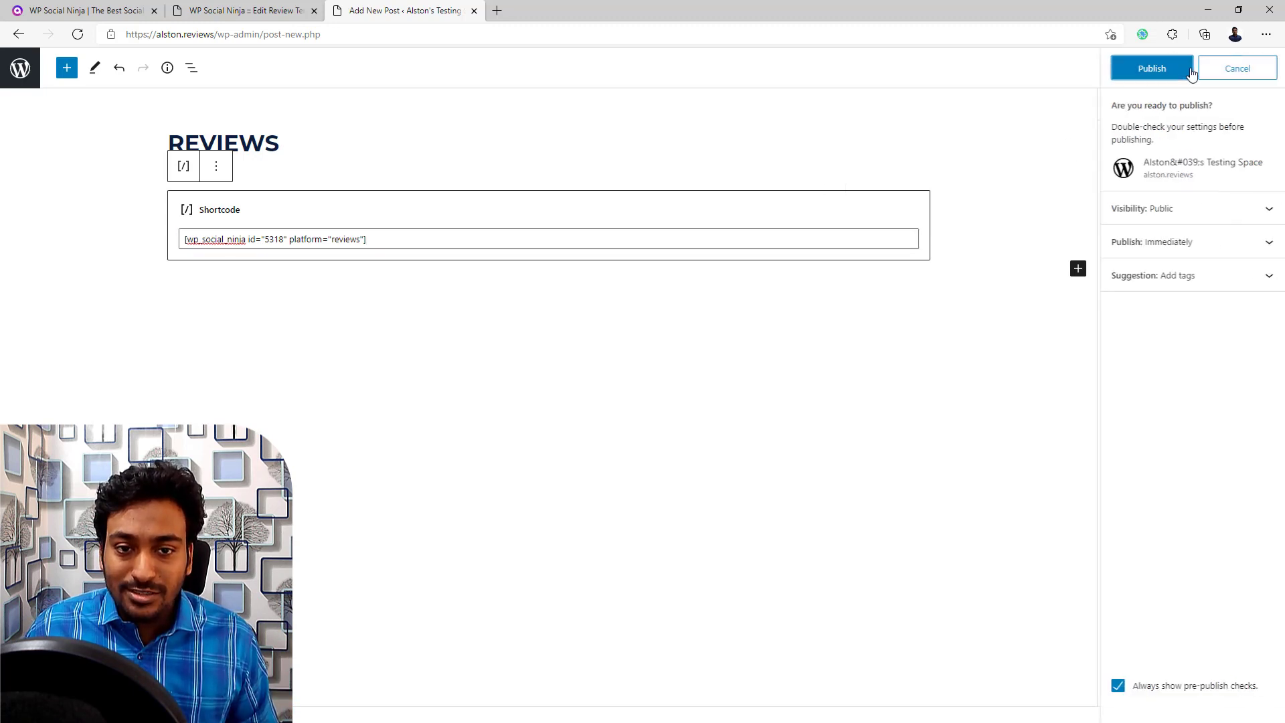
left_click(1149, 69)
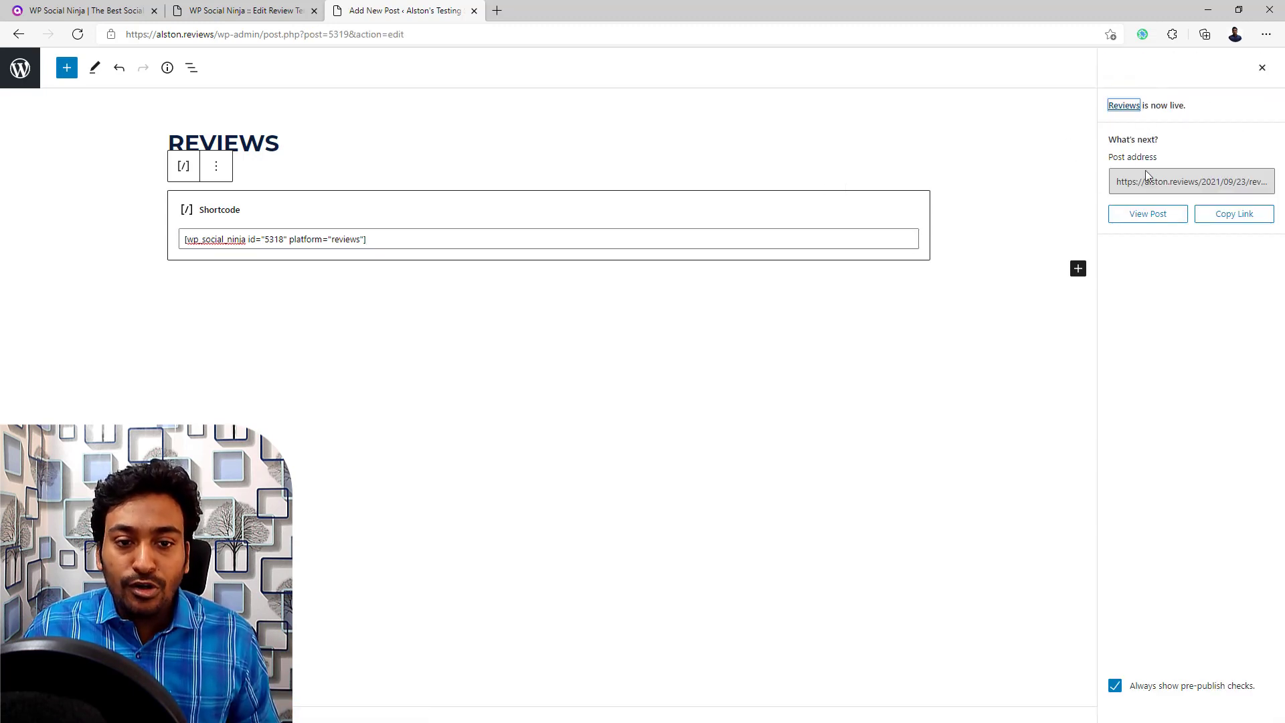
left_click(1130, 214)
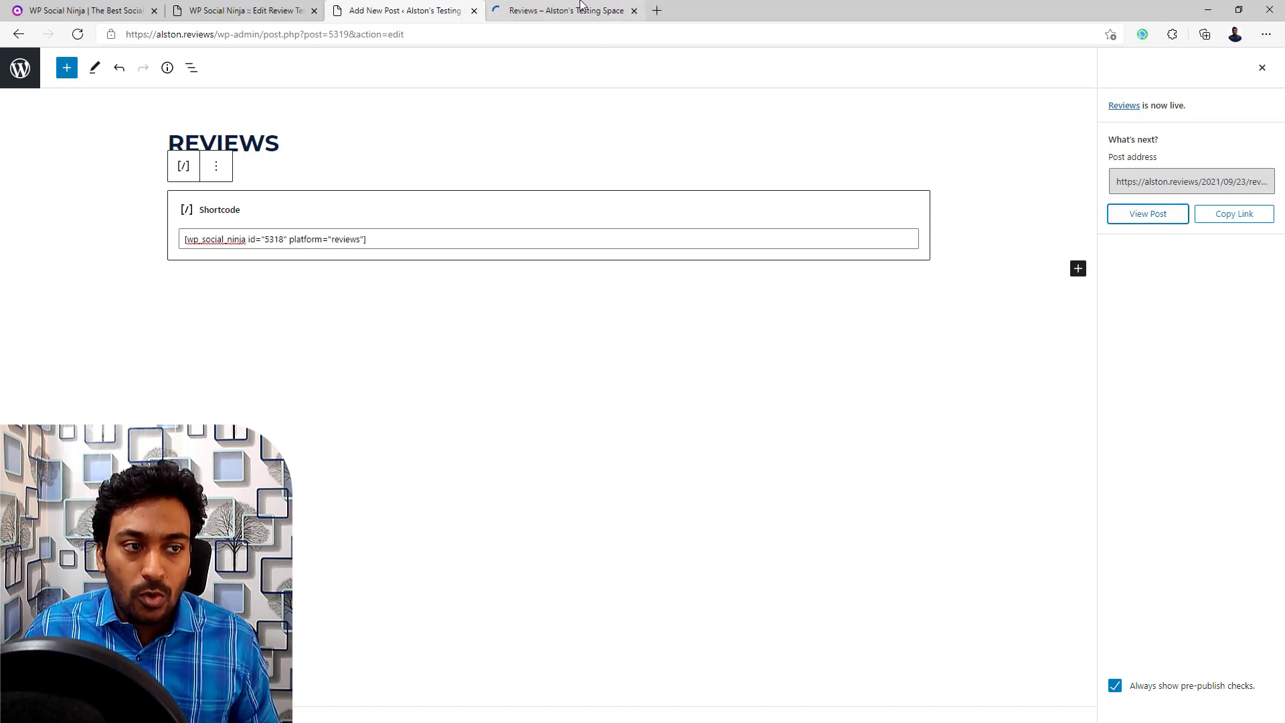
left_click(581, 8)
scroll(817, 209, "down", 5)
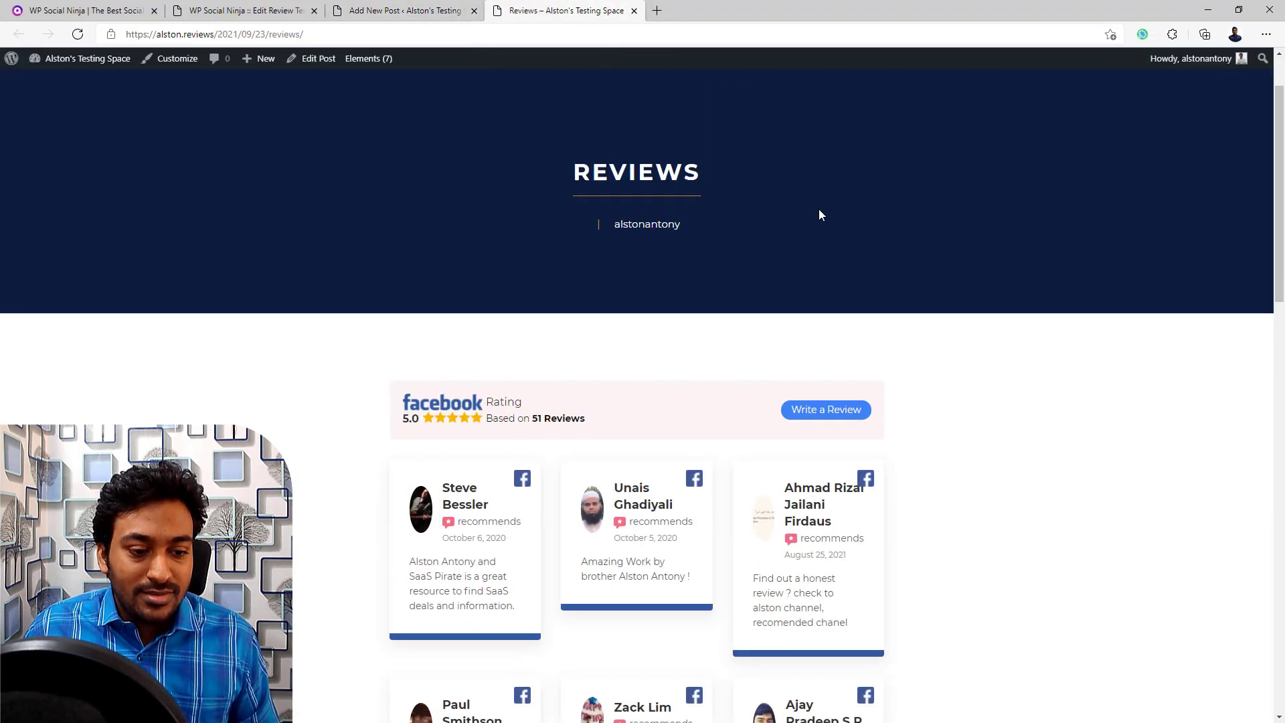
scroll(822, 215, "down", 3)
scroll(719, 235, "up", 2)
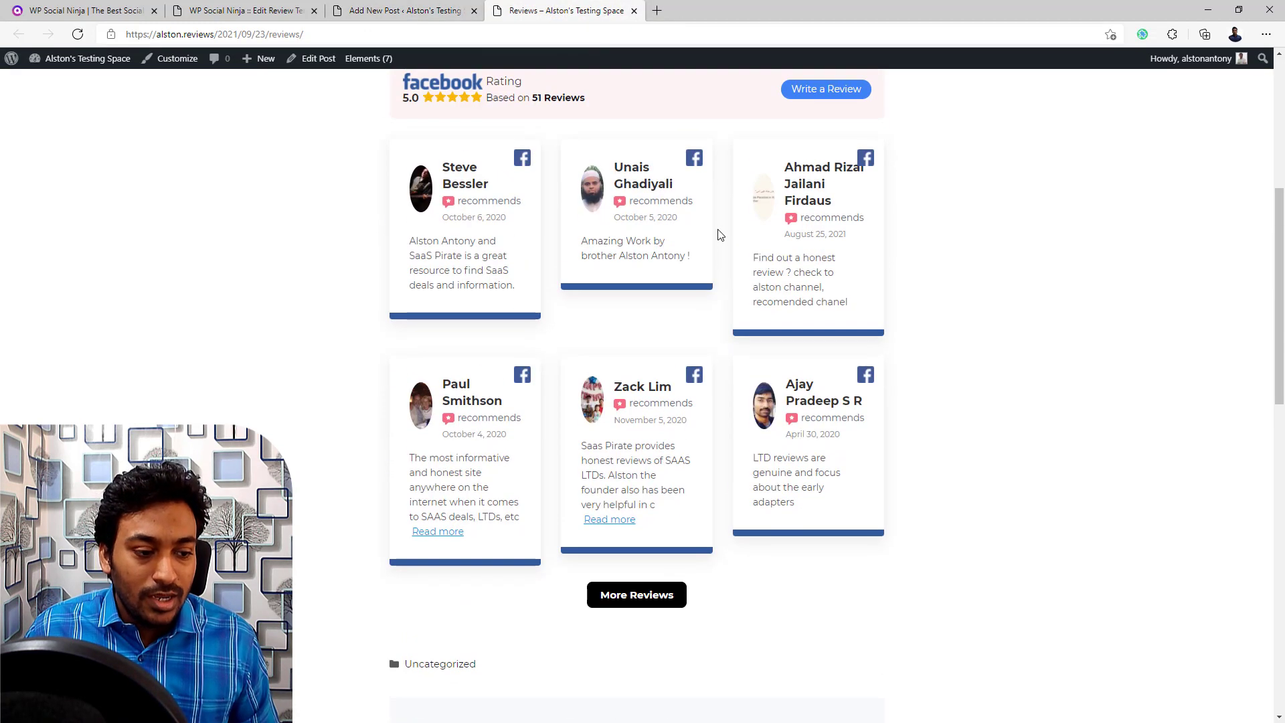
scroll(716, 231, "down", 2)
scroll(716, 230, "up", 3)
Set the Reviews post's content container to Full Width in its layout settings and update the post.
left_click(422, 8)
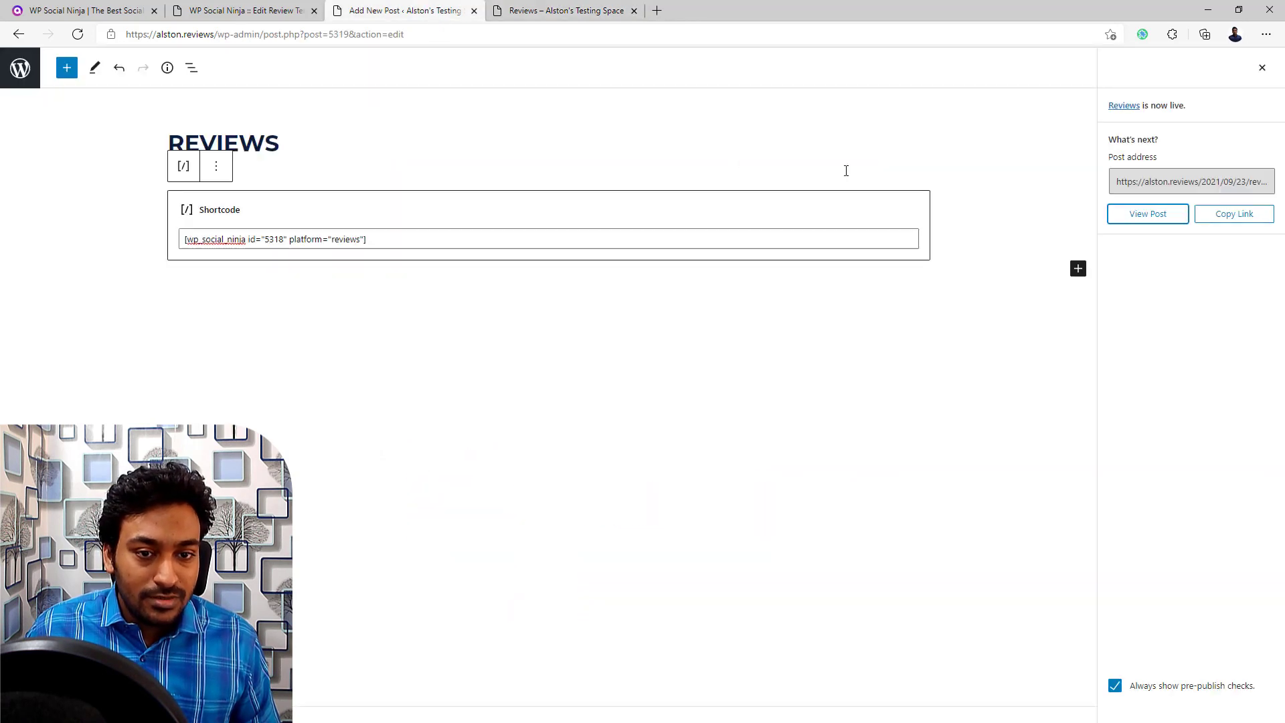
left_click(1252, 86)
left_click(1116, 105)
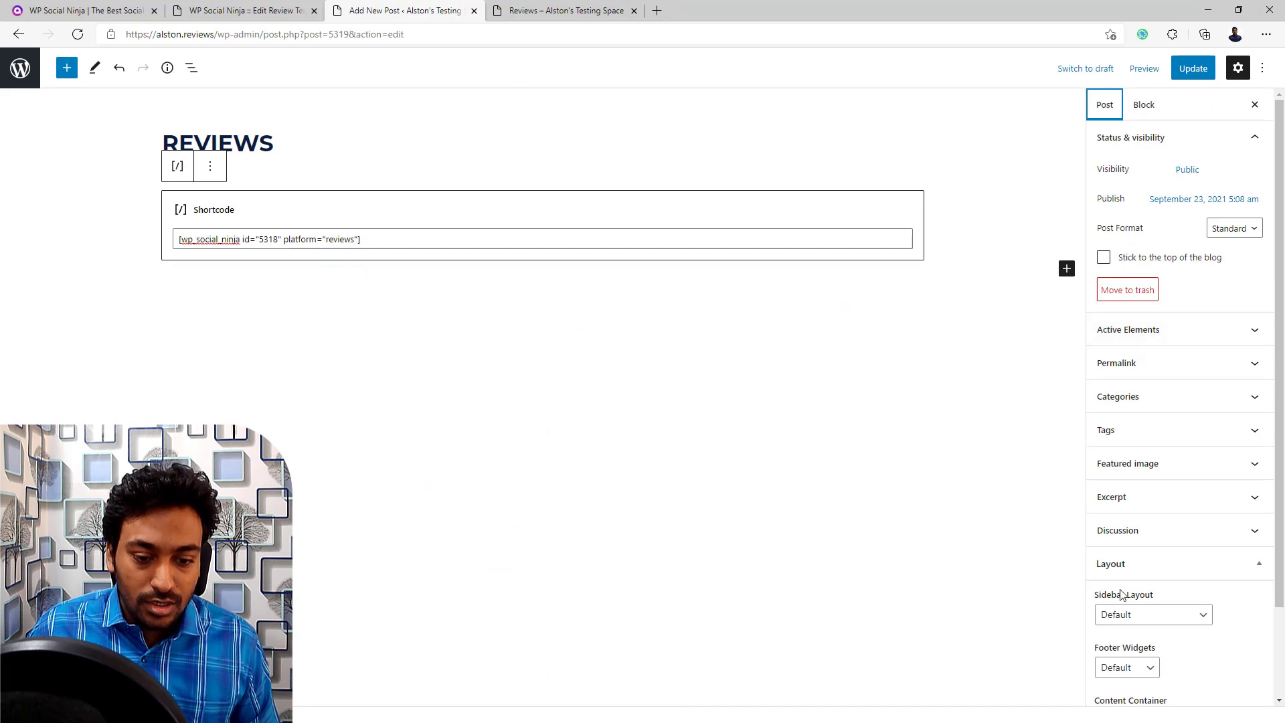
scroll(1112, 637, "down", 1)
scroll(1113, 637, "down", 2)
left_click(1130, 636)
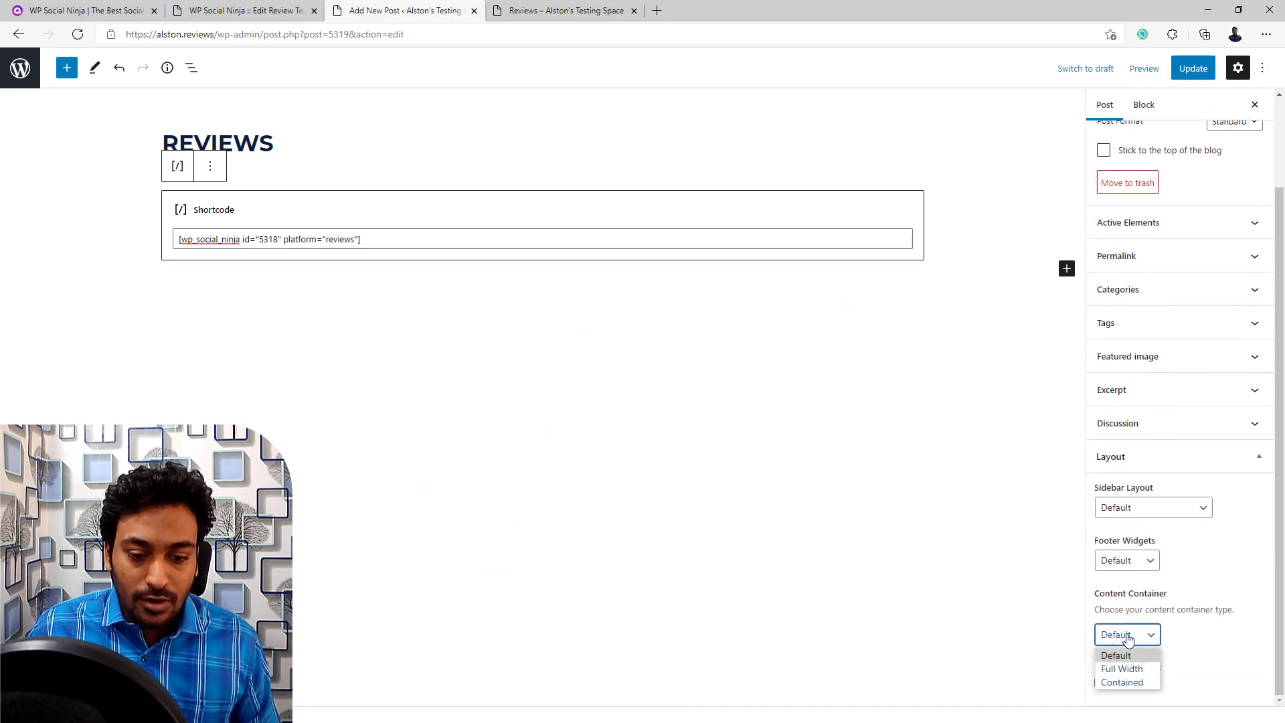
left_click(1122, 669)
left_click(1193, 68)
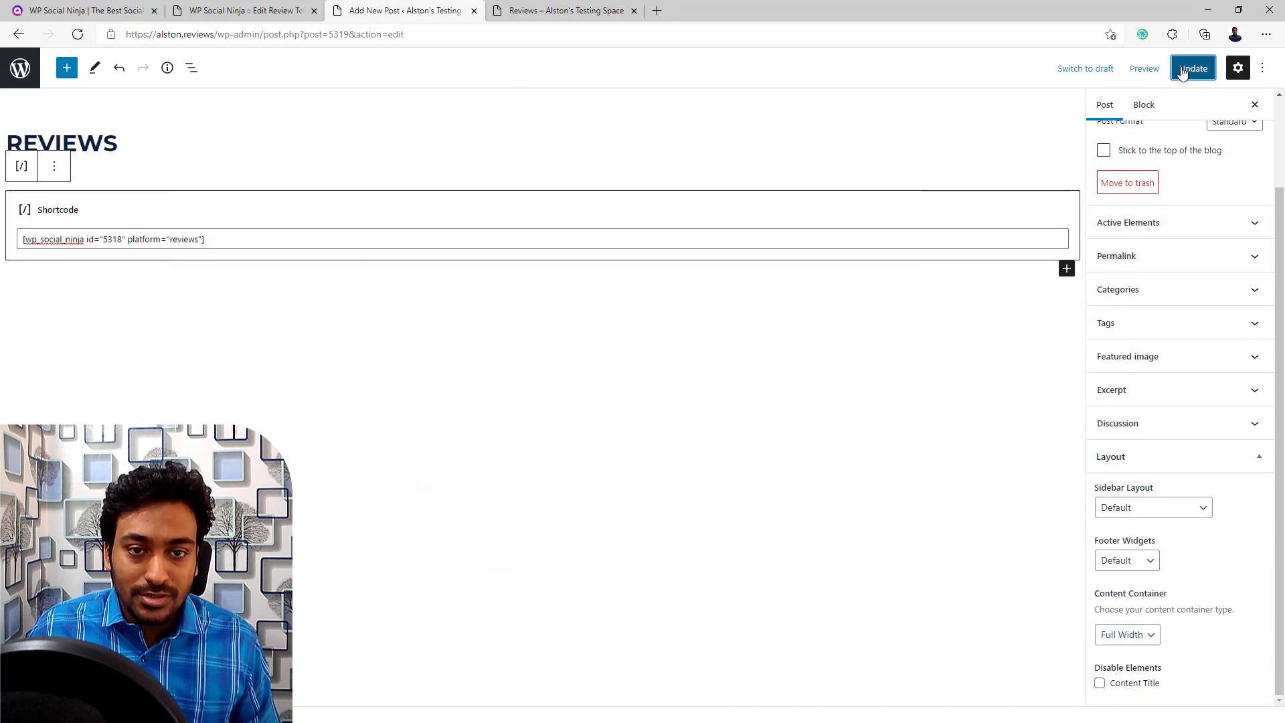
Reload the live Reviews page to check the width of the review grid.
left_click(520, 12)
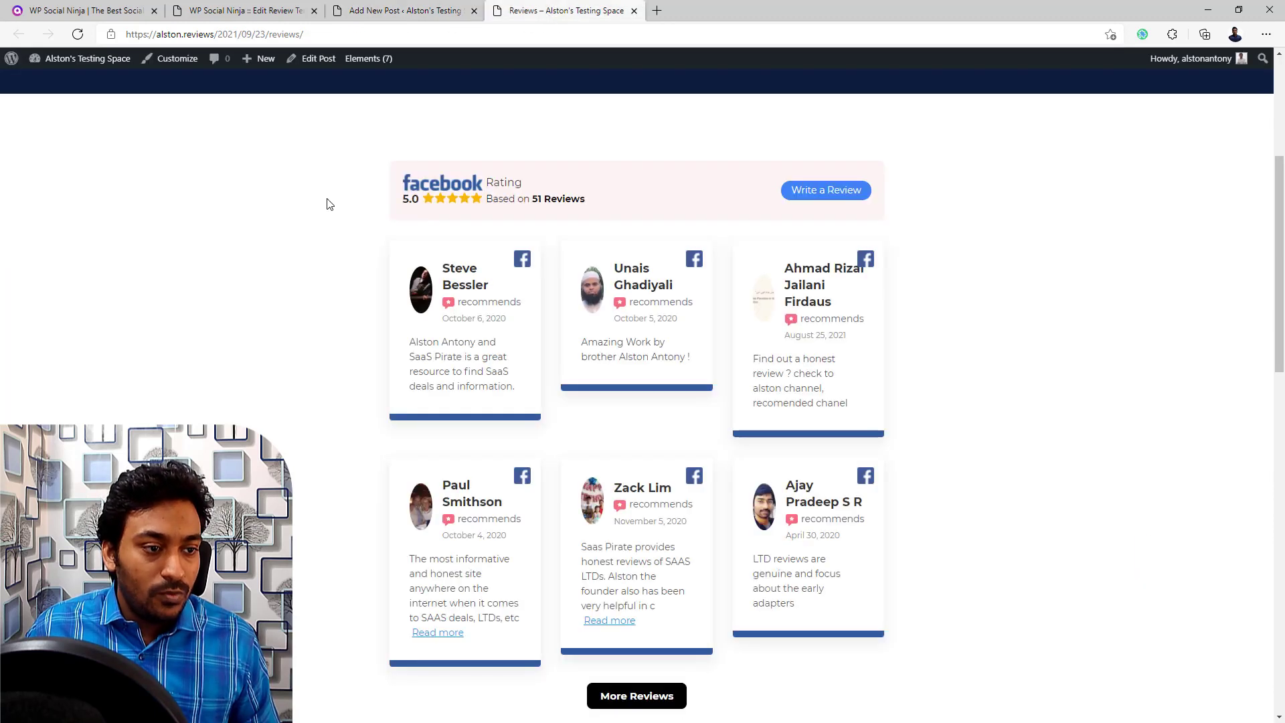
right_click(327, 200)
left_click(399, 253)
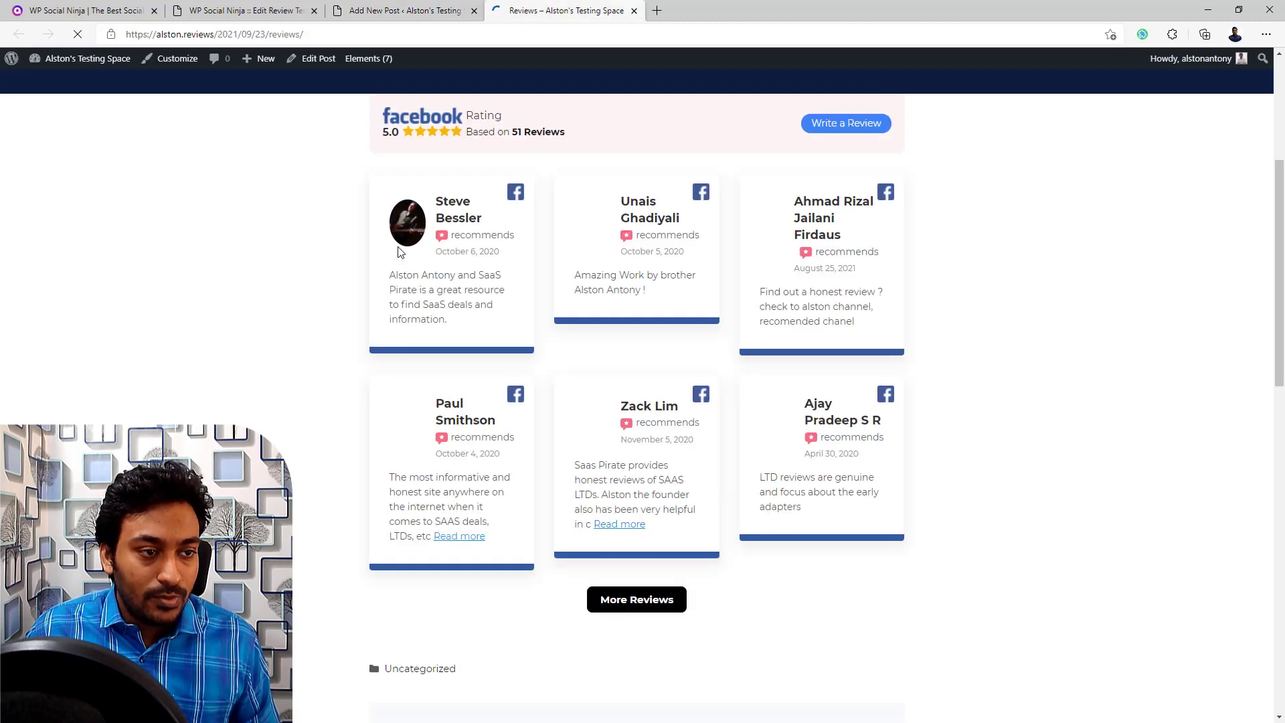
Set the Reviews post's sidebar layout to No Sidebars and update the post.
left_click(373, 8)
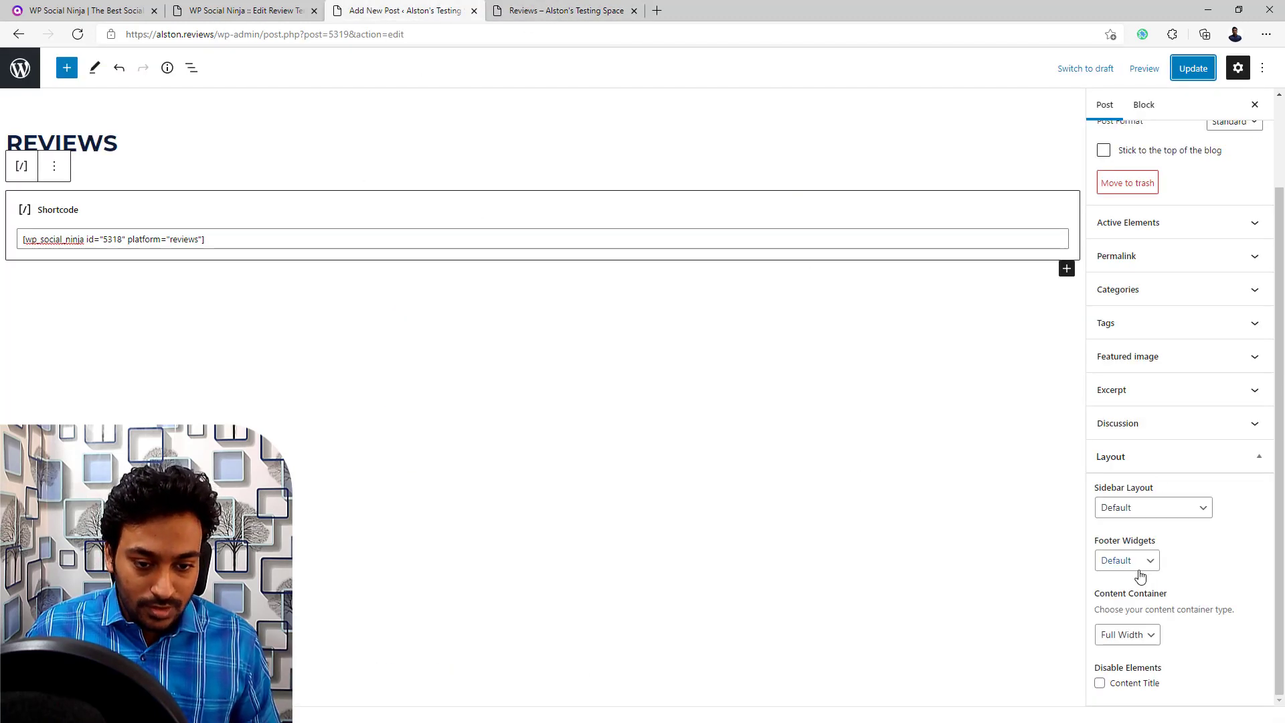
left_click(1145, 507)
left_click(1127, 566)
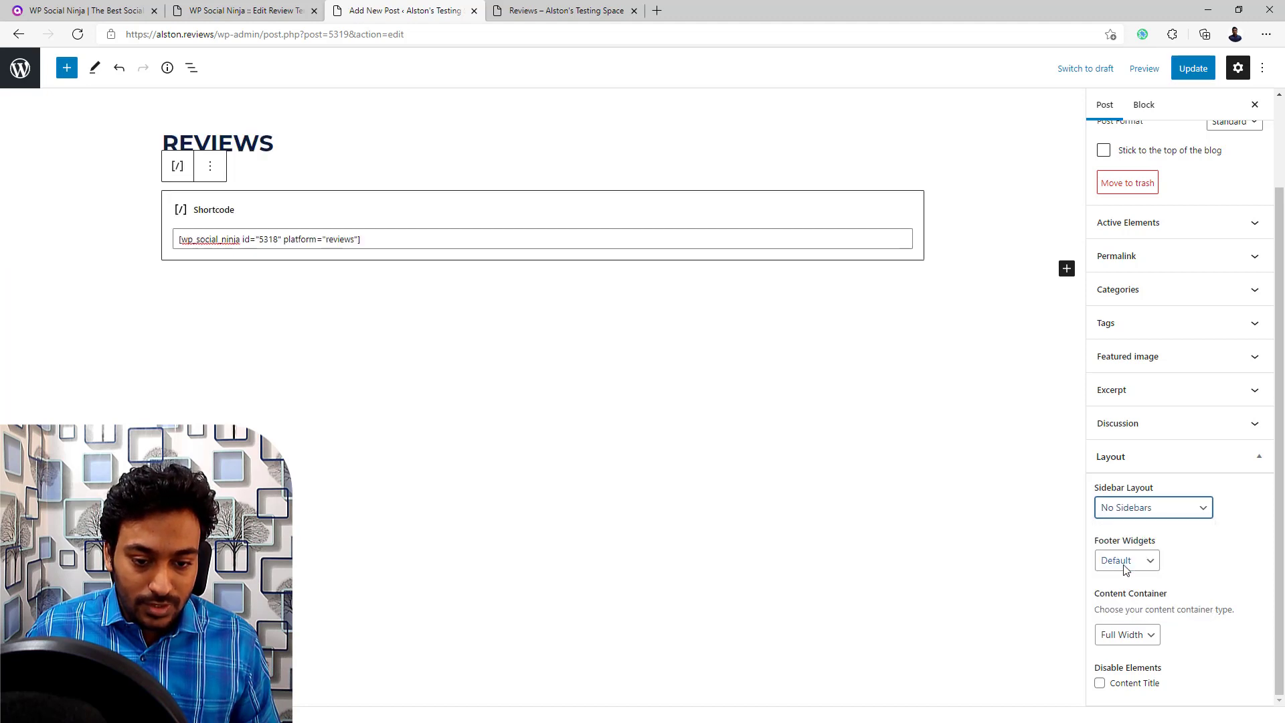
left_click(1193, 68)
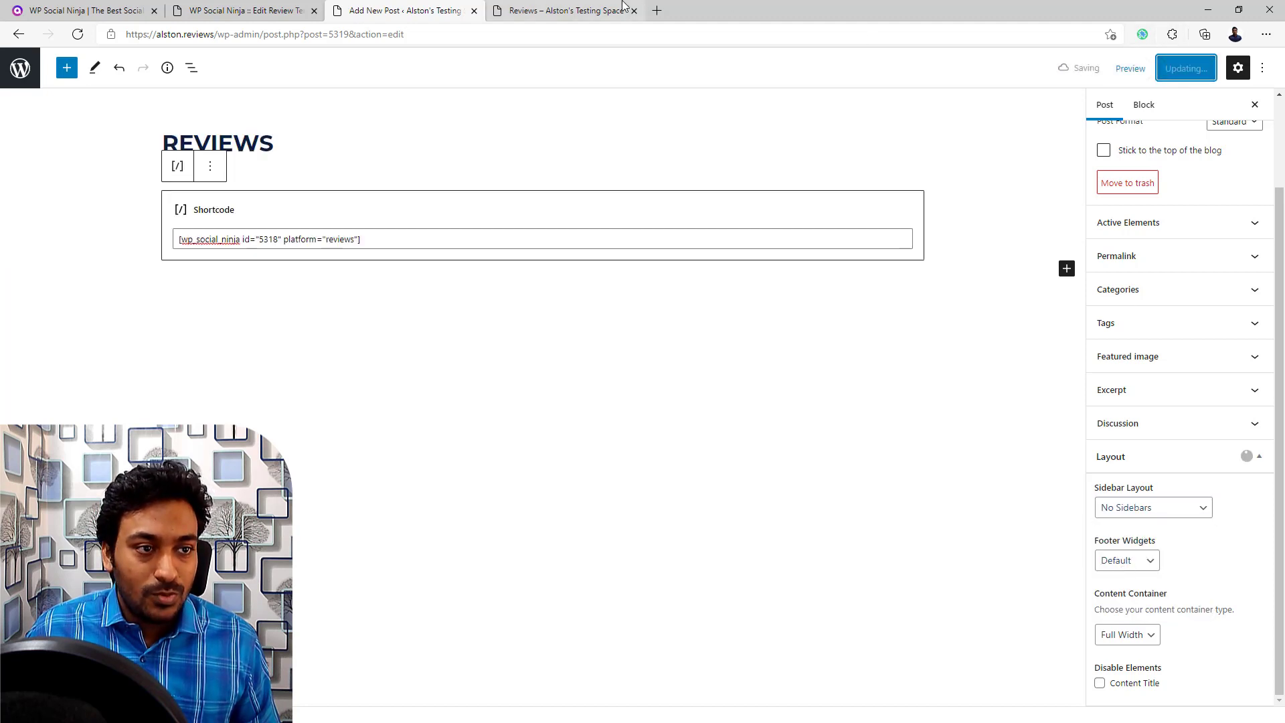
Reload the live Reviews page to check the review grid without sidebars, and return to the post editor.
left_click(600, 10)
right_click(253, 209)
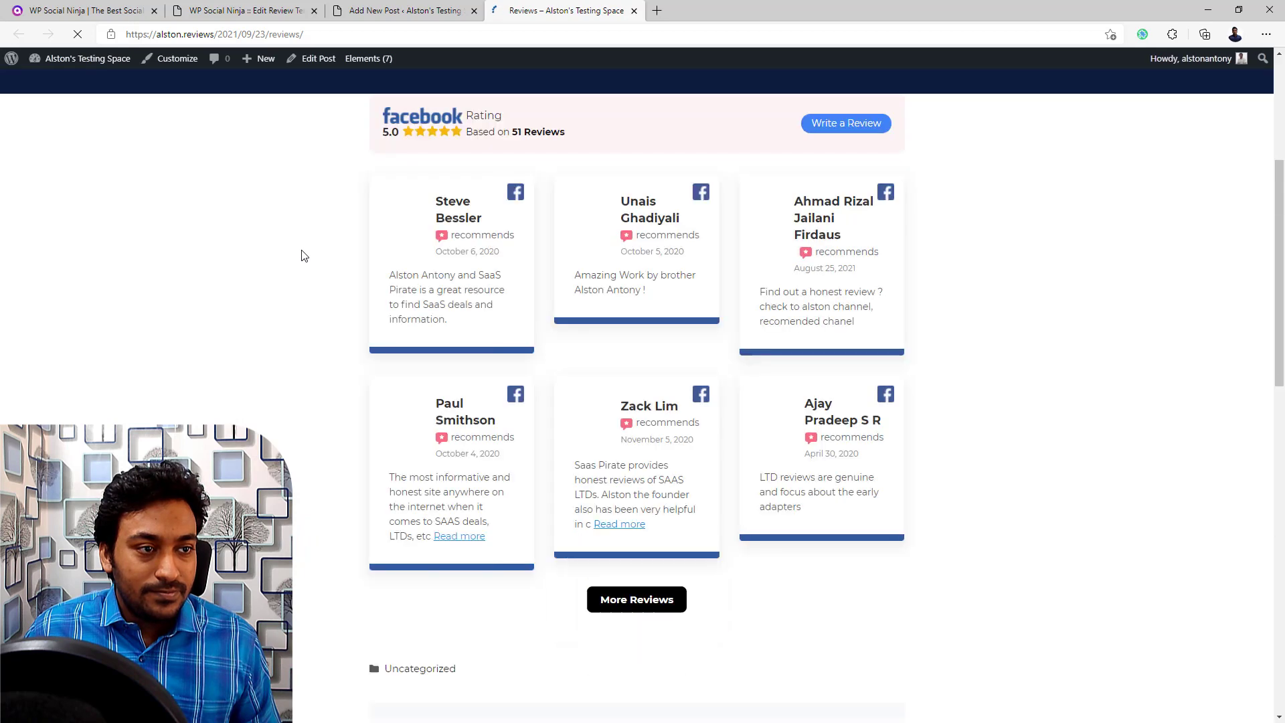
left_click(406, 10)
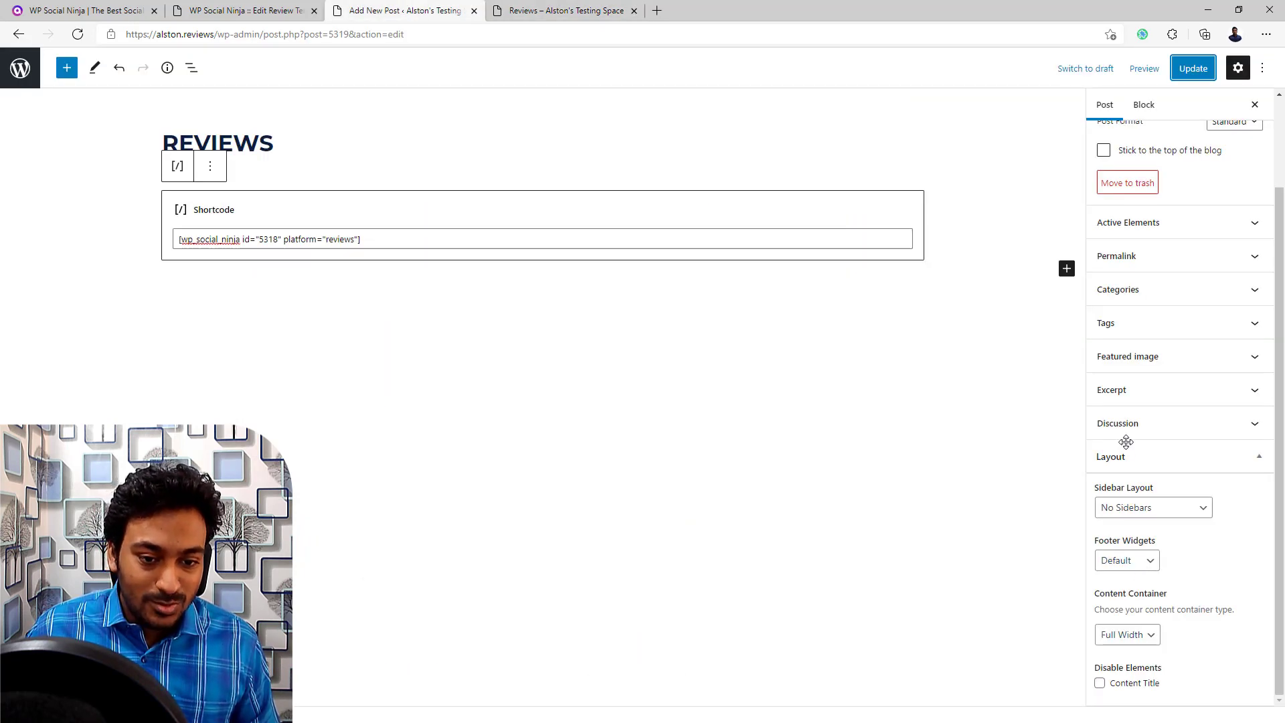
Set the video demo reviews template's grid to 2 columns and save the template.
left_click(240, 12)
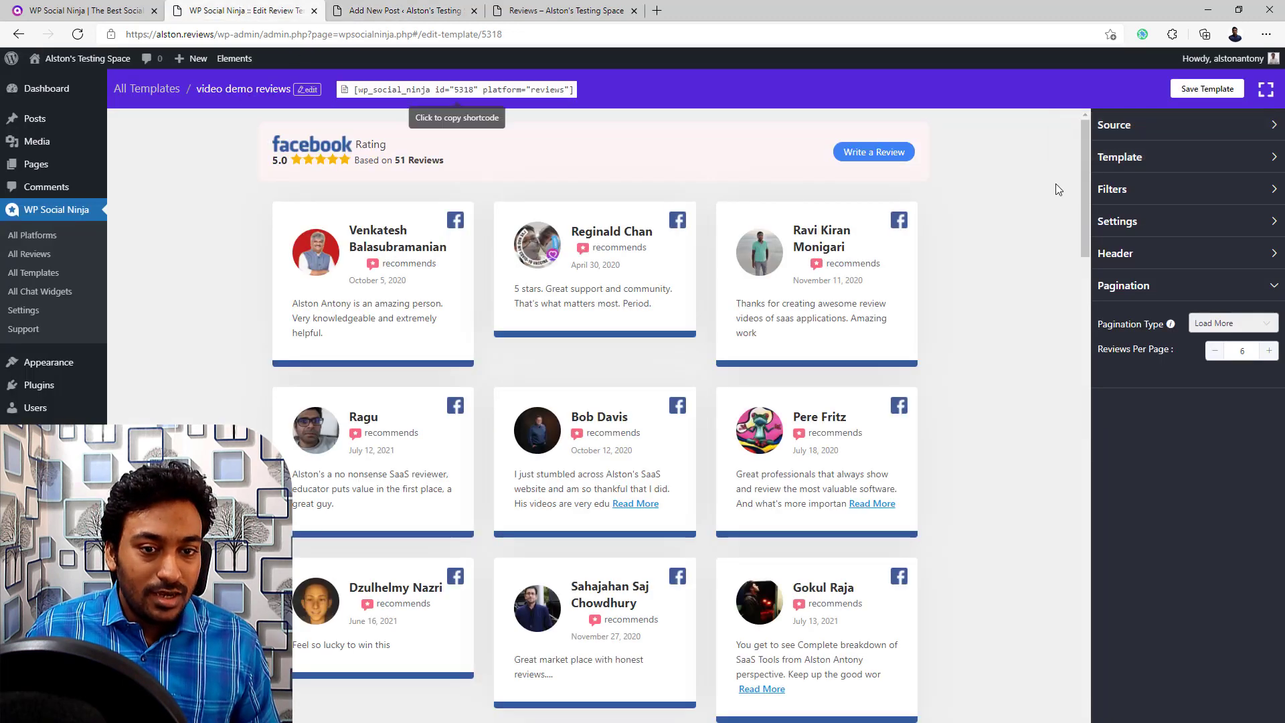
left_click(1138, 129)
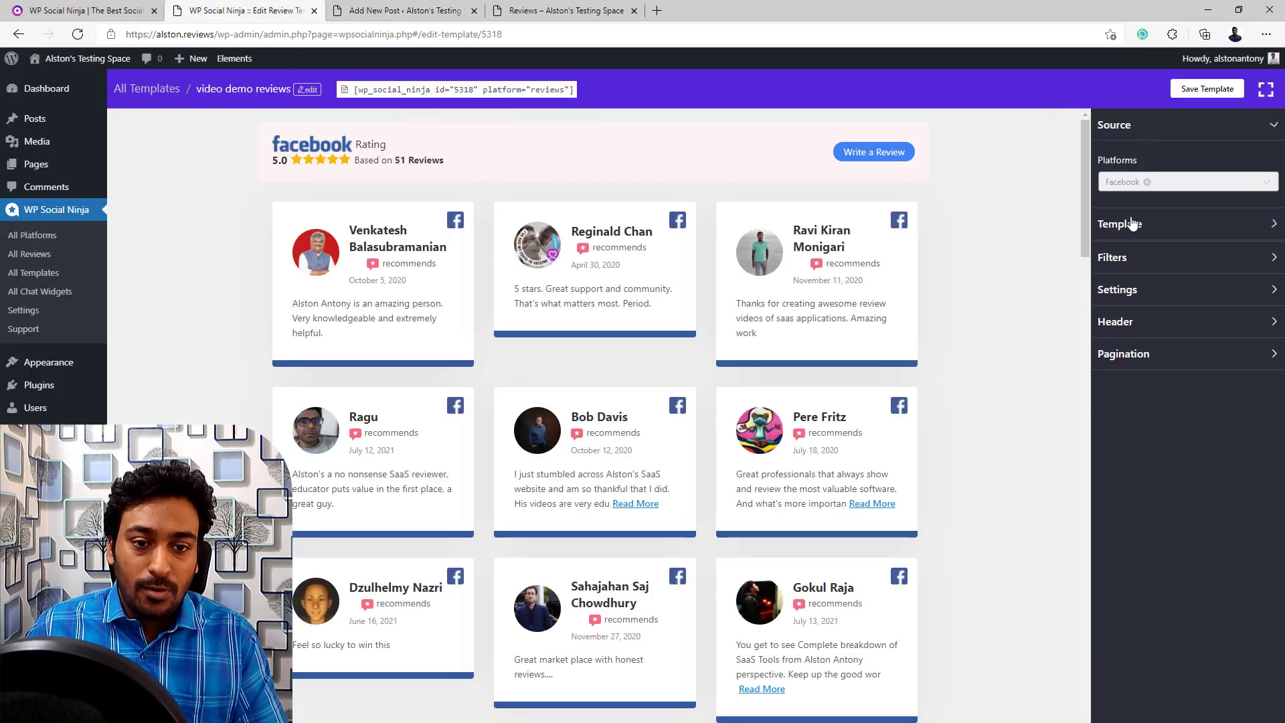
left_click(1131, 226)
left_click(1116, 375)
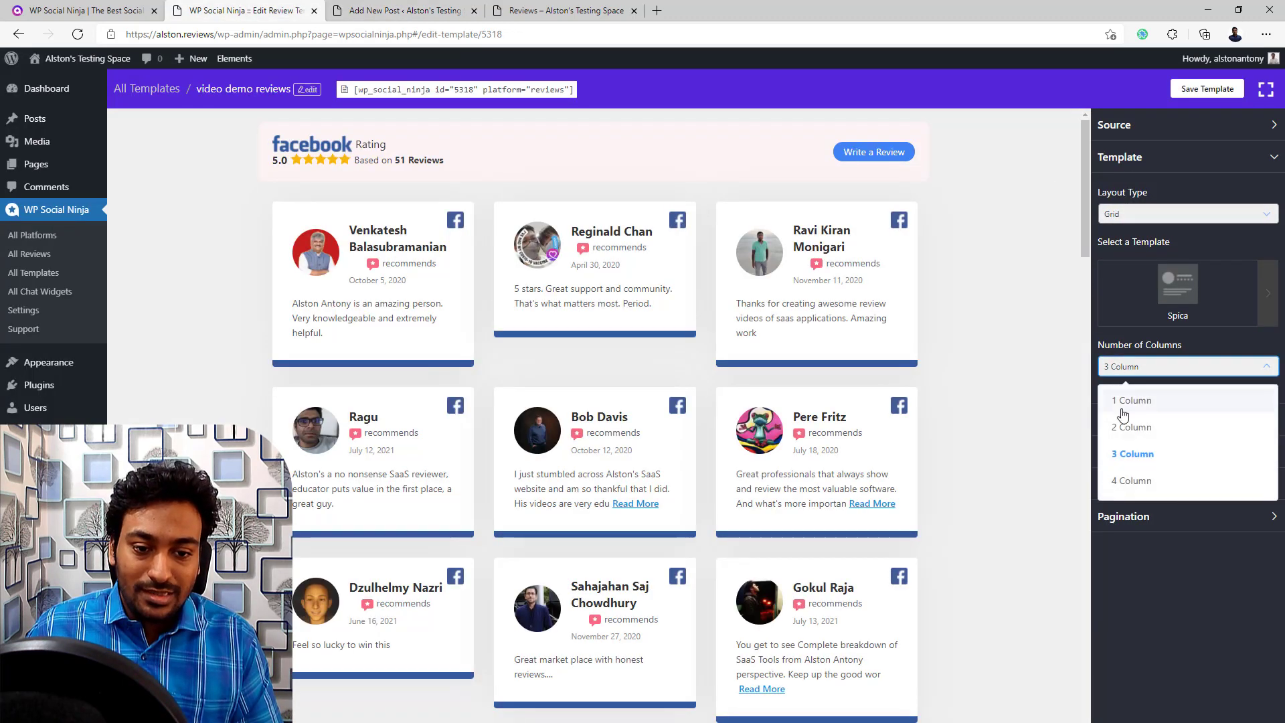
left_click(1124, 428)
left_click(1188, 94)
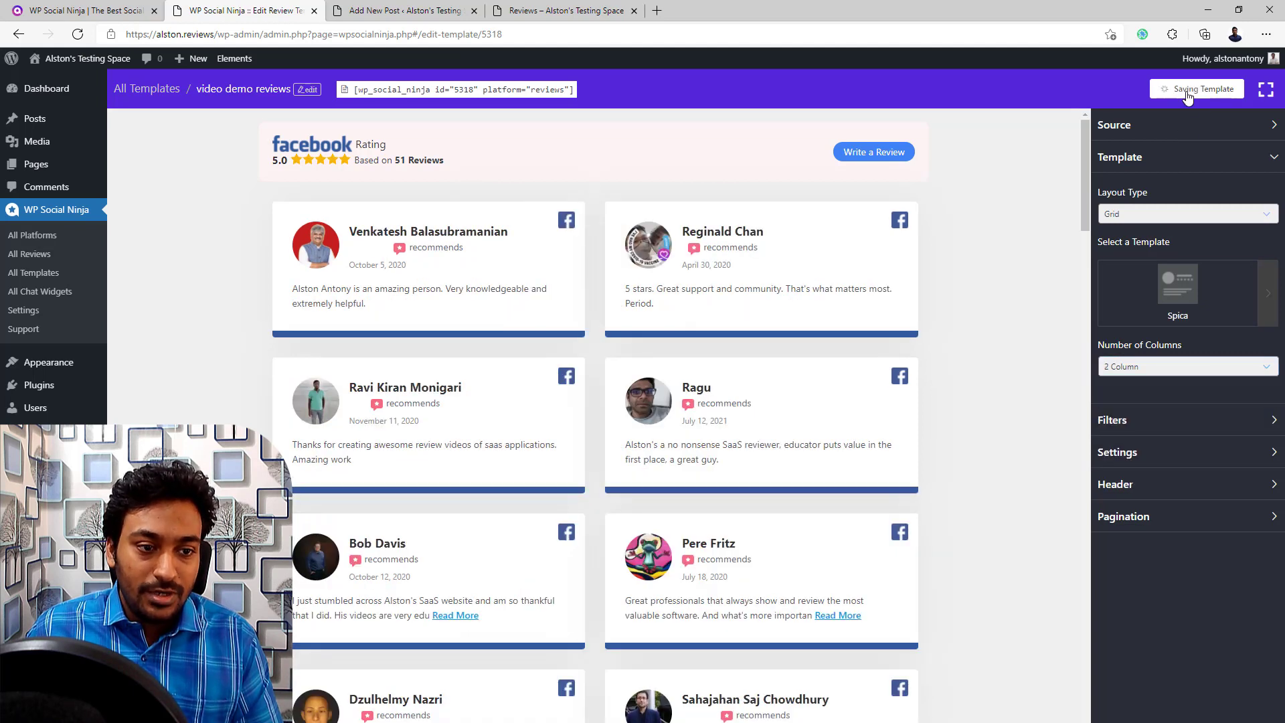
Reload the live Reviews page and look over the review grid with its new column layout.
left_click(555, 10)
right_click(224, 251)
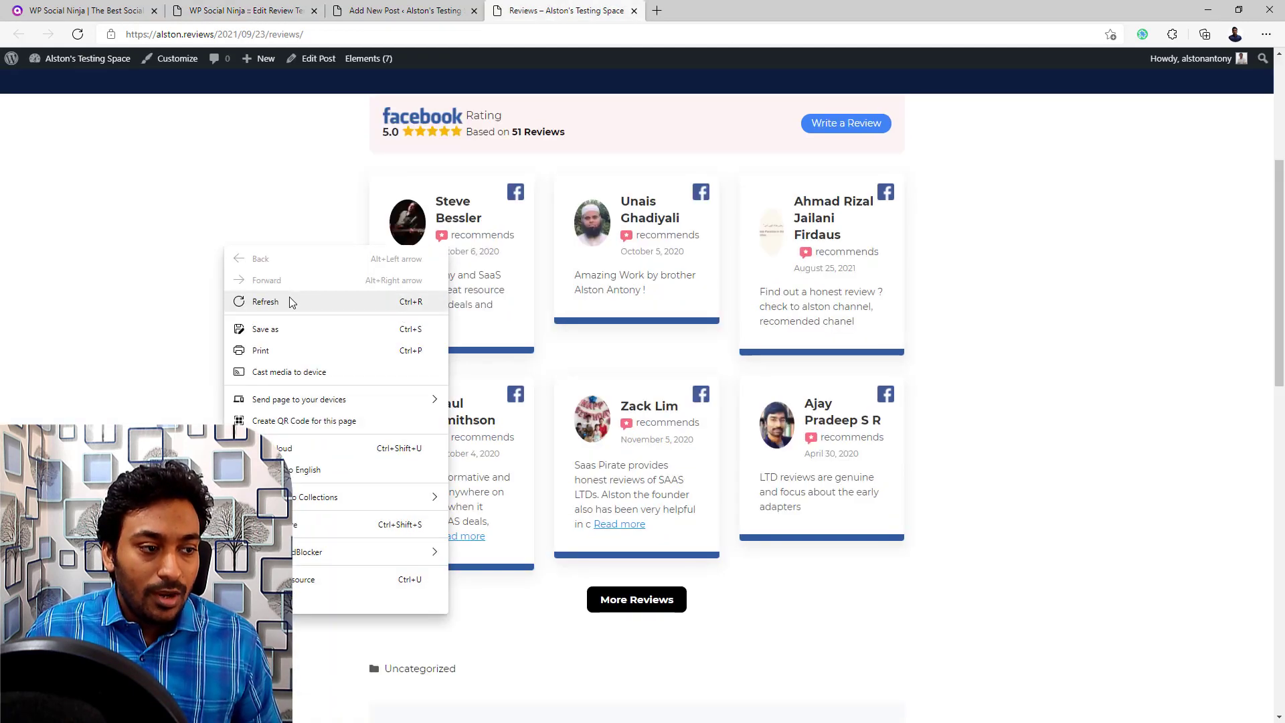
left_click(281, 299)
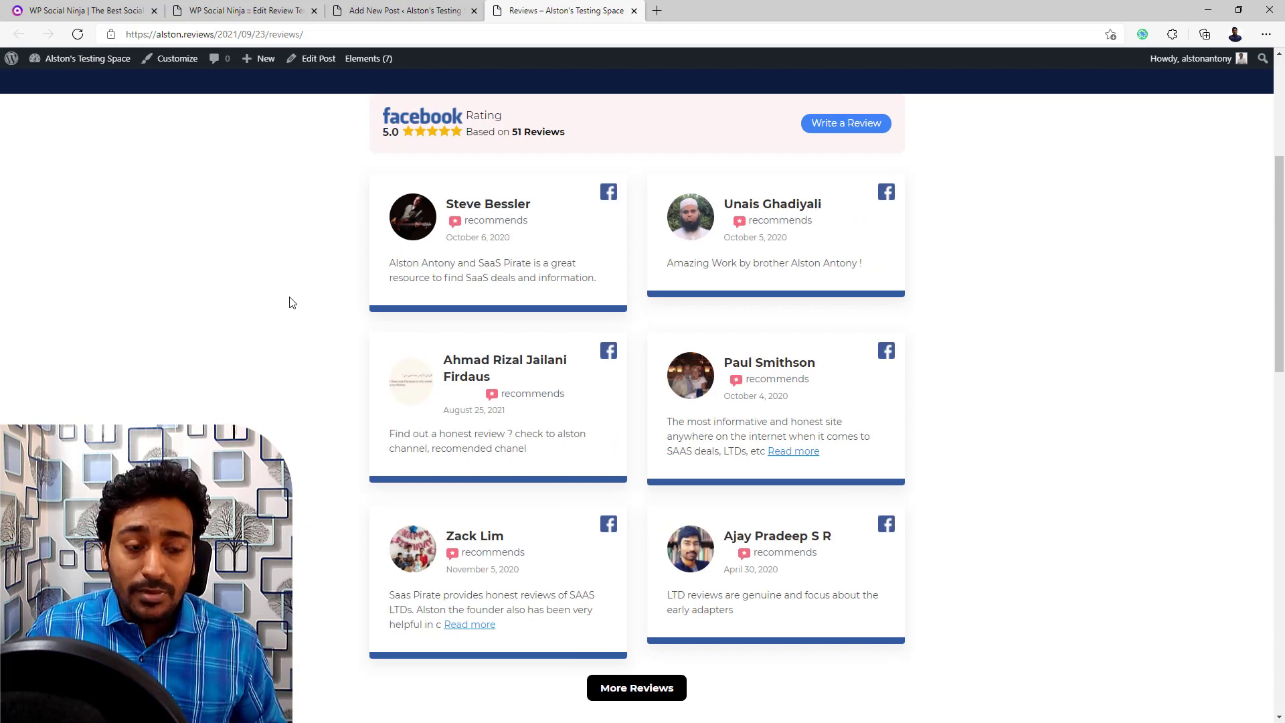
scroll(291, 302, "up", 3)
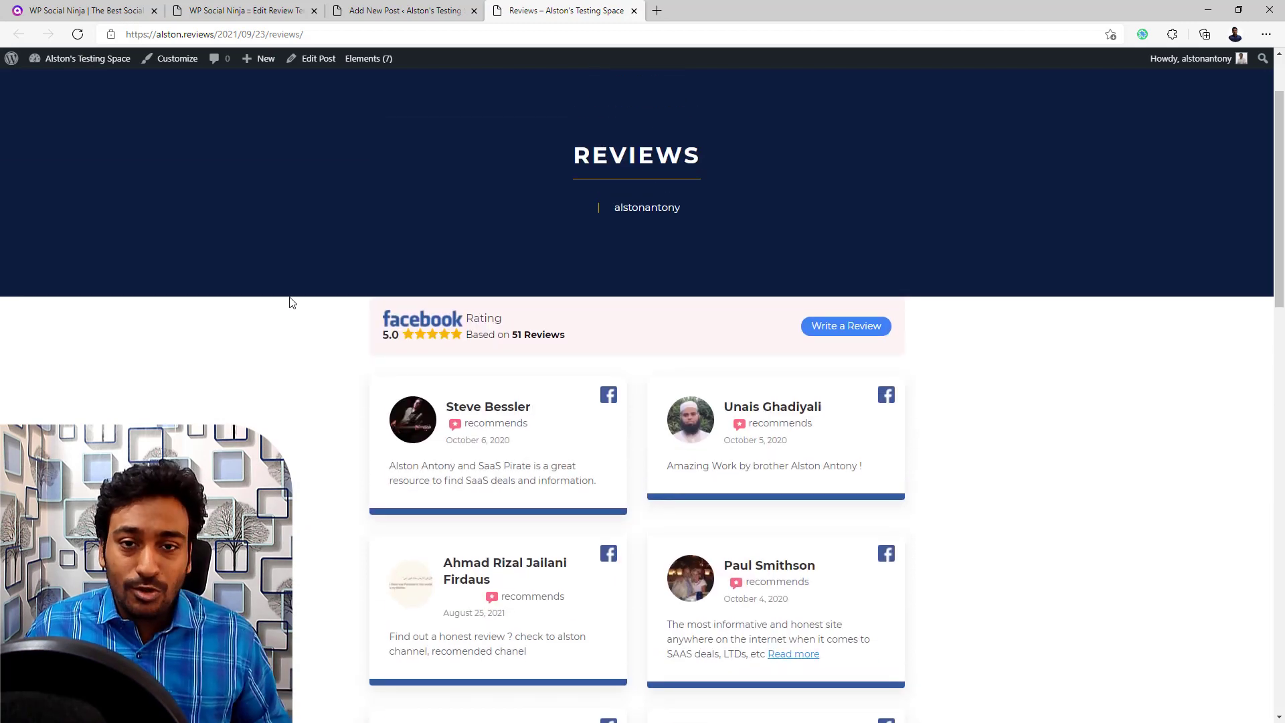
scroll(330, 355, "down", 2)
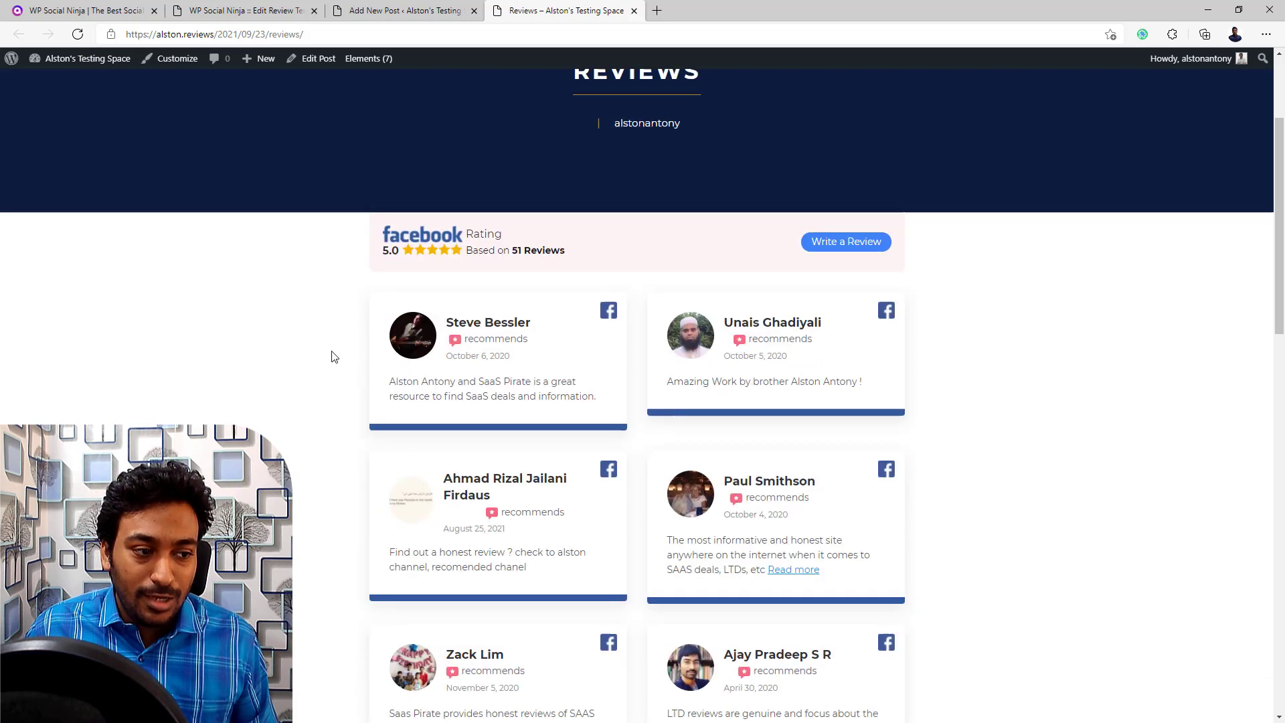
scroll(349, 468, "down", 2)
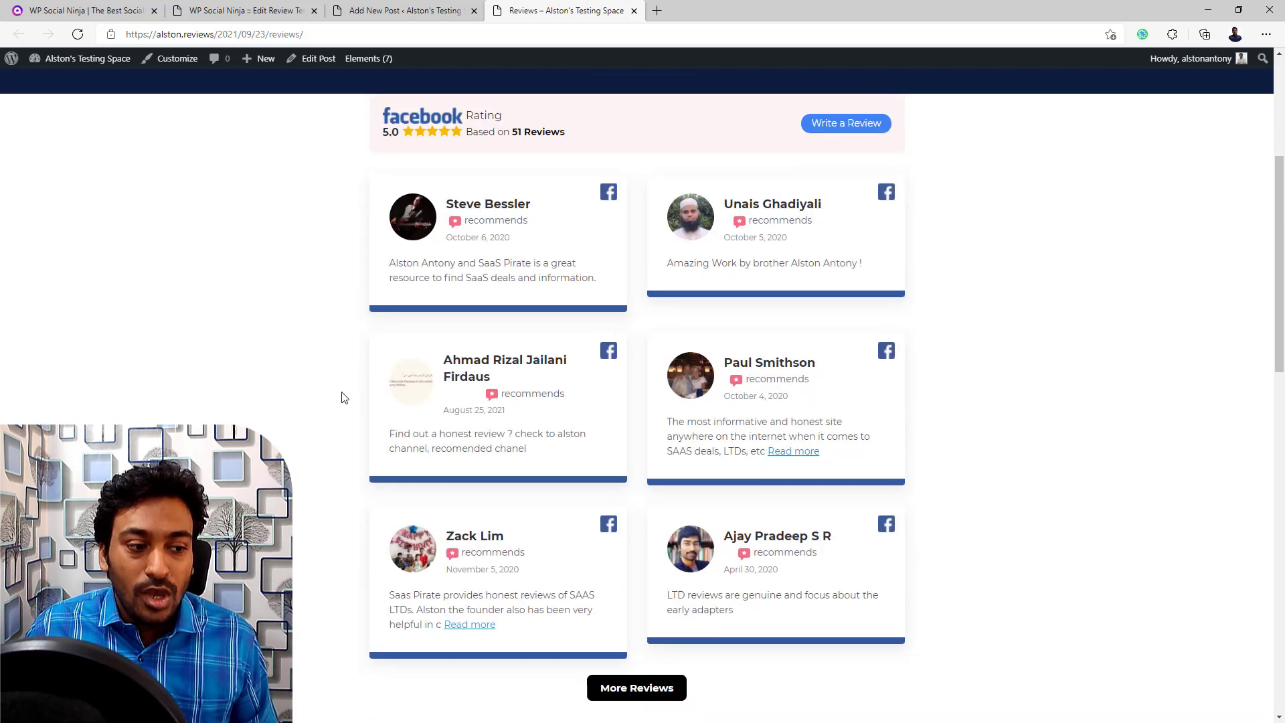
scroll(855, 214, "up", 3)
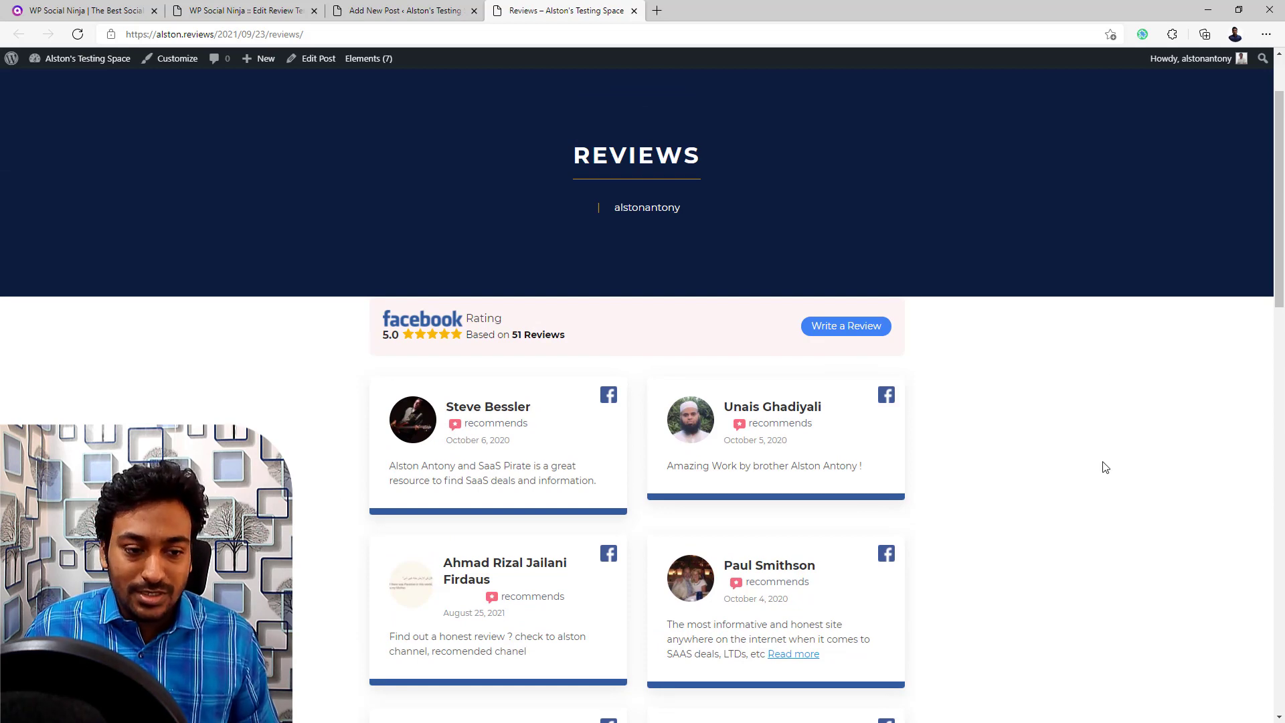
scroll(1103, 465, "down", 2)
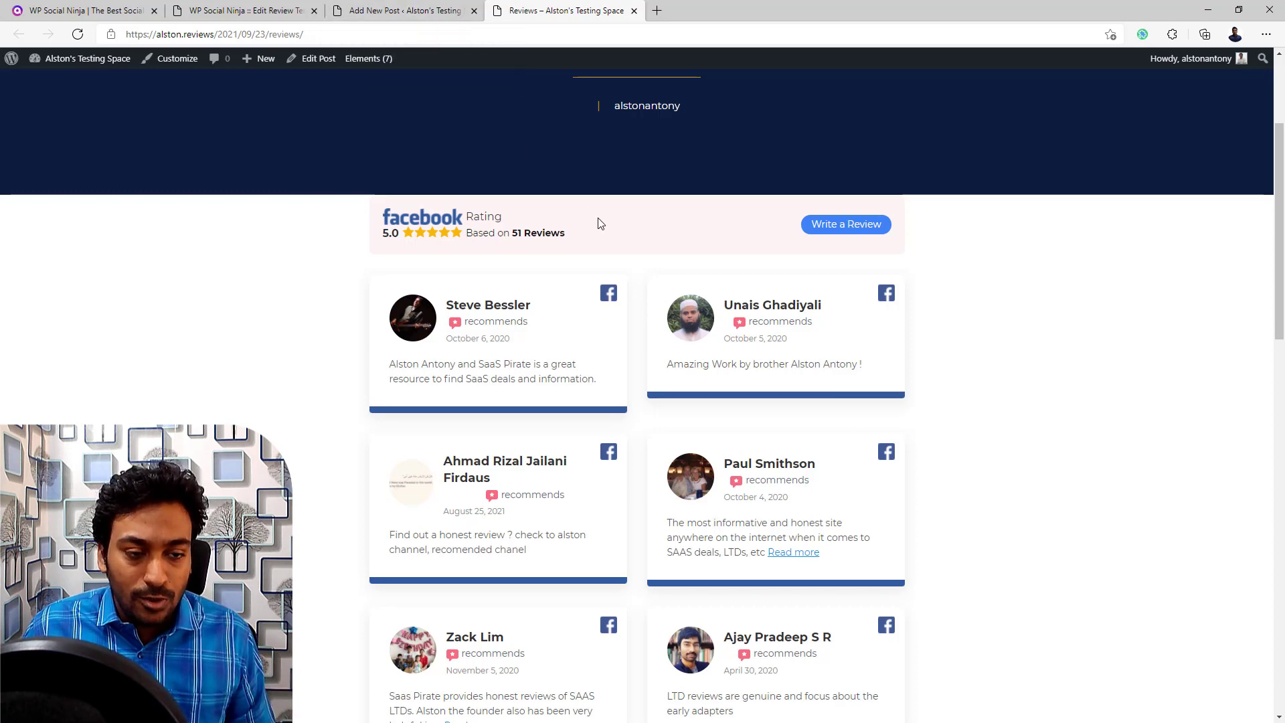
scroll(598, 224, "down", 2)
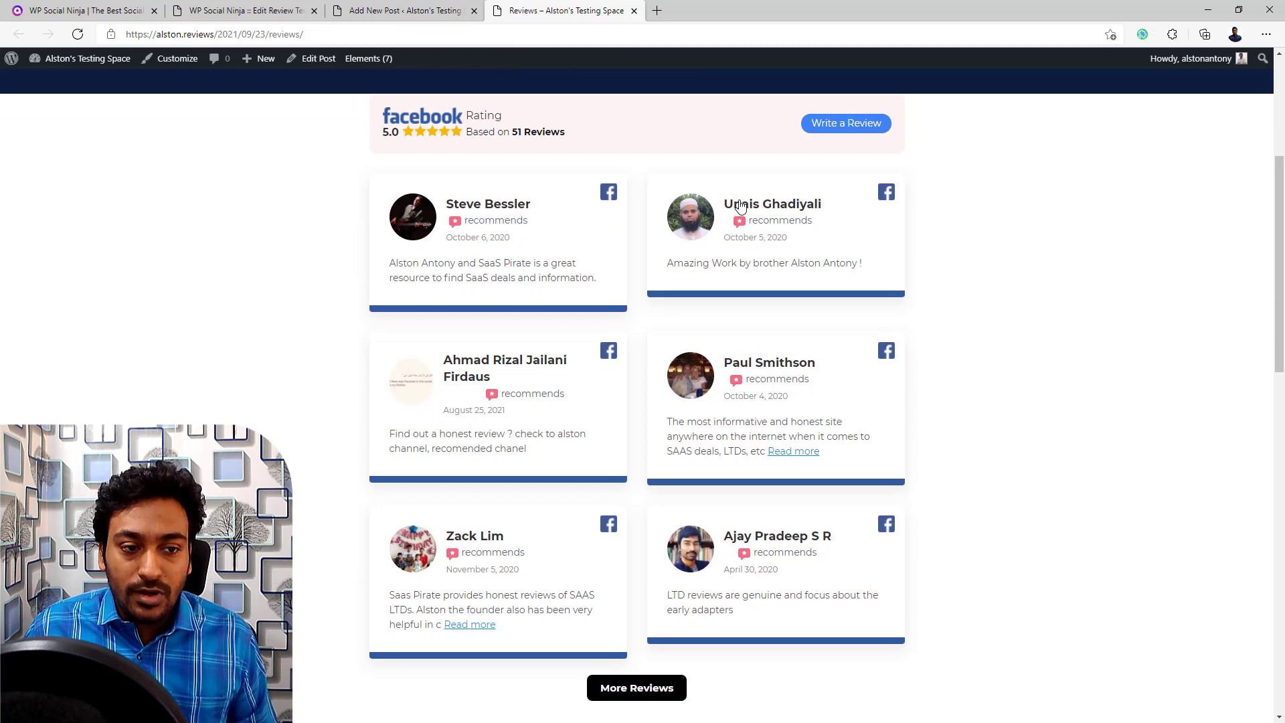
Load more reviews below the grid on the live page and look through them.
scroll(741, 207, "down", 3)
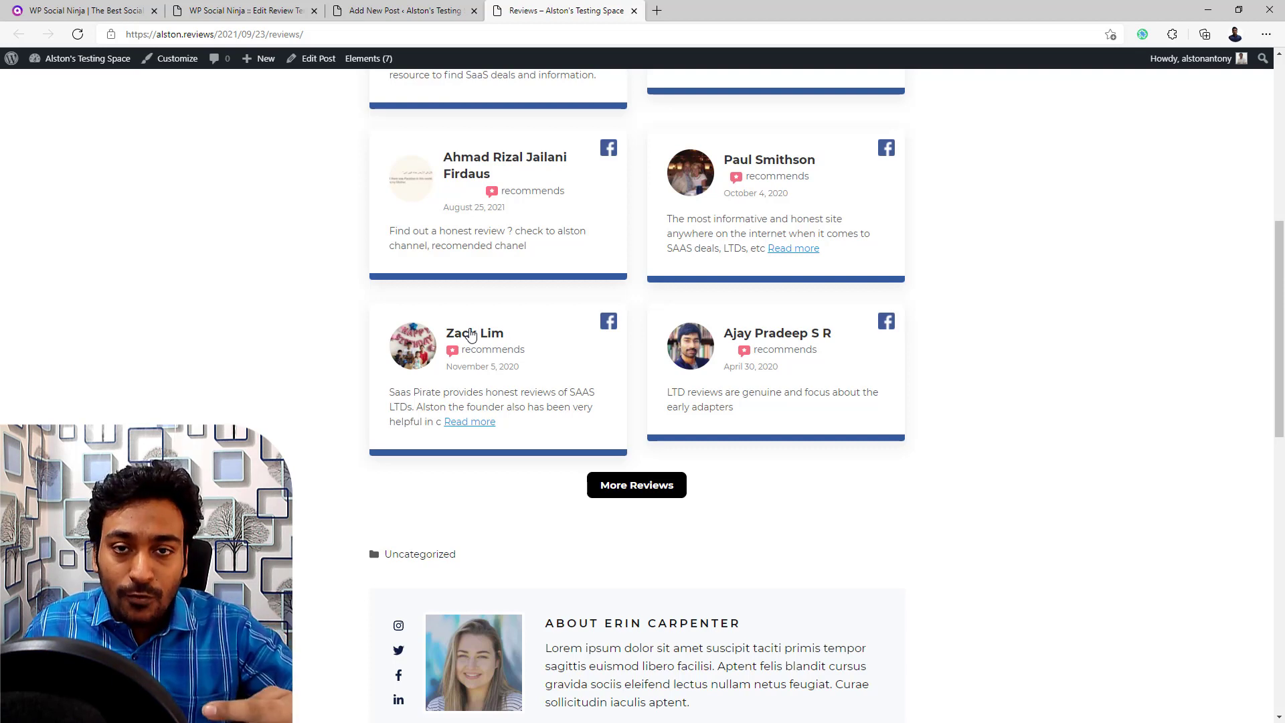
left_click(629, 492)
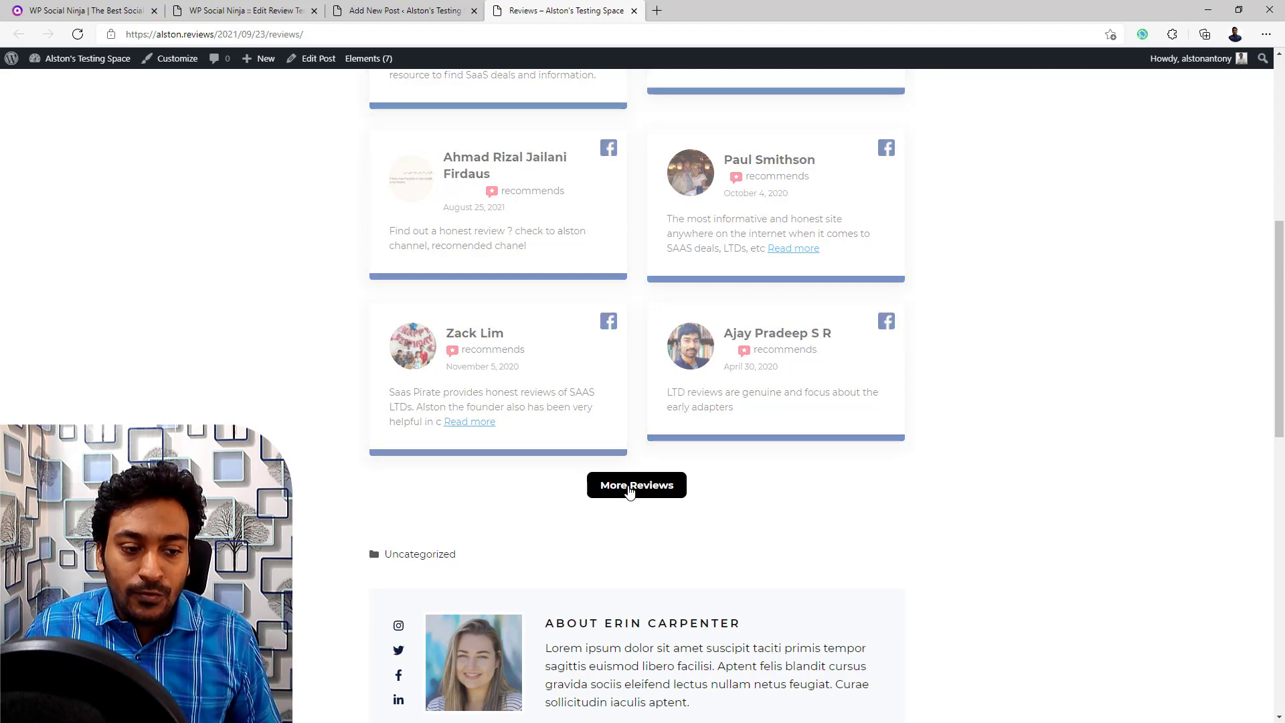
scroll(681, 495, "down", 5)
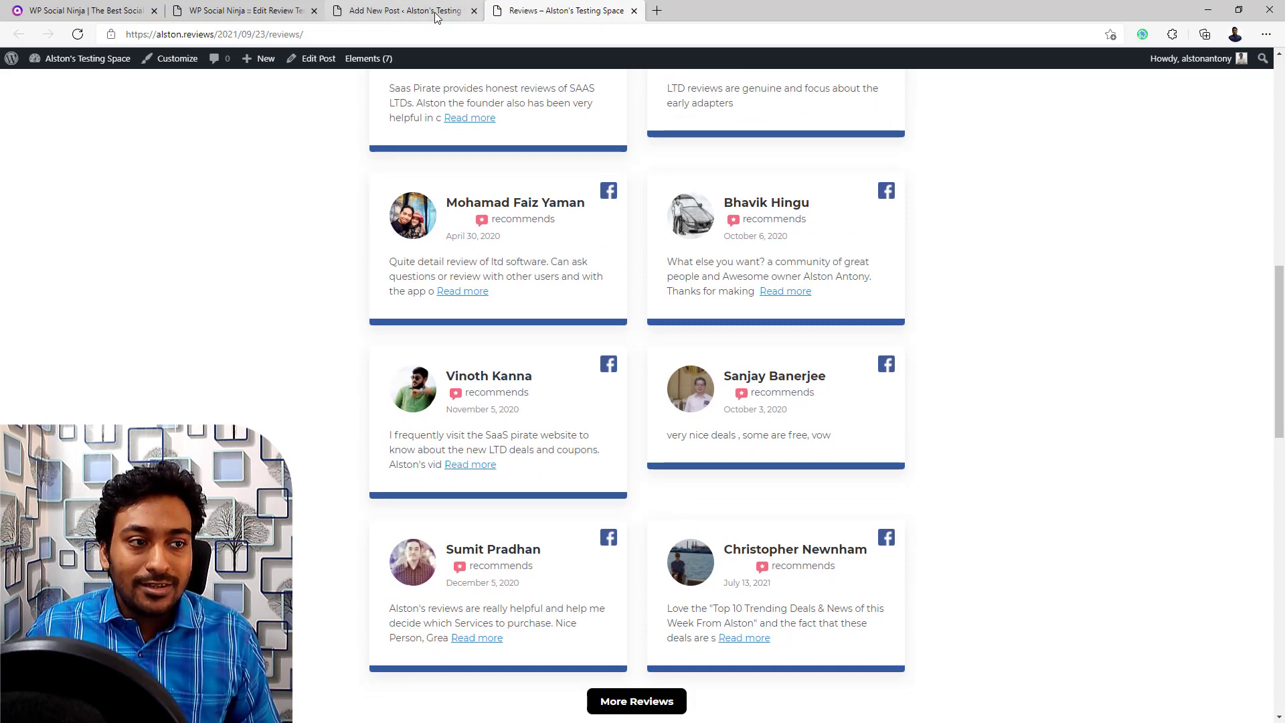
Close the post editor and live page, and add a new chat widget from the Social Chats section's widget list.
left_click(475, 12)
left_click(474, 11)
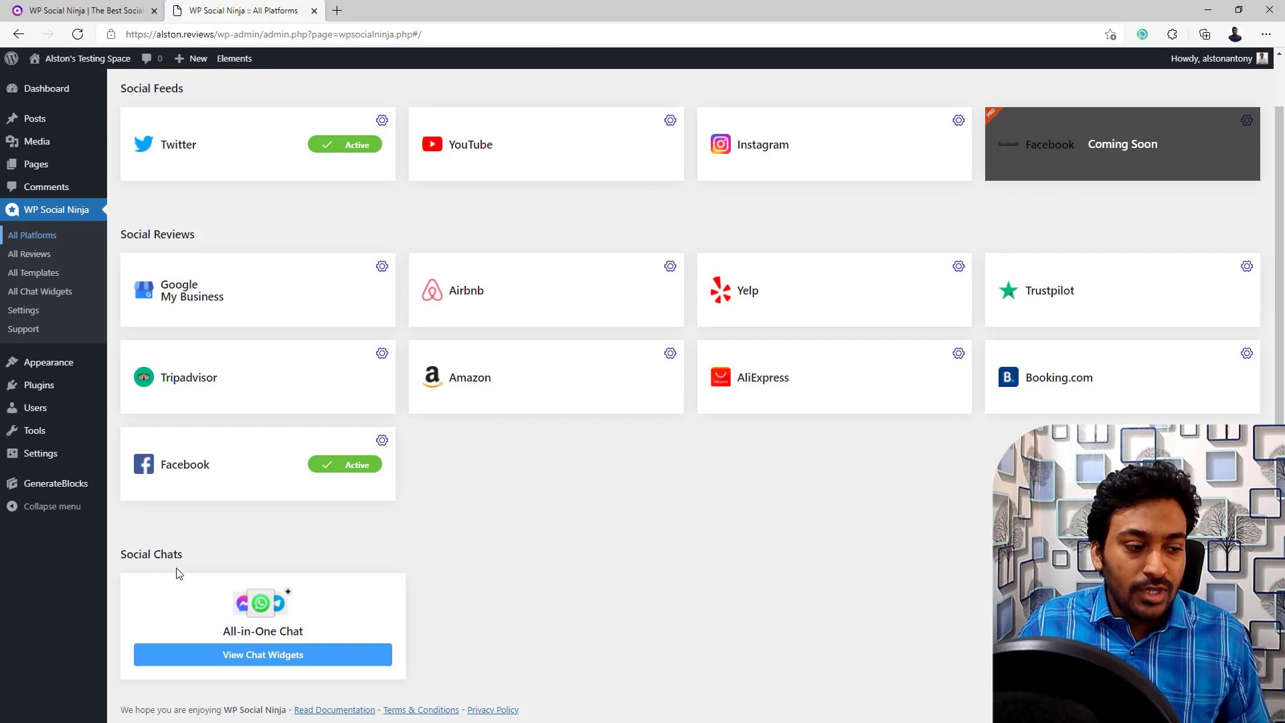
left_click(266, 664)
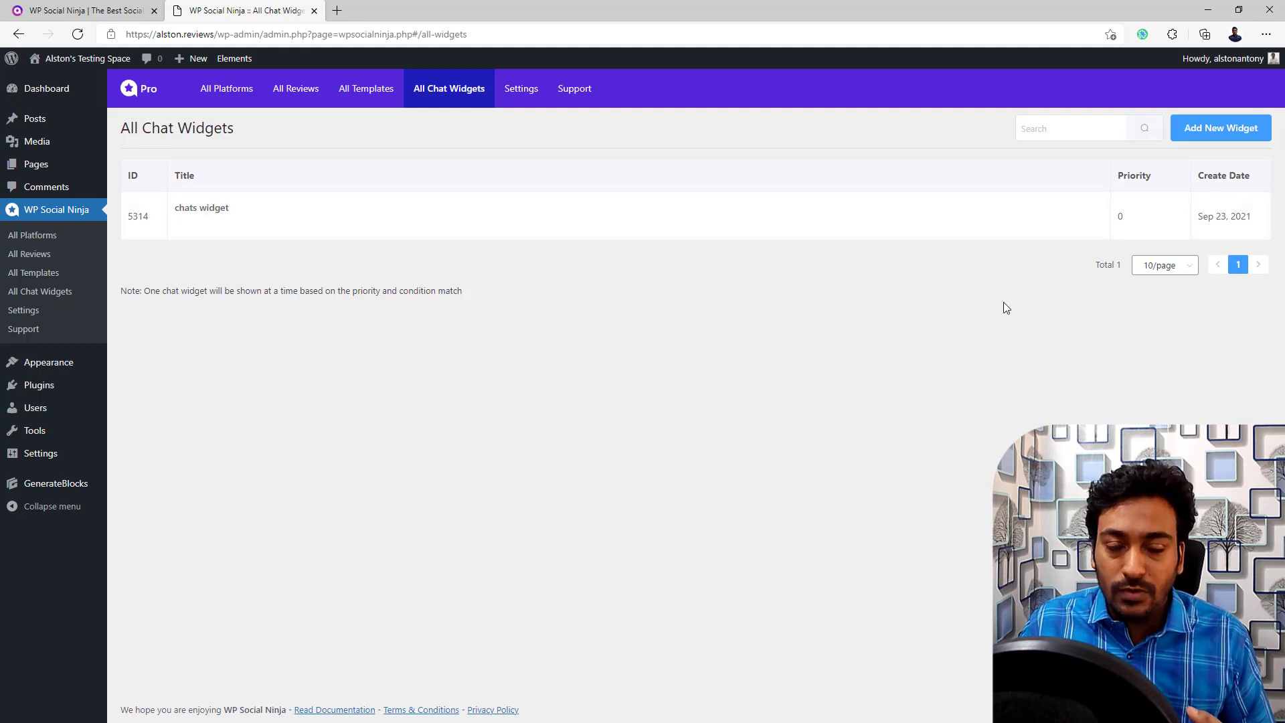
left_click(1201, 131)
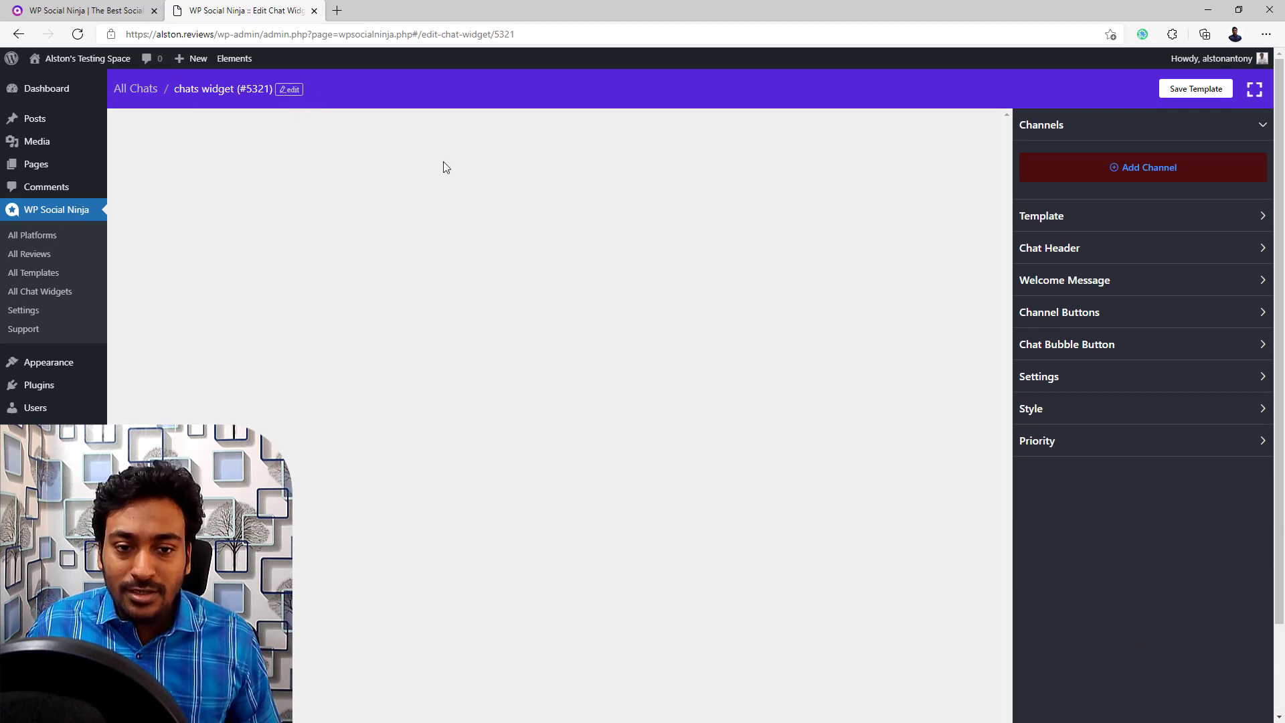
Look through the available chat channels and add a Messenger channel with the username saaspirate to the widget.
left_click(1141, 173)
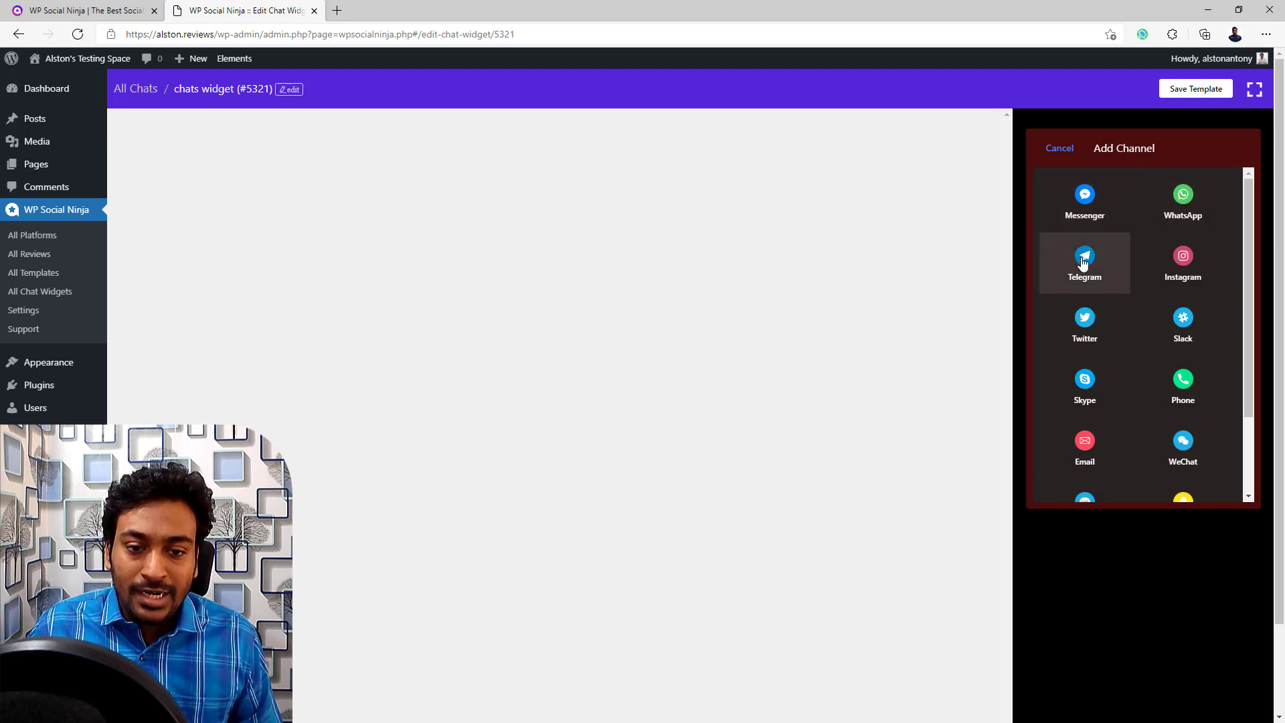
scroll(1208, 278, "down", 2)
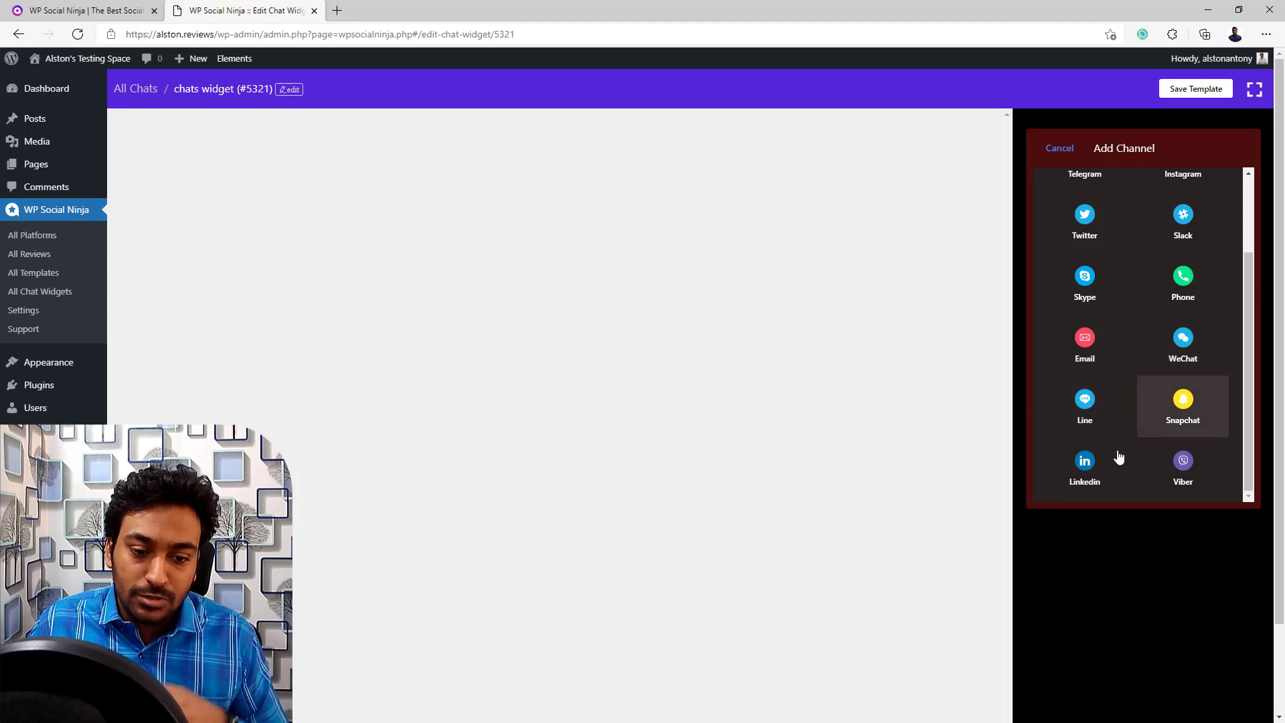
scroll(1124, 468, "up", 2)
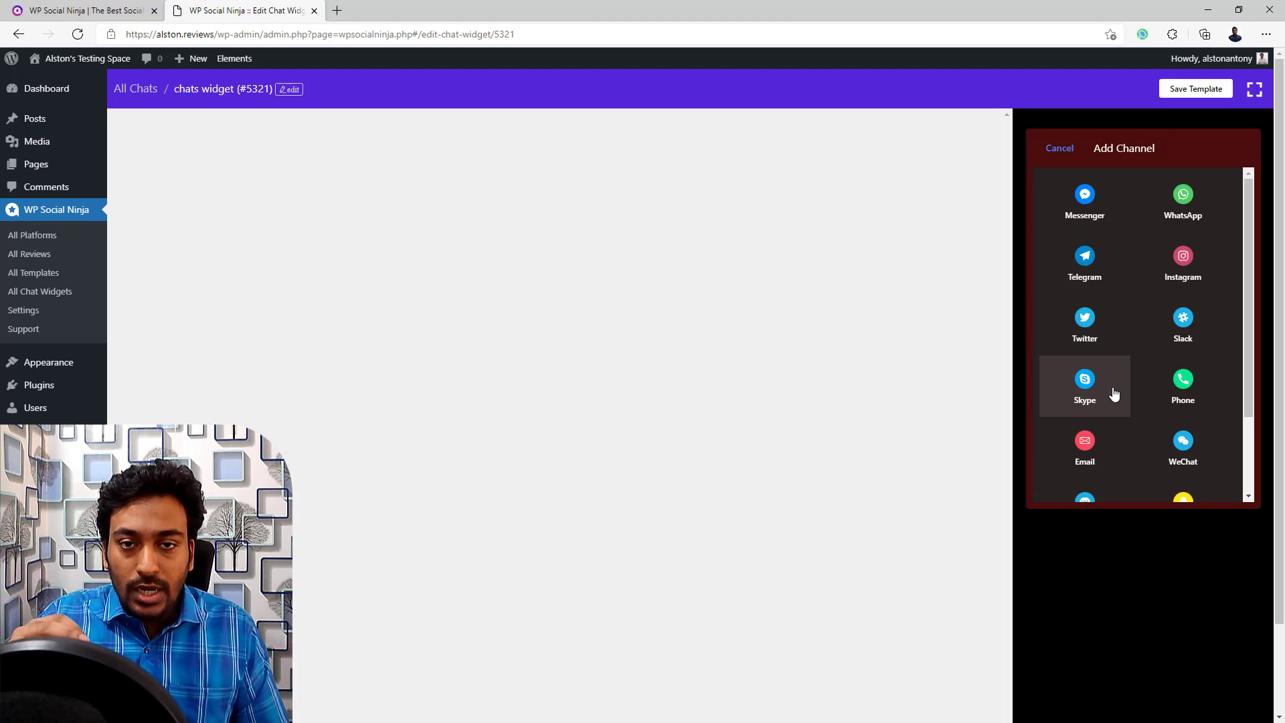
left_click(1084, 201)
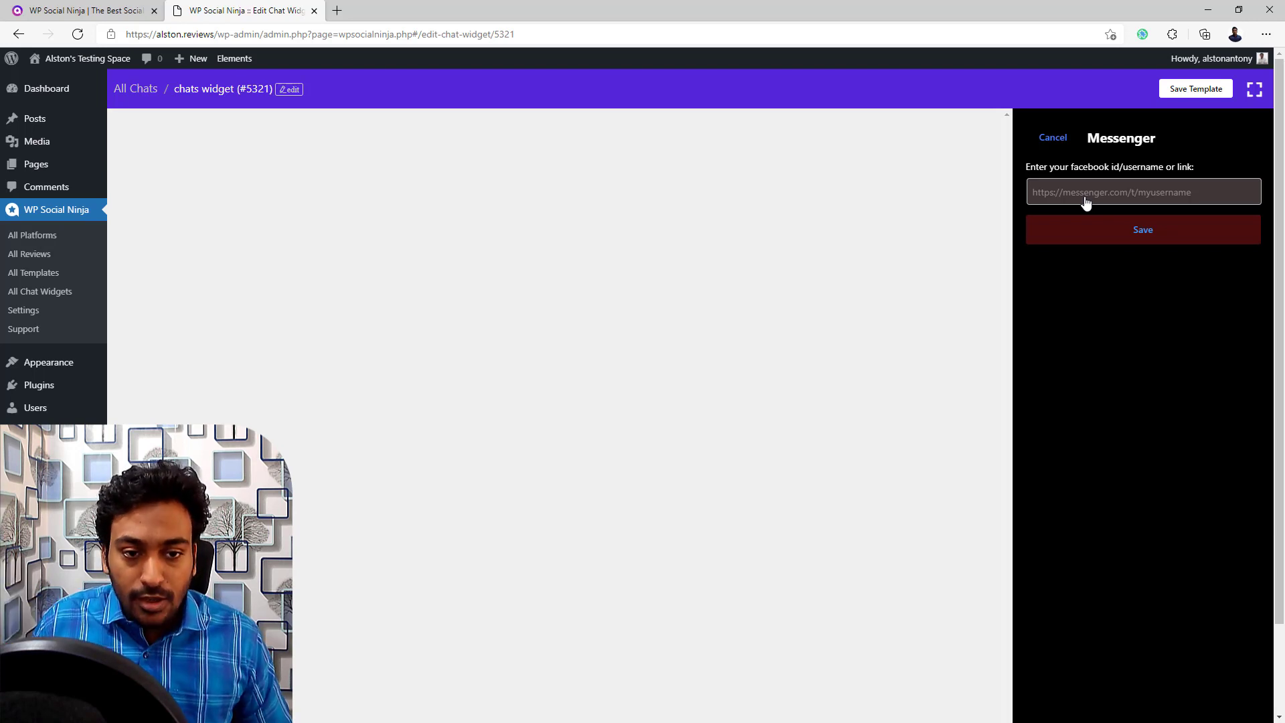
left_click(1085, 201)
type("saasp")
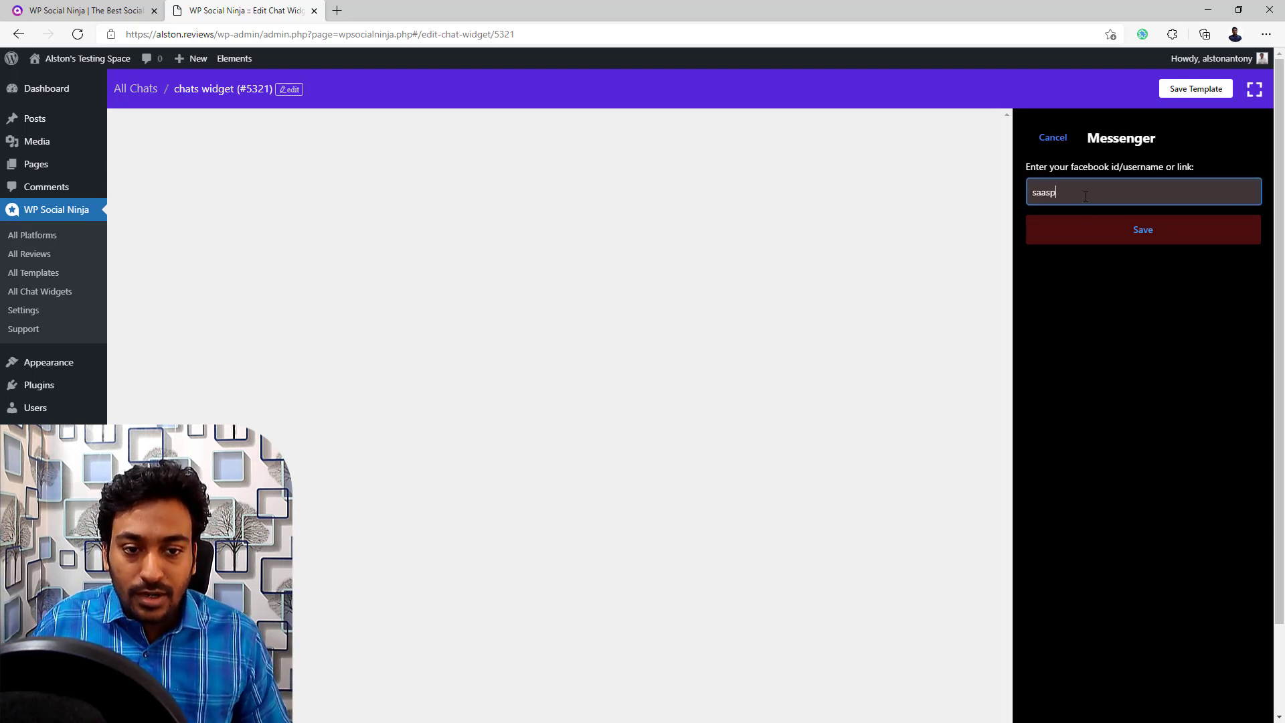
type("irate")
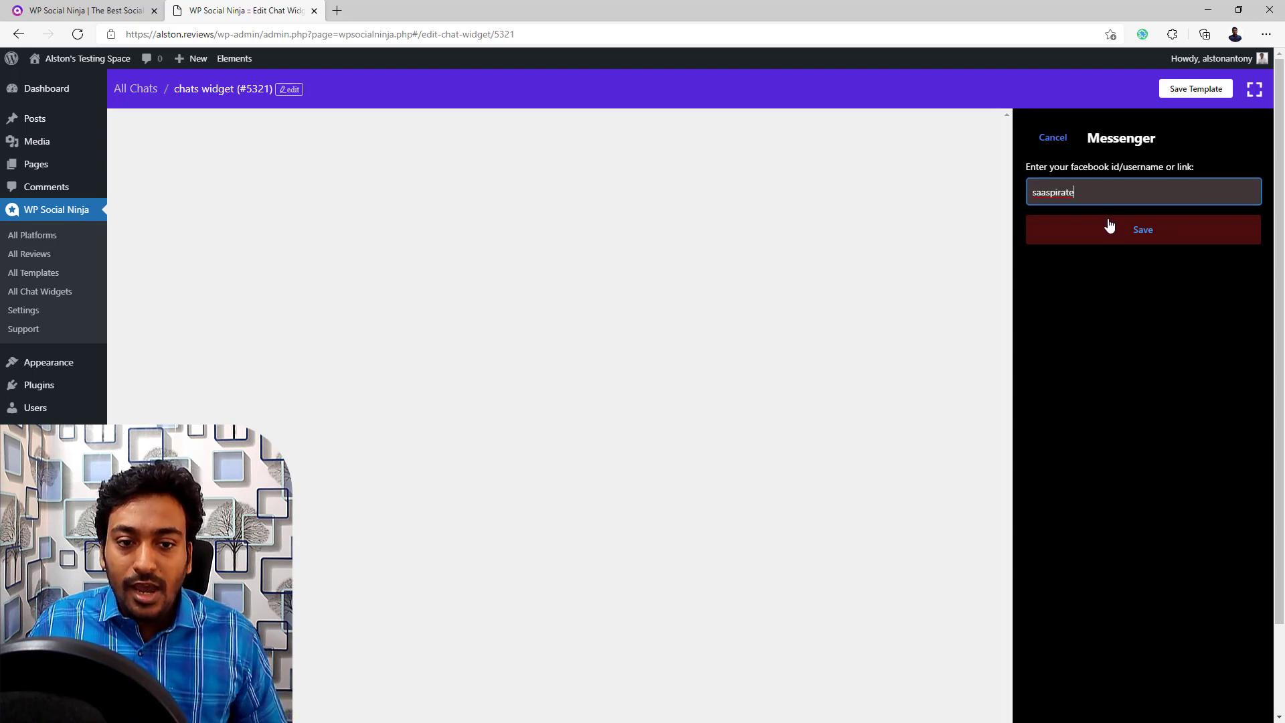
left_click(1111, 226)
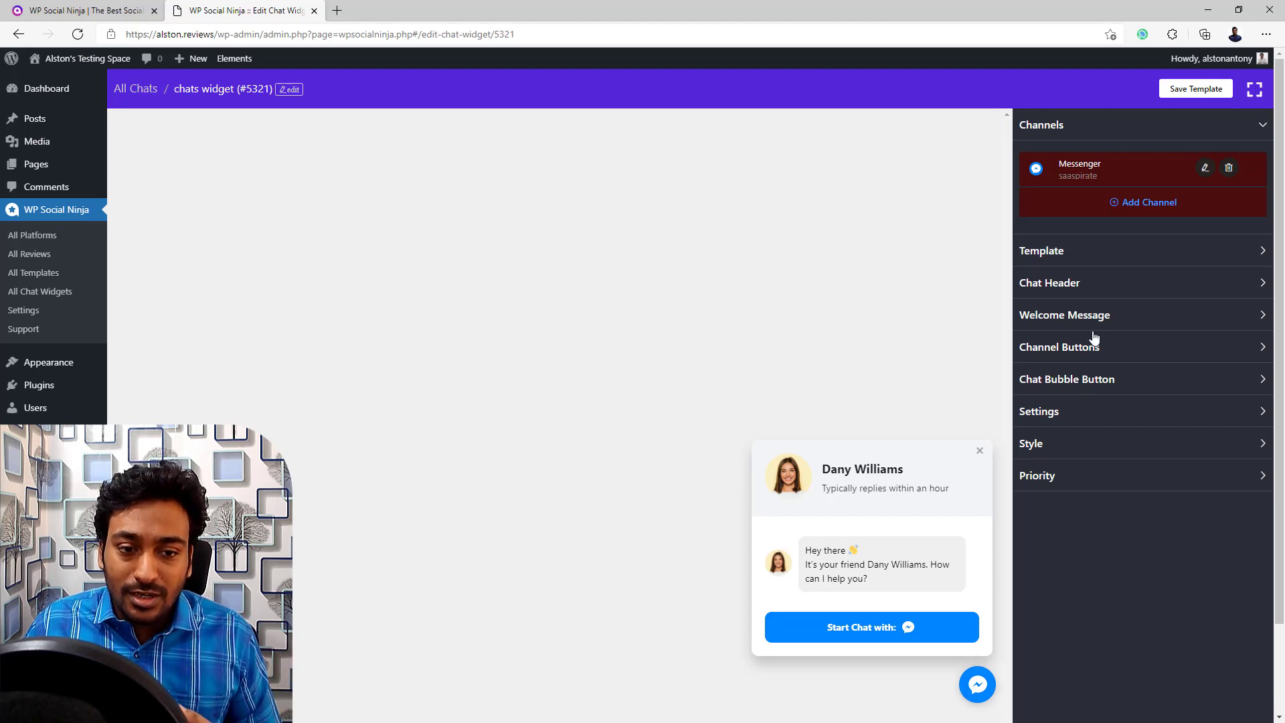
Try the Only Icons layout type for the chat widget and test its Messenger icon in the preview.
left_click(1081, 257)
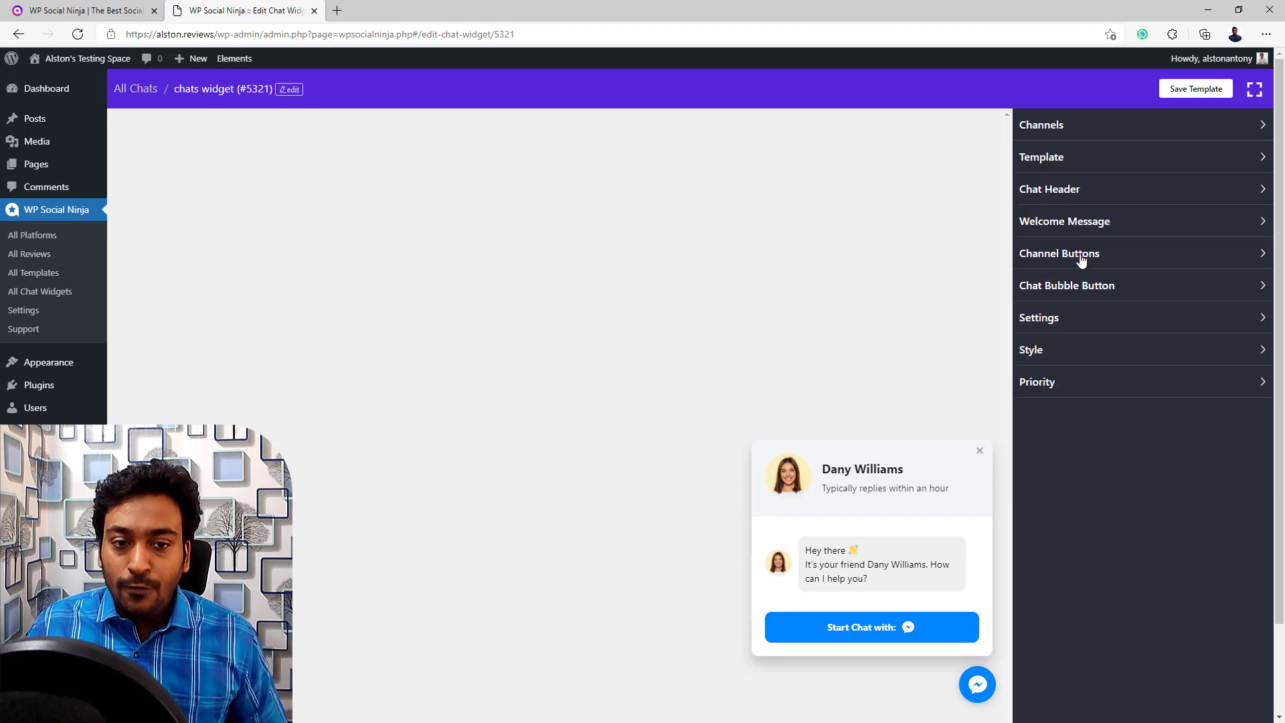
left_click(1066, 159)
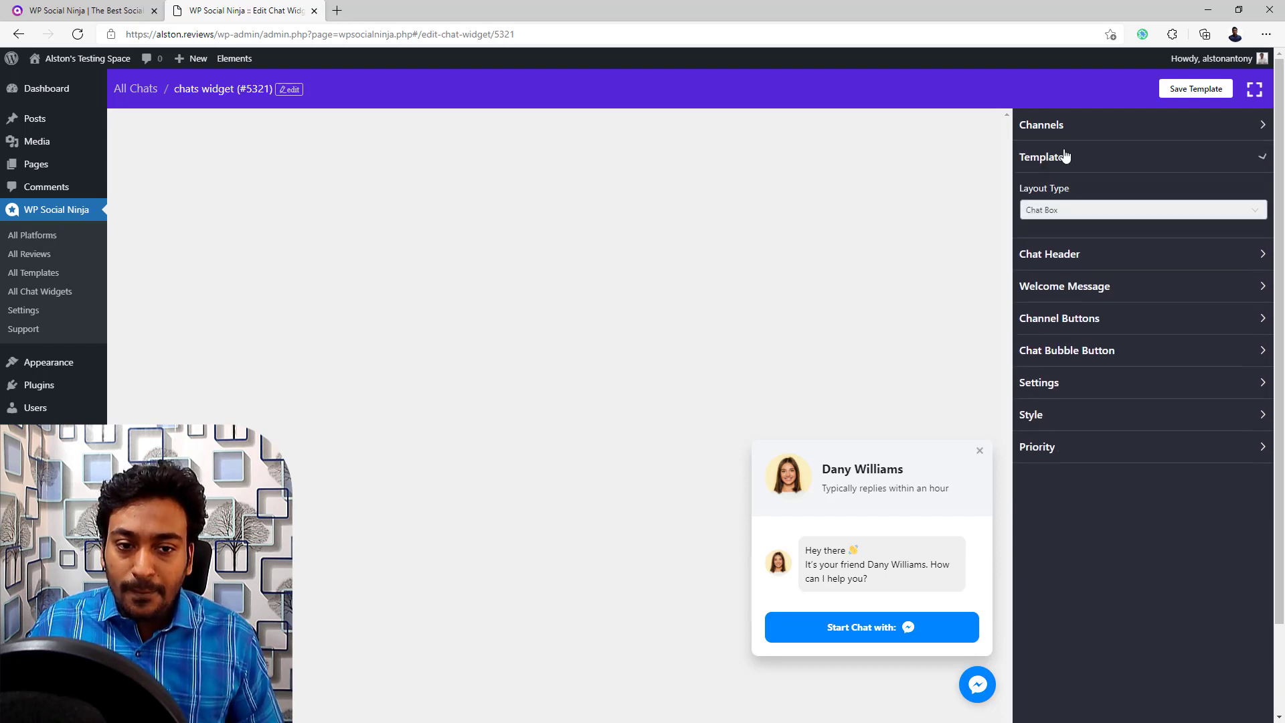
left_click(1069, 214)
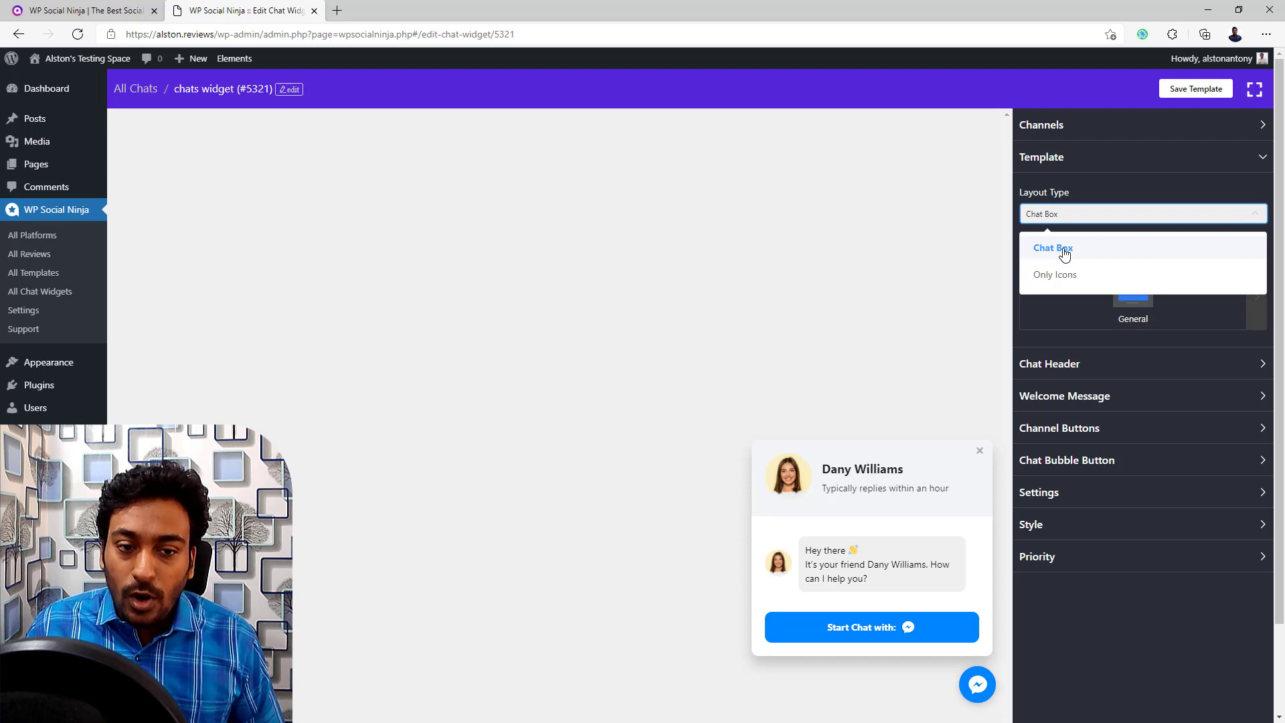
left_click(1063, 276)
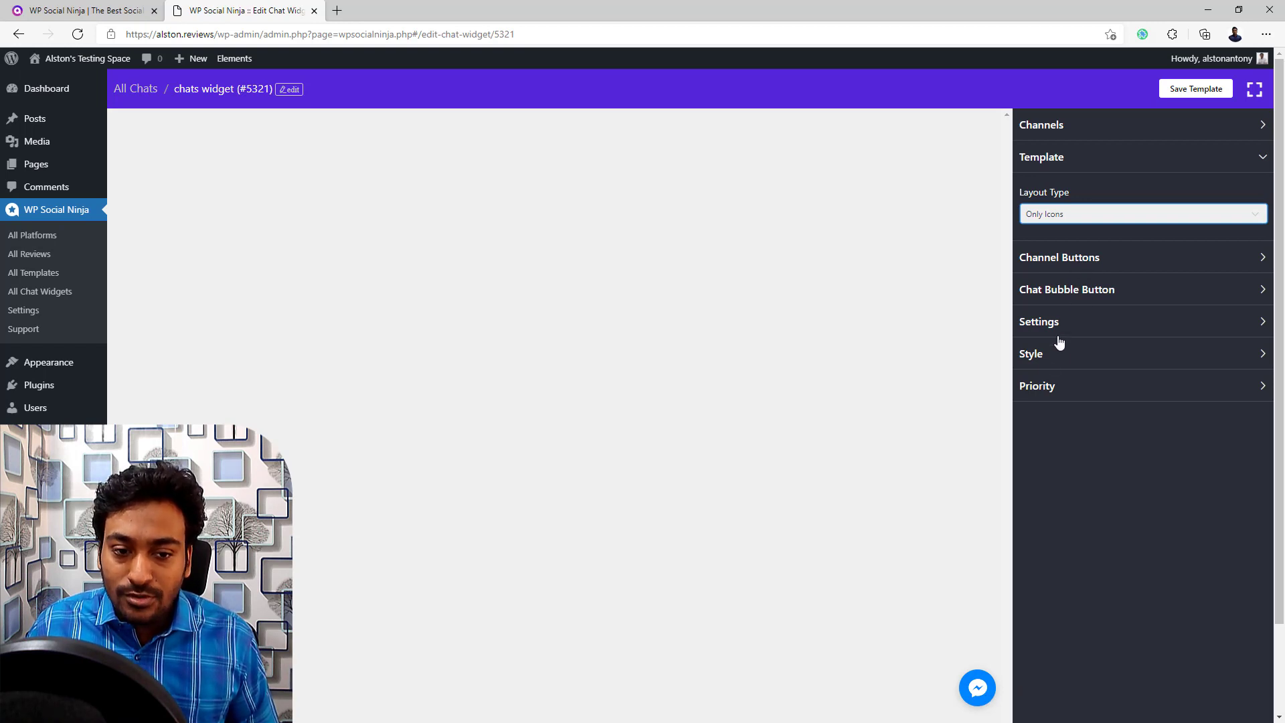
left_click(978, 688)
left_click(473, 12)
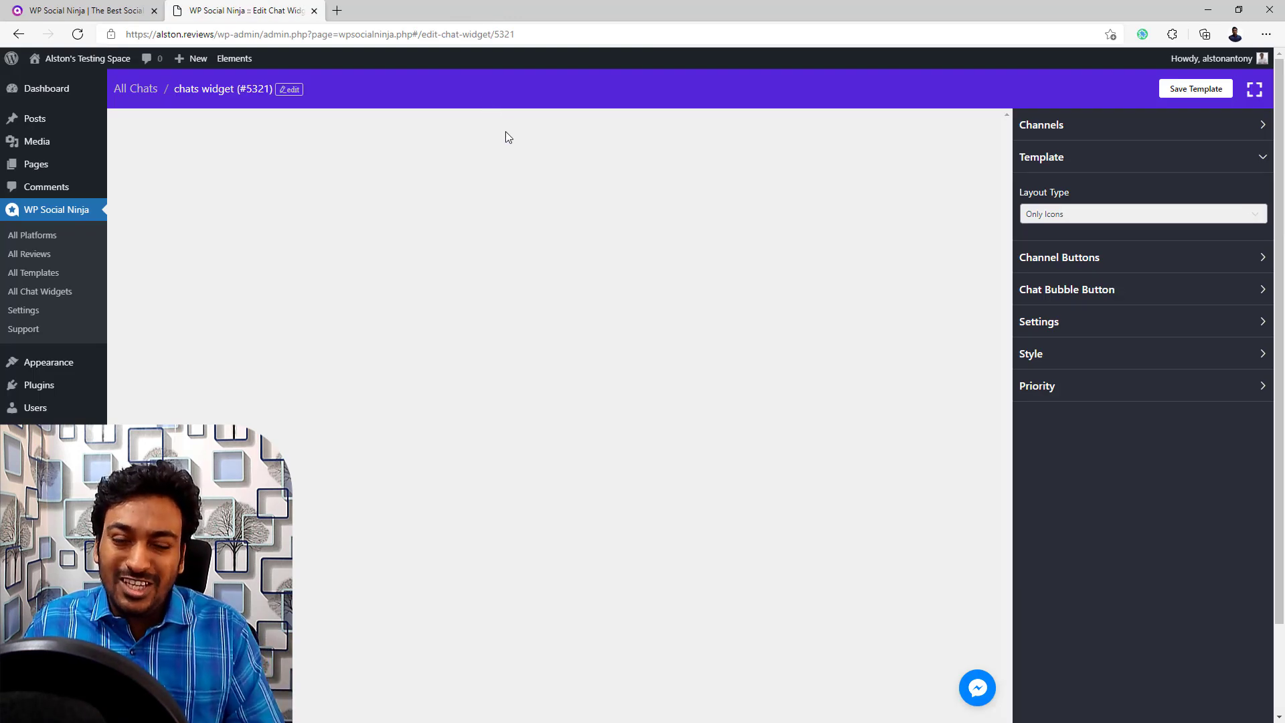
Set the chat widget's layout type to Chat Box and open the chat window in the preview.
left_click(1056, 221)
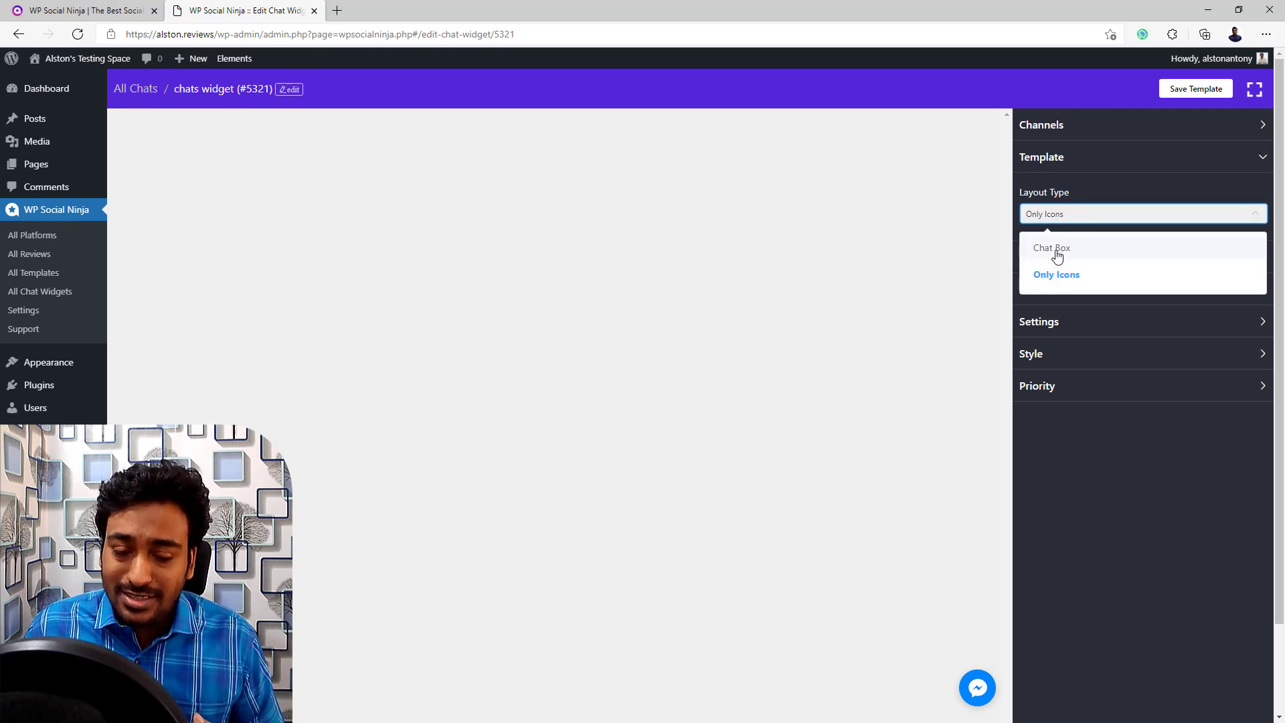
left_click(1056, 253)
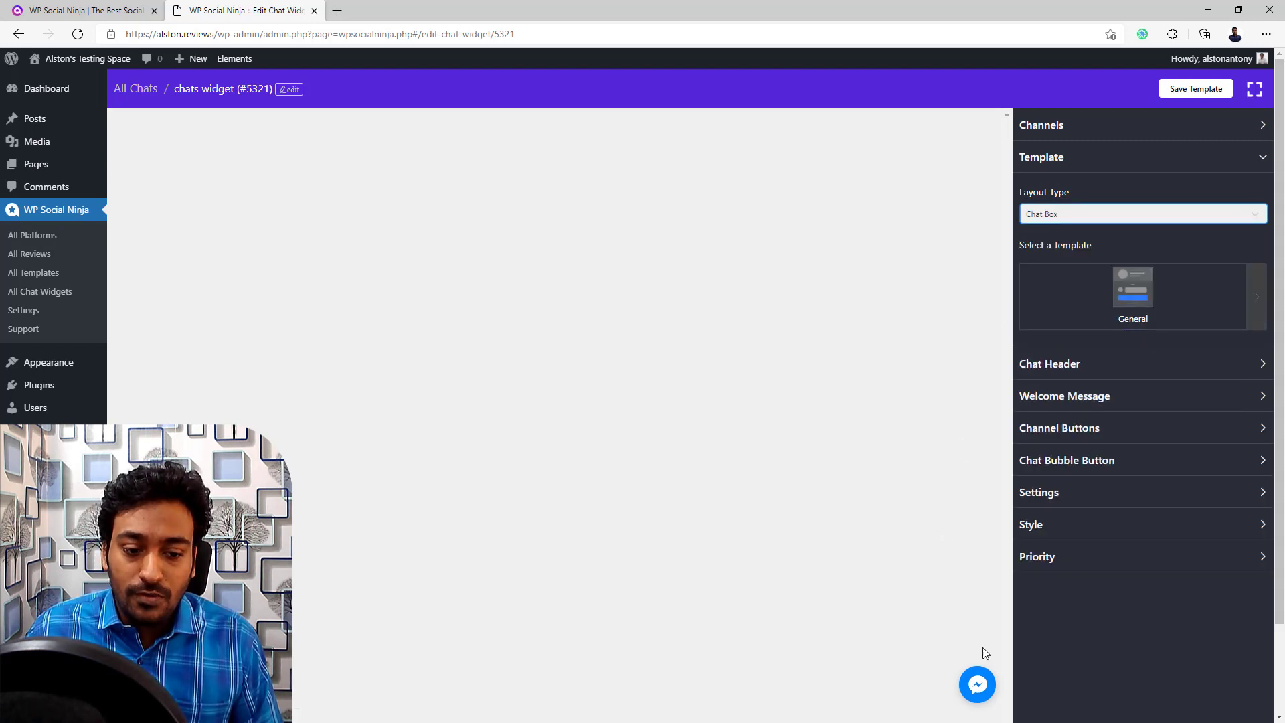
left_click(978, 682)
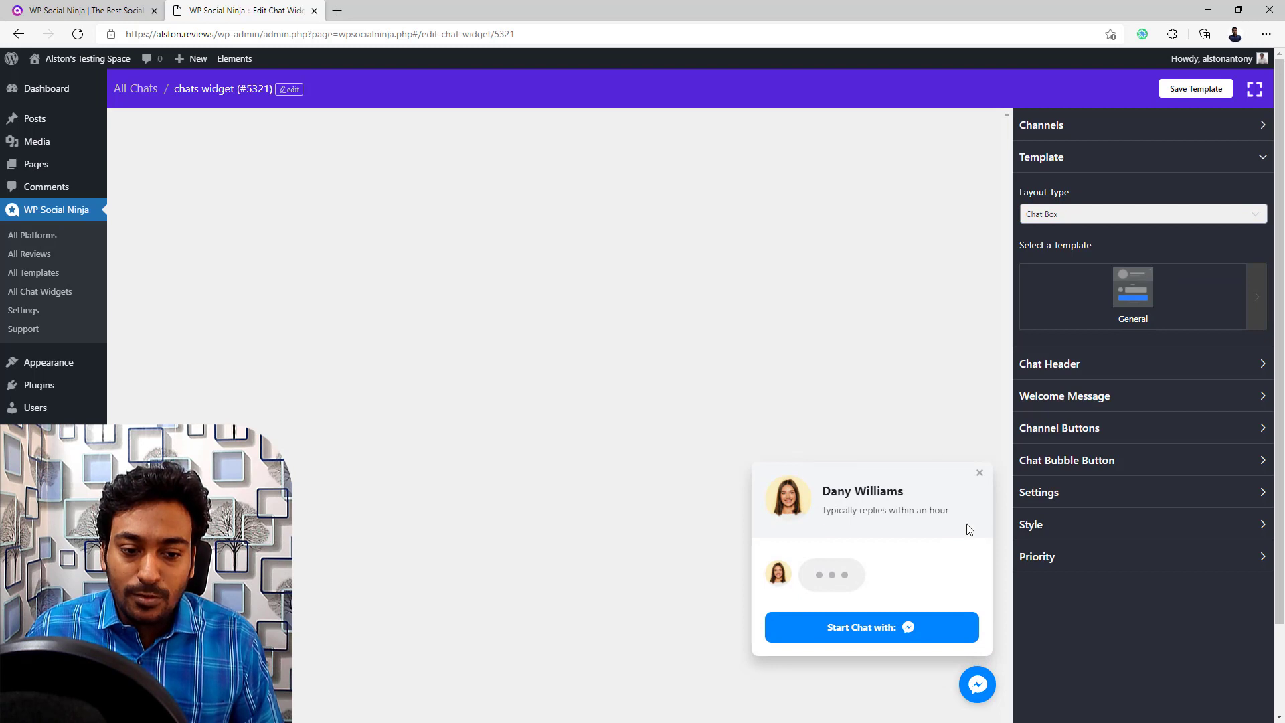
Try the Support and Sale chat templates in the preview, and apply the Feedback template to the widget.
left_click(1249, 291)
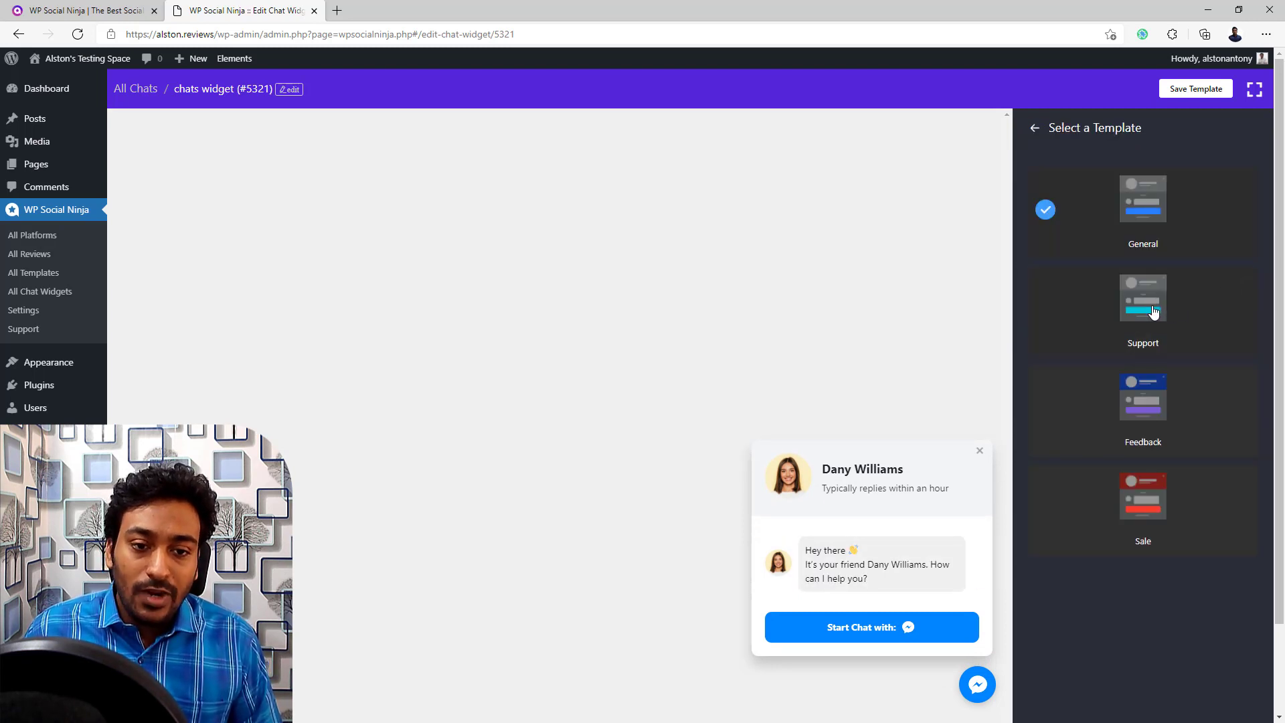
left_click(1133, 335)
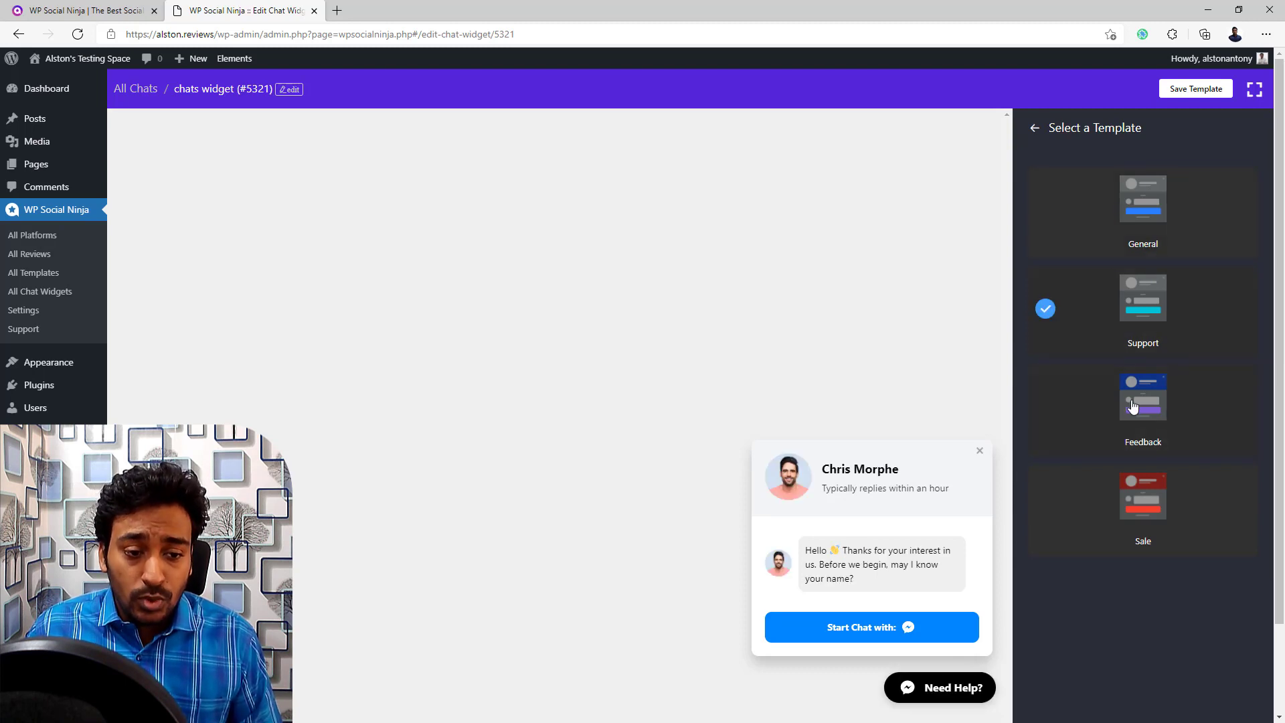
left_click(1133, 407)
left_click(1135, 509)
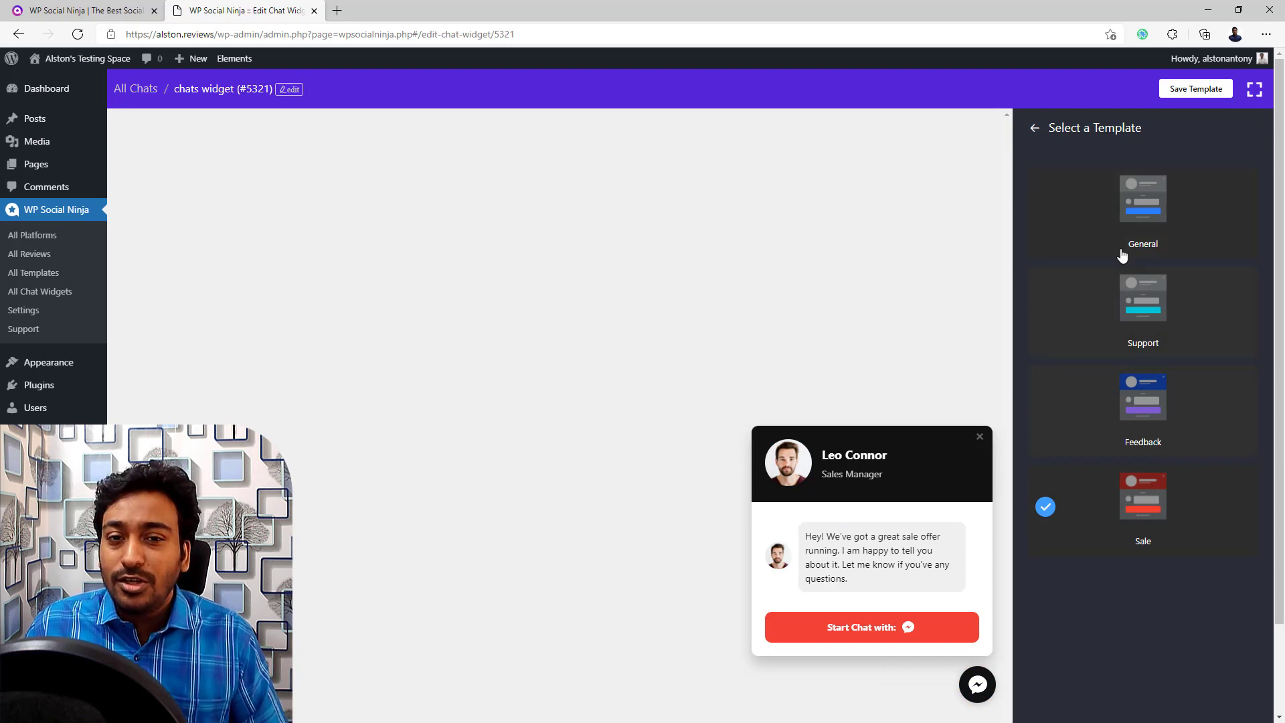
left_click(1124, 396)
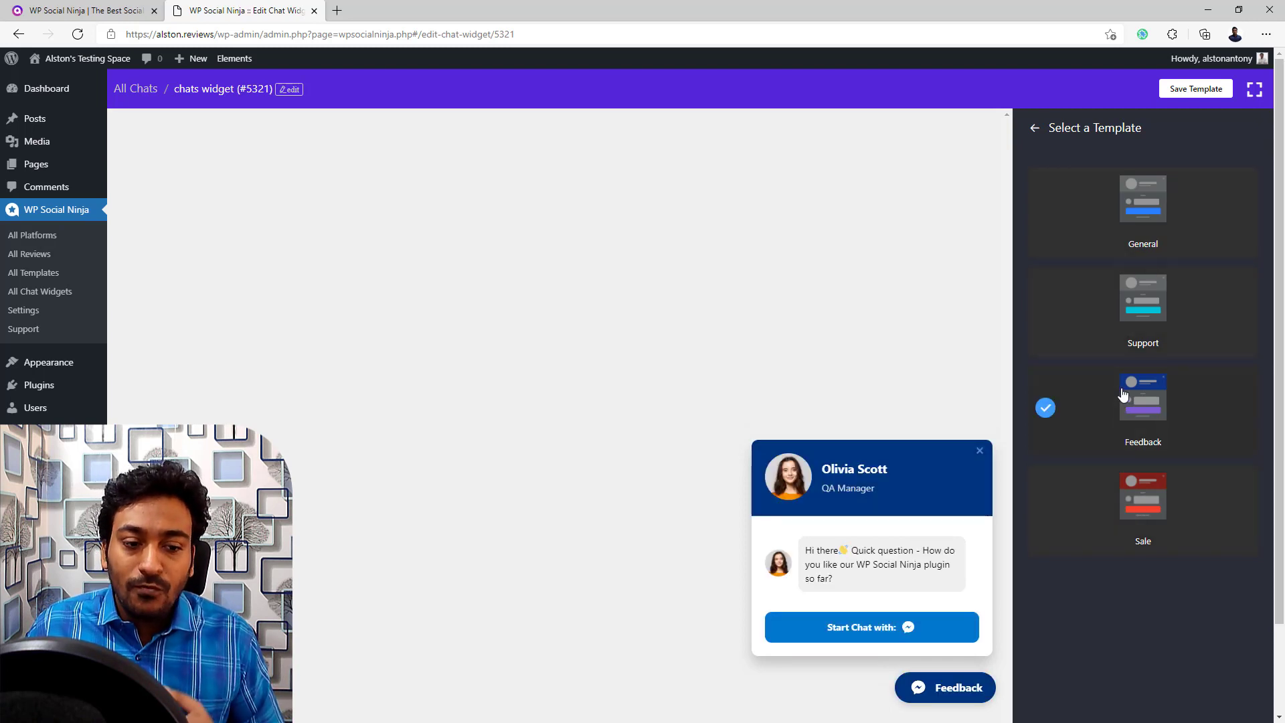
left_click(1032, 133)
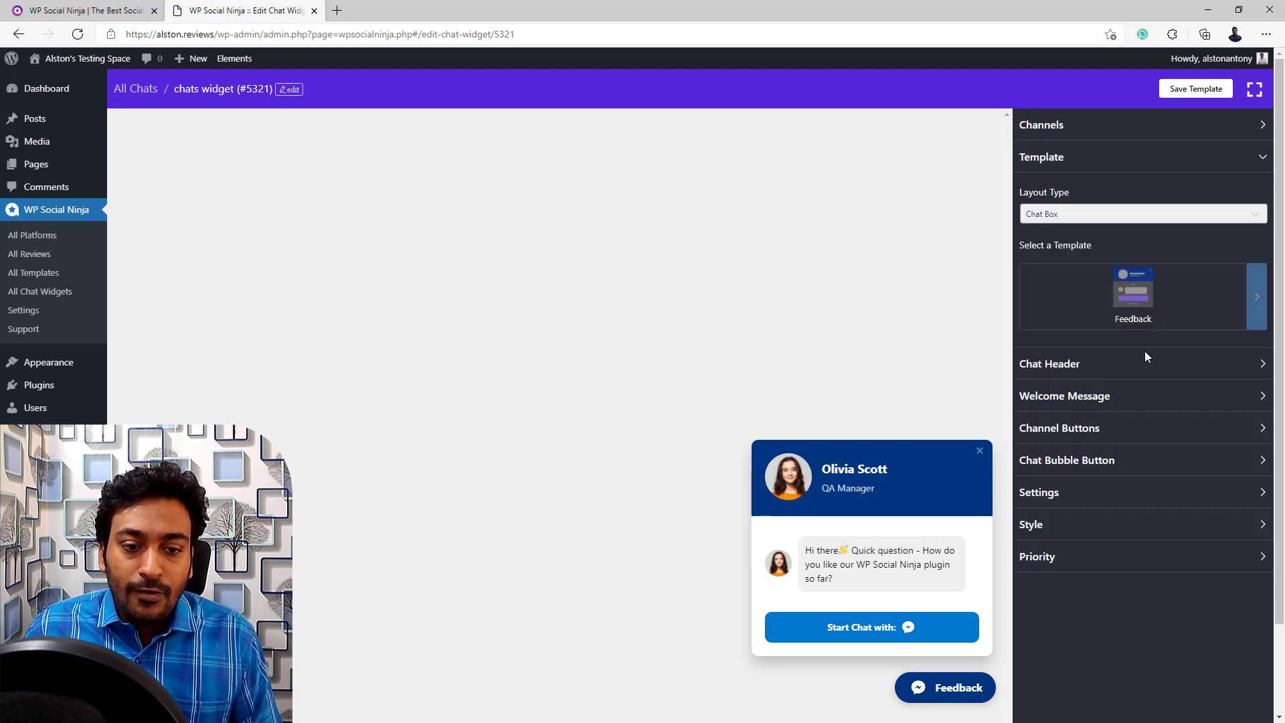
Replace the profile name in the chat header with the site owner's full name.
left_click(1041, 366)
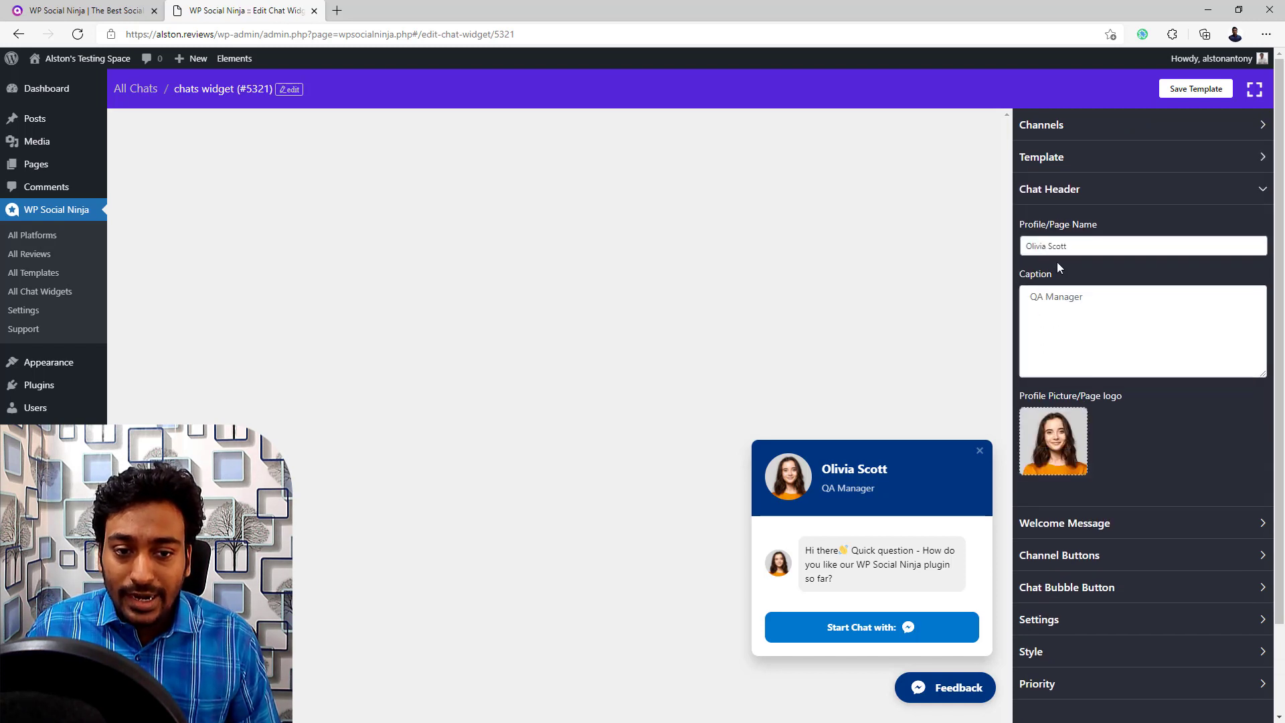
triple_click(1081, 243)
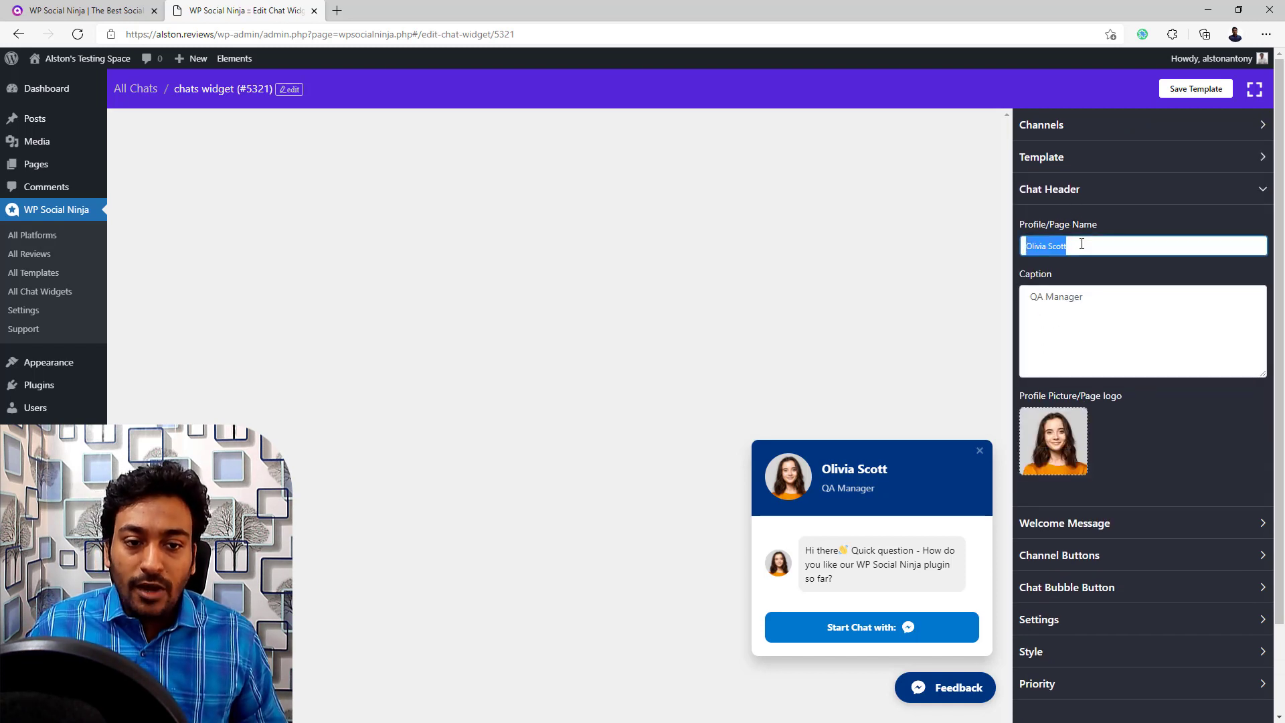
type("Alston ")
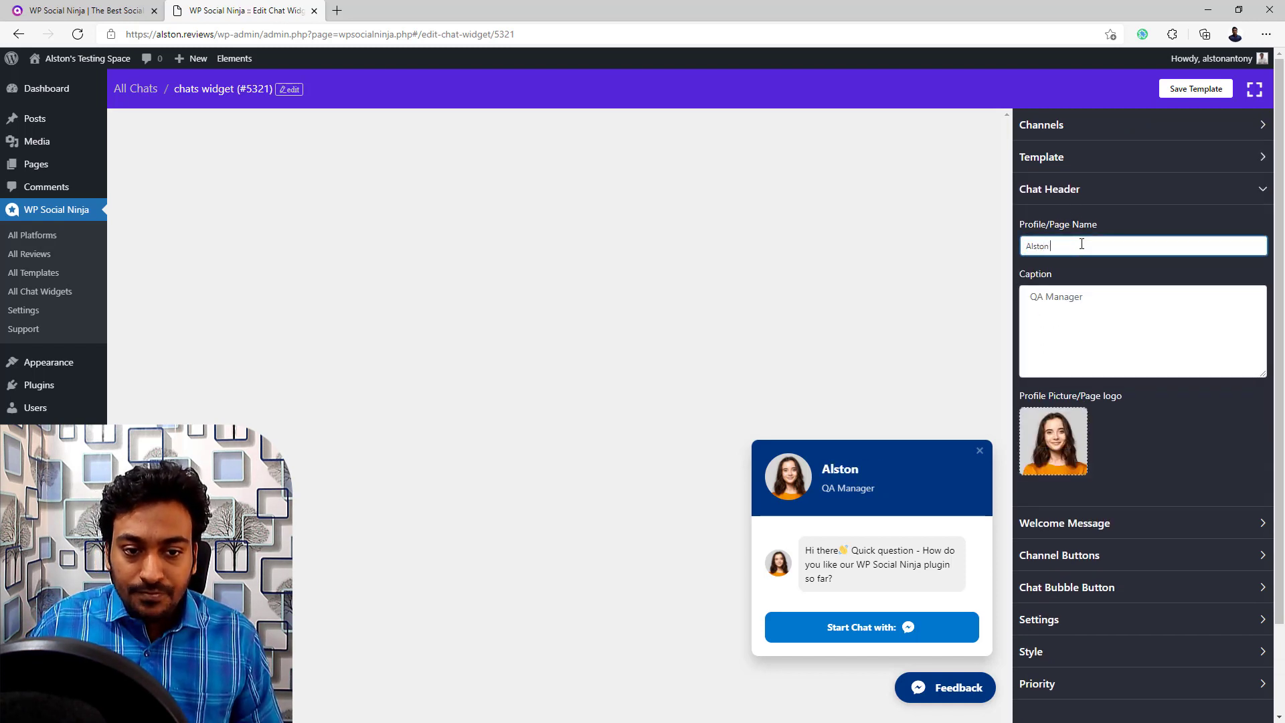
type("Antony")
Set the chat header caption to SaaS Guy and replace the profile picture with the owner's photo.
left_click(1051, 310)
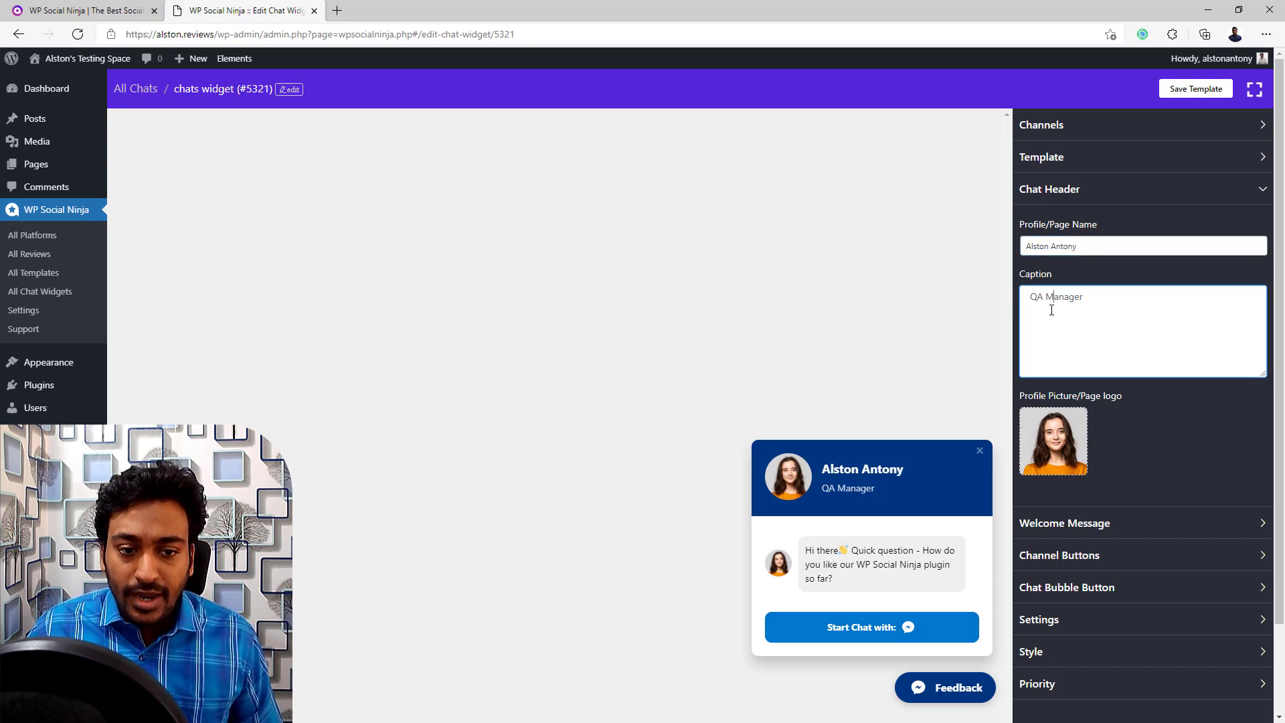
triple_click(1051, 309)
type("Vid")
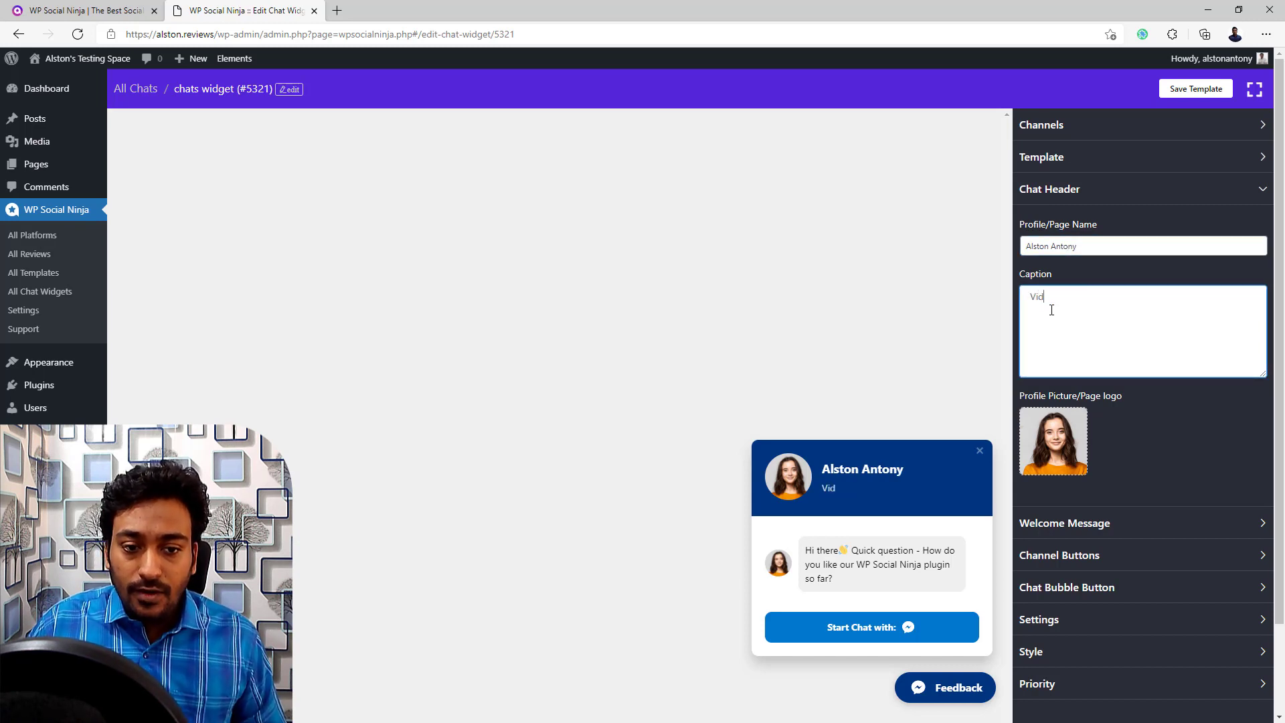
type("eo Content")
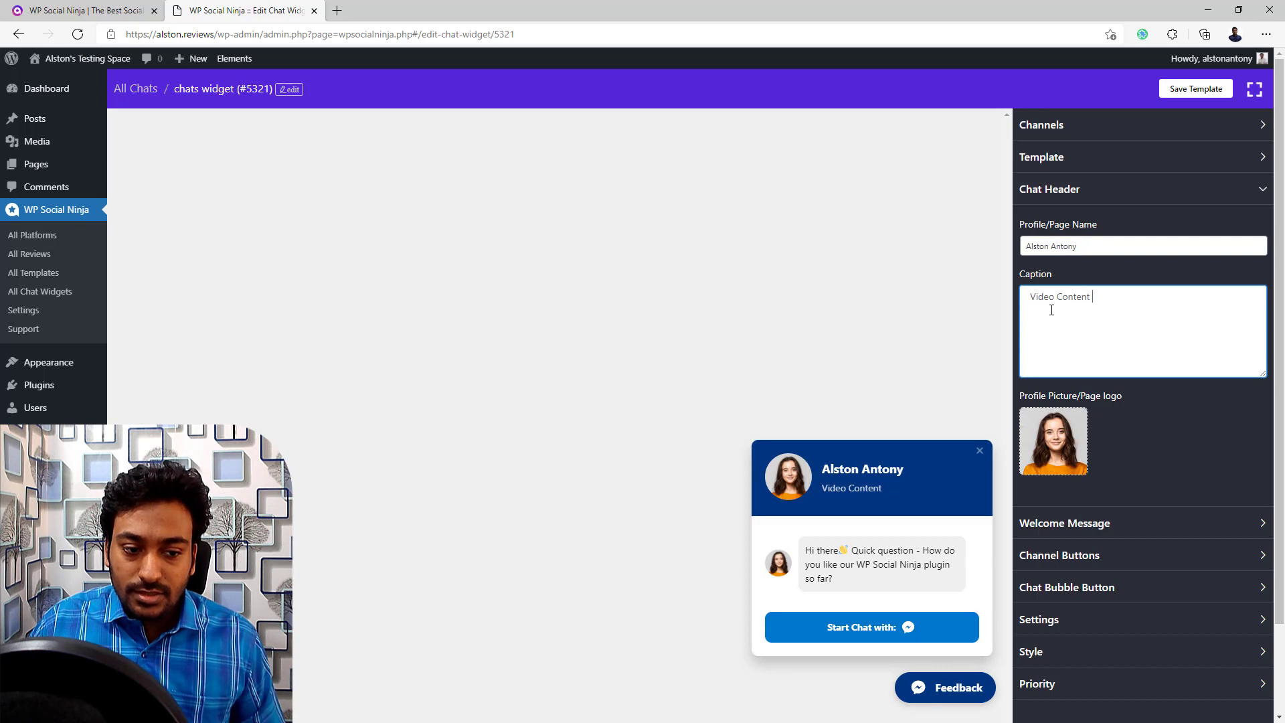
triple_click(1051, 310)
type("SaaS Guy")
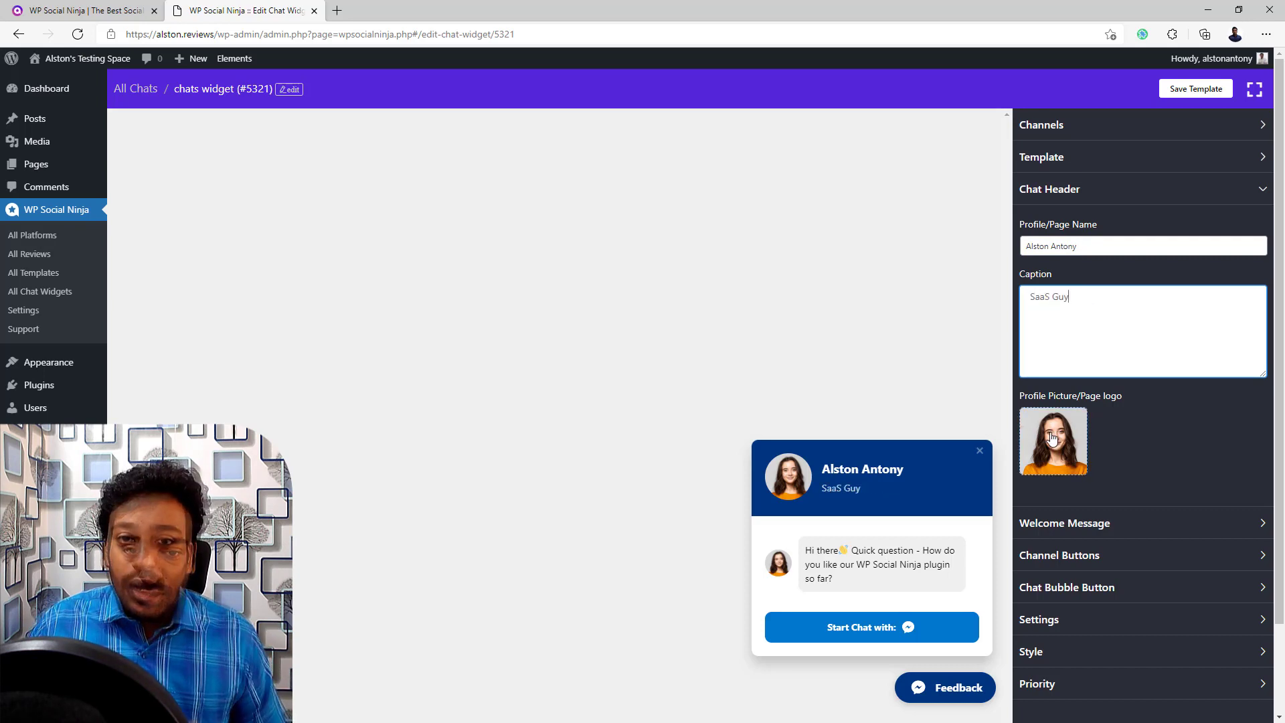
left_click(1051, 439)
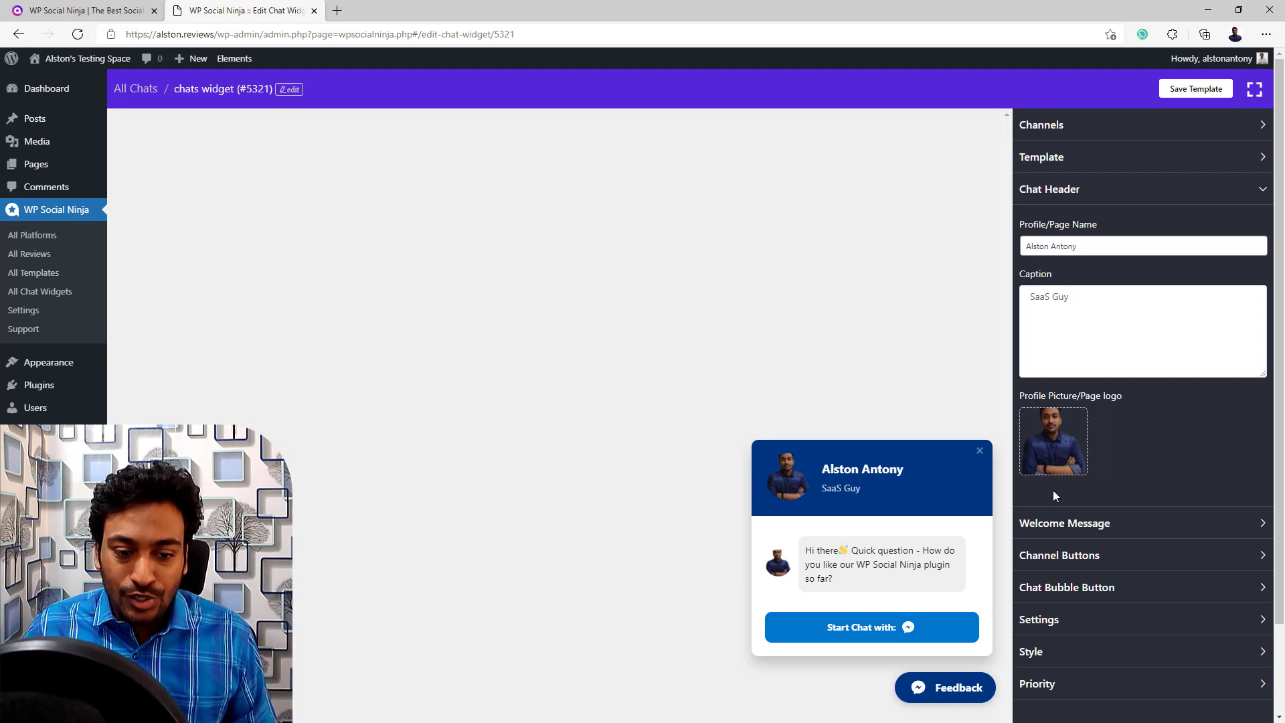
Change the greeting message's product mention to SaaSPirate so it asks "How do you like our SaaSPirate so far?".
left_click(1053, 529)
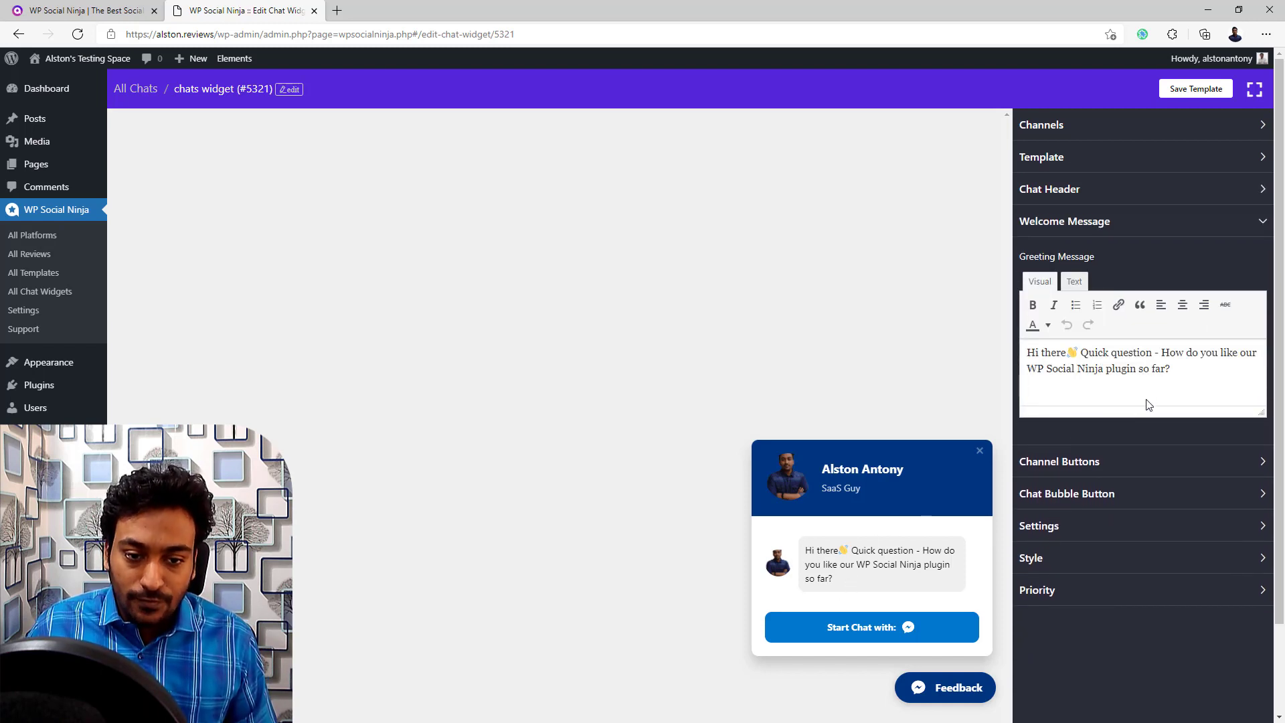
left_click_drag(1027, 368, 1105, 370)
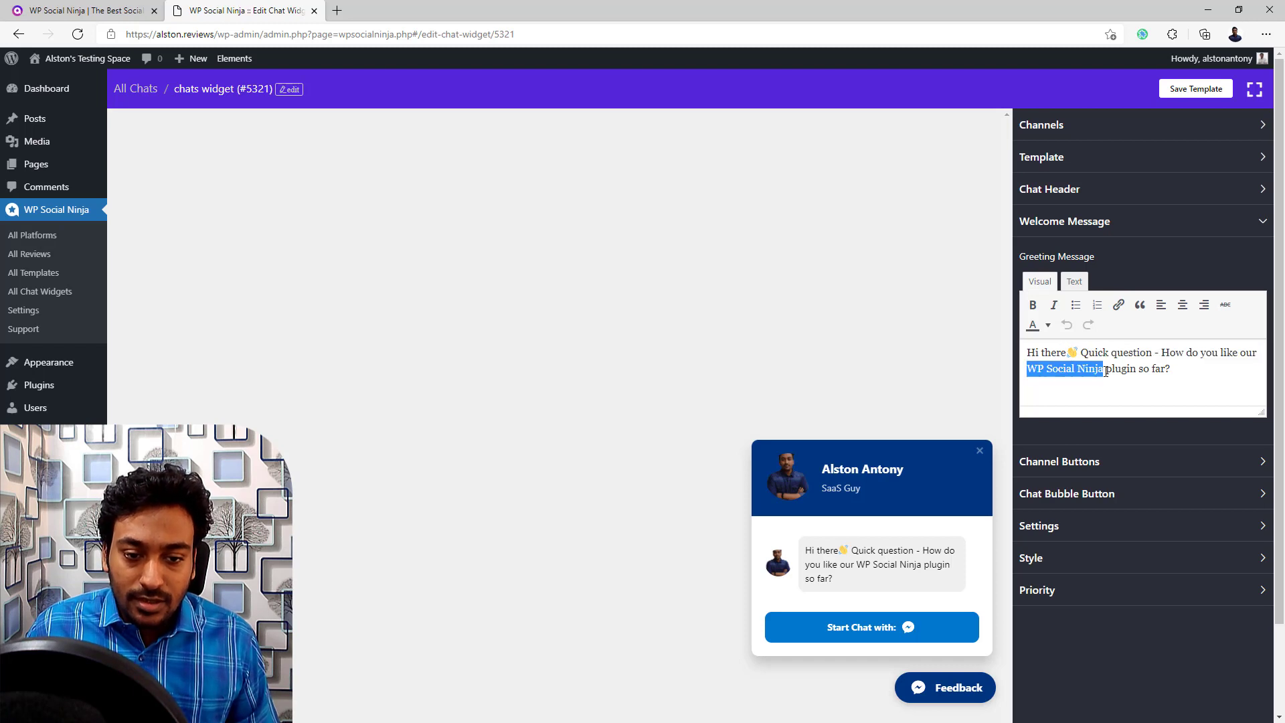
type("SaaSPirat")
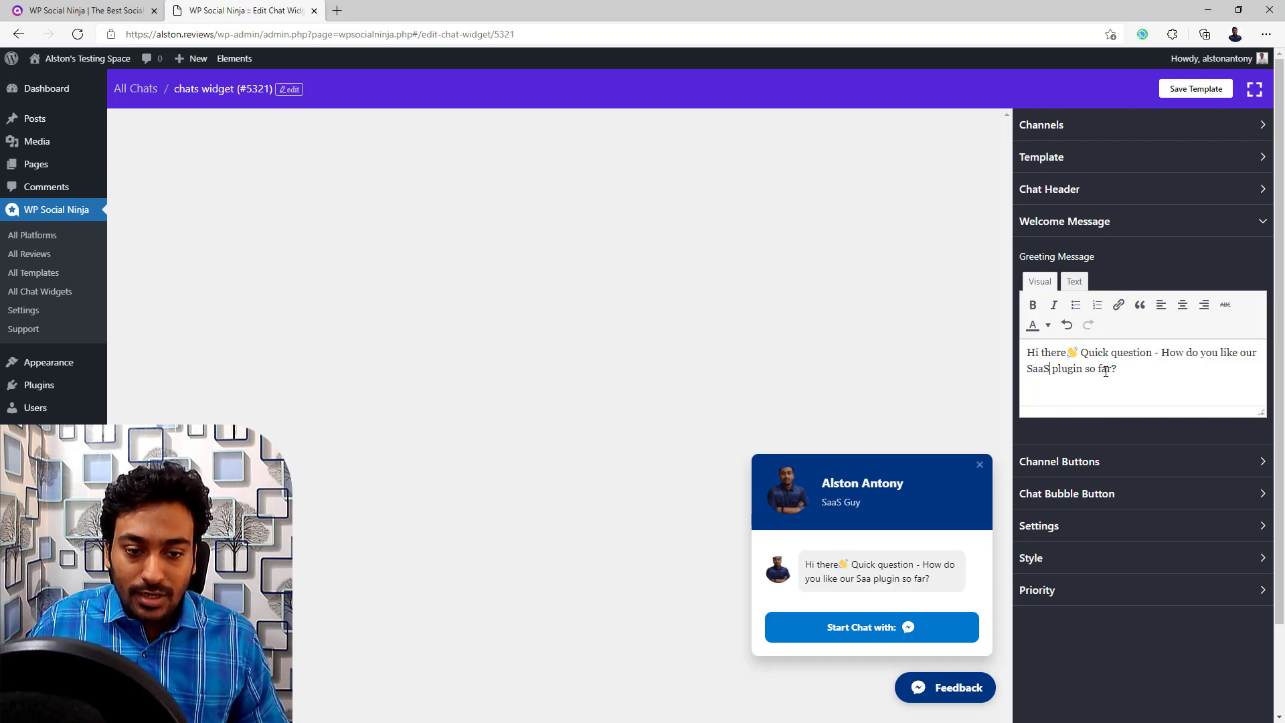
type("e")
double_click(1101, 369)
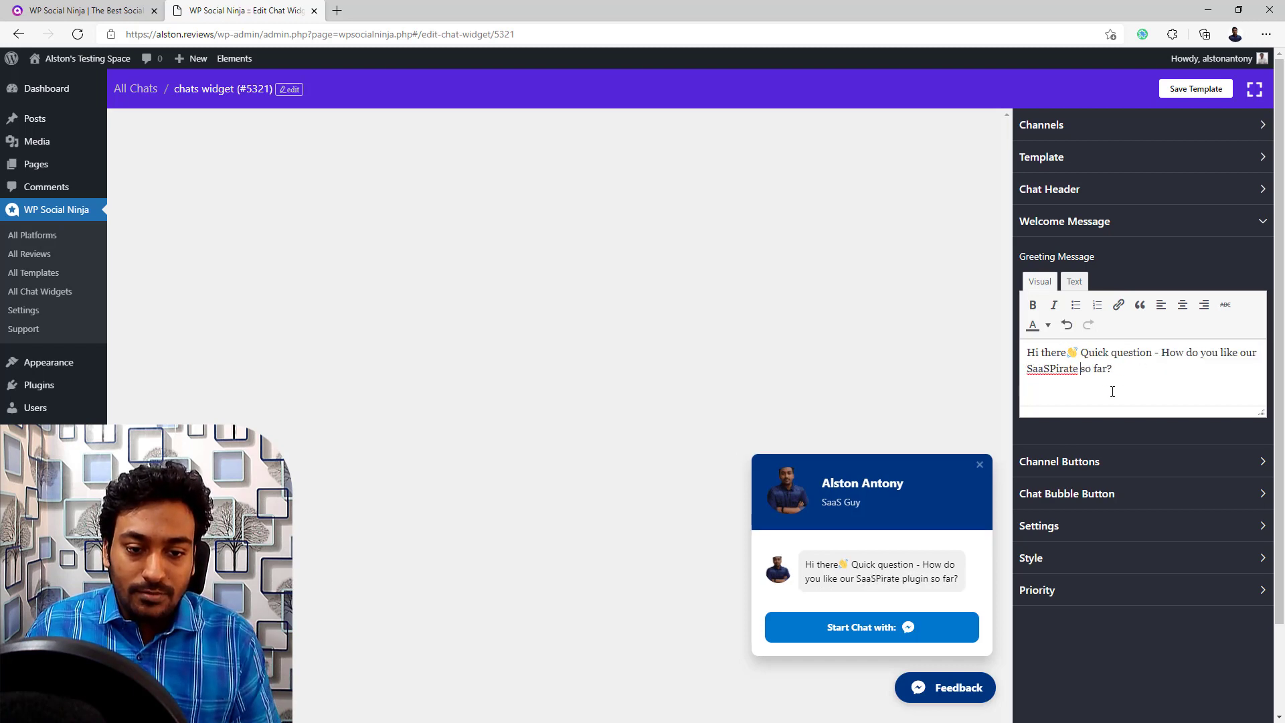
key("BackSpace")
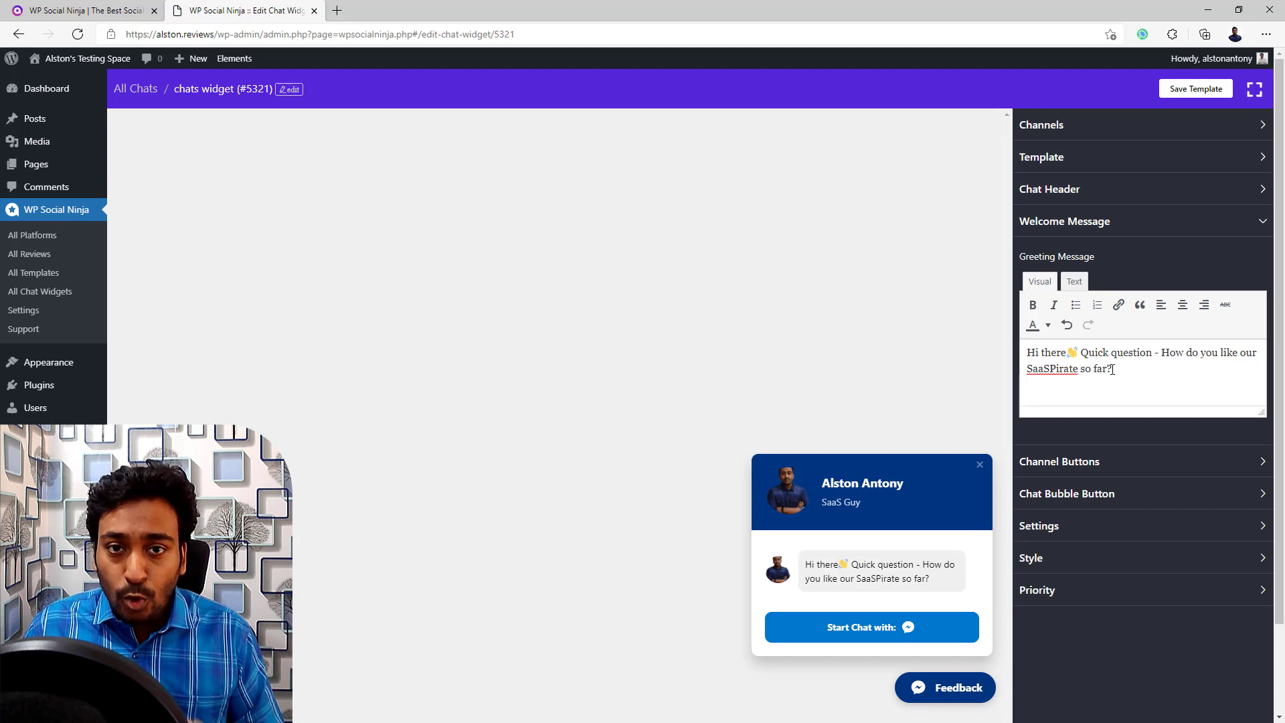
Make the words "Hi there" bold in the greeting message.
left_click_drag(1125, 368, 1026, 352)
left_click(1024, 349)
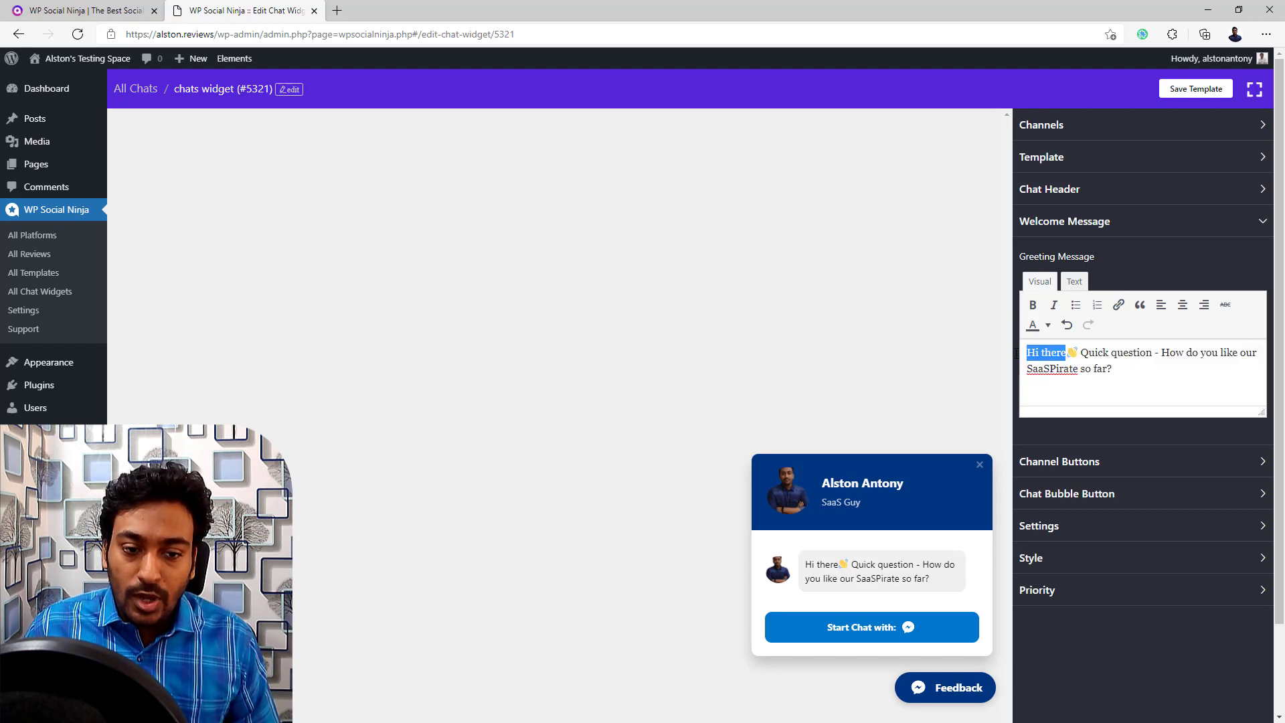
left_click(1032, 304)
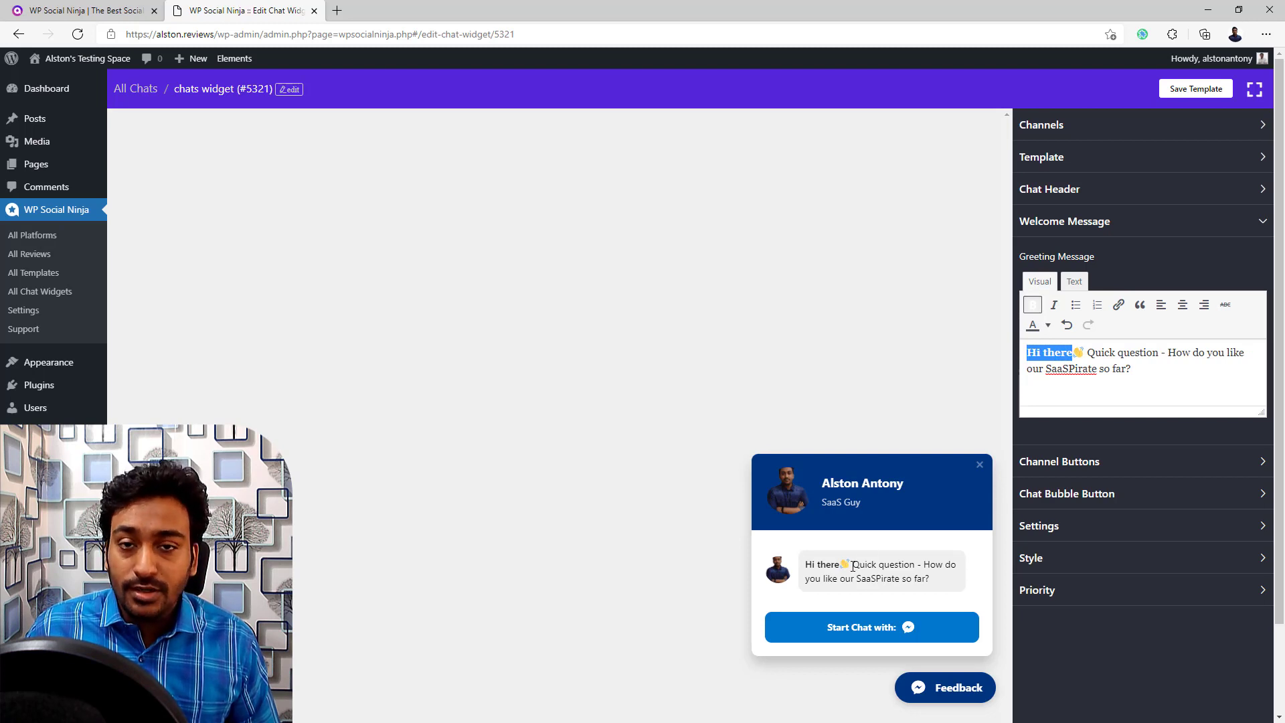
Change the channel button's chat text to "Start Chat in FB with:".
left_click(1087, 462)
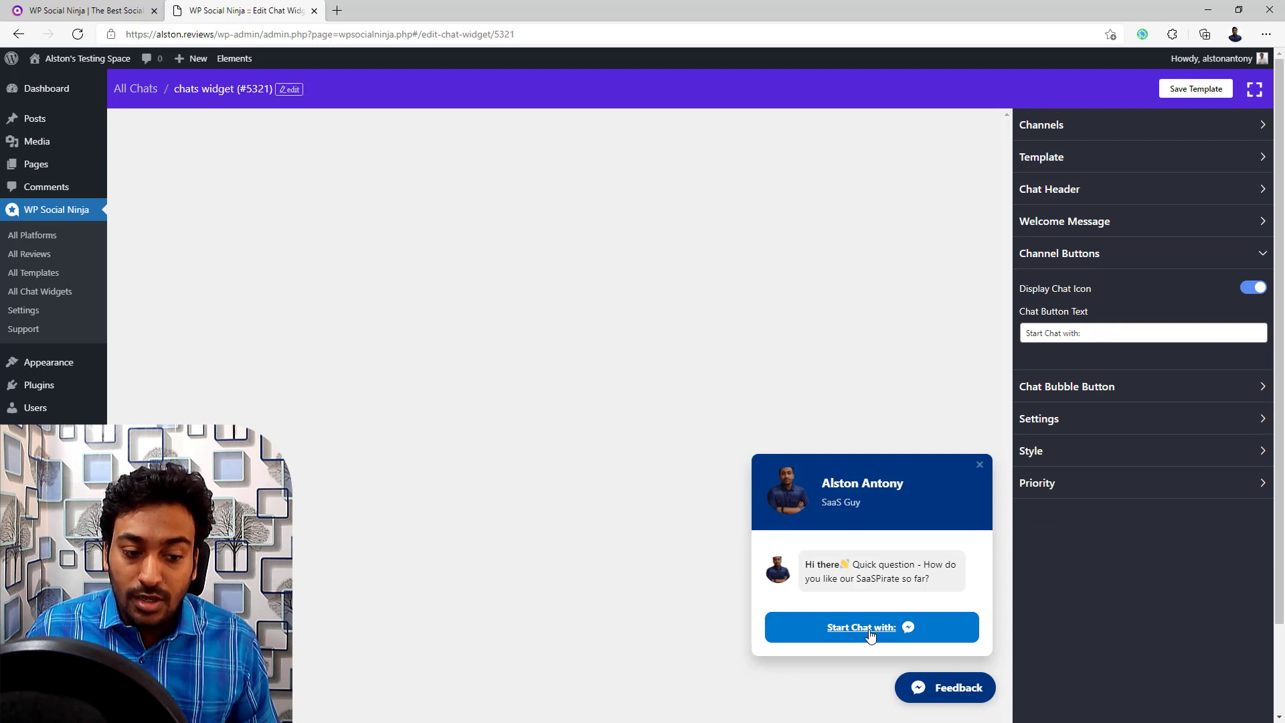
left_click(1062, 337)
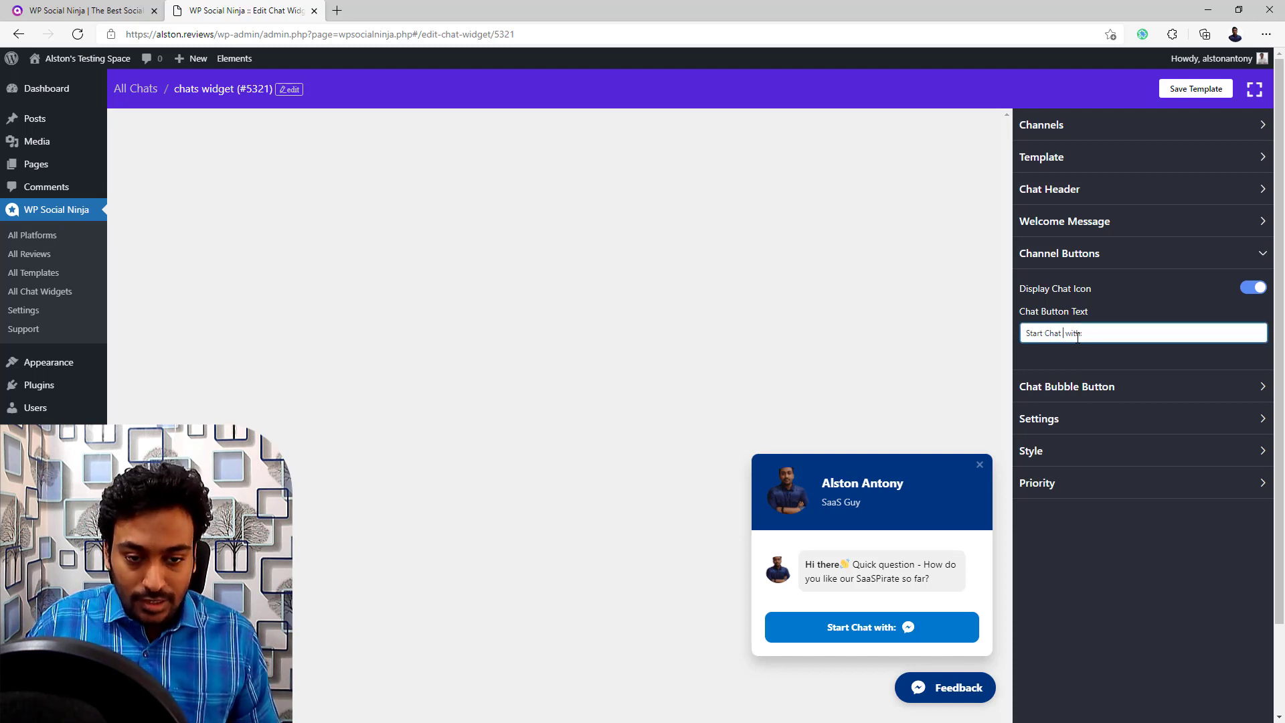
type("in FB")
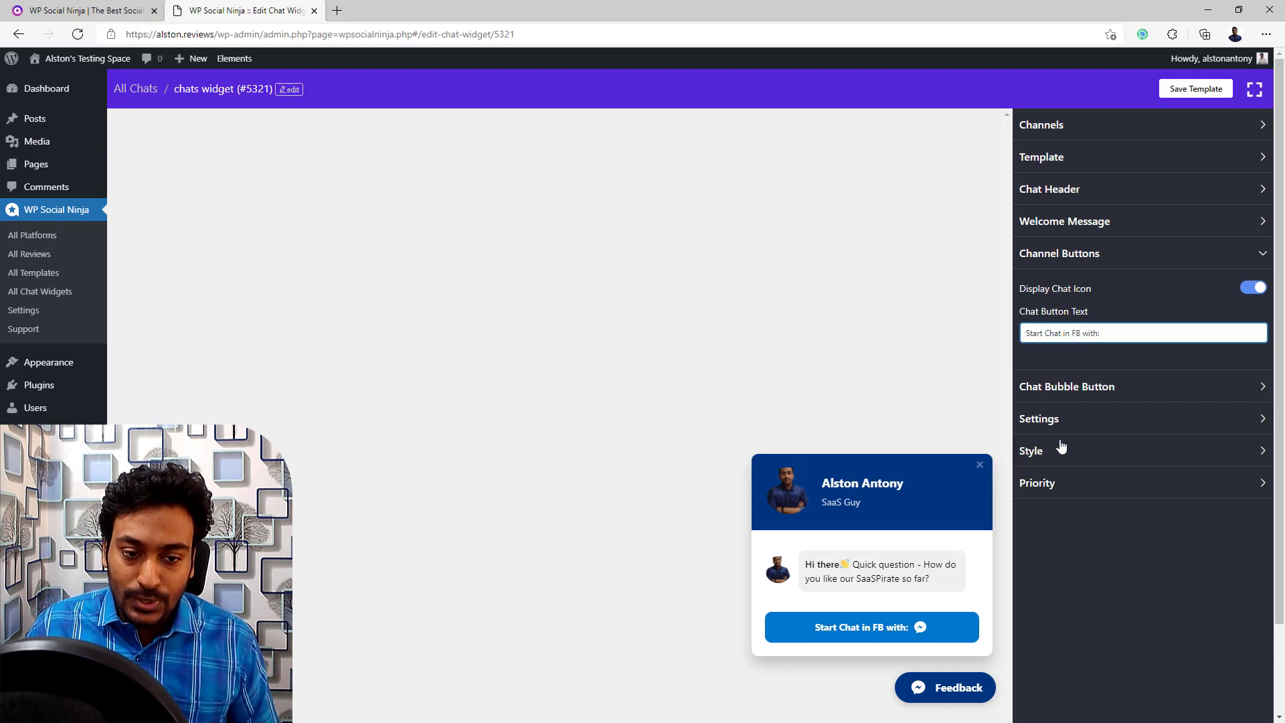
Set the chat bubble button's text to Help.
left_click(1075, 386)
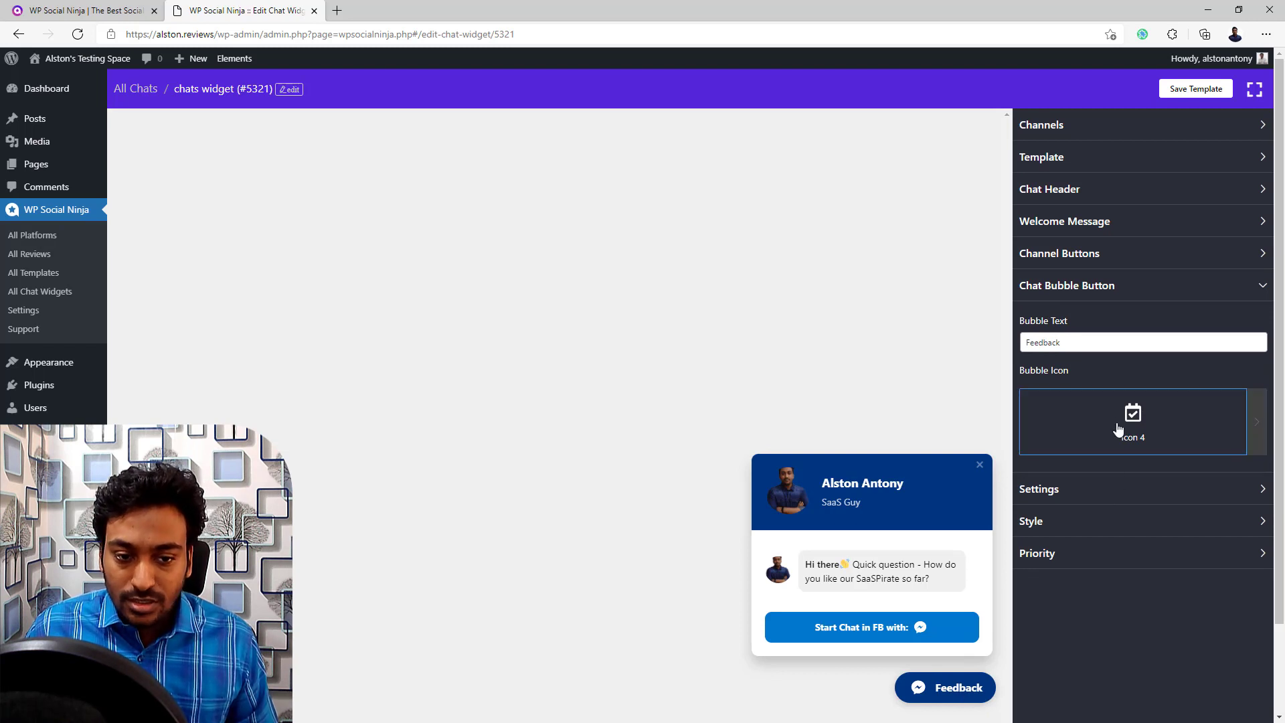
double_click(1083, 341)
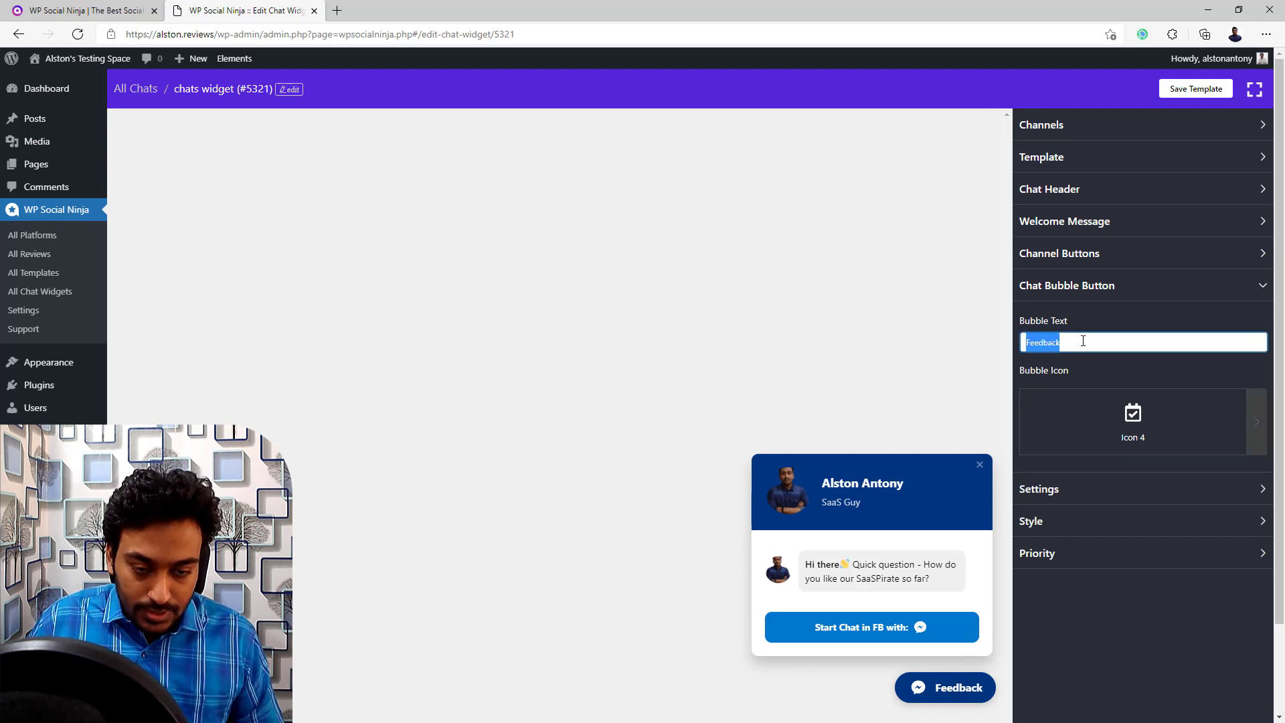
type("Help")
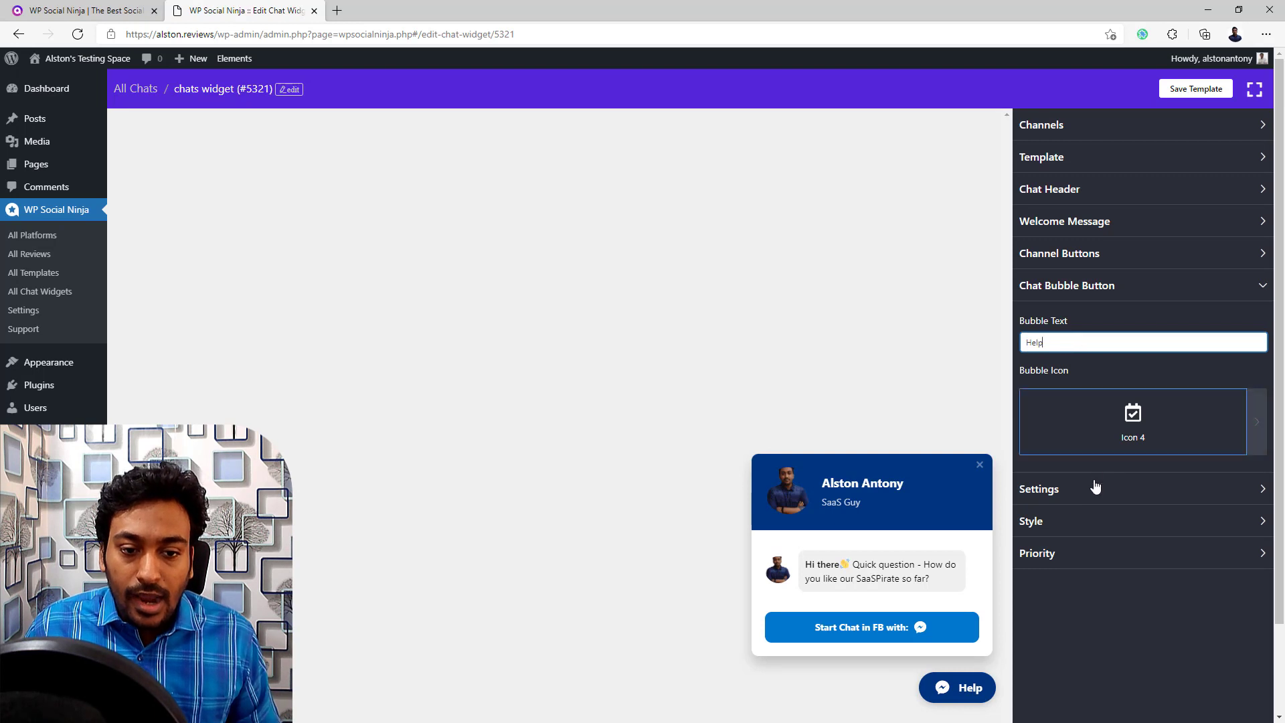
Try several bubble icons for the chat bubble button and choose Icon 5.
left_click(1082, 434)
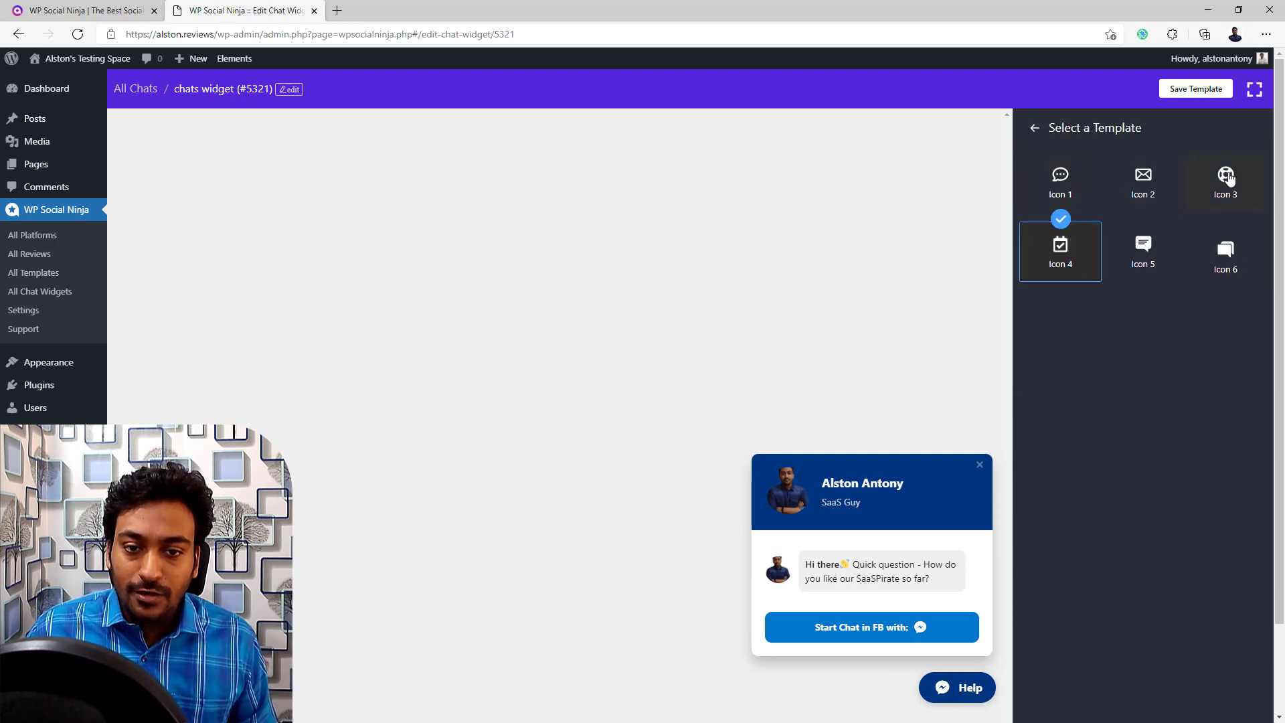
left_click(1215, 187)
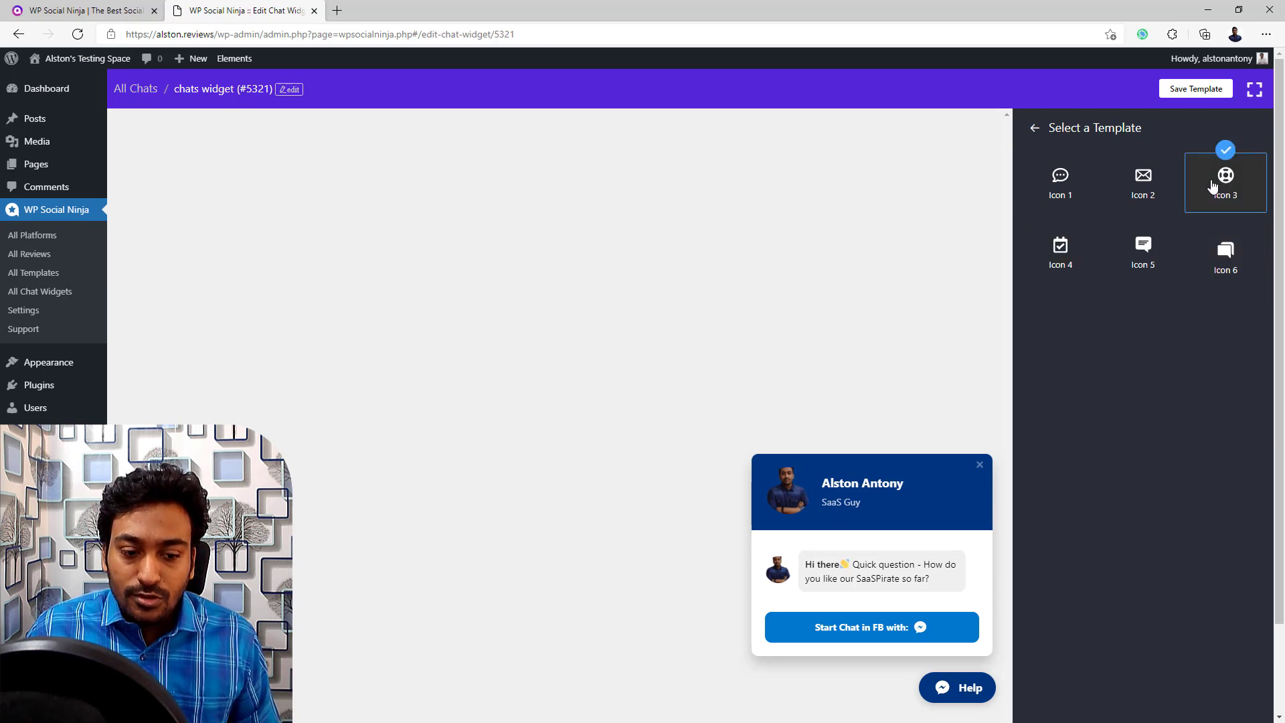
left_click(1139, 187)
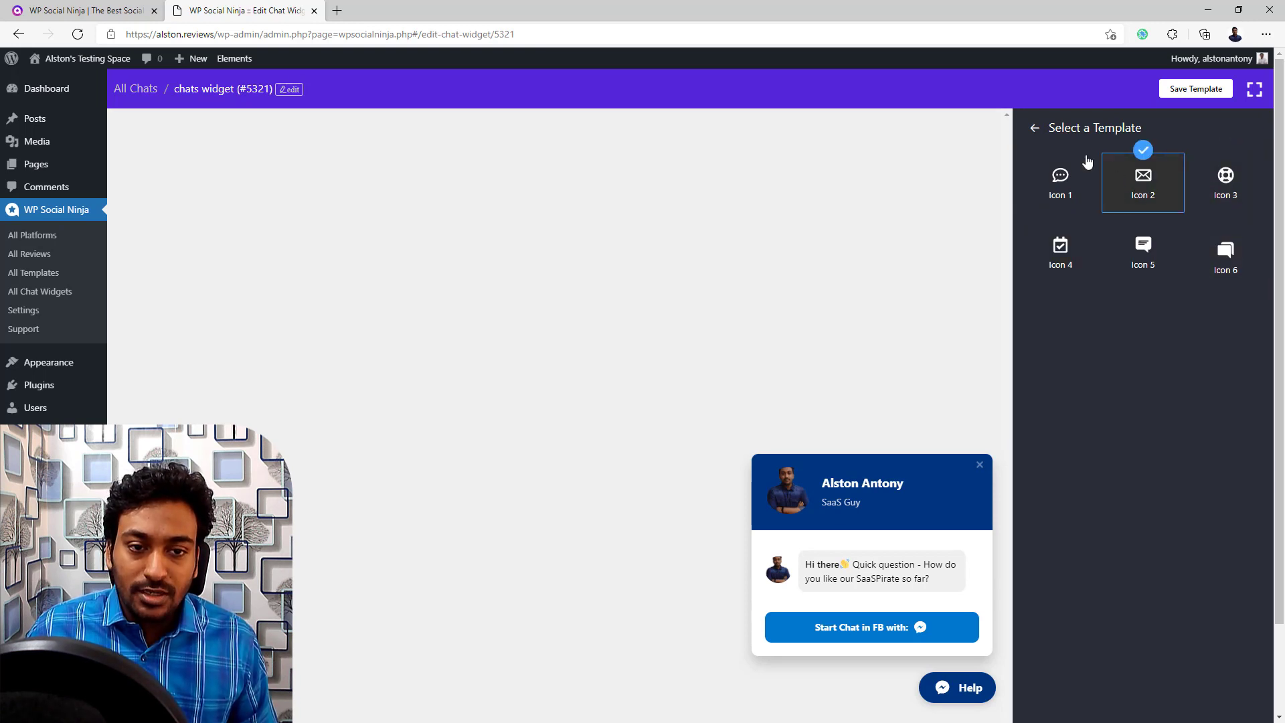
left_click(1034, 127)
left_click(1097, 432)
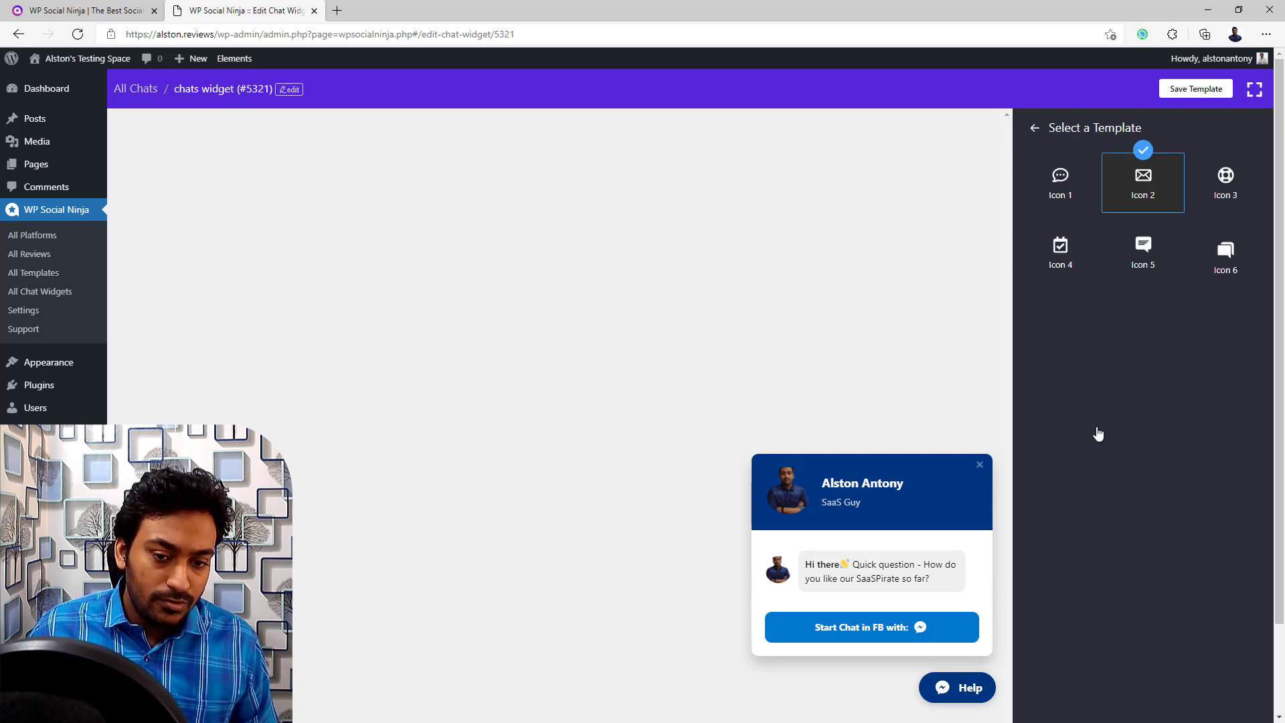
left_click(1154, 268)
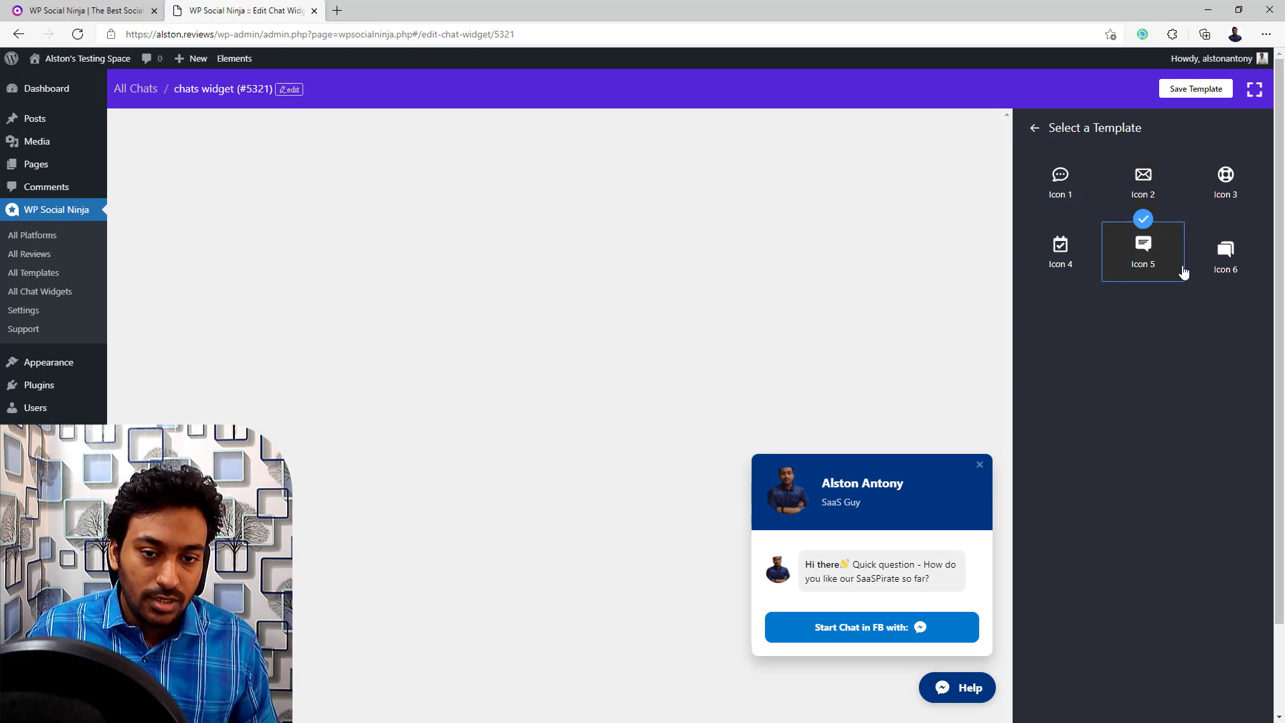
left_click(1219, 252)
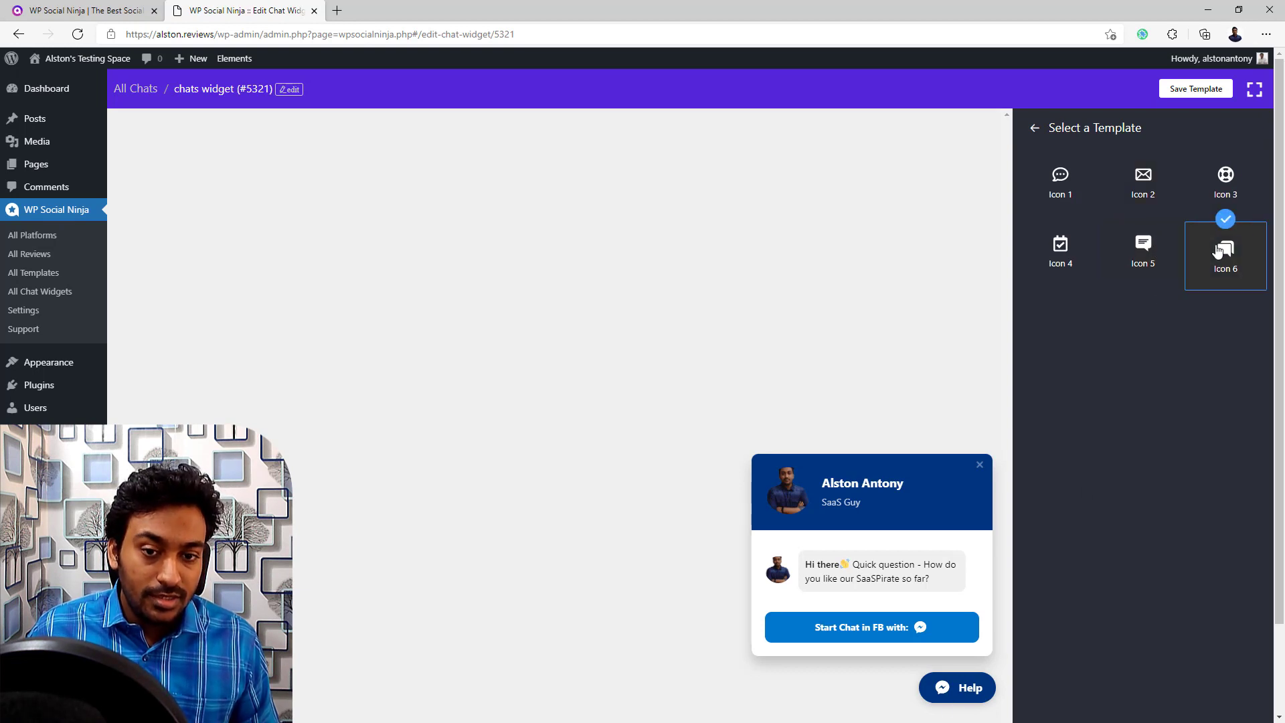
left_click(1140, 279)
left_click(1035, 128)
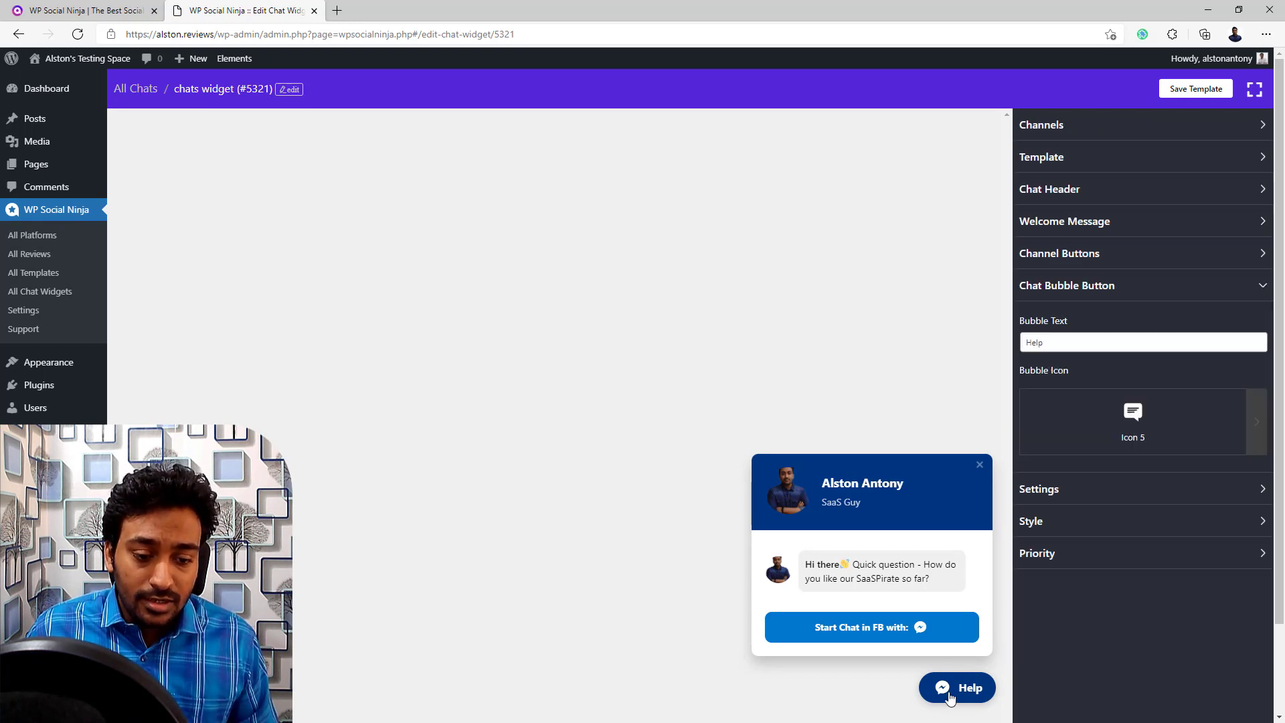
Set the chat bubble position to Bottom Left in the widget's settings.
left_click(1075, 489)
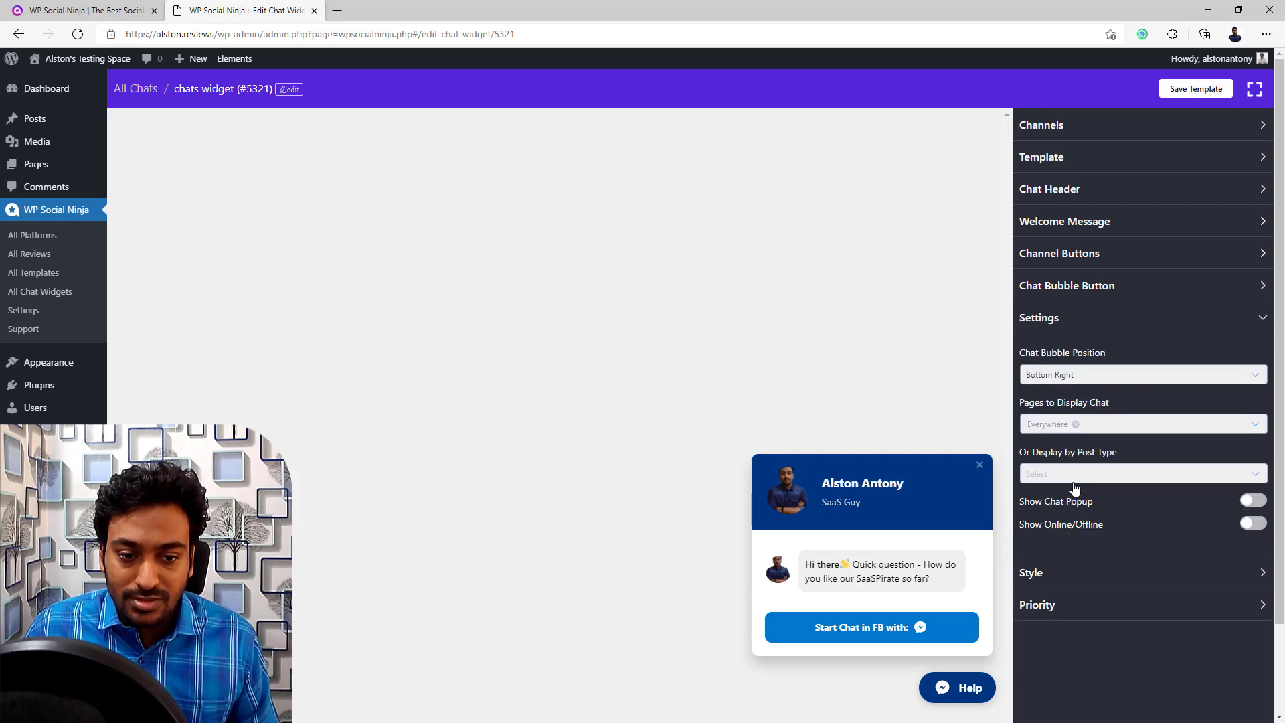
left_click(1066, 374)
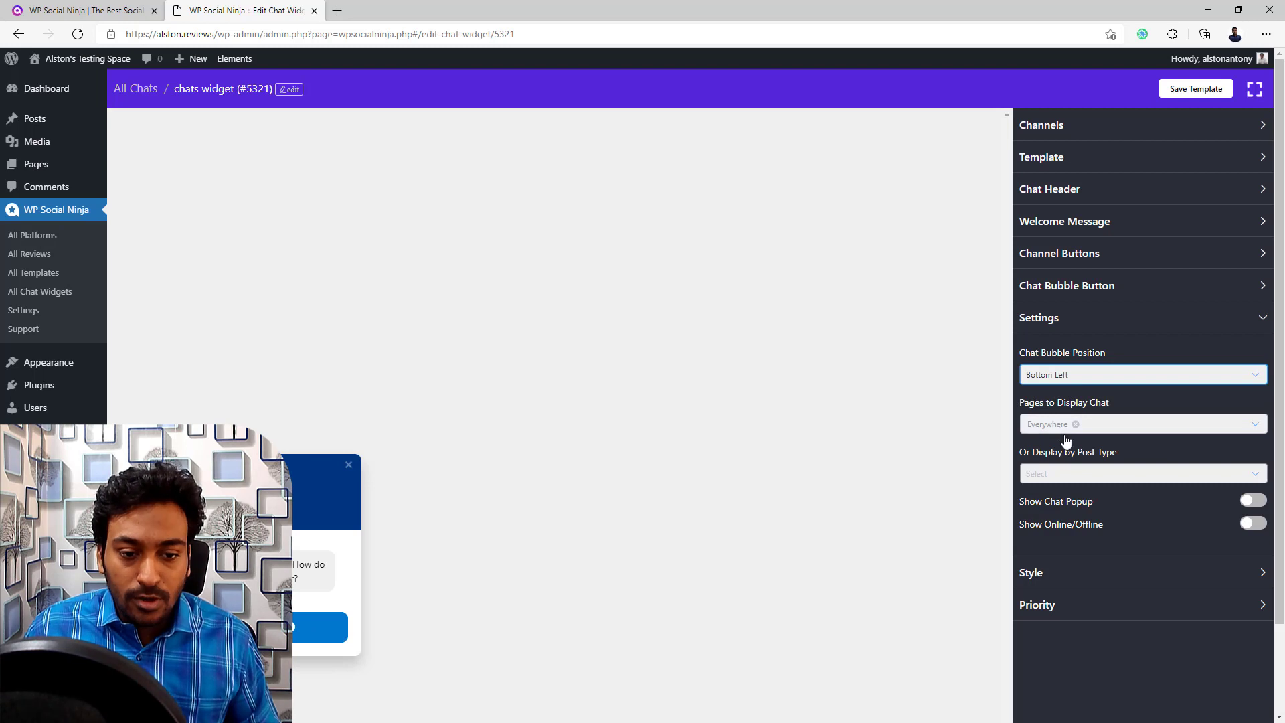
Try the Top Left and Top Right chat bubble positions, and set the position to Bottom Right.
left_click(1060, 373)
left_click(1052, 467)
left_click(1064, 376)
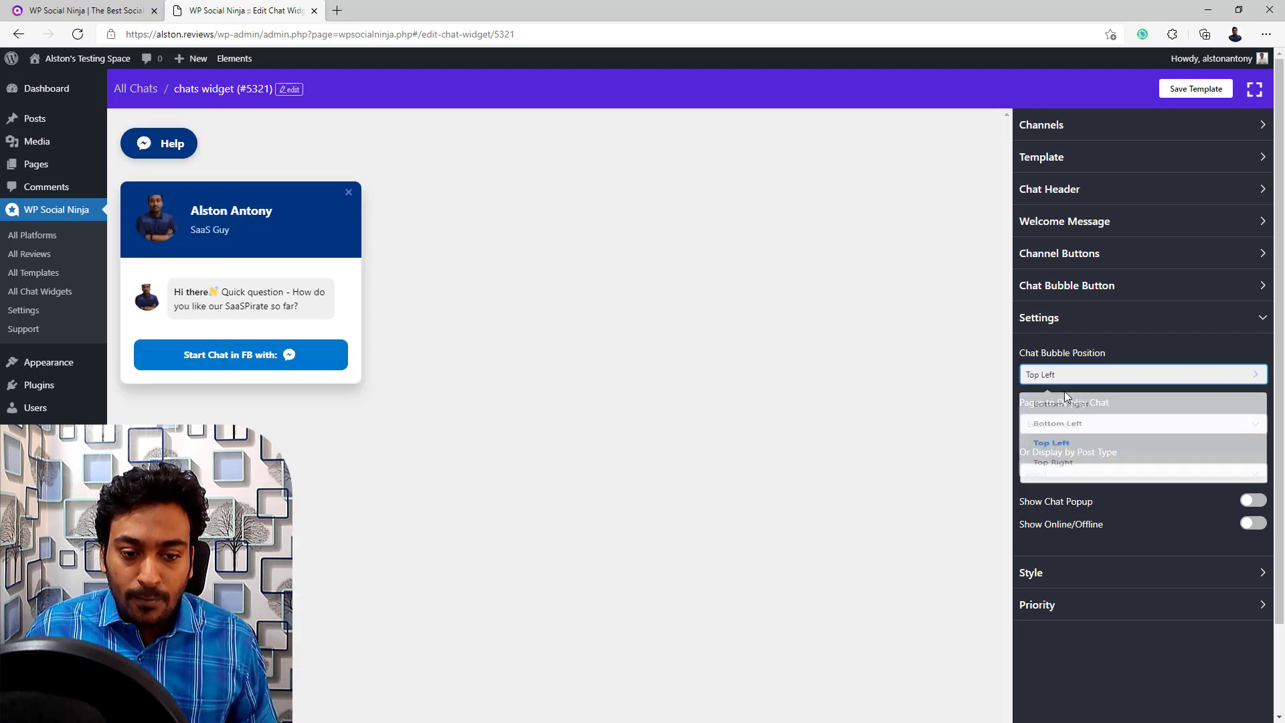
left_click(1052, 488)
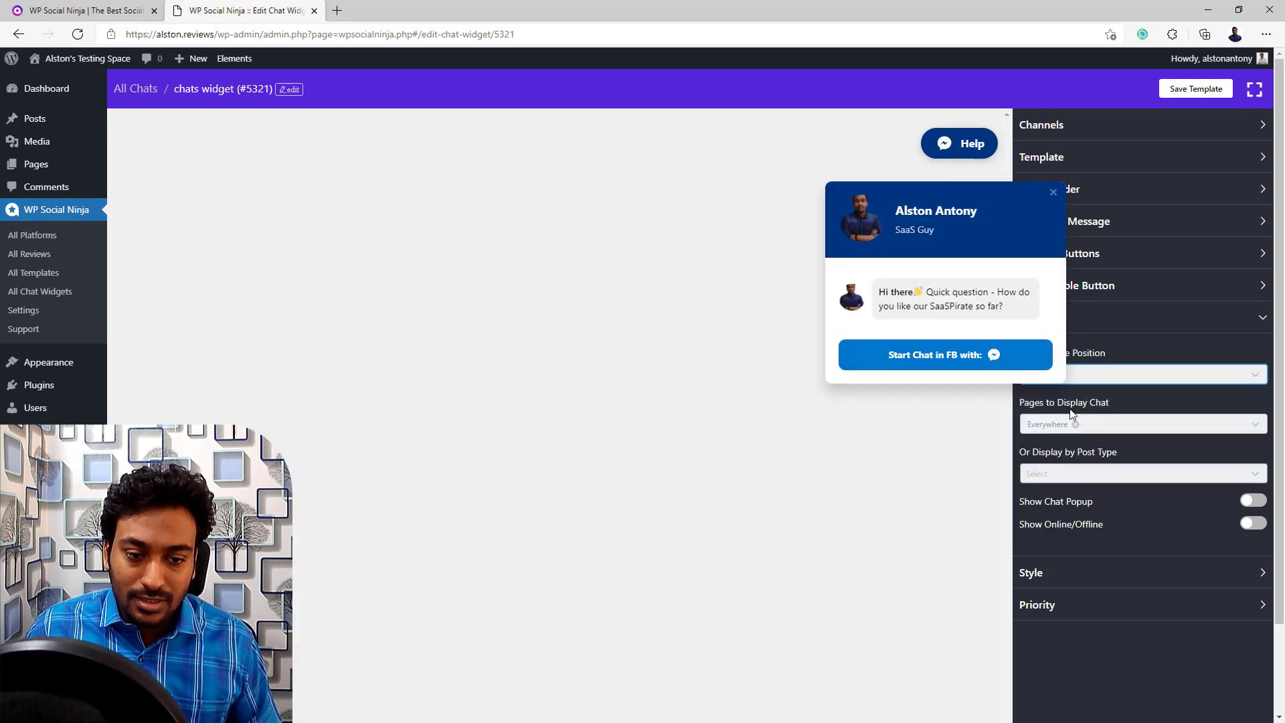
left_click(1082, 376)
left_click(1080, 411)
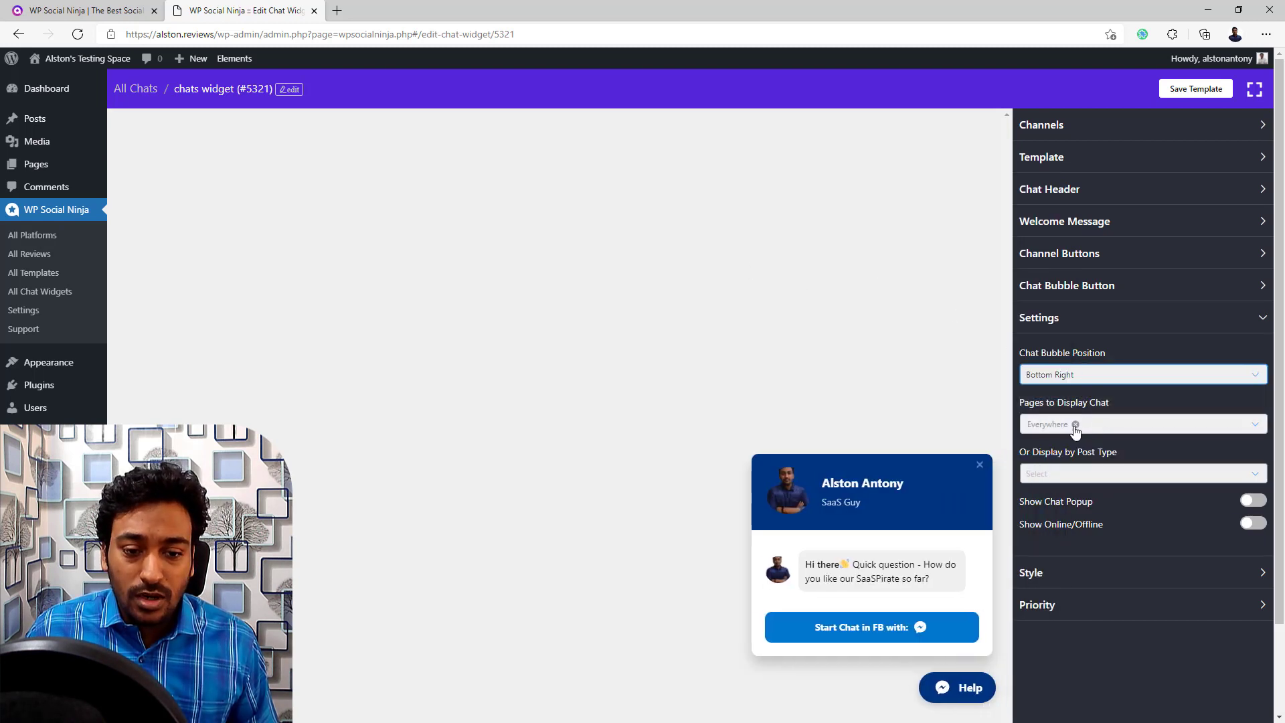
Restrict the pages that display the chat to Home, replacing Everywhere.
left_click(1111, 429)
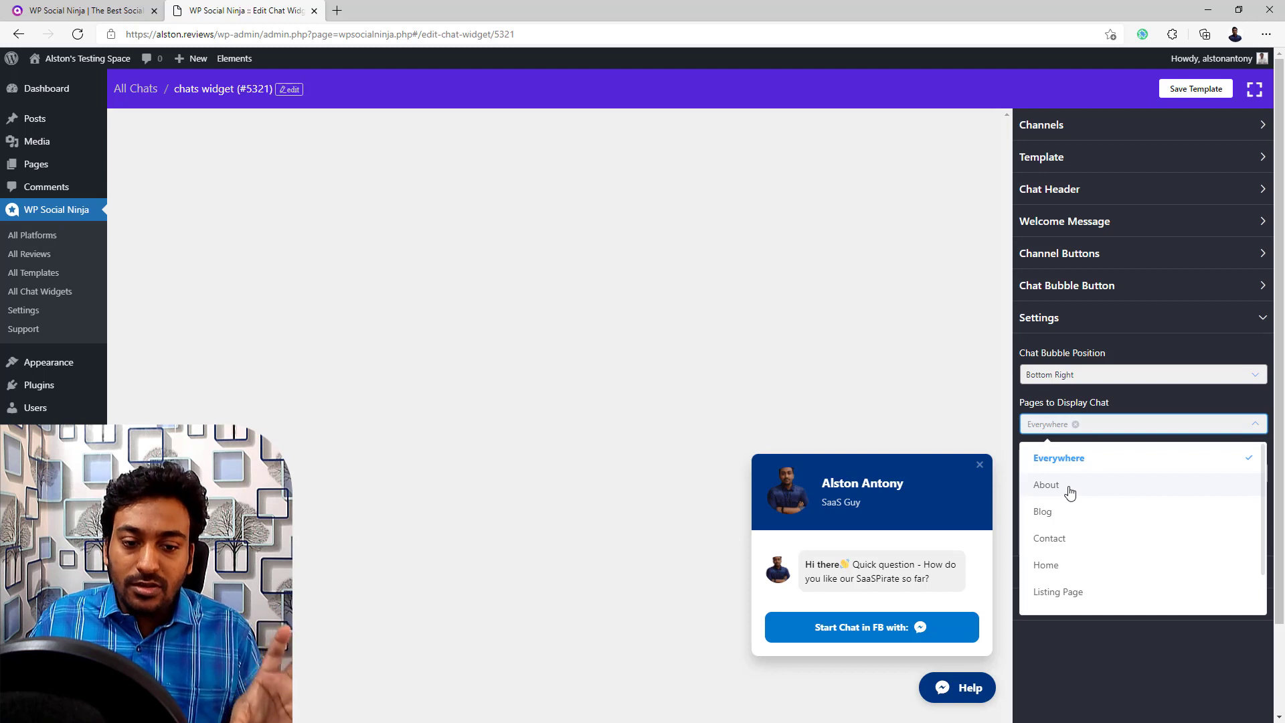
left_click(1114, 427)
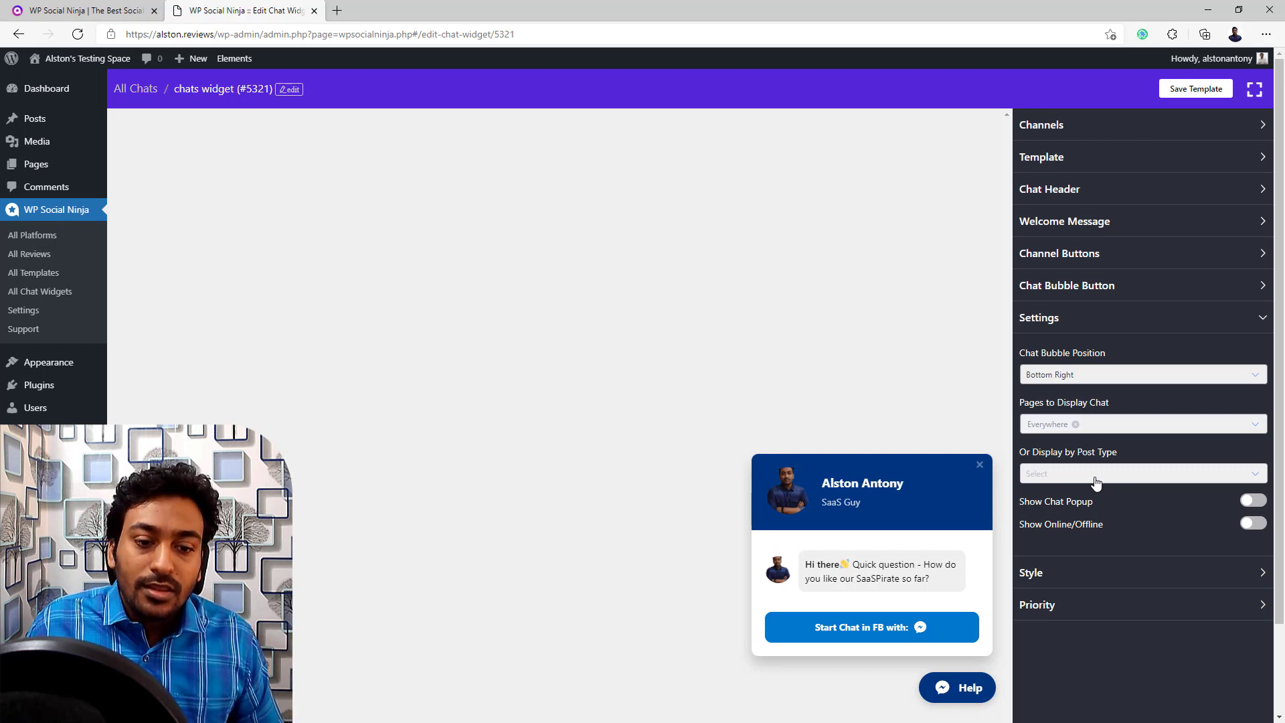
left_click(1104, 429)
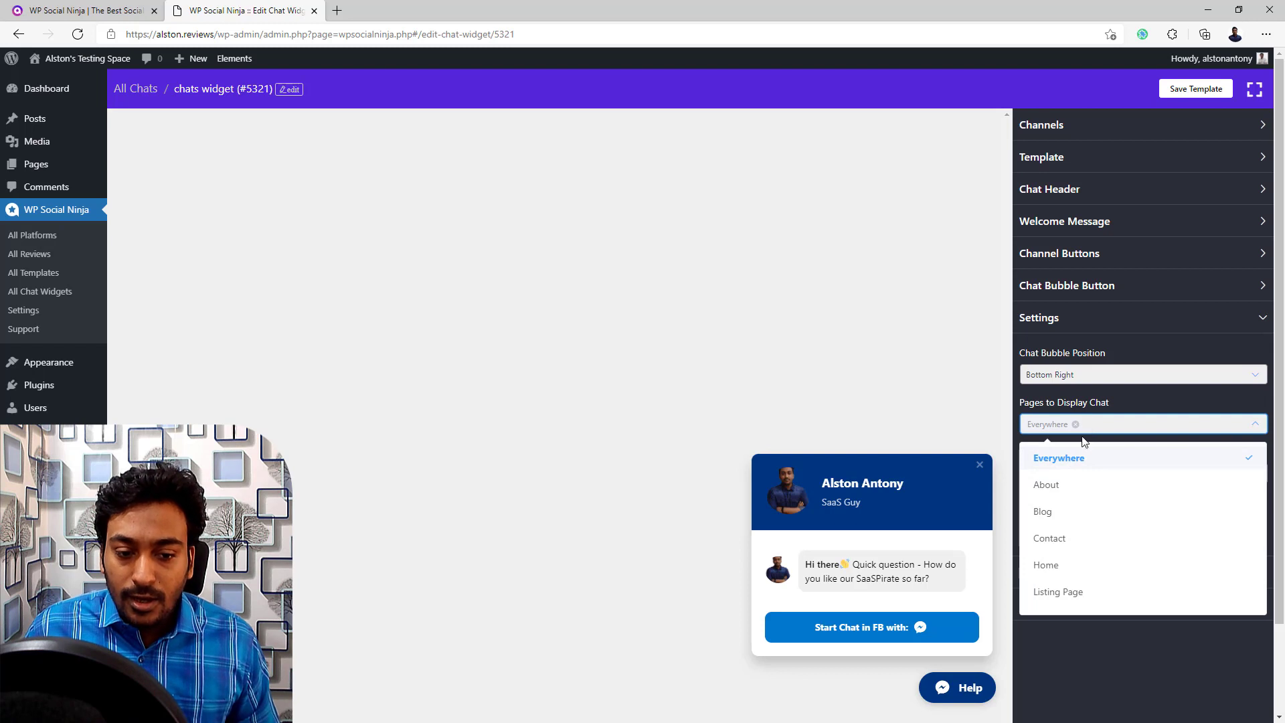
left_click(1045, 564)
left_click(1075, 425)
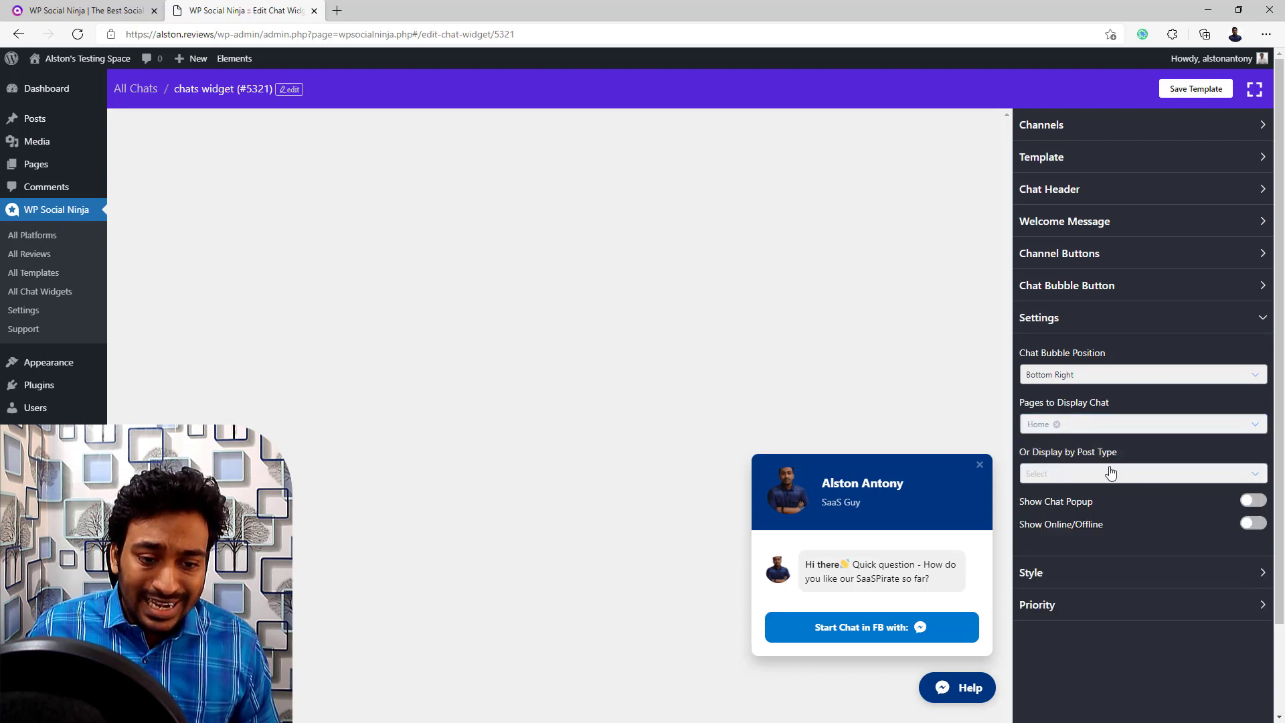
Test opening and closing the chat from the Help bubble with Show Chat Popup off, and leave Show Chat Popup enabled.
left_click(1256, 505)
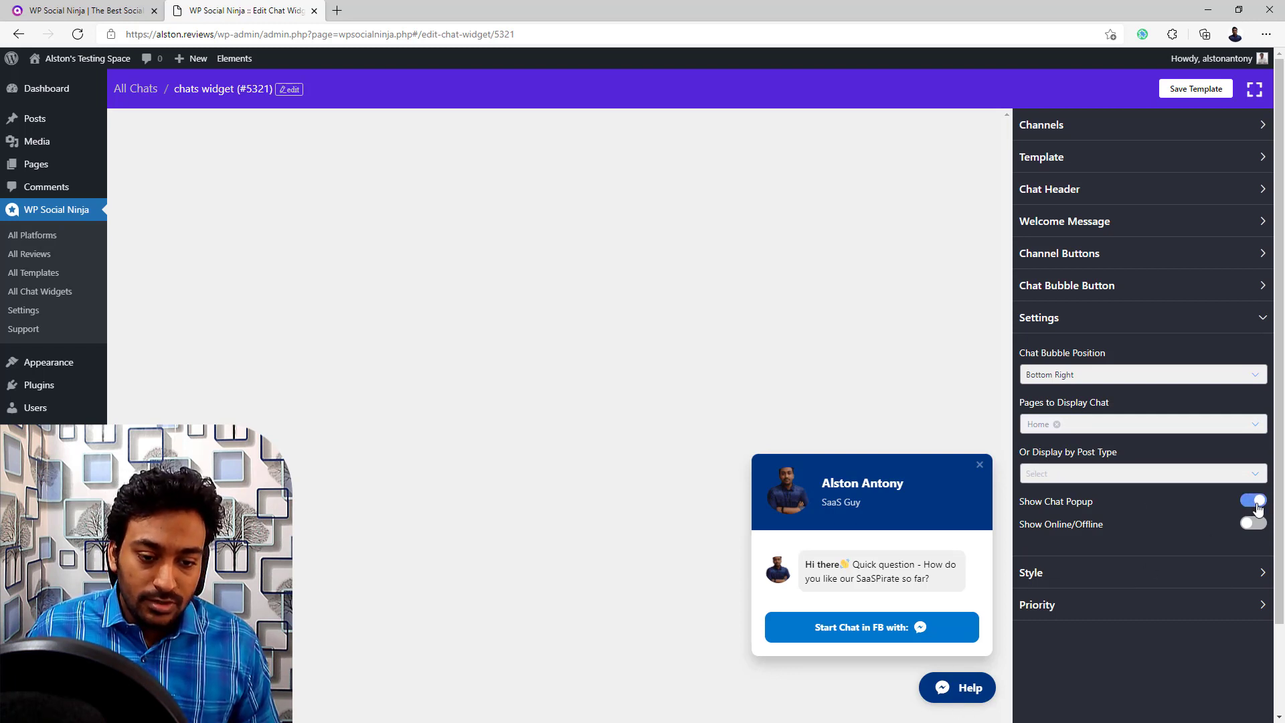
left_click(1252, 500)
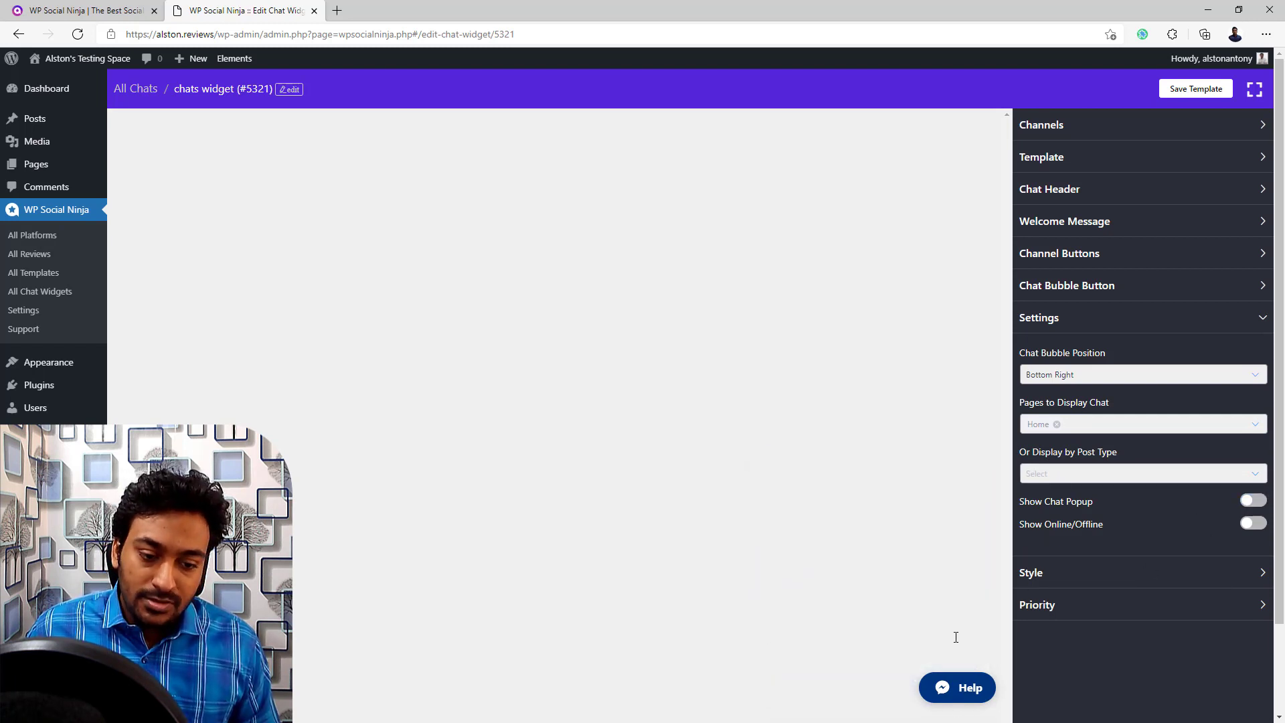
left_click(961, 702)
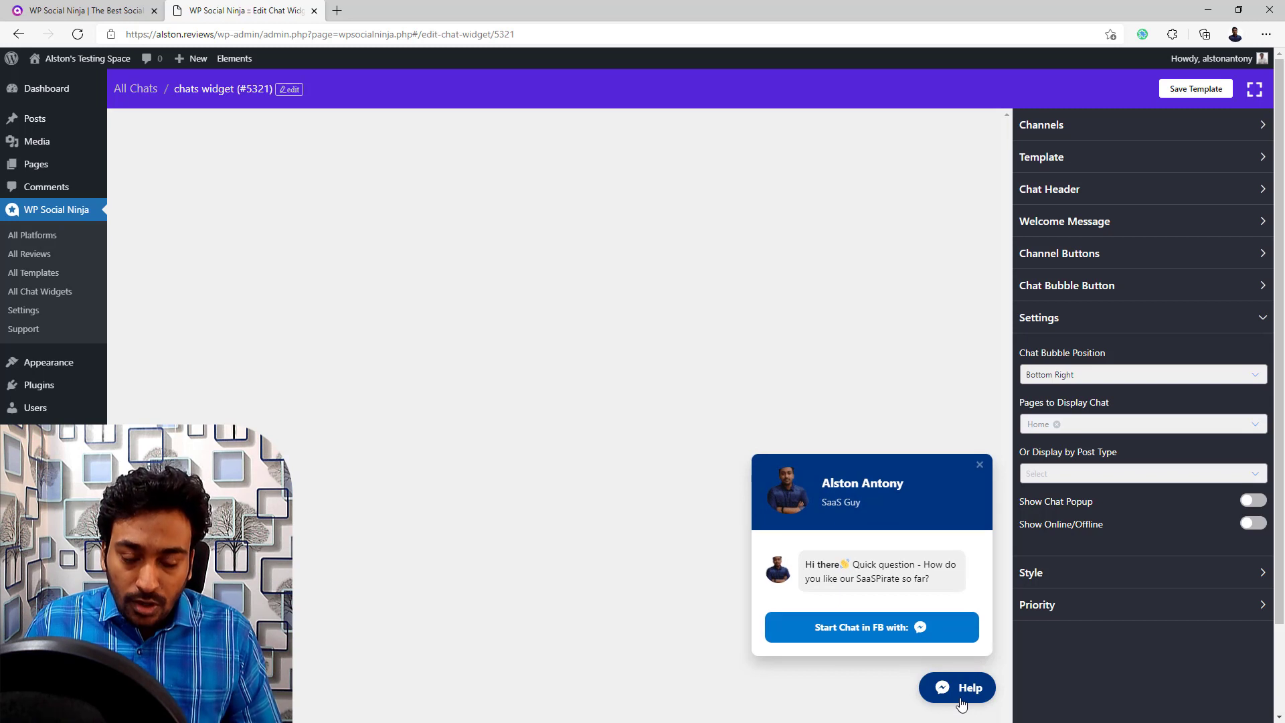
left_click(961, 702)
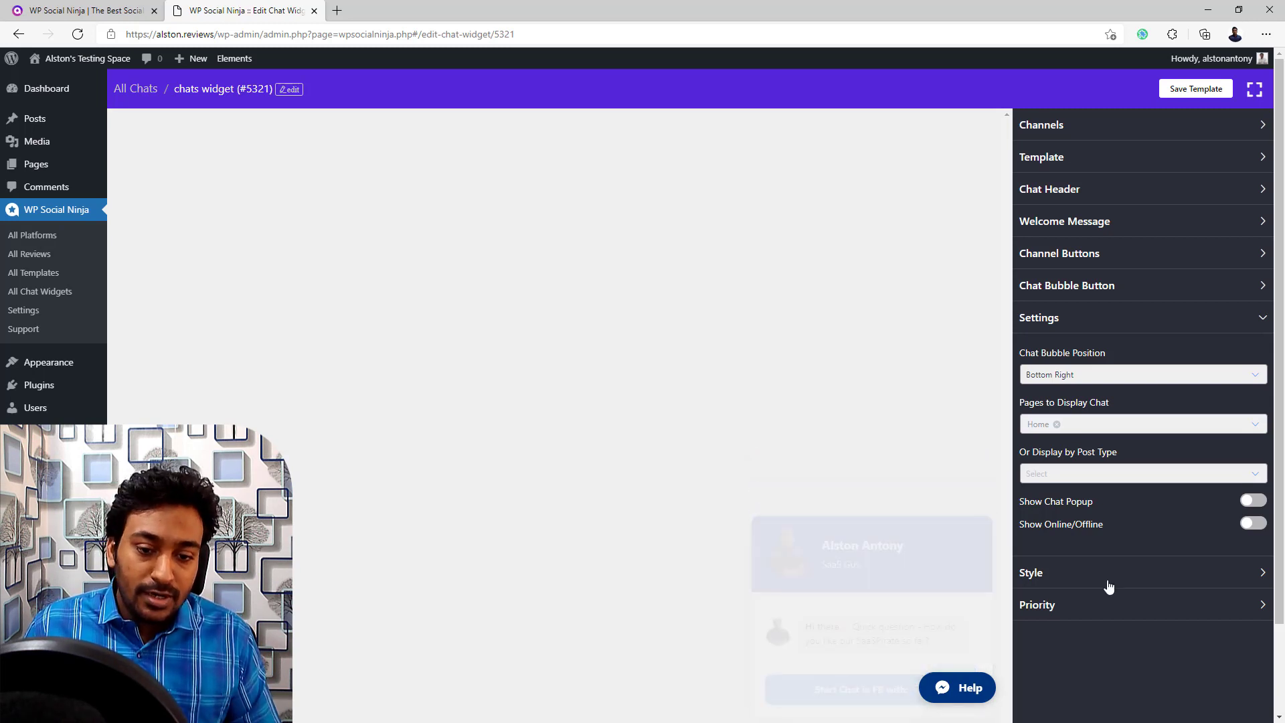
left_click(1251, 503)
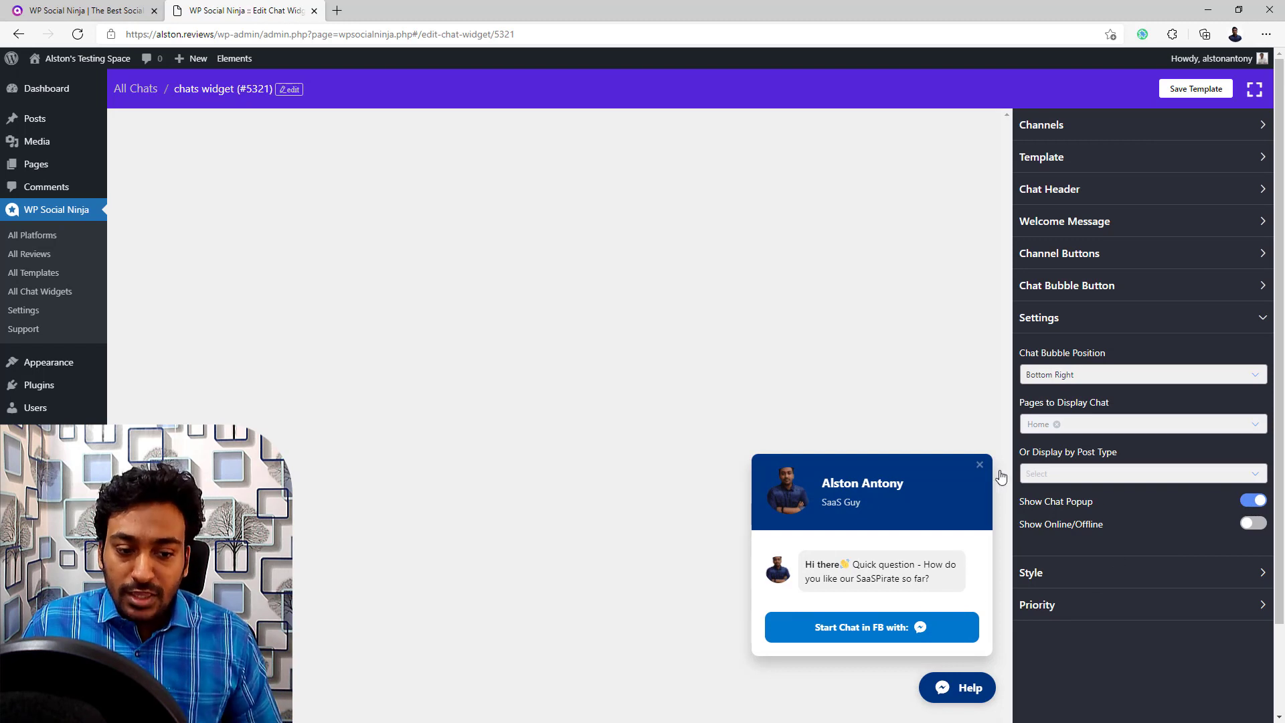
Enable Show Online/Offline for the chat widget and turn on its time schedule.
left_click(1256, 524)
scroll(1133, 506, "down", 3)
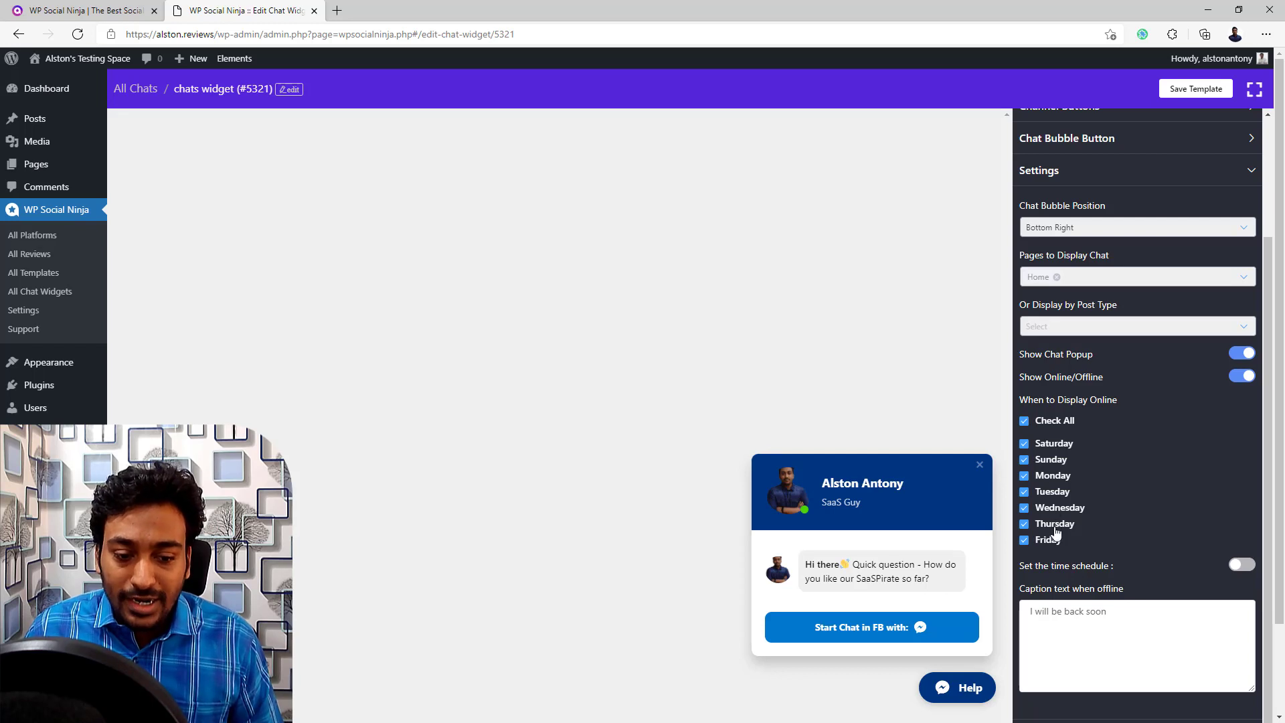
scroll(1212, 528, "down", 2)
left_click(1242, 464)
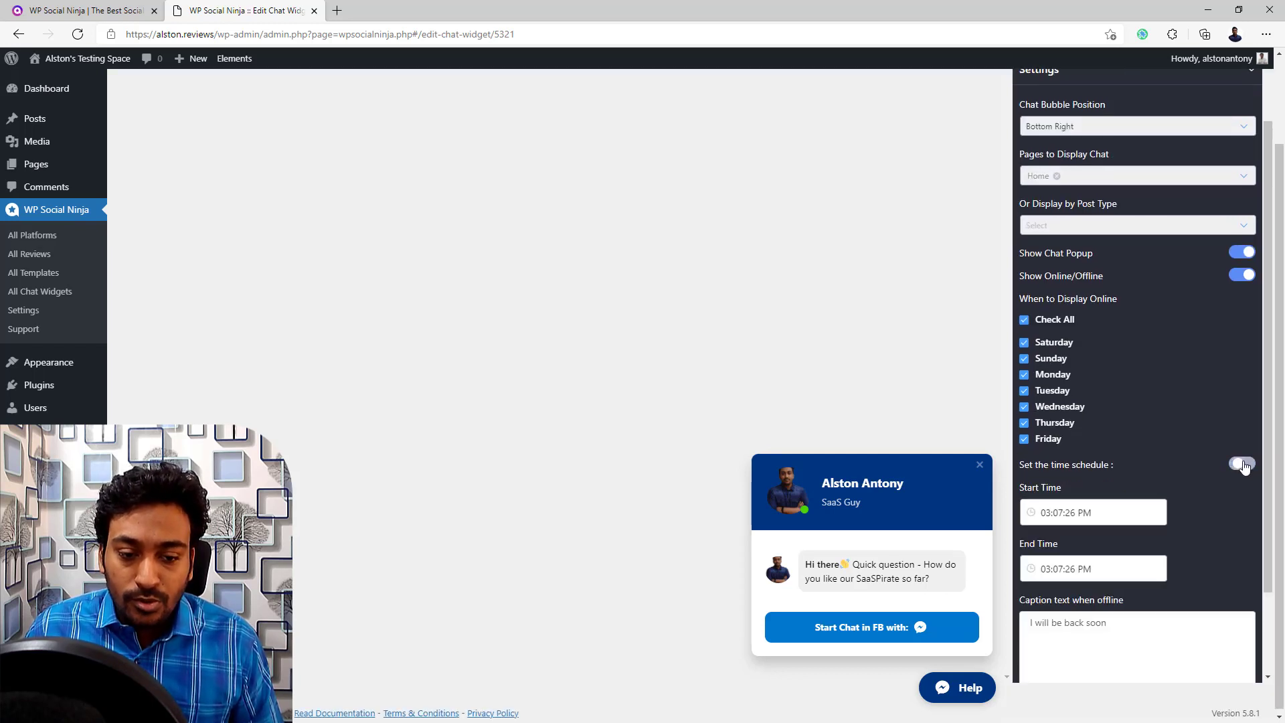
scroll(1154, 496, "down", 2)
scroll(1154, 496, "down", 1)
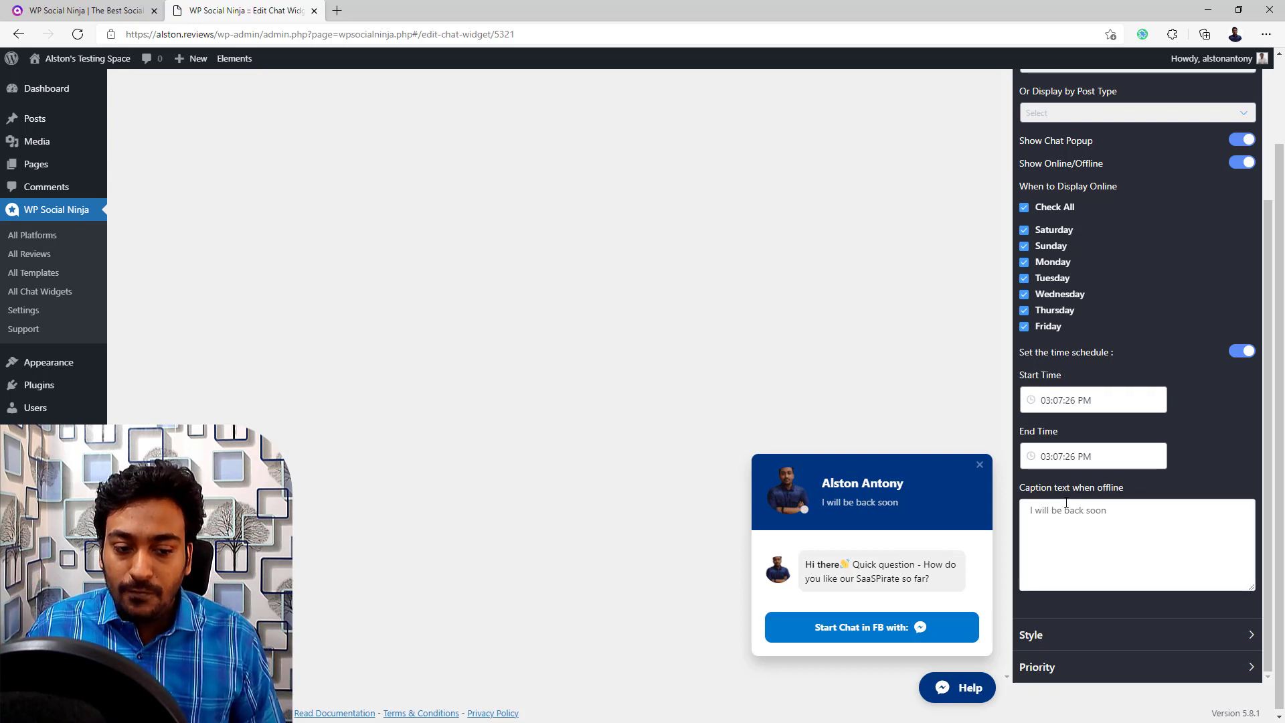
scroll(1065, 502, "down", 1)
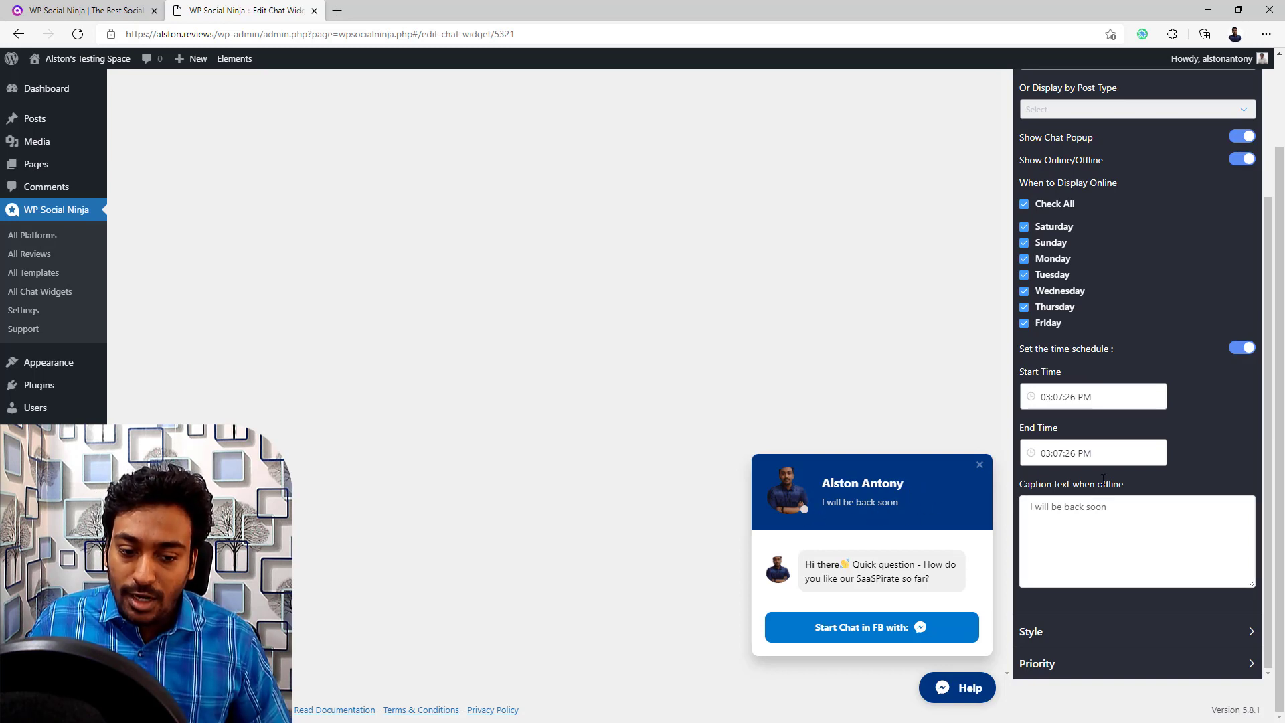
Set the chat widget's Header Title Color to white in the style options.
left_click(1046, 629)
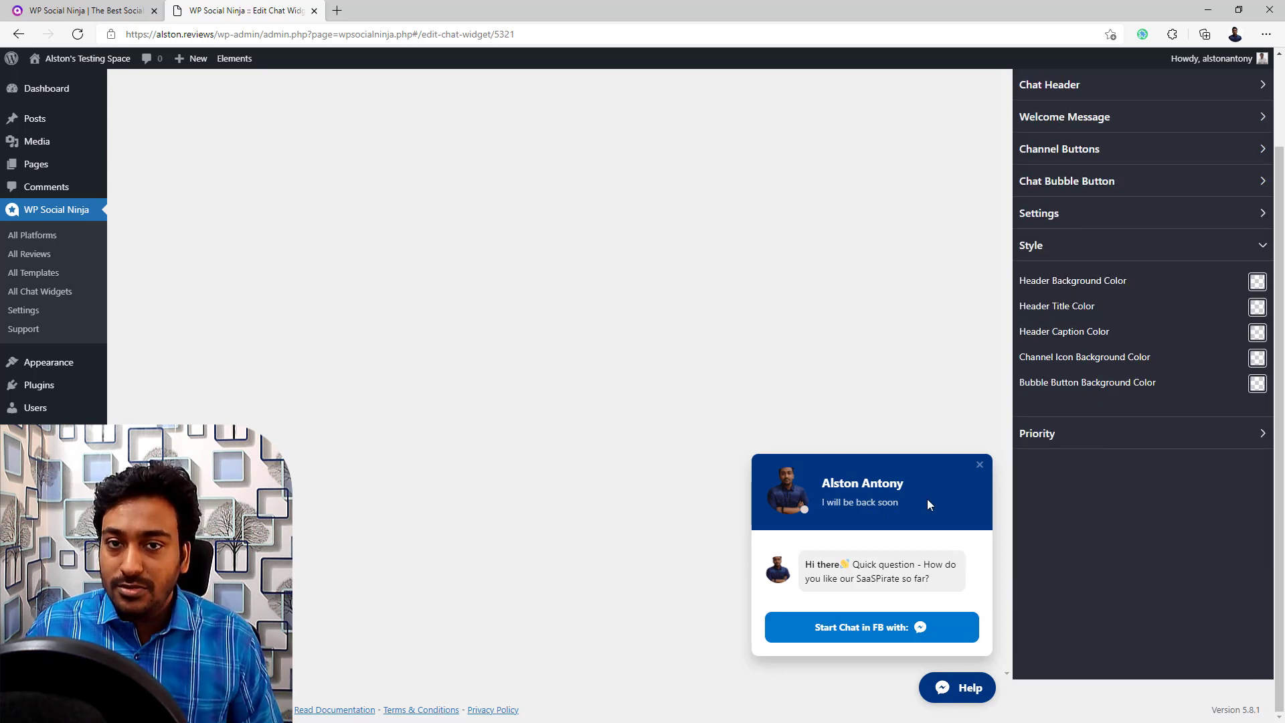
left_click(1258, 309)
left_click_drag(1144, 385, 1059, 321)
left_click(1058, 321)
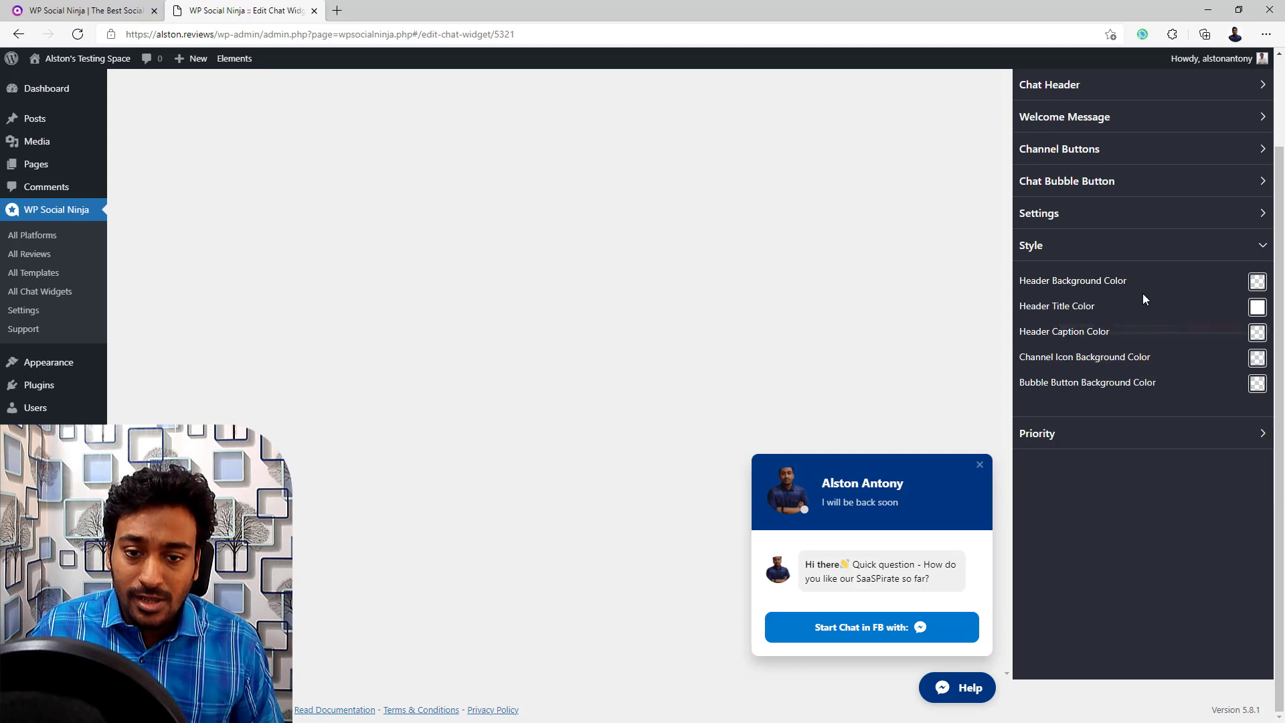
Set the chat widget's Header Background Color to a dark reddish brown.
left_click(1257, 281)
left_click(1093, 382)
mouse_move(1094, 388)
left_mouse_down()
mouse_move(1202, 361)
mouse_move(1120, 394)
left_mouse_up()
left_click(1067, 622)
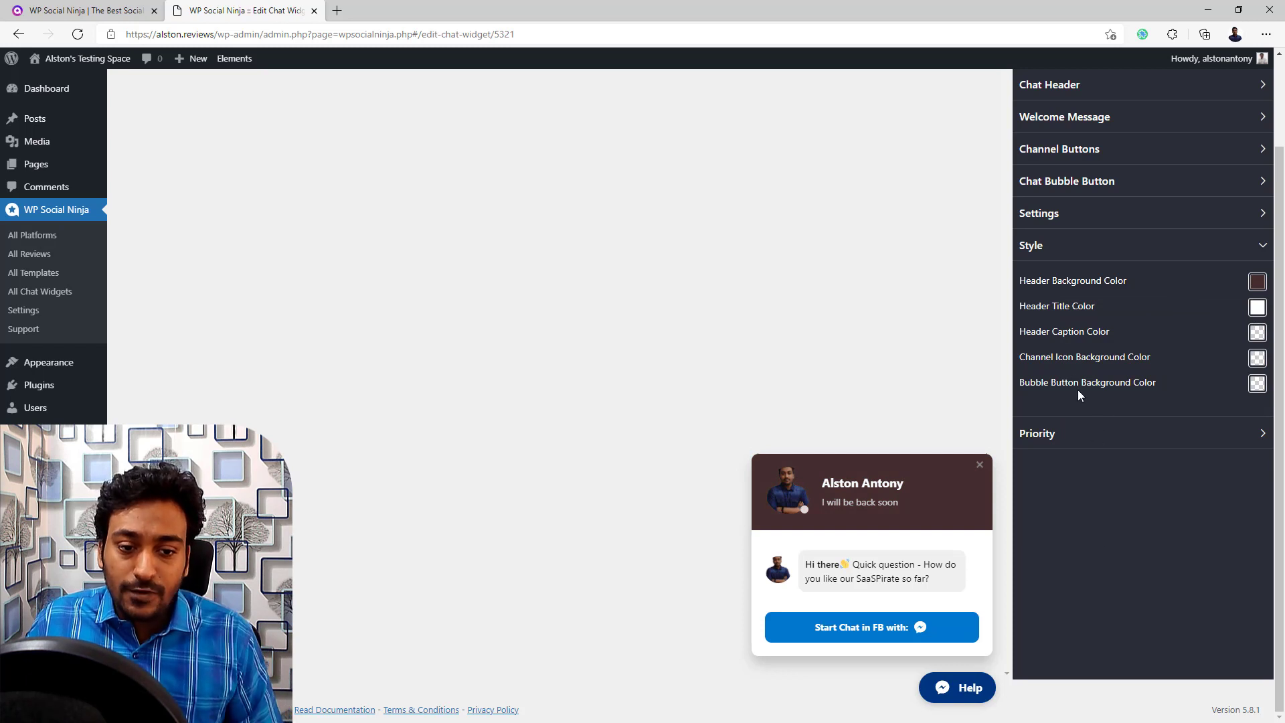
Show the chat widget's priority setting and save the template.
left_click(1042, 432)
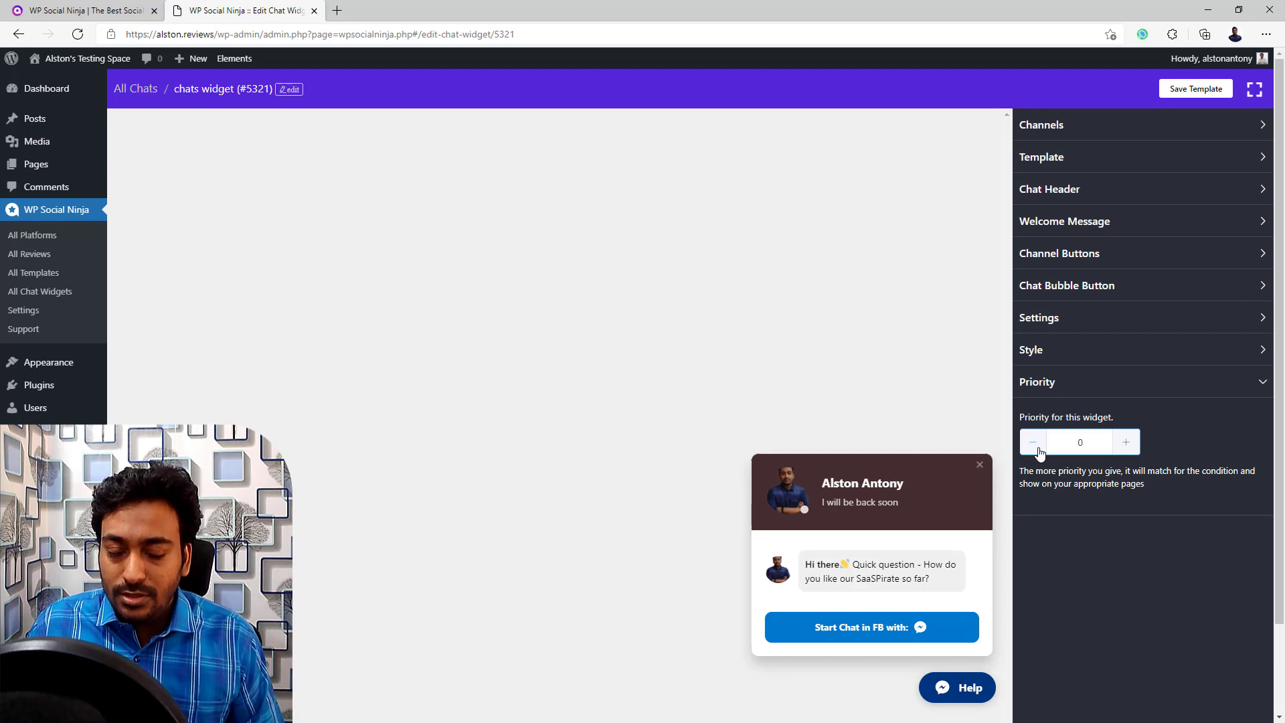
left_click(1180, 94)
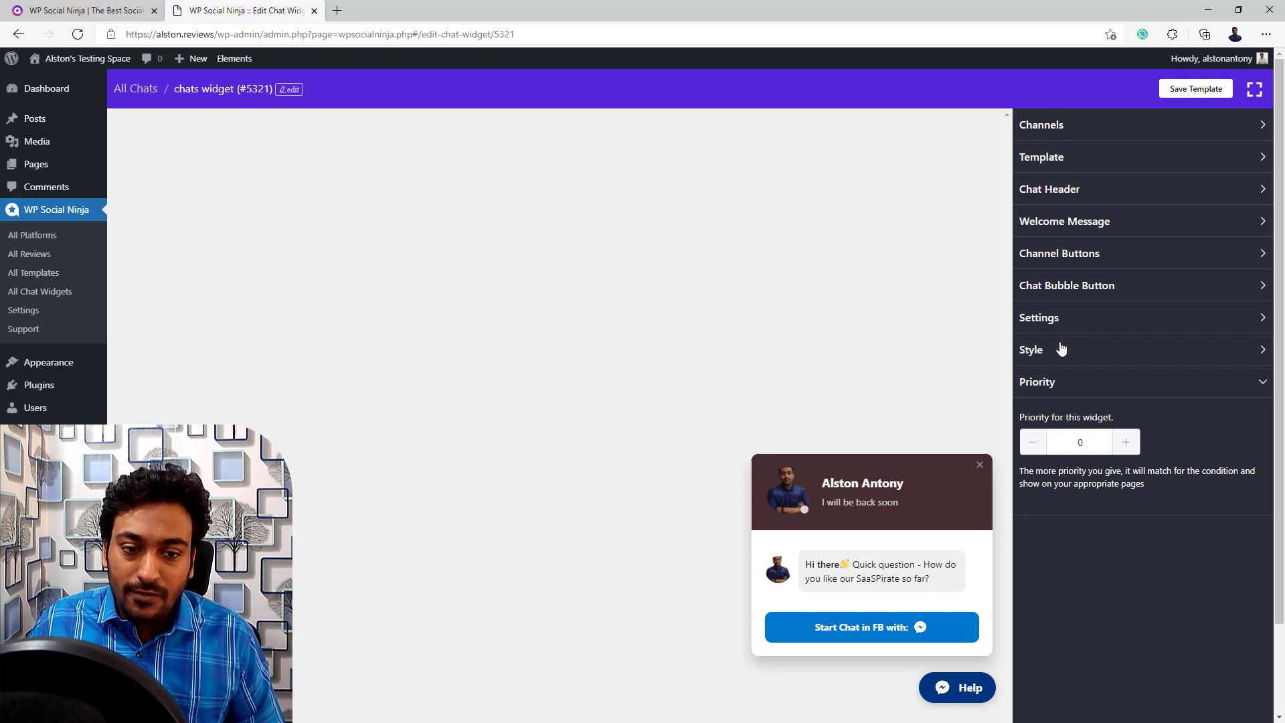
Check the widget's display settings, and view the live homepage in a new tab to test collapsing and reopening the chat popup.
left_click(1061, 318)
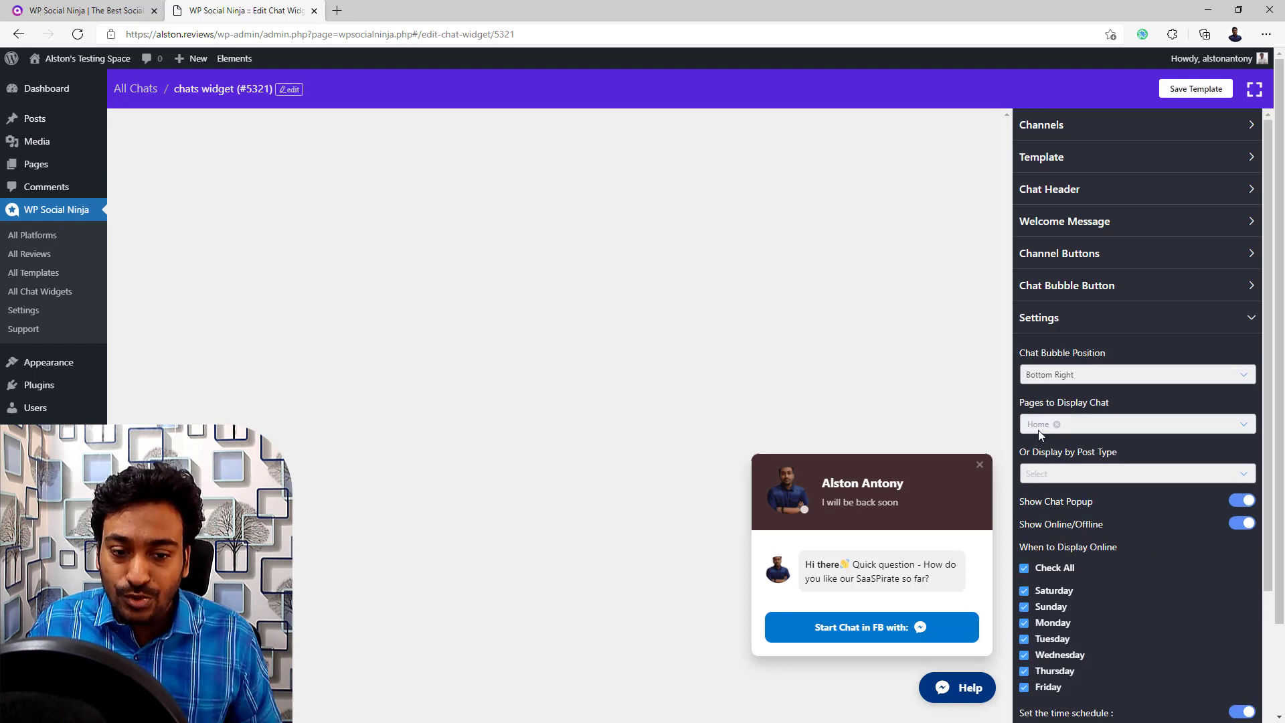
mouse_move(85, 62)
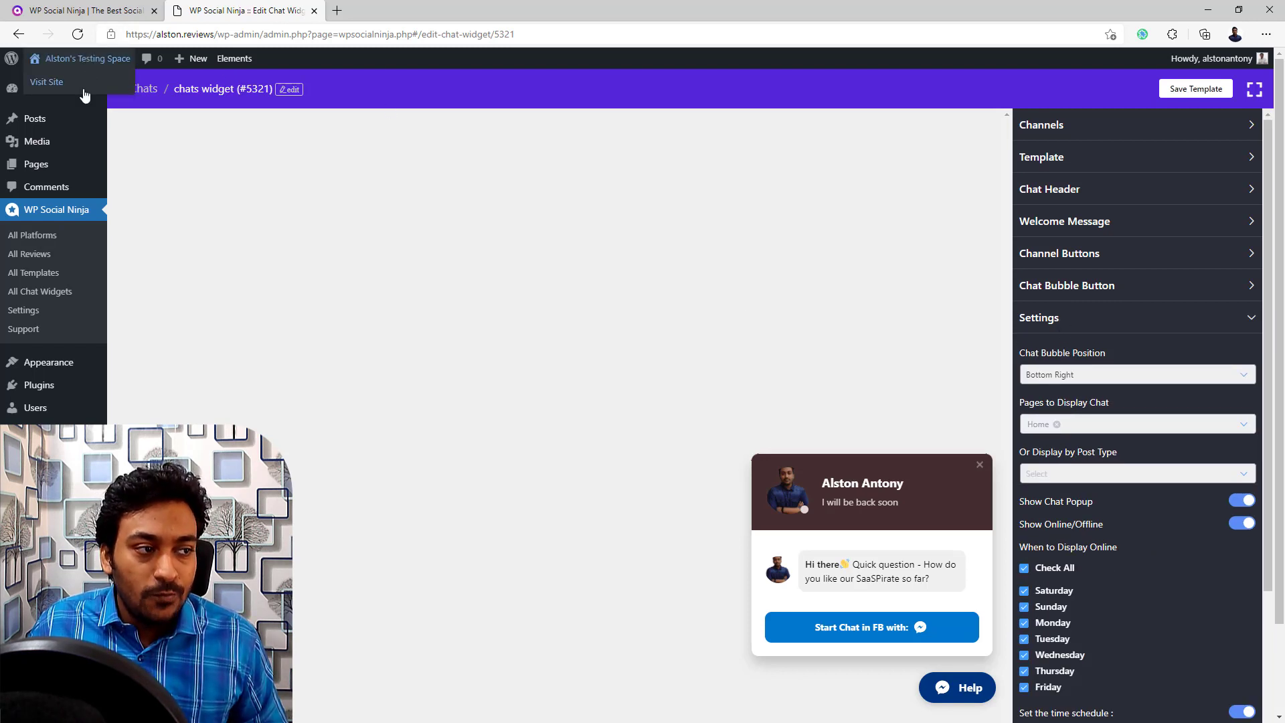
middle_click(74, 86)
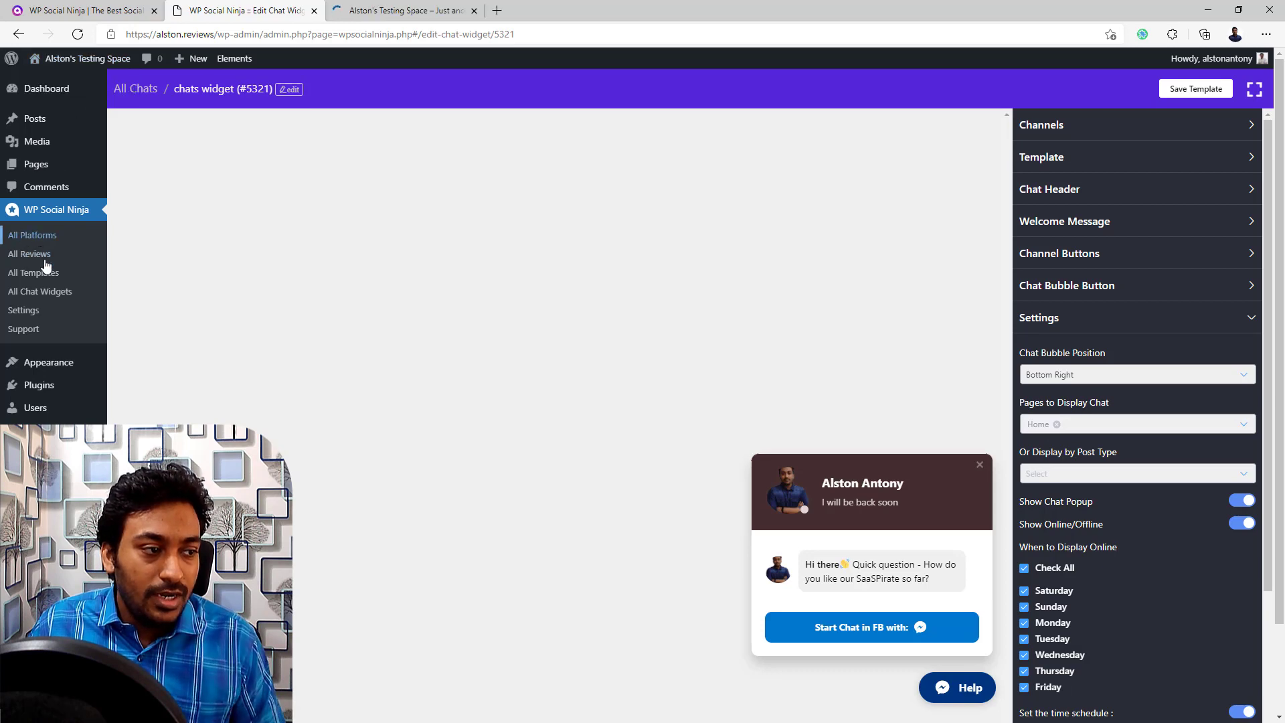
left_click(375, 10)
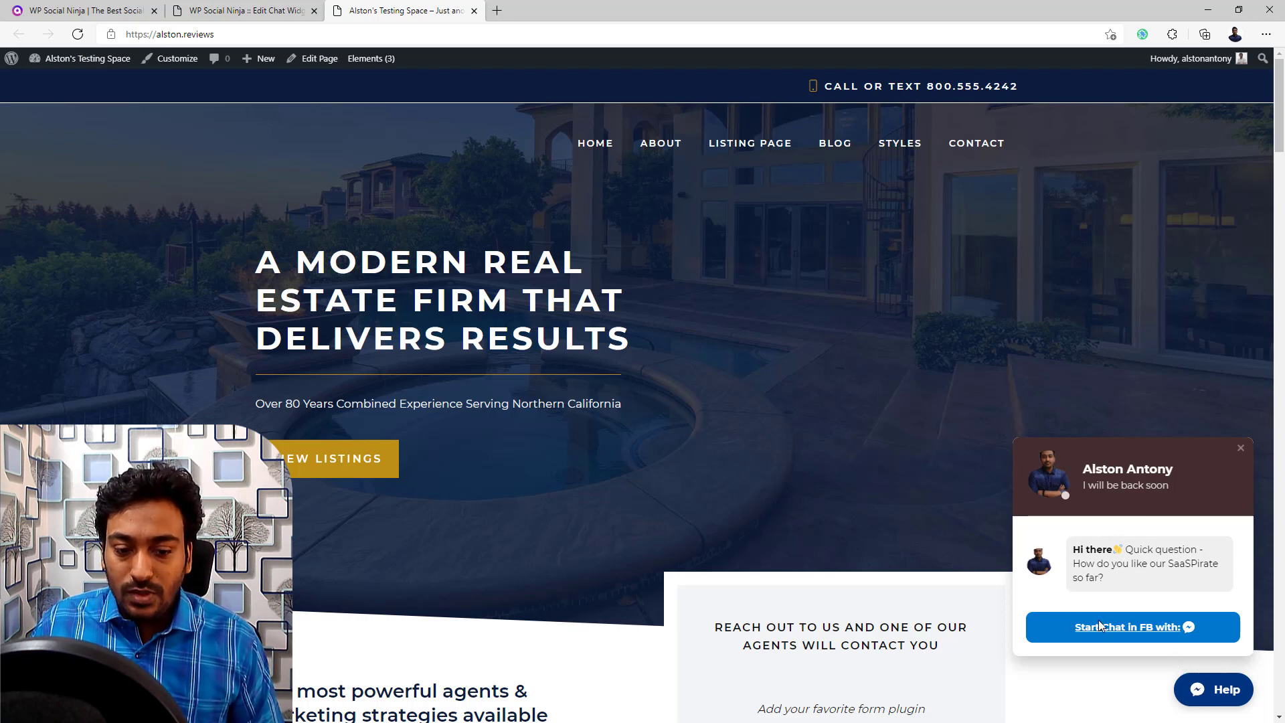
left_click(1208, 691)
left_click(1208, 690)
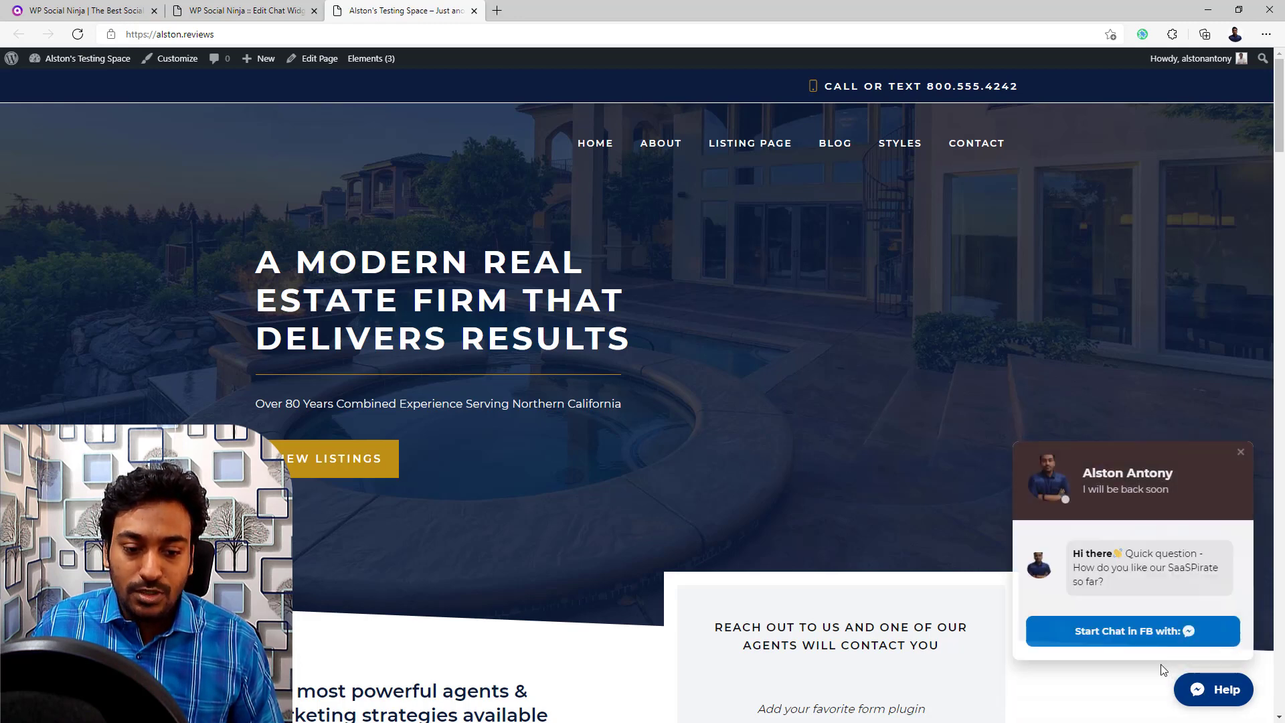
Return to WP Social Ninja's admin pages and examine the Twitter settings, including the interval options for checking new feeds.
left_click(202, 10)
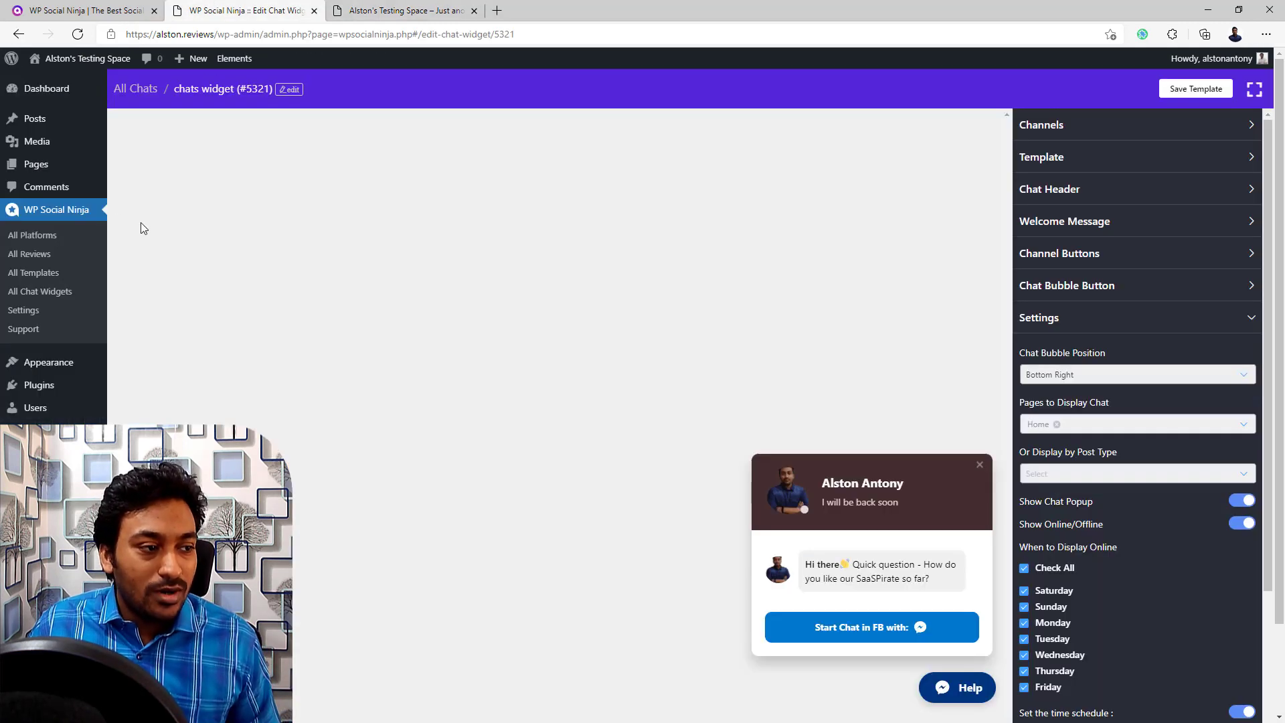
left_click(65, 241)
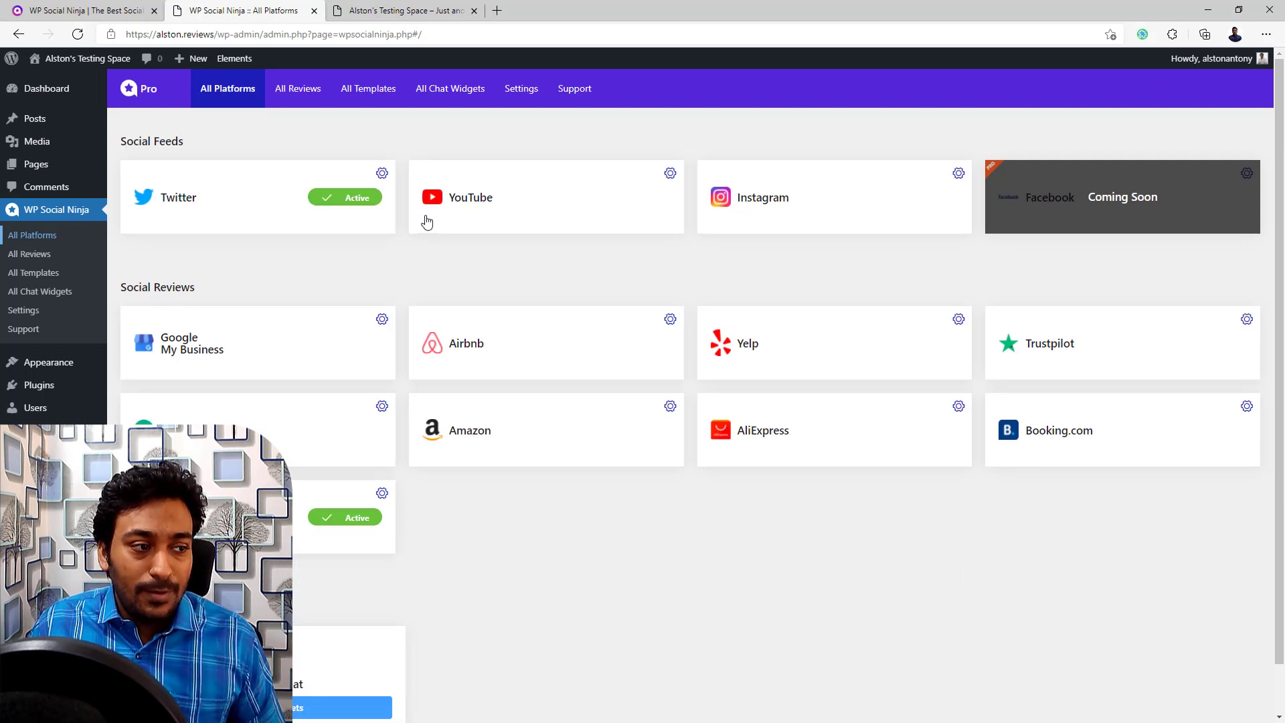
left_click(518, 100)
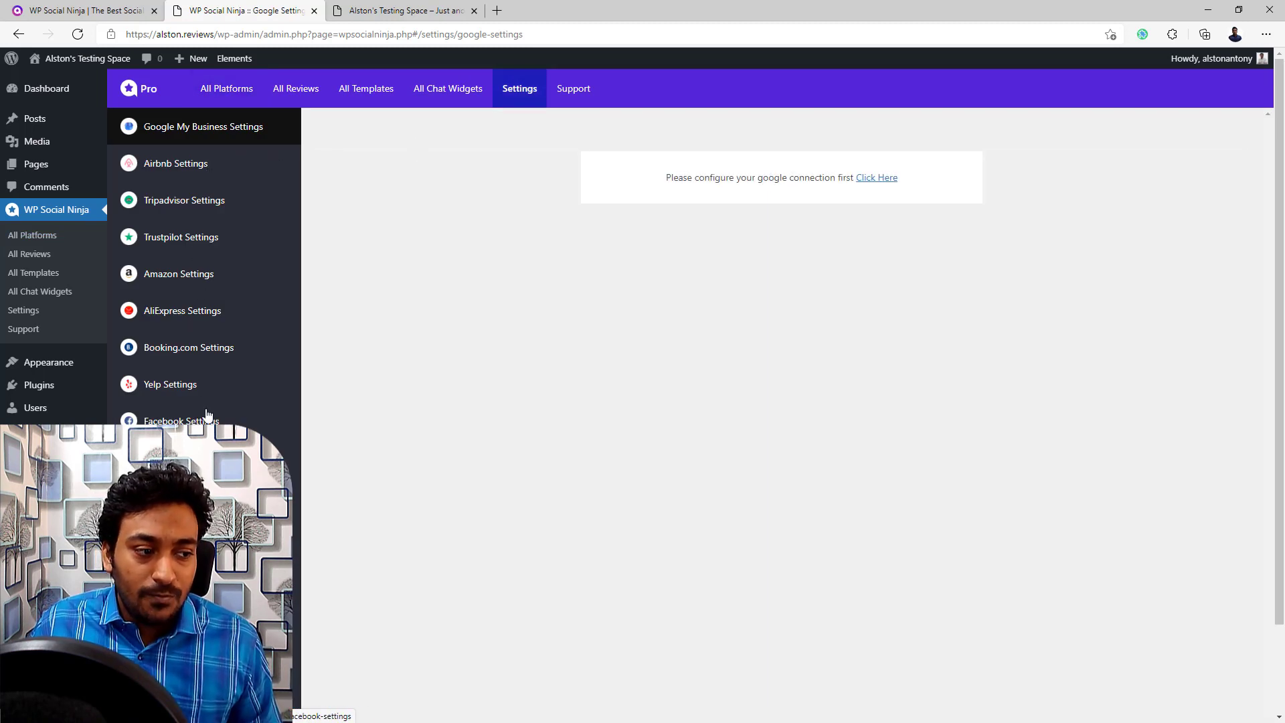
left_click(201, 457)
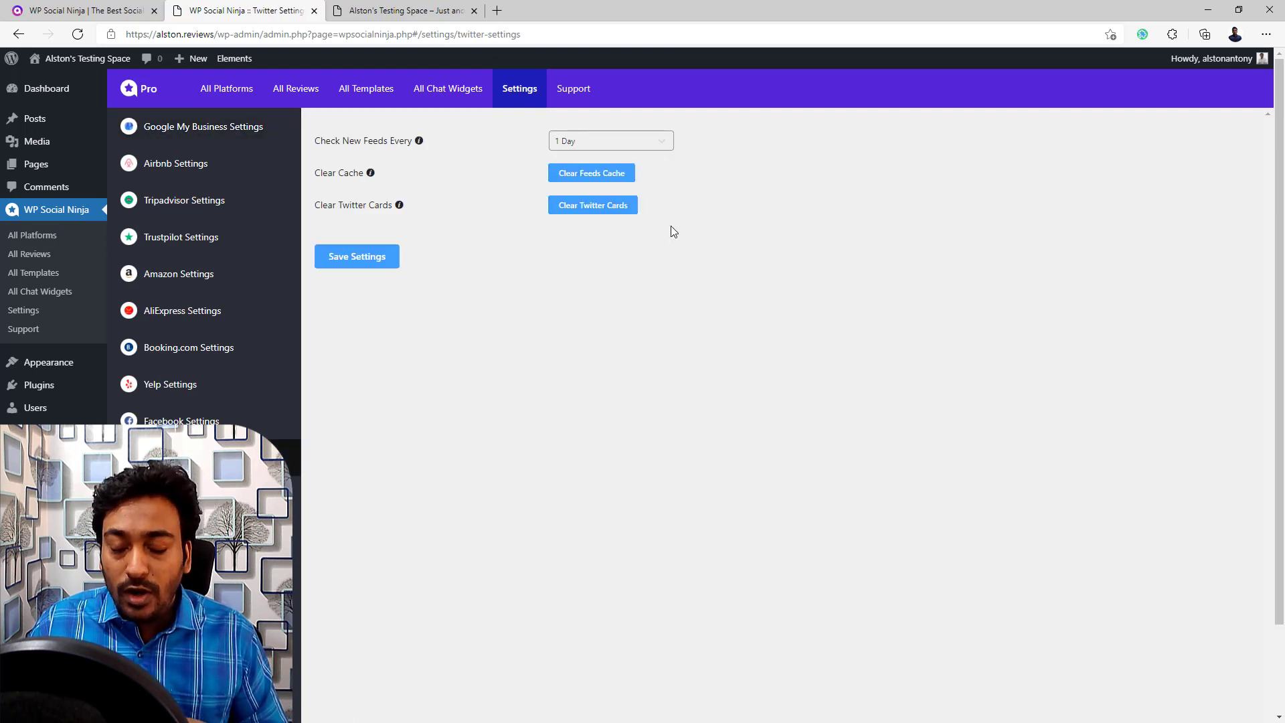
left_click(653, 146)
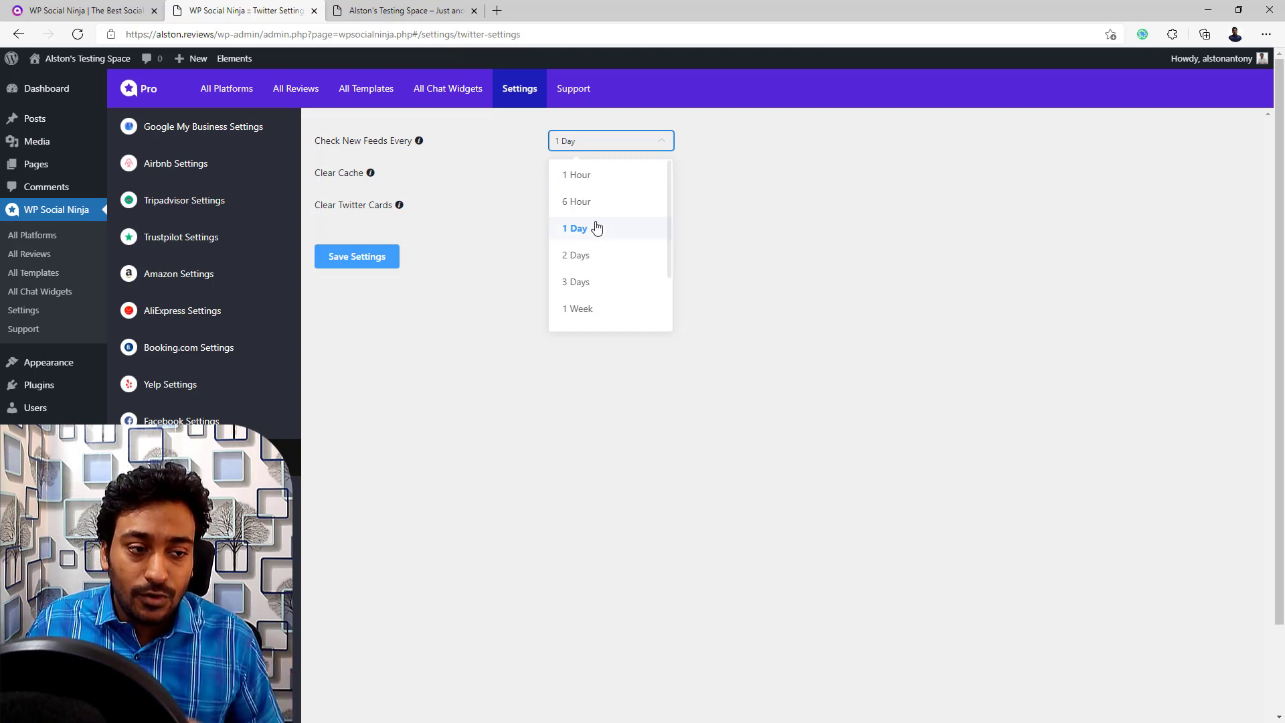
left_click(724, 214)
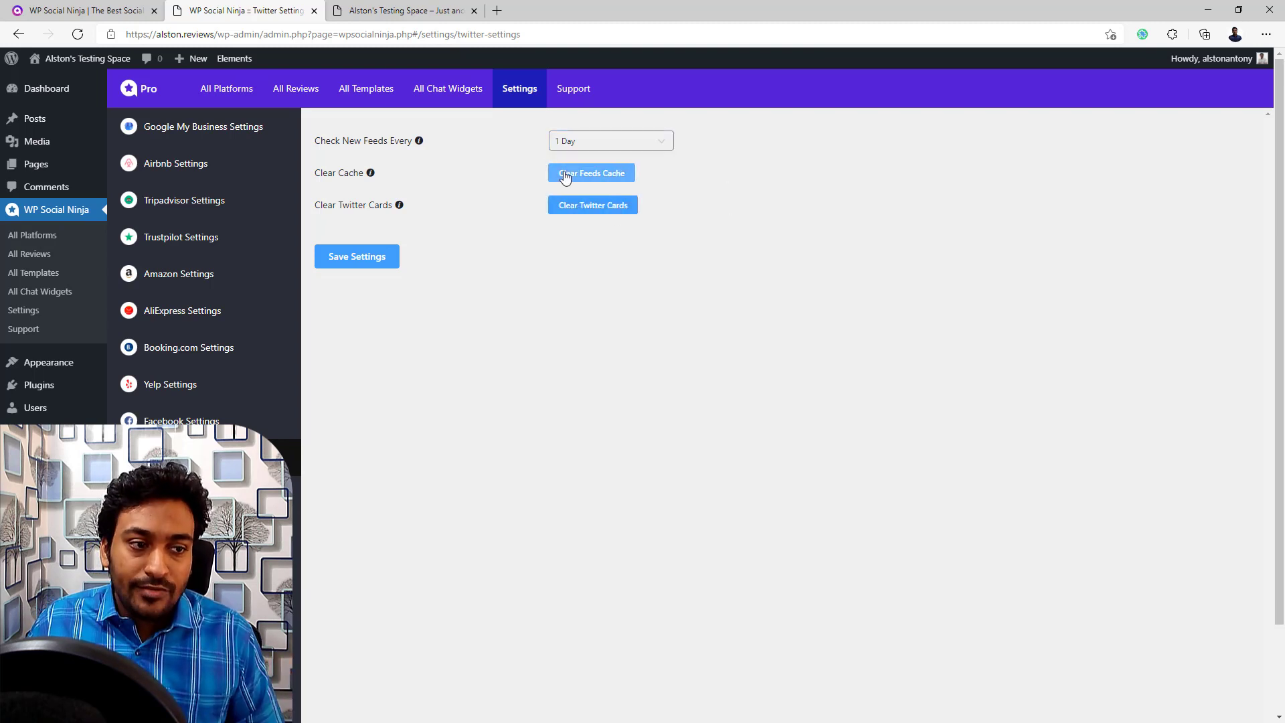